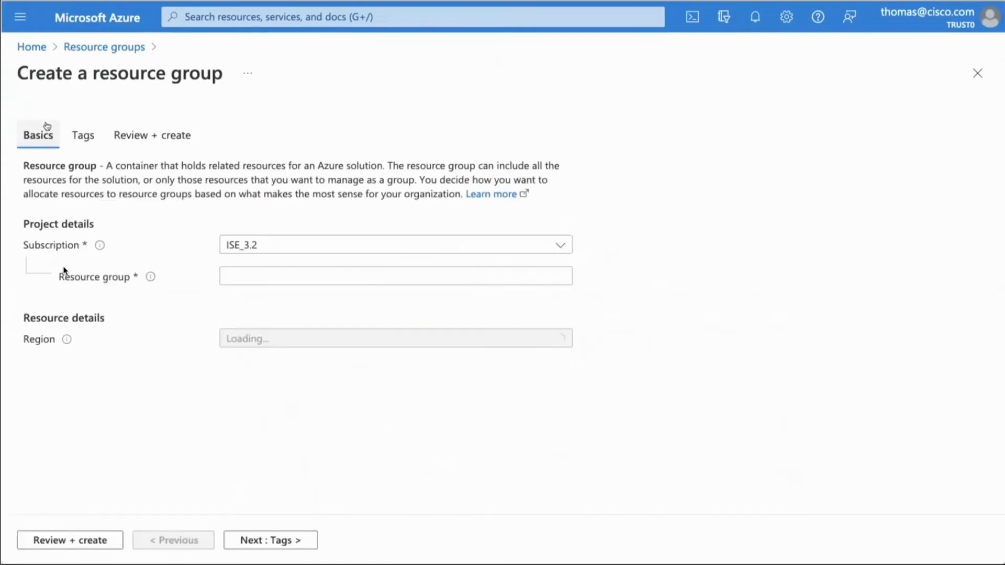
Step: Create a resource group named ISE_in_Azure in the (US) West US 2 region
left_click(65, 270)
type("ISE_in_Azure")
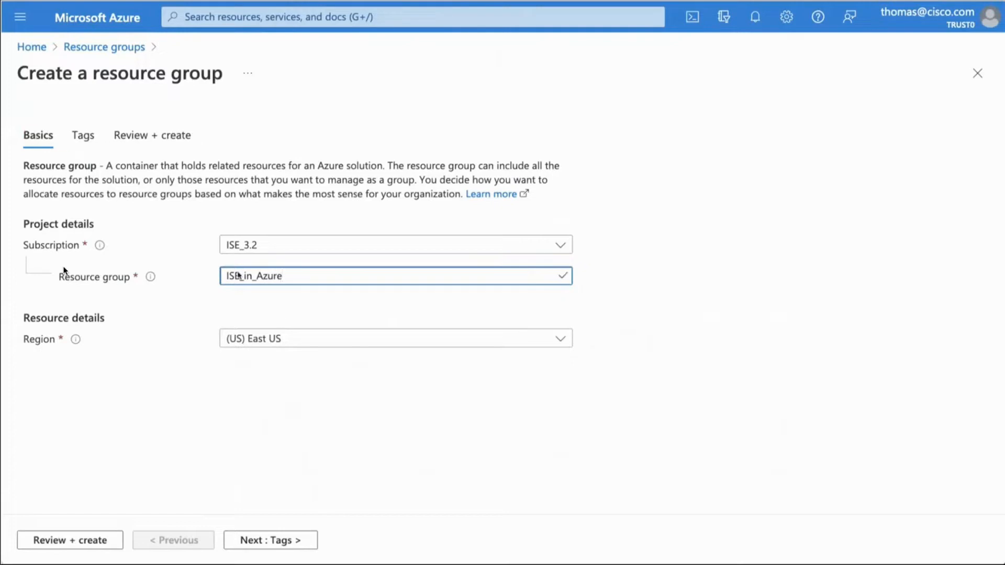
left_click(325, 345)
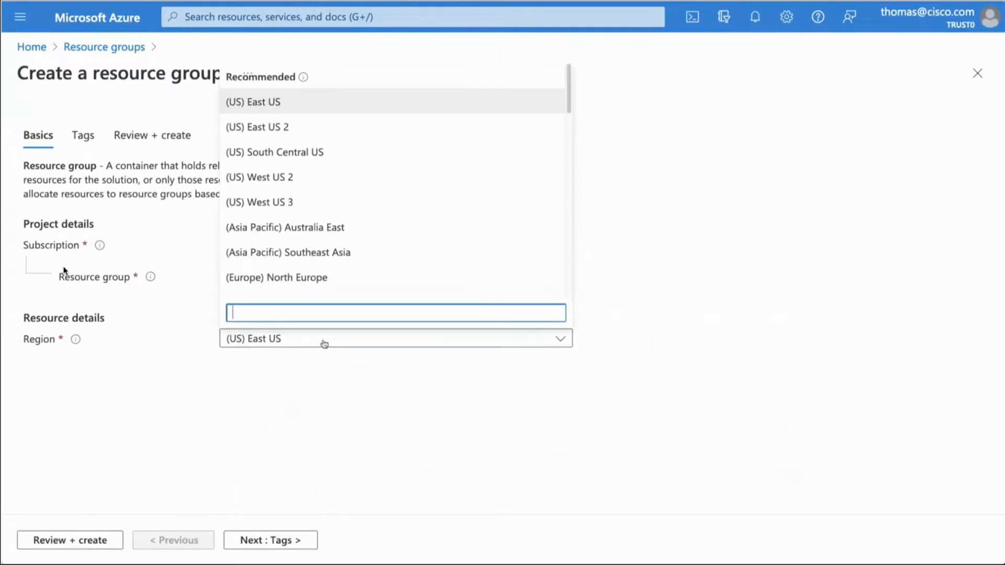
left_click(309, 179)
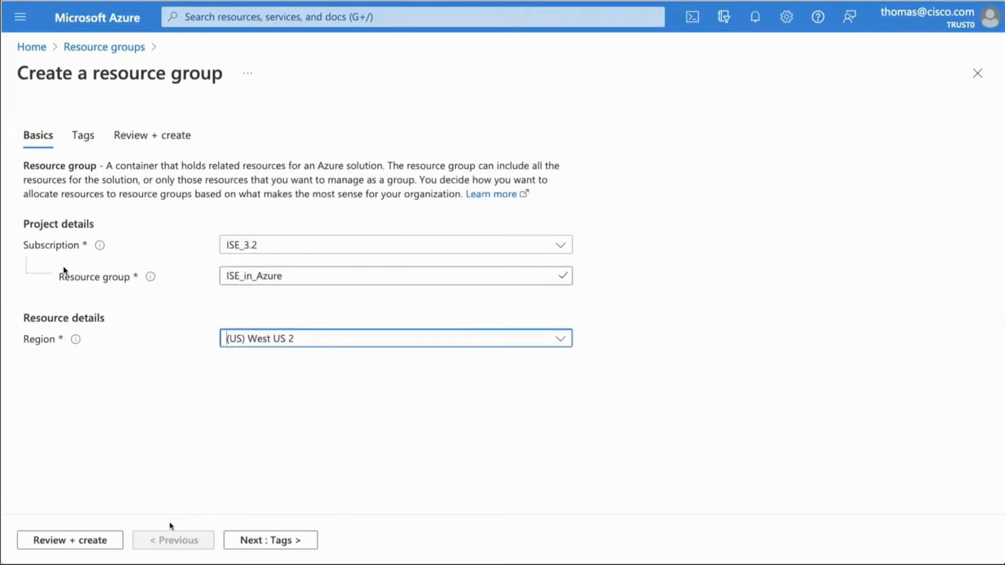
left_click(100, 540)
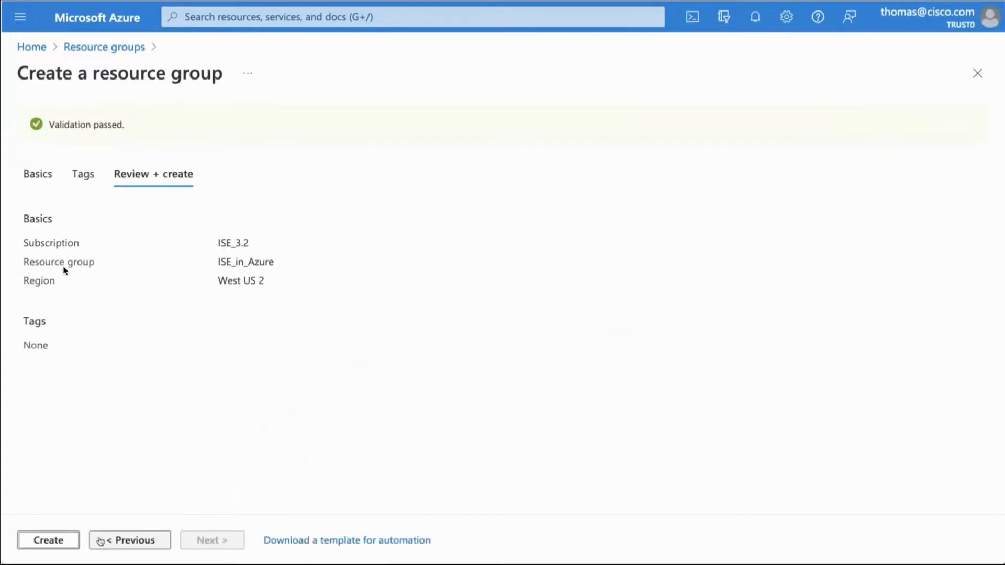
left_click(68, 540)
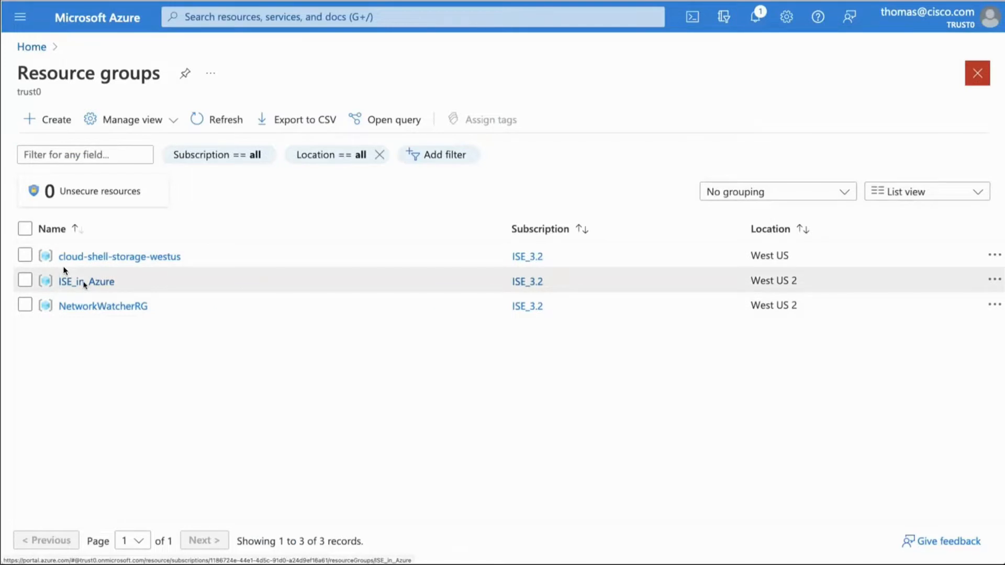
Step: Find the Storage accounts service and start a new storage account named ise32
left_click(369, 16)
type("storage")
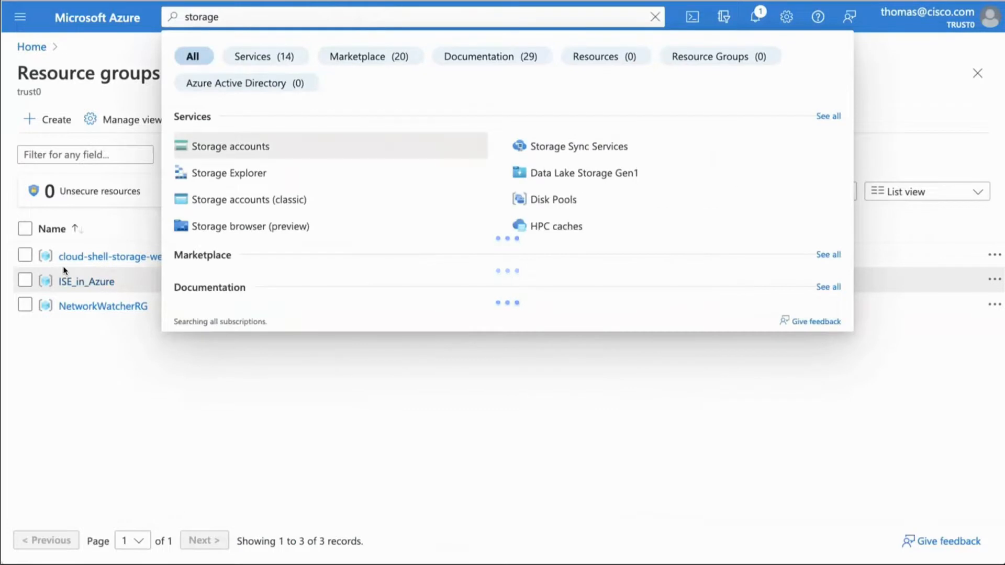
left_click(234, 146)
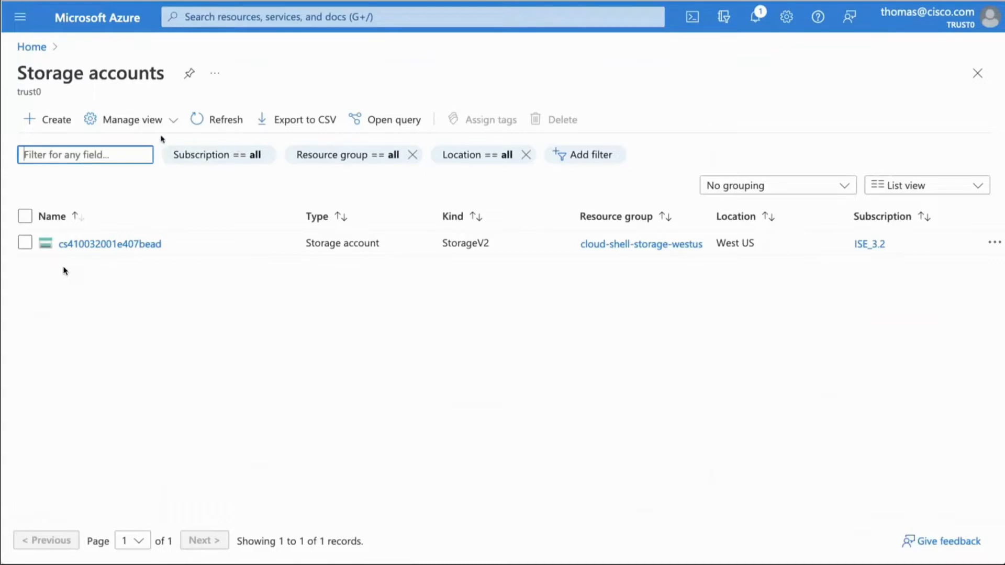
left_click(68, 121)
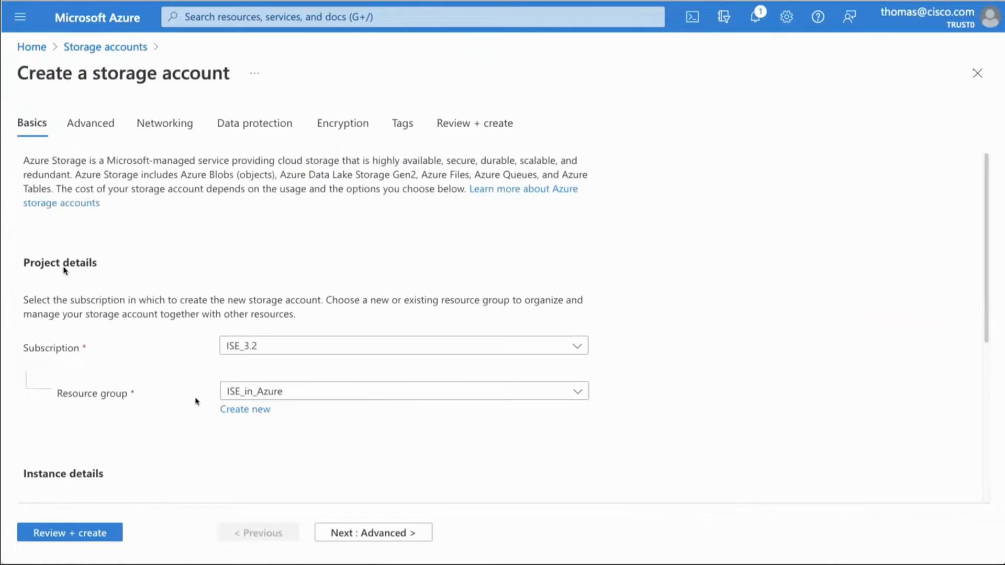
scroll(196, 402, "down", 5)
left_click(242, 283)
type("ise32")
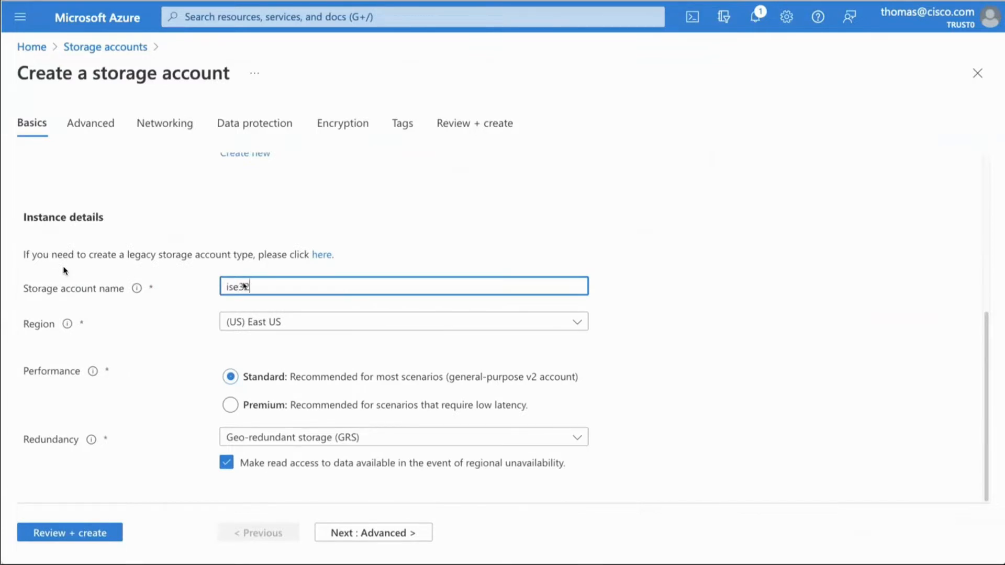
Step: Set the storage account's region to (US) West US 2 and redundancy to Locally-redundant storage (LRS), and create it
left_click(580, 323)
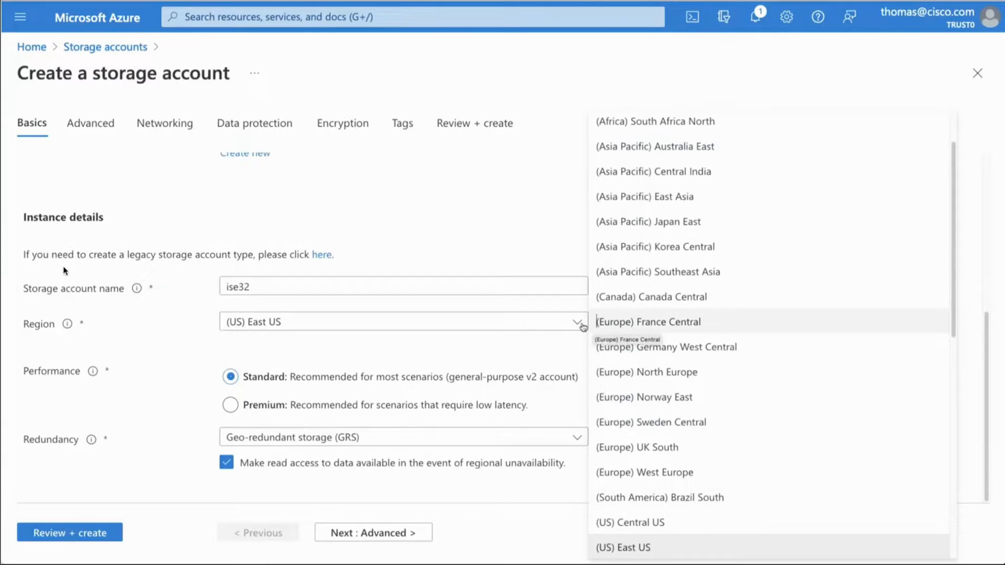
scroll(613, 497, "down", 3)
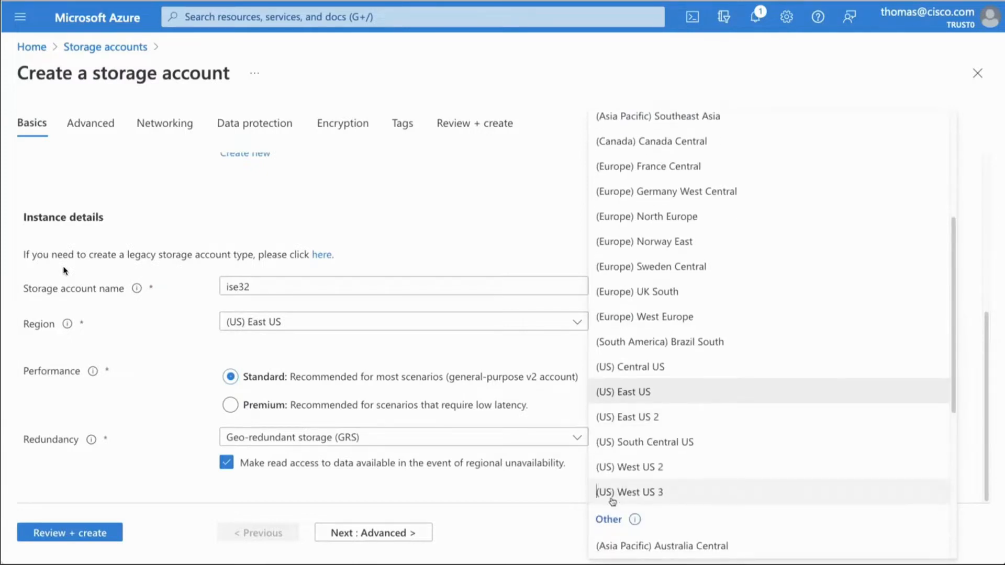
left_click(621, 471)
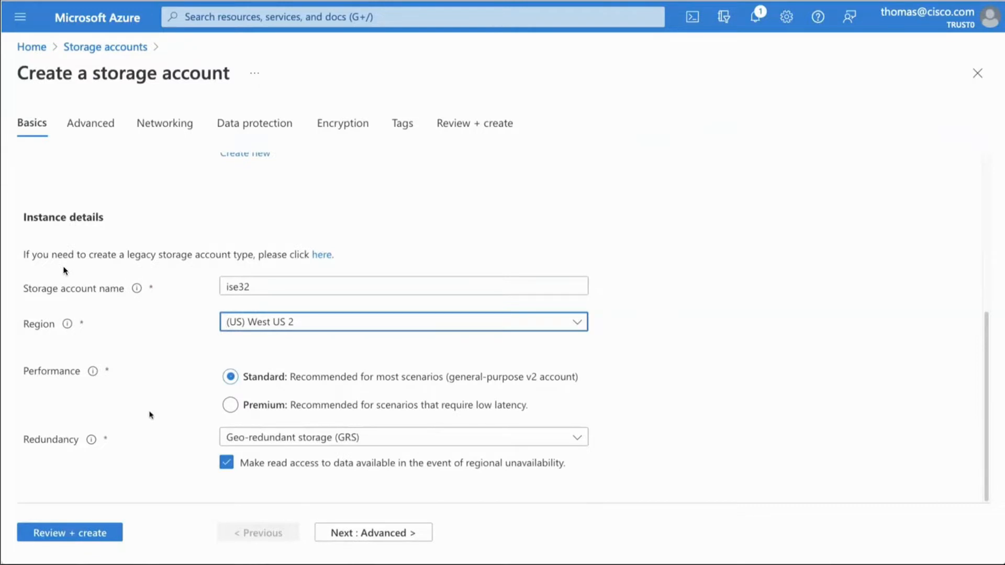
left_click(258, 440)
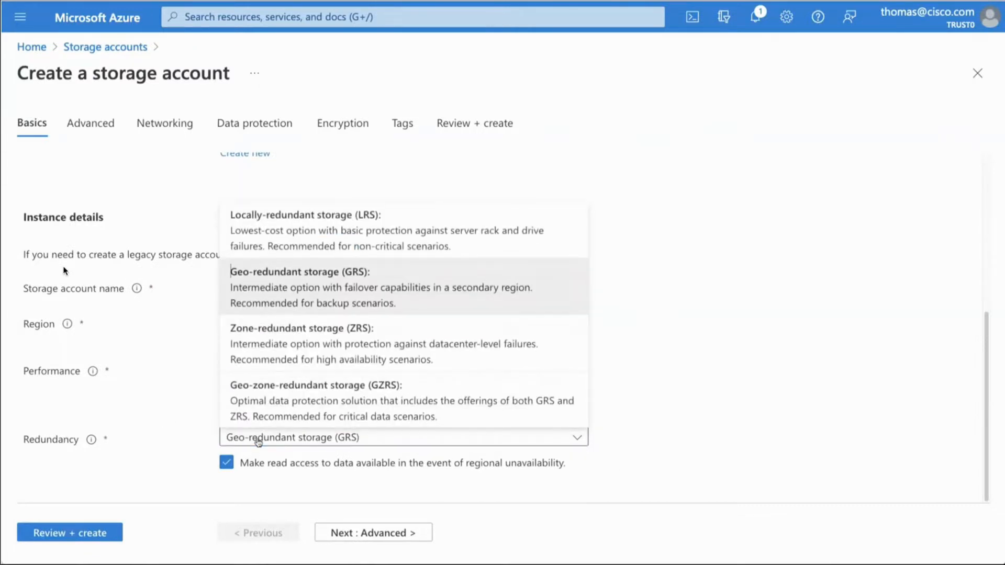
left_click(285, 237)
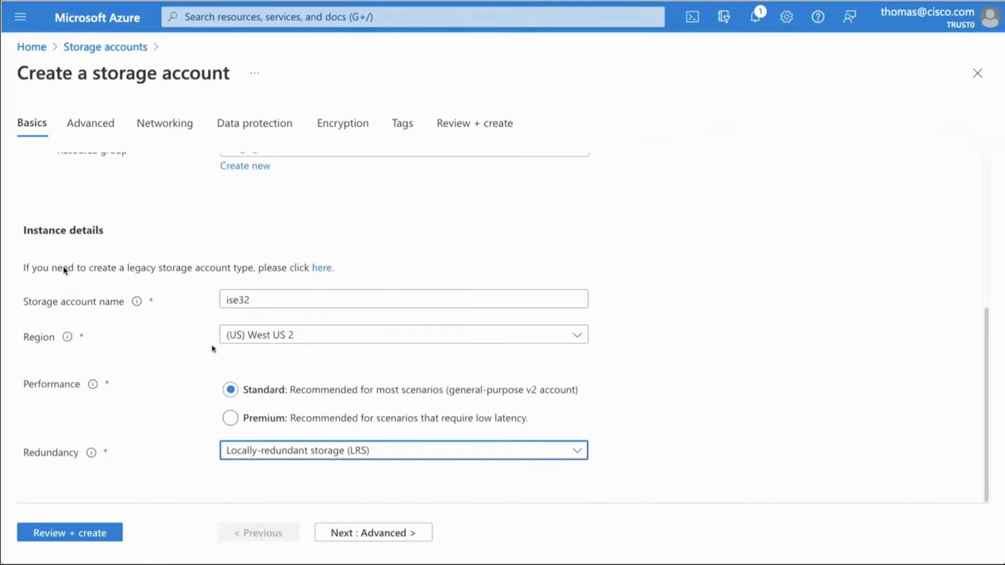
left_click(92, 533)
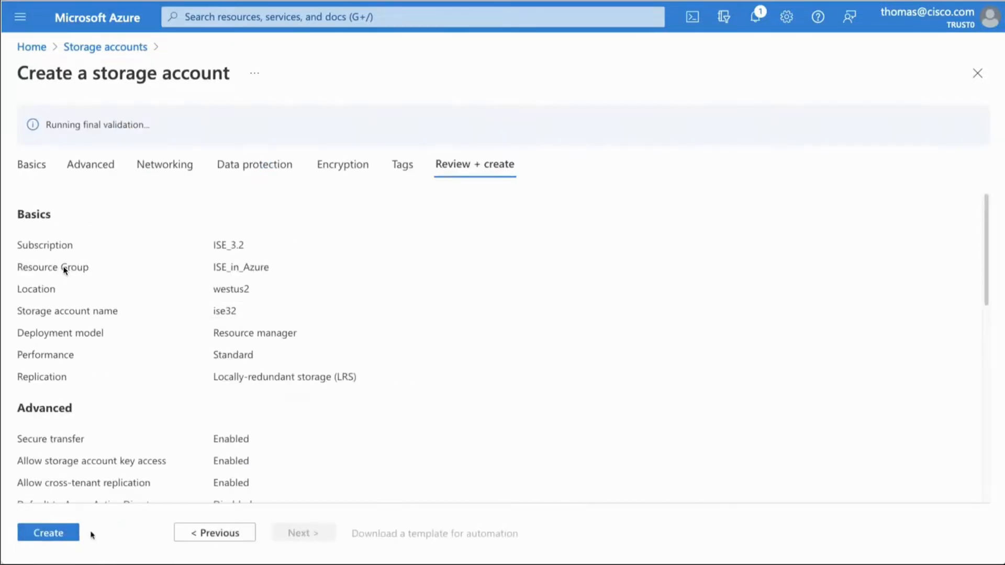
left_click(61, 533)
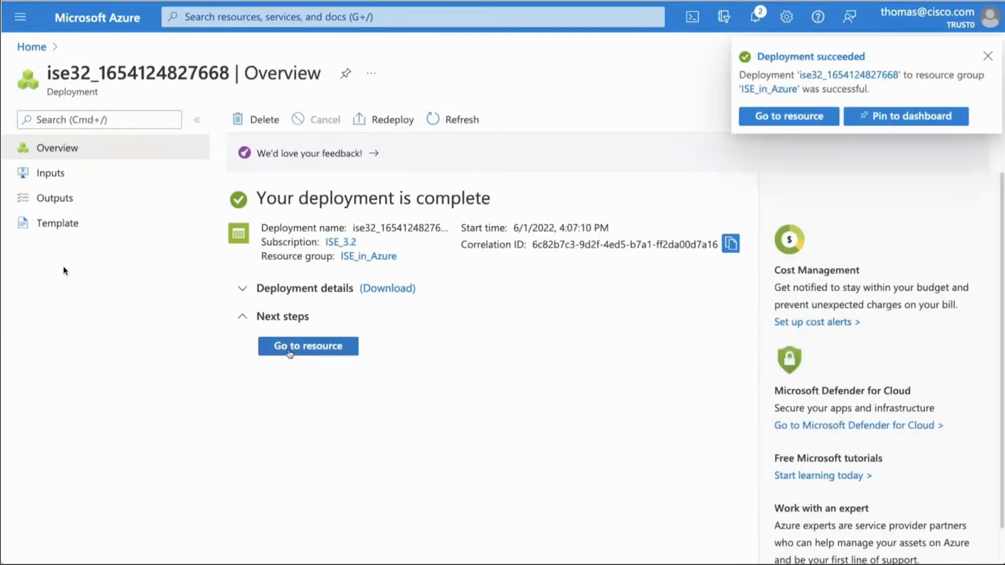
Step: Go to the deployed ise32 storage account and create a private container named ise32-container in it
left_click(759, 120)
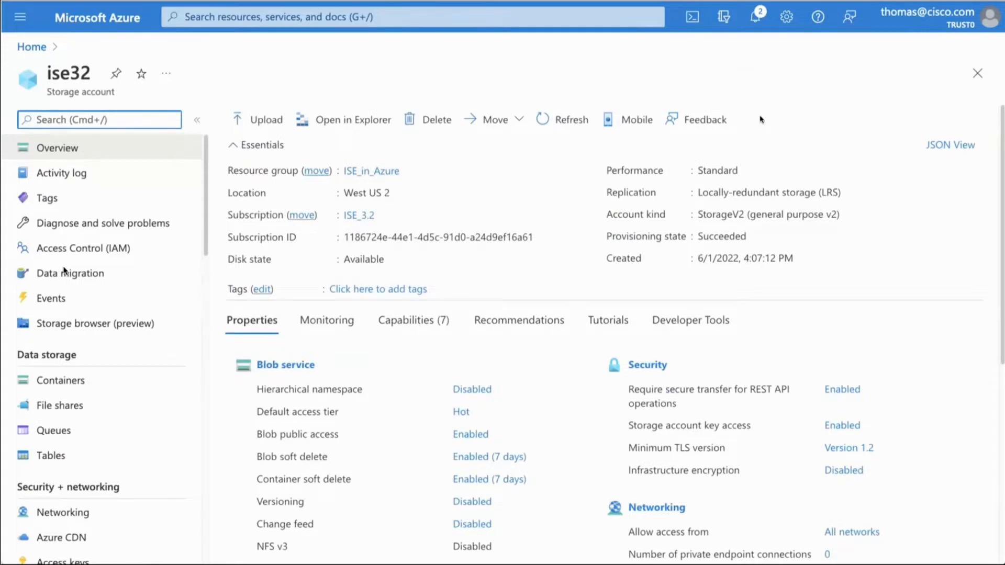
left_click(86, 383)
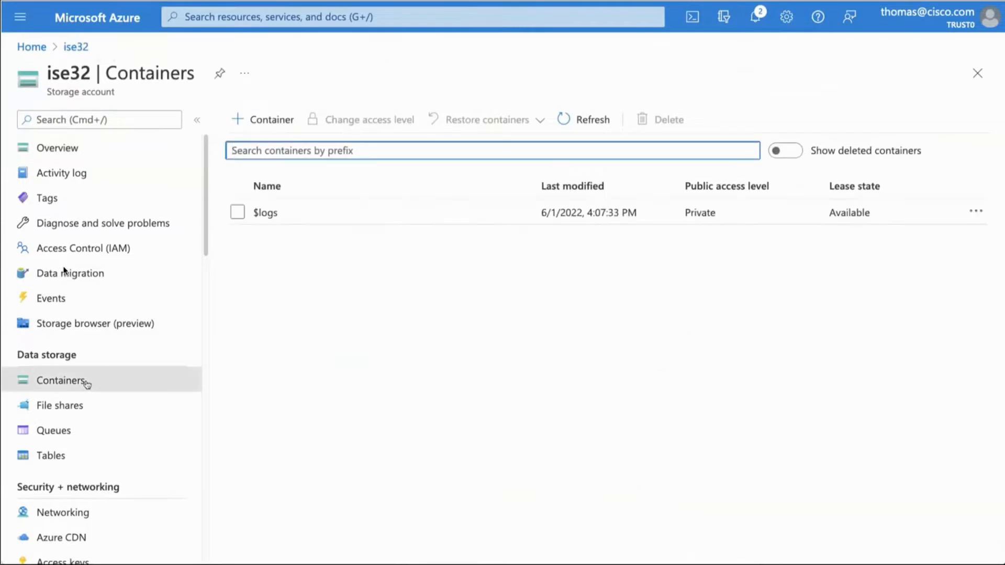
left_click(262, 120)
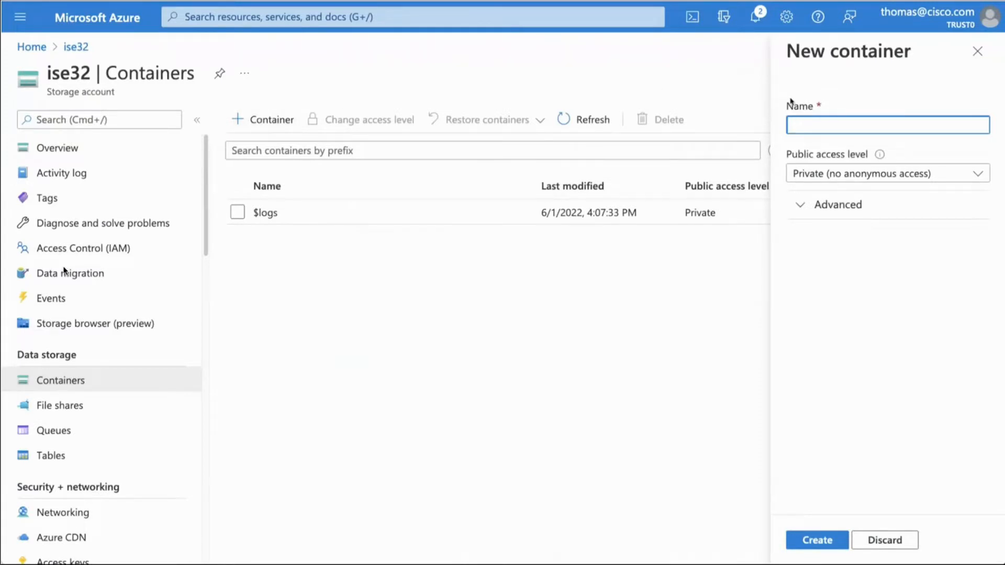
type("ise32-container")
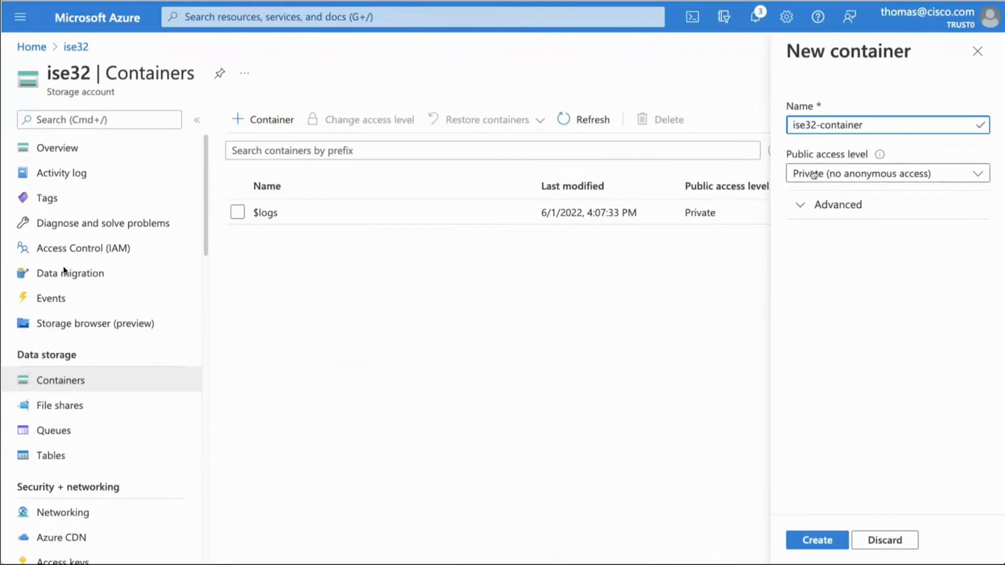
left_click(805, 206)
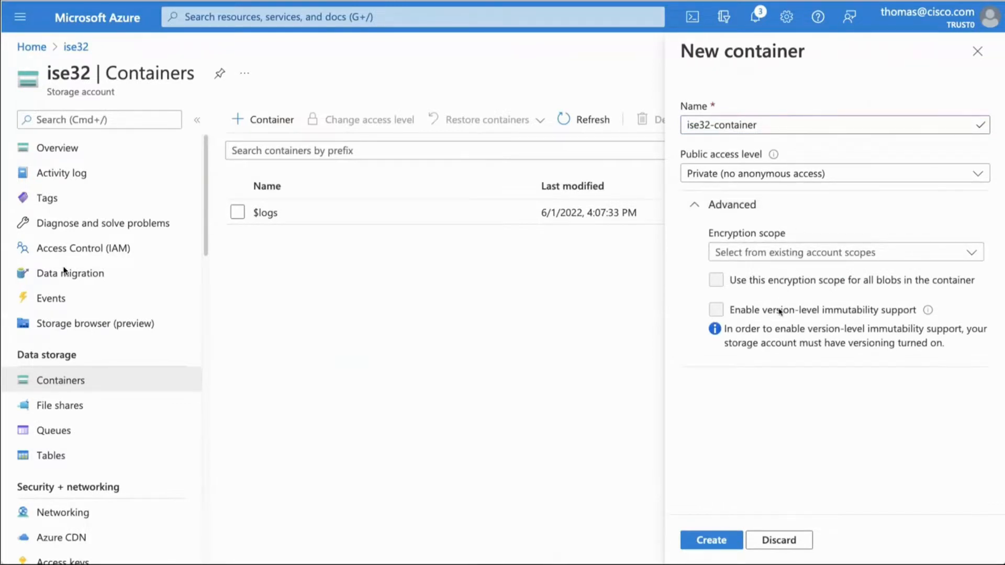
left_click(708, 541)
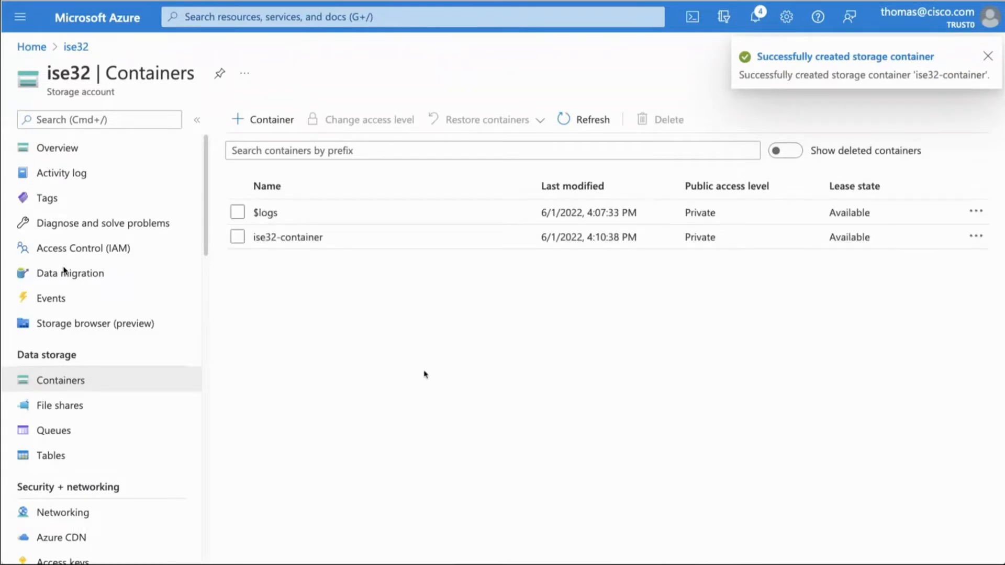
Step: In ise32-container's shared access token settings, add the Add, Create and Write permissions alongside Read
left_click(278, 240)
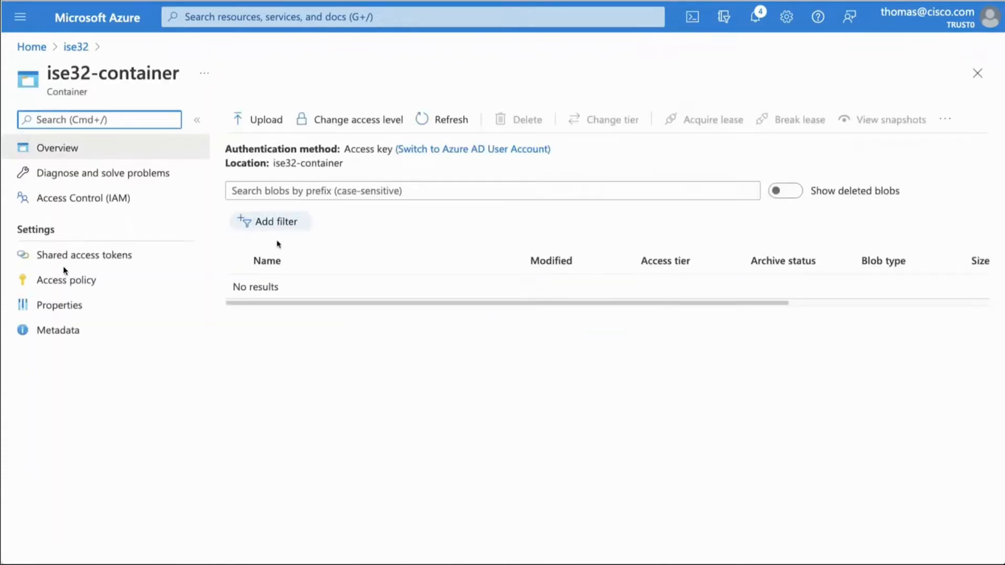
left_click(120, 256)
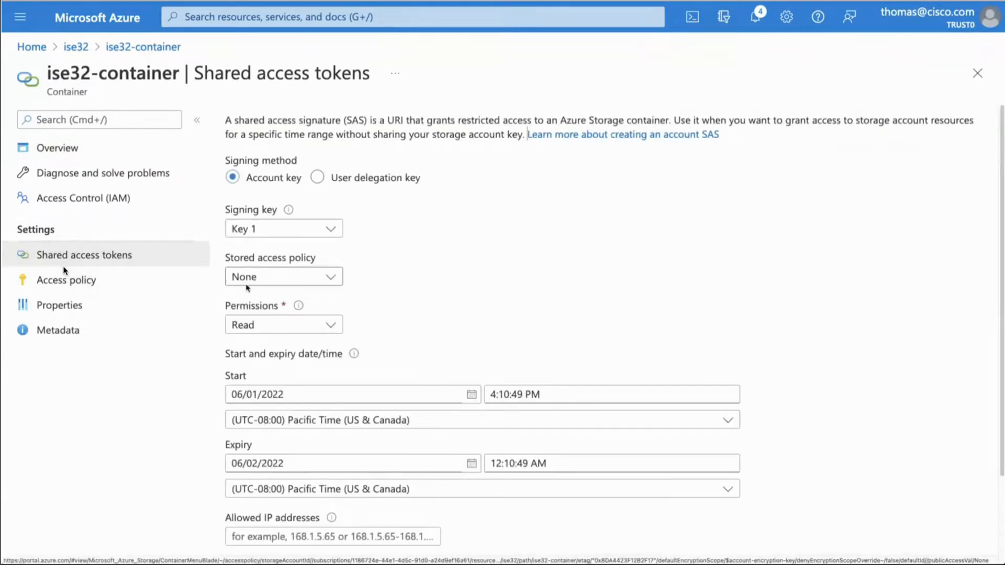
left_click(330, 321)
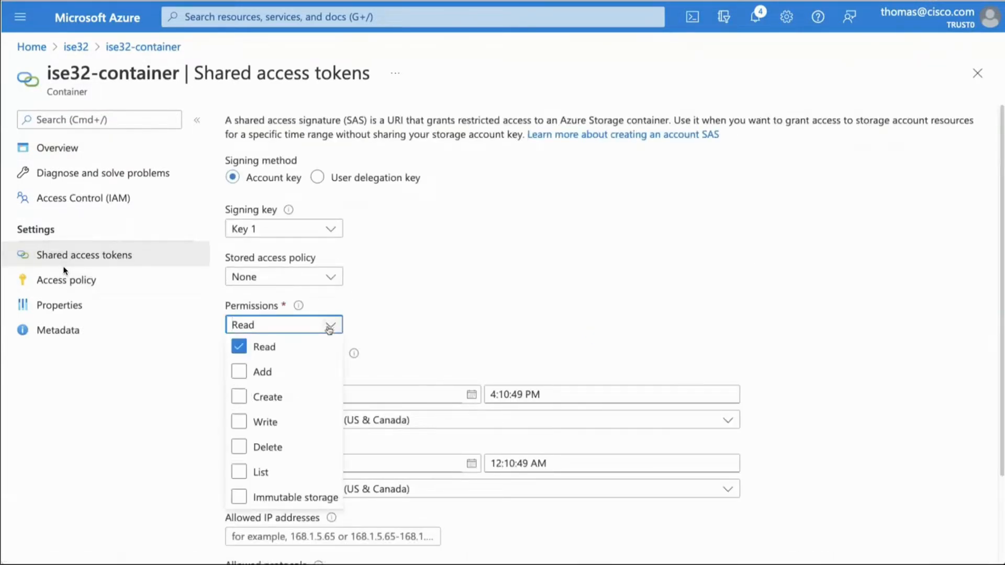
left_click(241, 371)
left_click(239, 397)
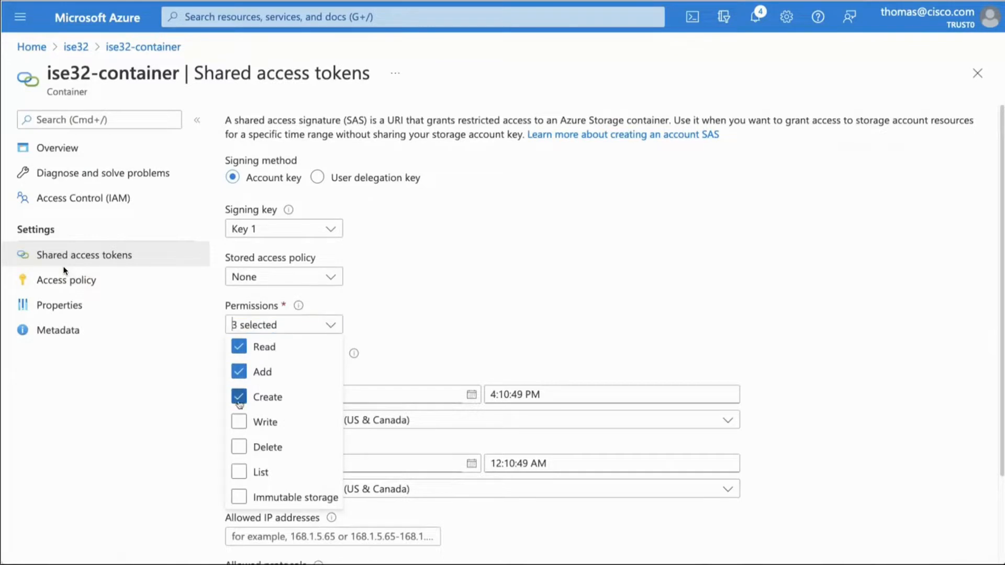
left_click(239, 422)
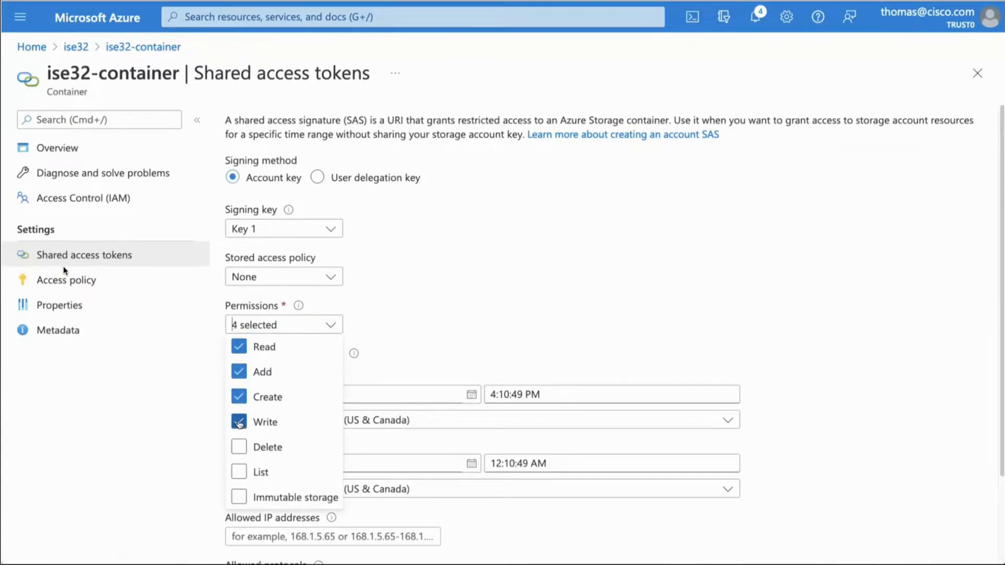
left_click(405, 350)
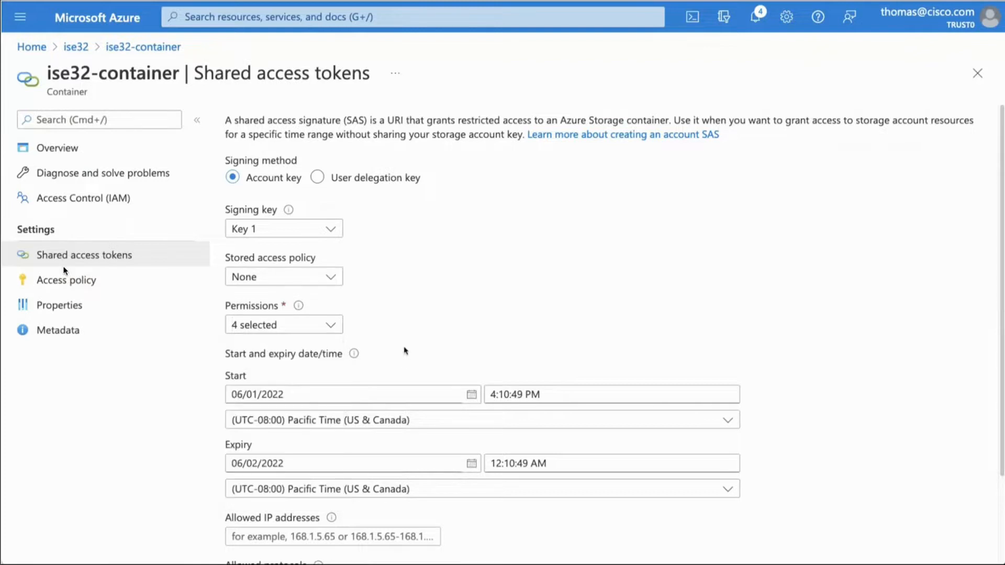
Step: Allow both HTTPS and HTTP for the shared access token and set its expiry date to 06/05/2022
scroll(405, 350, "down", 2)
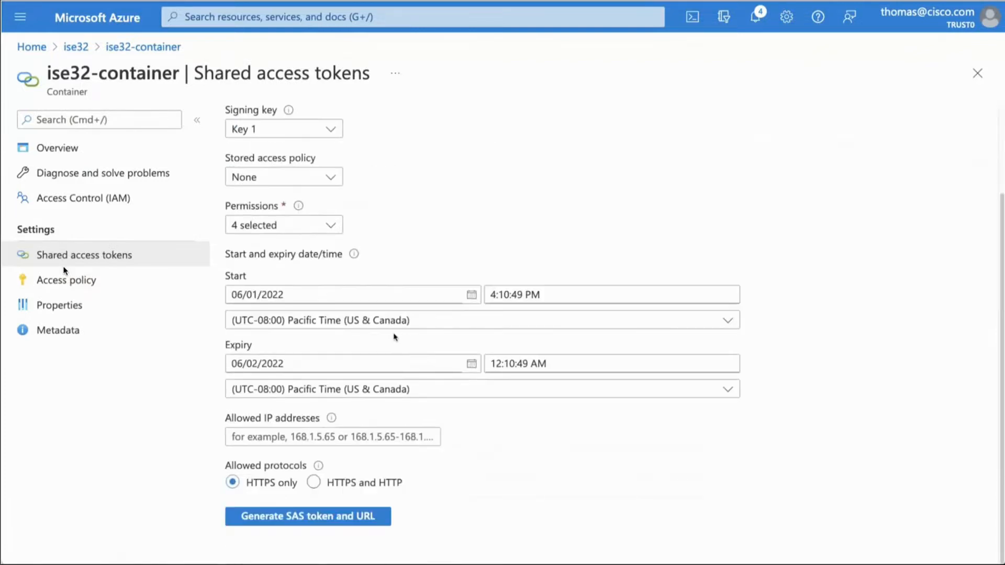
left_click(314, 482)
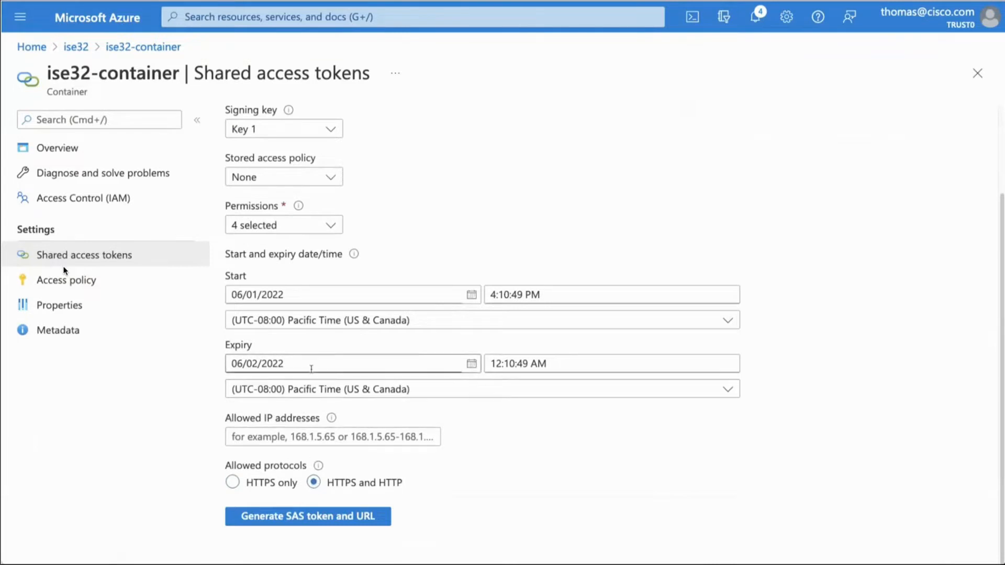
left_click_drag(251, 364, 255, 364)
type("5")
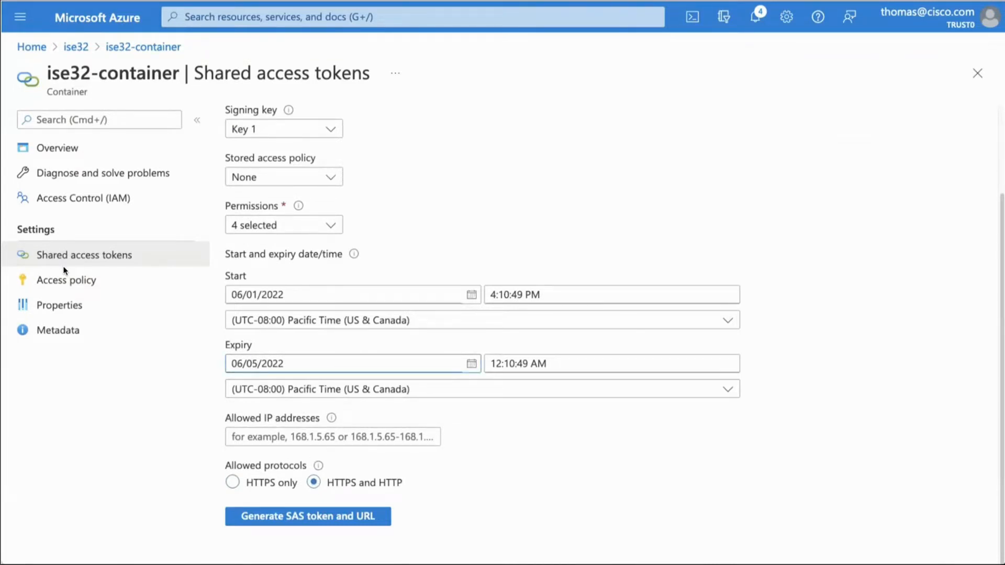
Step: Generate the SAS token and URL for ise32-container and copy the Blob SAS URL
left_click(245, 517)
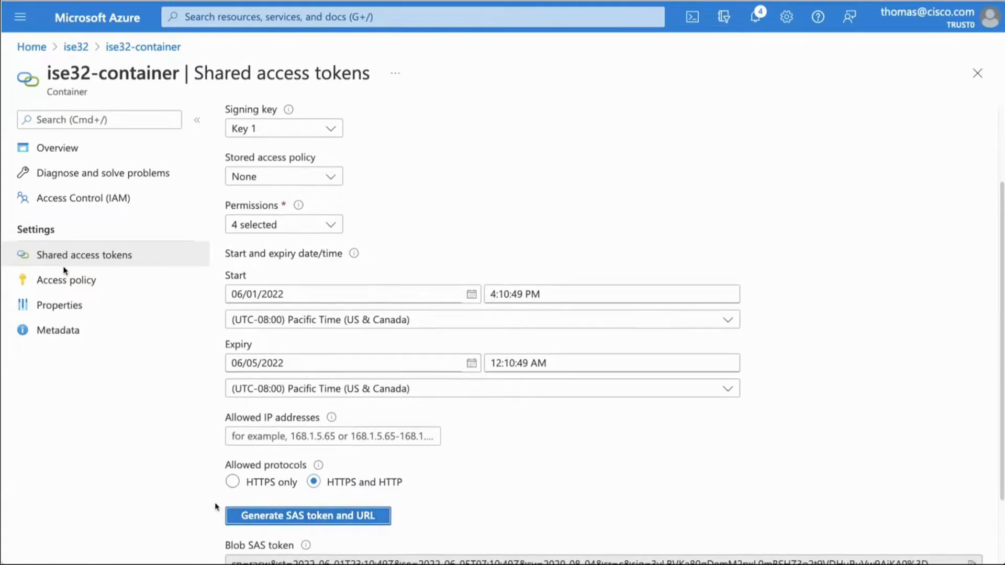
scroll(220, 508, "down", 2)
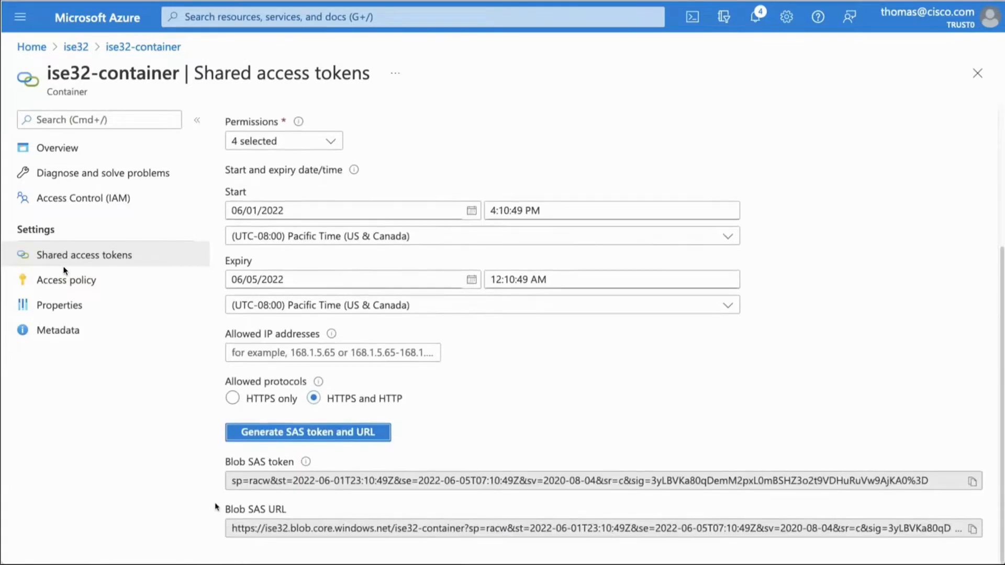
left_click(258, 529)
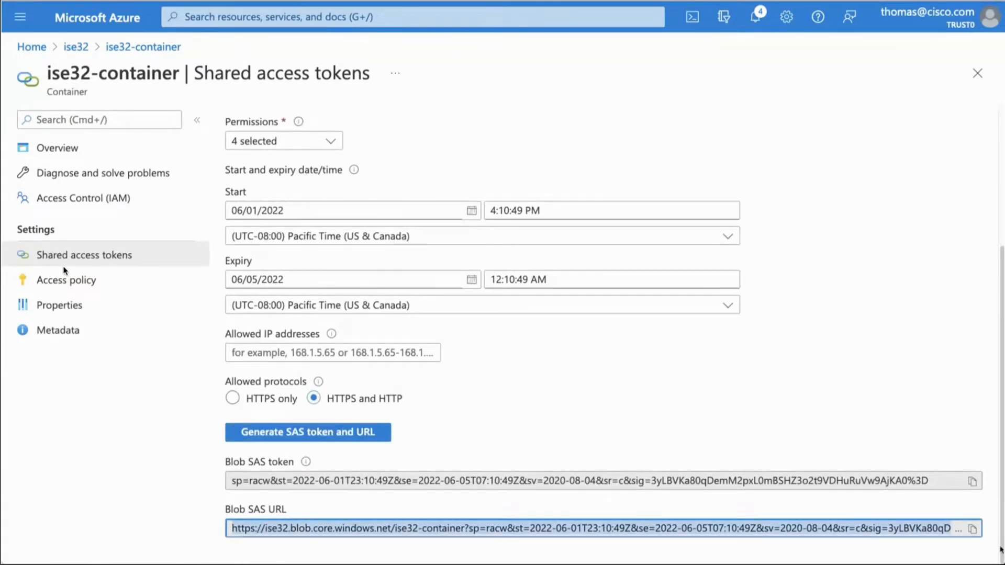
left_click(973, 529)
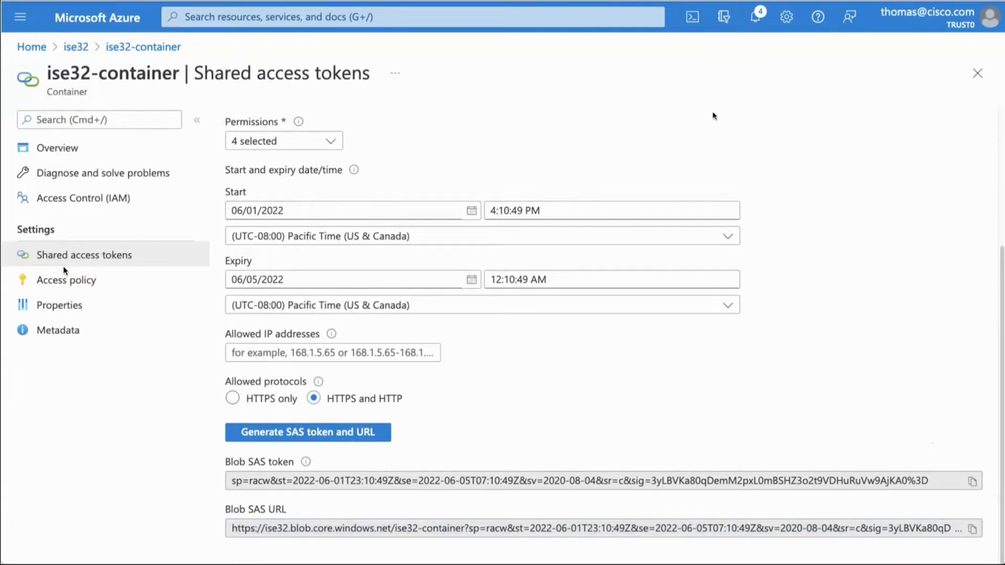
Step: Open a Cloud Shell PowerShell session and set $Env:AZCOPY_CONCURRENCY_VALUE = 1000
left_click(694, 19)
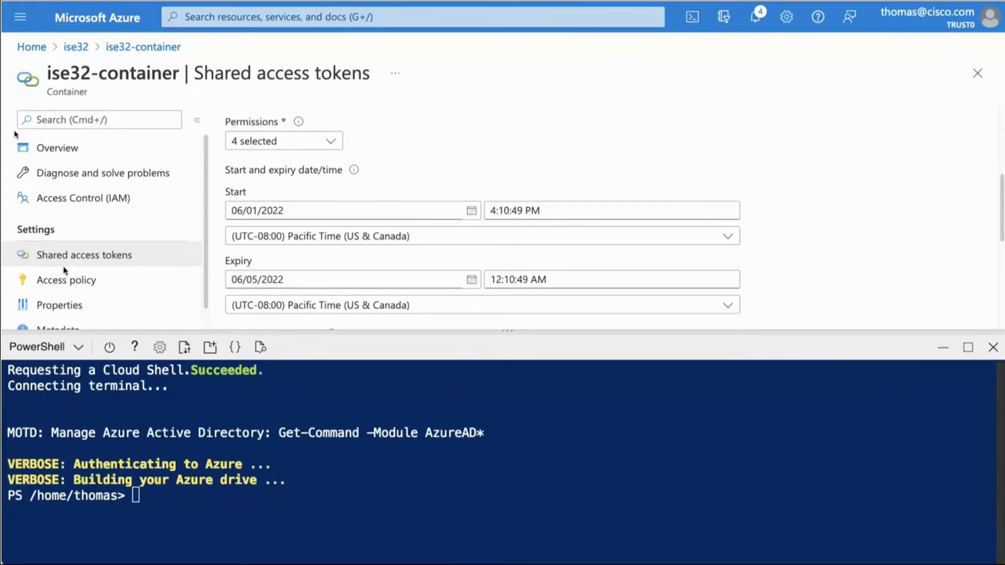
left_click(162, 439)
key("super+v")
key("Return")
Step: Enter the command azcopy copy "source" "target" --recursive=true at the prompt without running it
type("azcopy ")
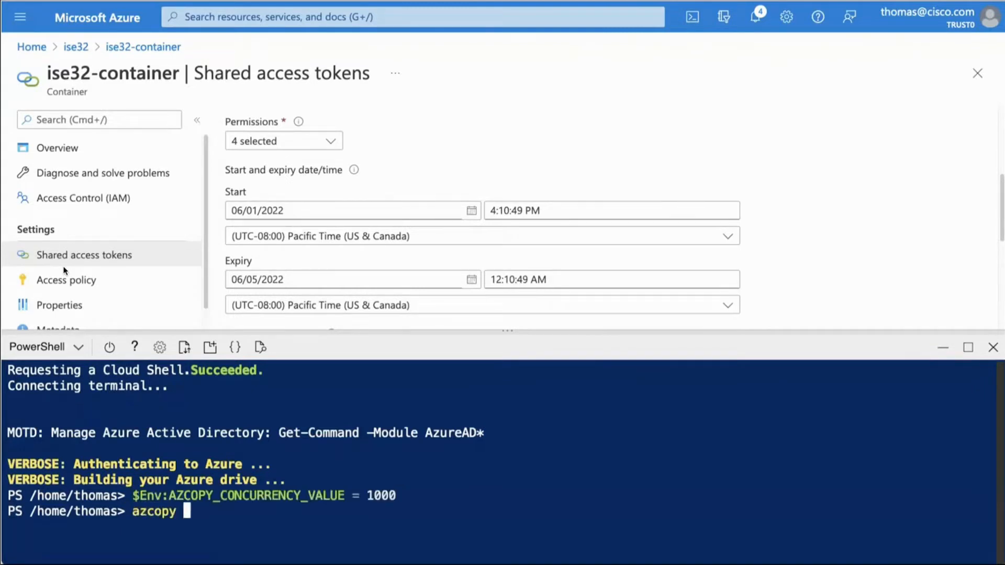
type("copy \"source\" \"")
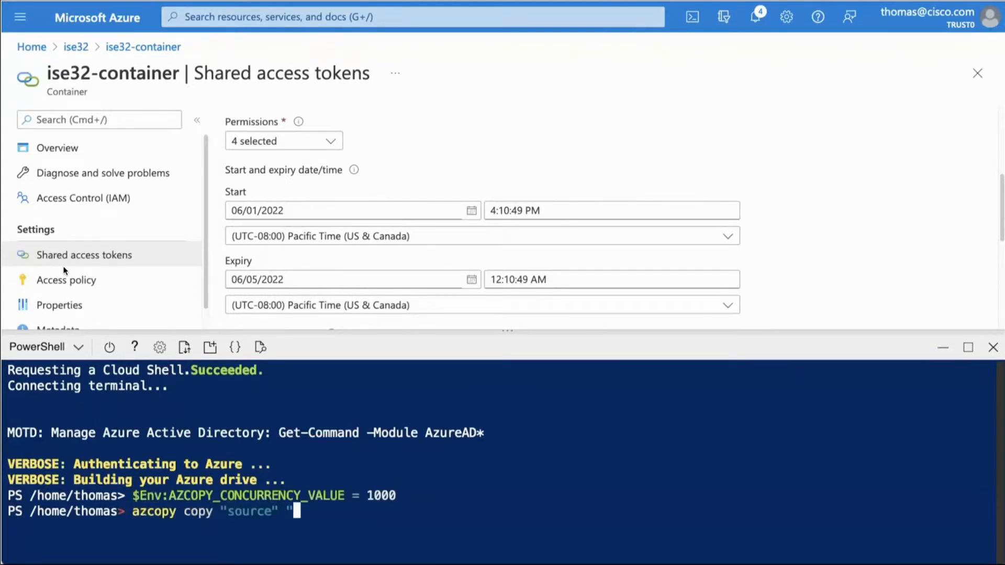
type("target\" --recursive=true")
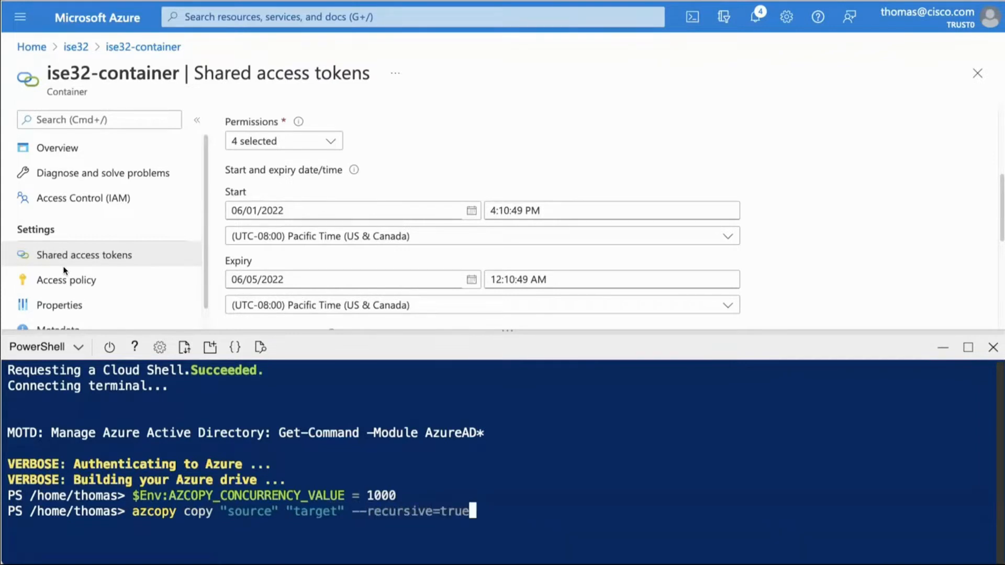
Step: Replace the target placeholder in the azcopy command with the Blob SAS URL copied from ise32-container
key("Left")
key("Left")
key("Left")
key("Left")
key("Left")
key("Left")
key("Left")
key("Left")
key("Left")
key("Left")
key("Left")
key("Left")
key("Left")
key("Left")
key("Left")
key("Left")
key("Left")
key("Left")
key("BackSpace")
key("BackSpace")
key("BackSpace")
key("BackSpace")
key("BackSpace")
key("BackSpace")
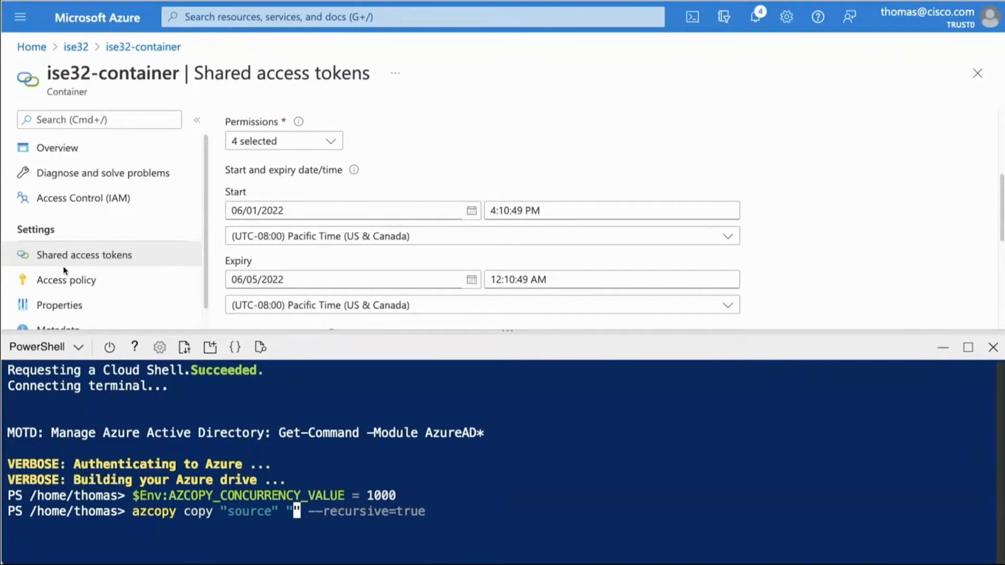
scroll(968, 273, "down", 5)
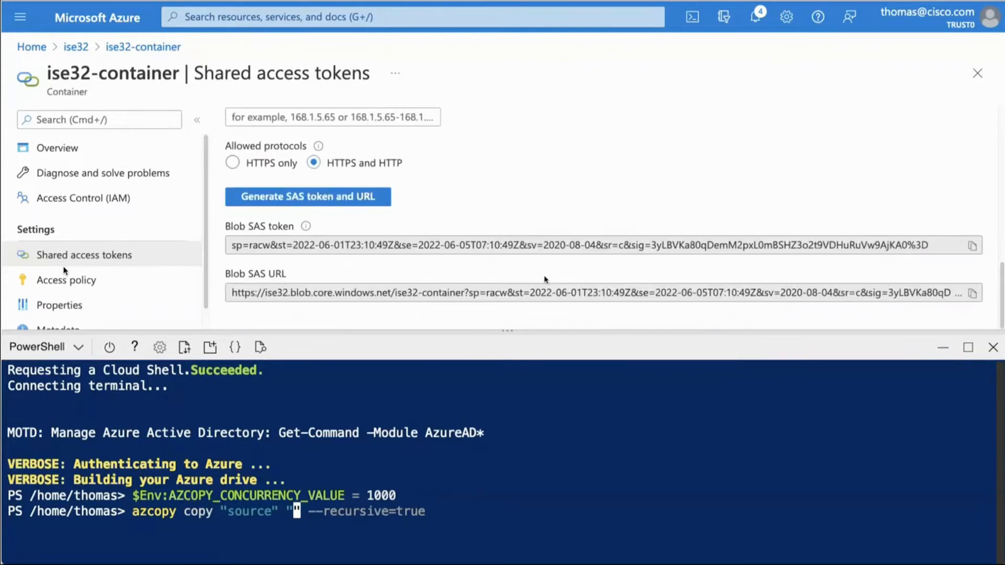
left_click(976, 301)
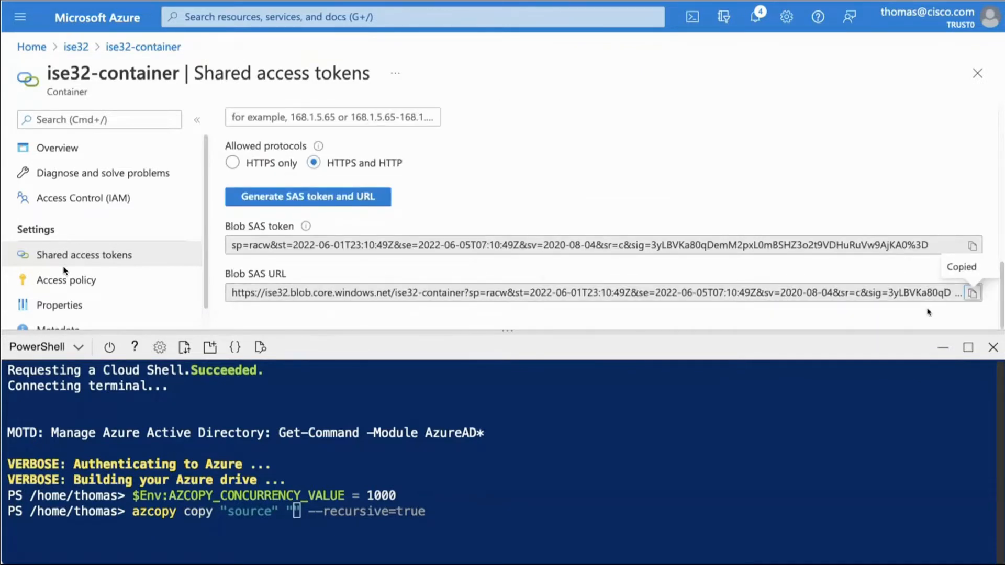
key("super+v")
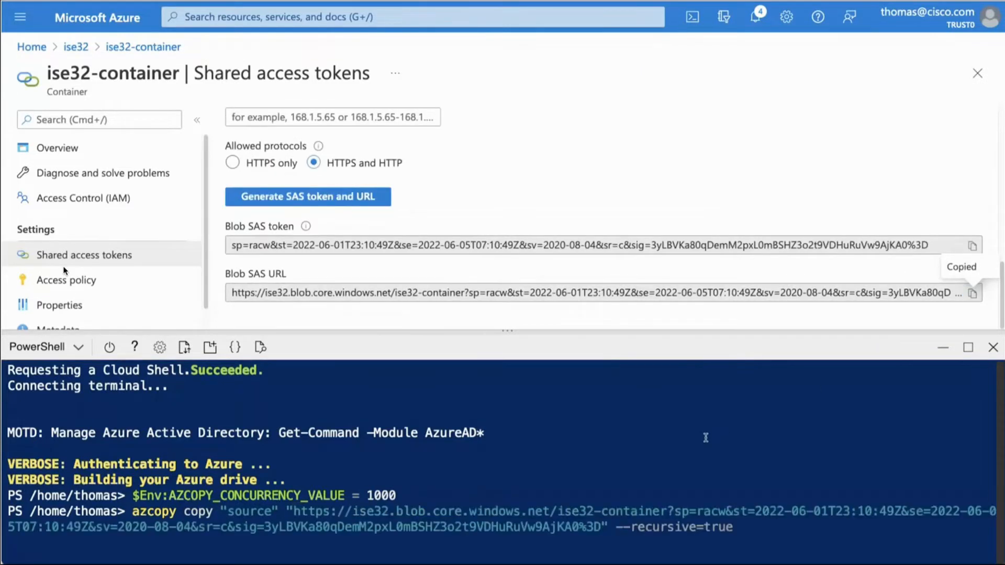
Step: Replace the azcopy source placeholder with the ise366v2.vhd source SAS URL, run the copy to completion and close Cloud Shell
key("Home")
key("Right")
key("Right")
key("Right")
key("Right")
key("Right")
key("Right")
key("Right")
key("Right")
key("Right")
key("Right")
key("Right")
key("Right")
key("Right")
key("Right")
key("Right")
key("Right")
key("Right")
key("Right")
key("Right")
key("BackSpace")
key("BackSpace")
key("BackSpace")
key("BackSpace")
key("BackSpace")
key("BackSpace")
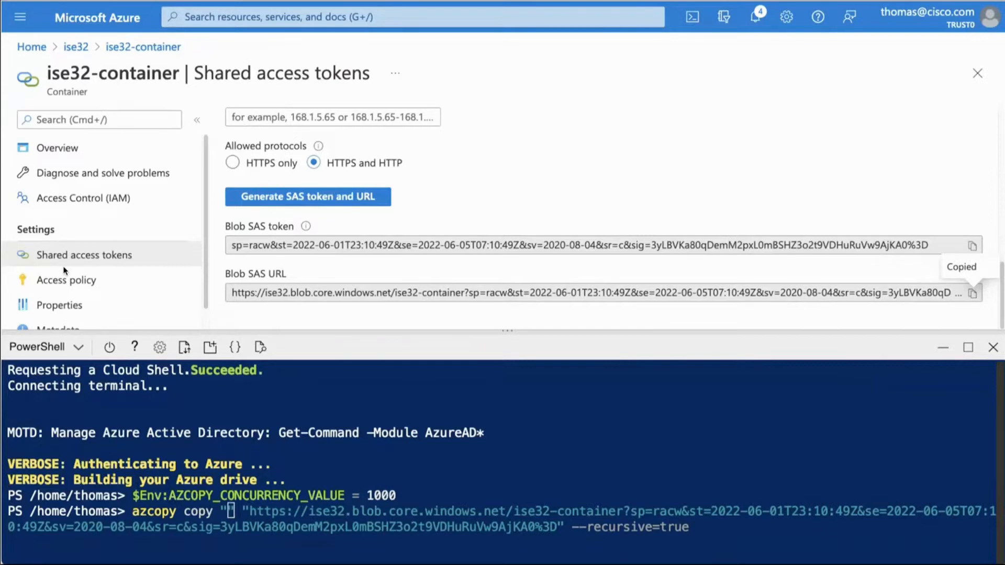
key("super+v")
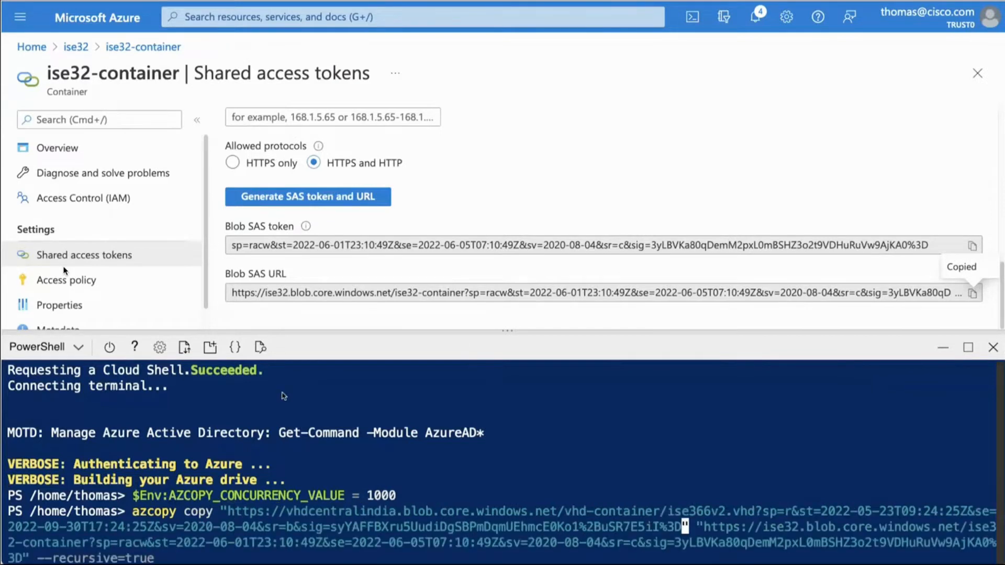
key("Return")
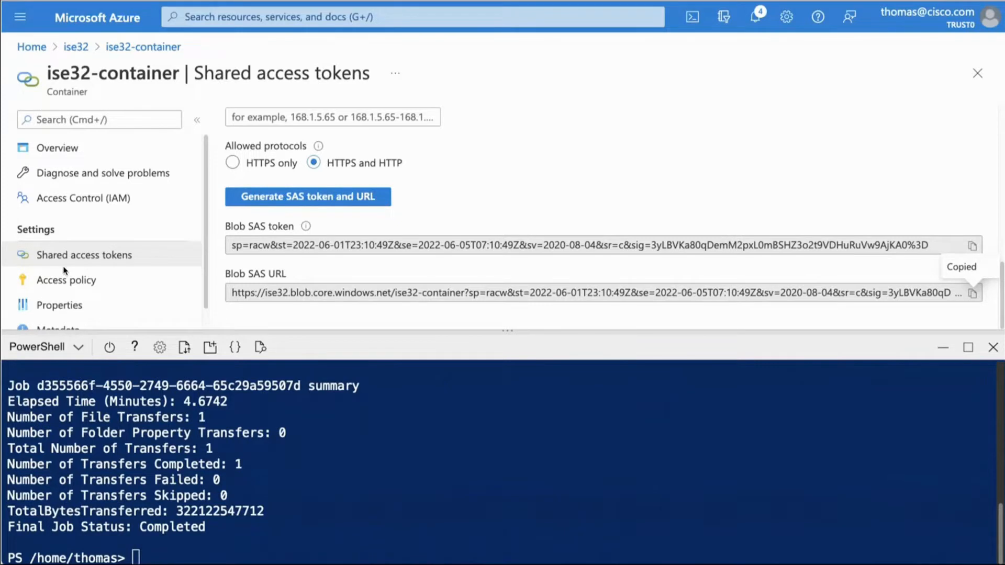
left_click(992, 347)
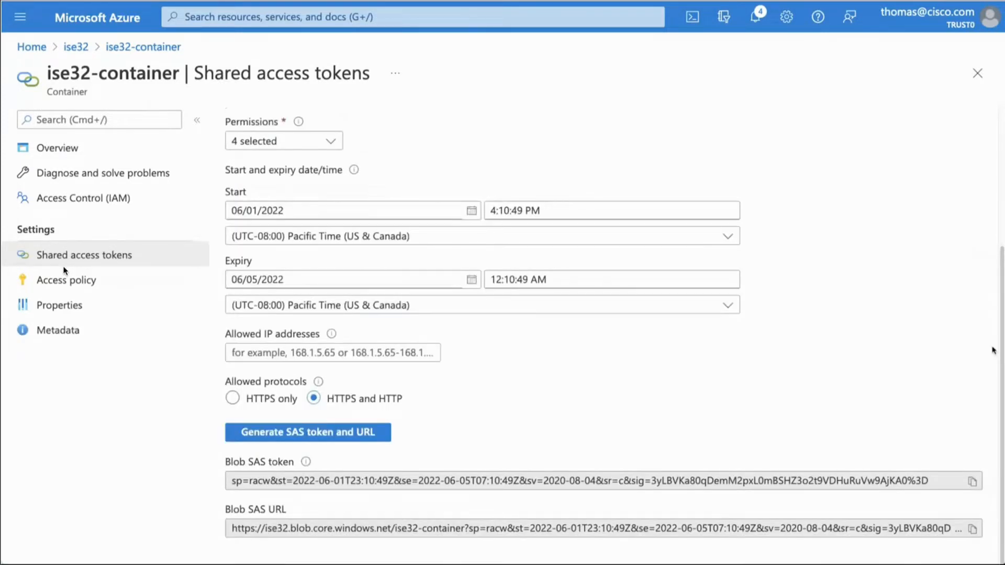
Step: Start creating an image in the ISE_in_Azure resource group and name it ISE_3.2.0.366_Image
left_click(22, 48)
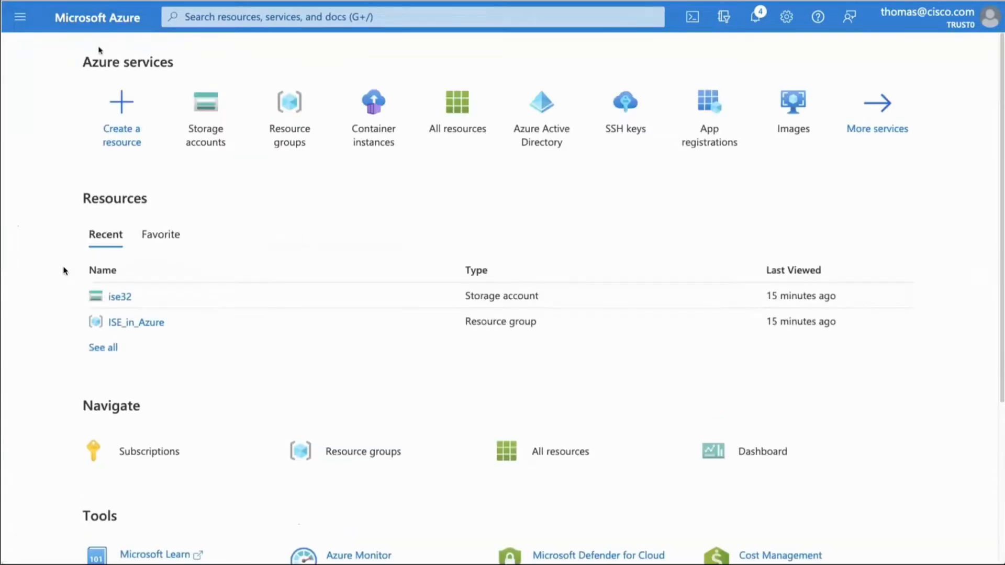
left_click(787, 110)
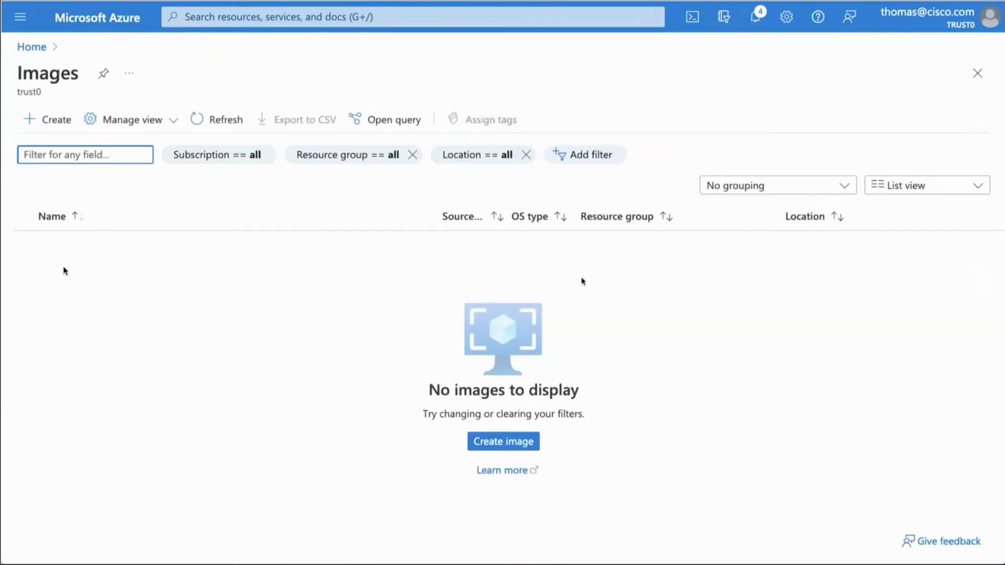
left_click(502, 441)
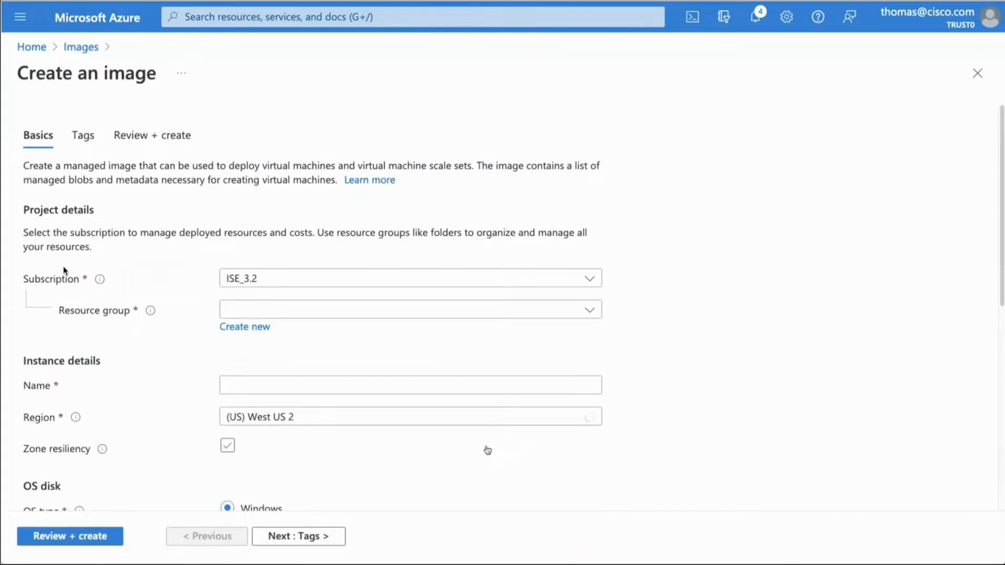
left_click(458, 310)
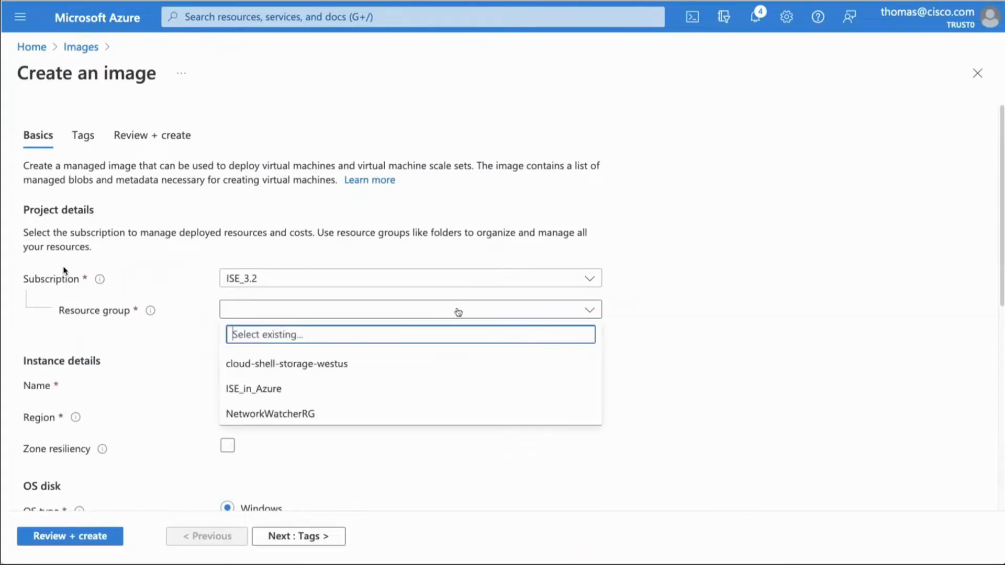
left_click(262, 389)
left_click(256, 387)
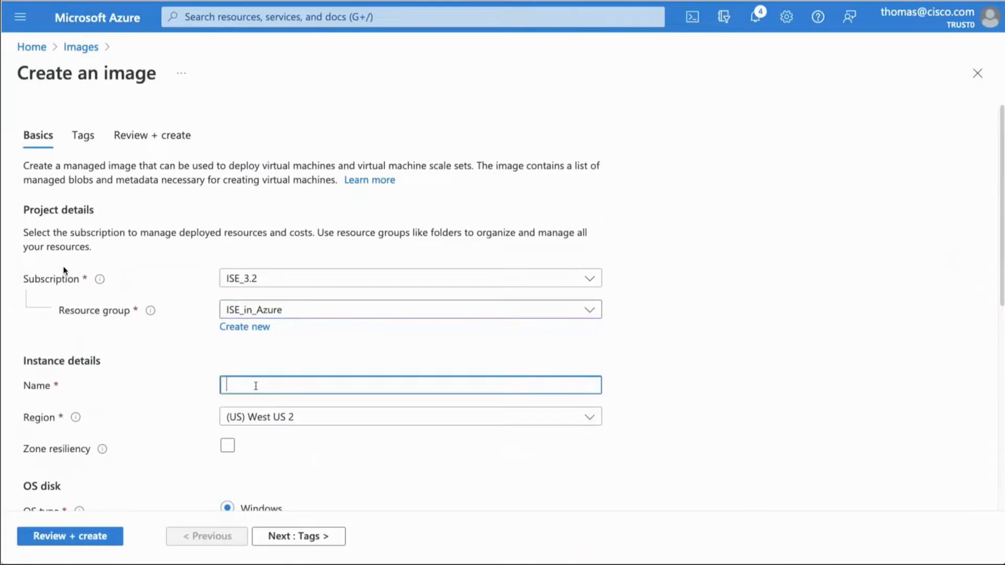
type("ISE_3.2.0.366_Image")
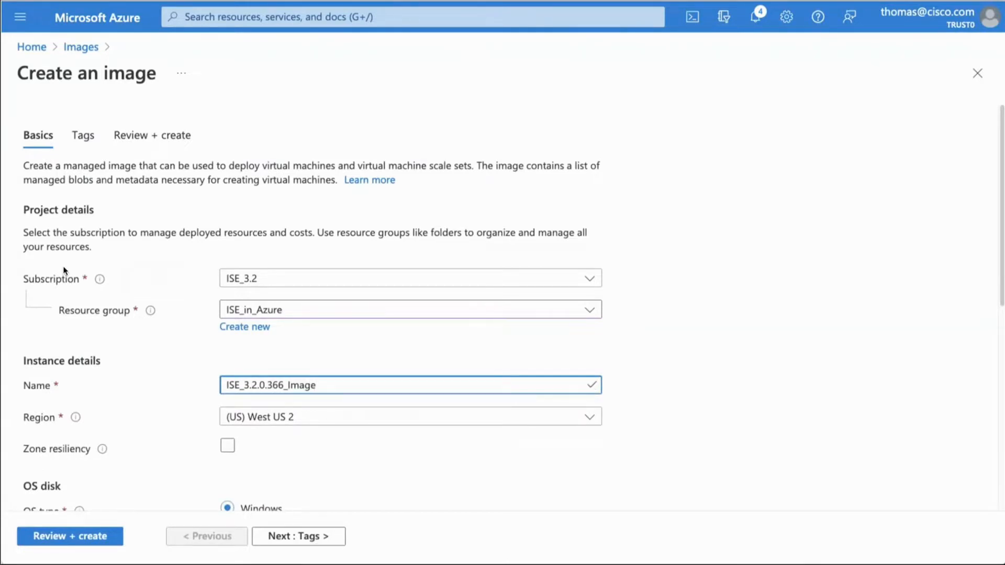
Step: Set the image's OS type to Linux and choose ise366v2.vhd from ise32-container in the ise32 account as its storage blob
scroll(65, 270, "down", 5)
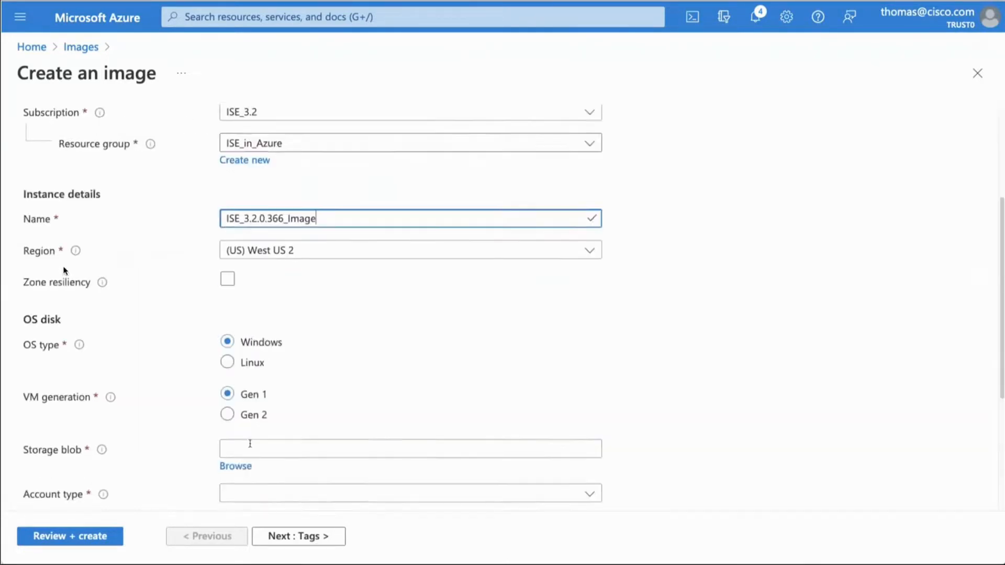
scroll(64, 270, "down", 2)
scroll(64, 270, "down", 1)
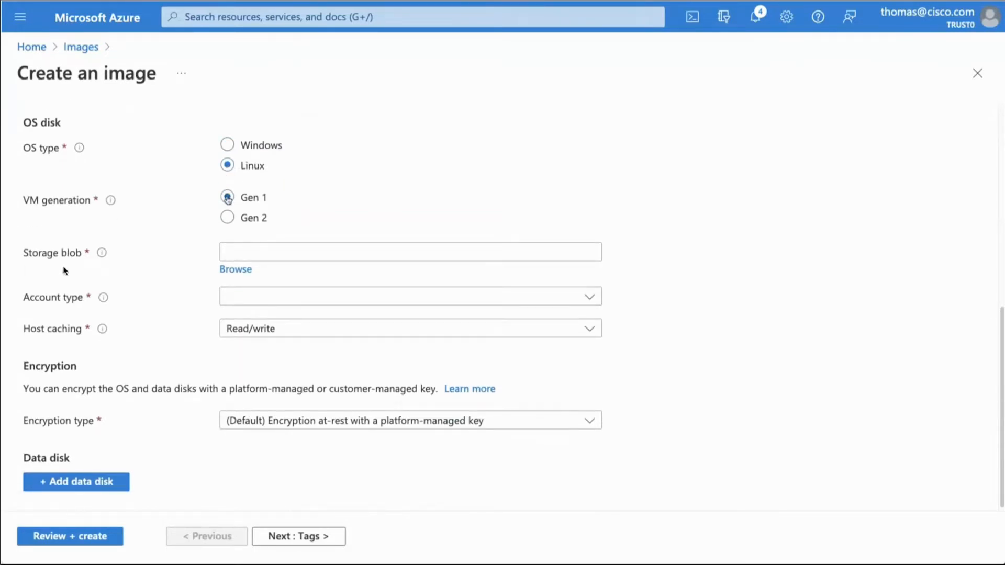
left_click(234, 253)
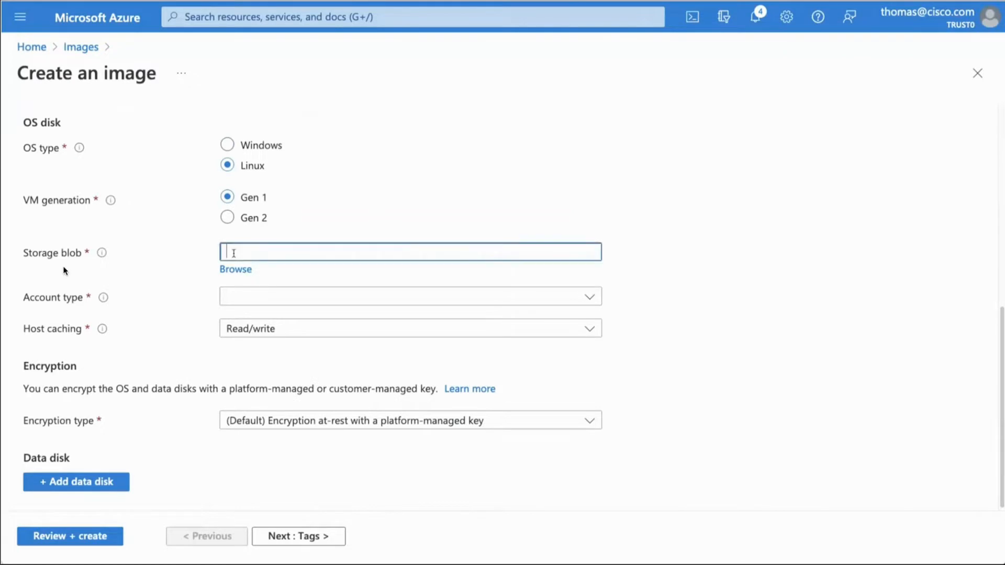
left_click(235, 269)
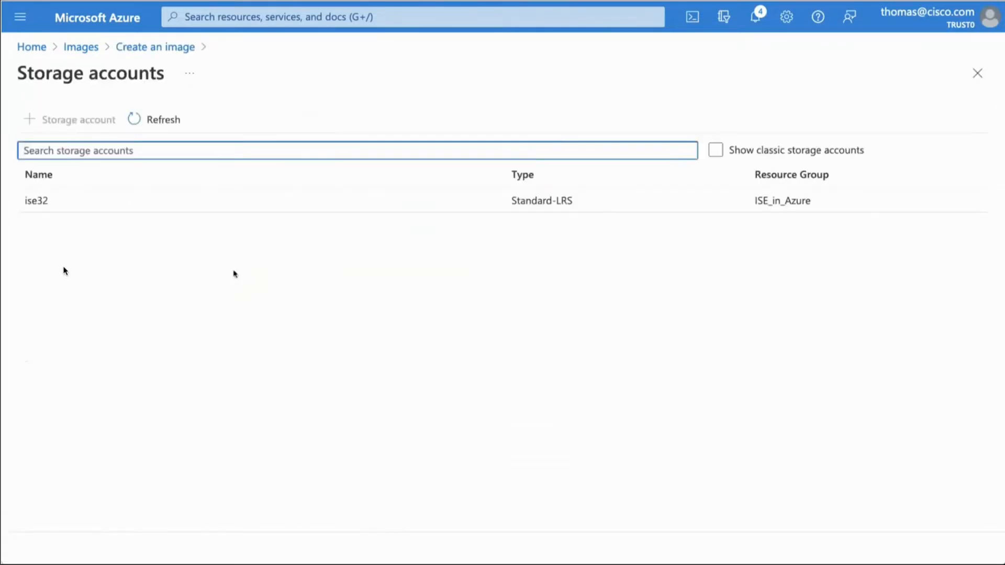
left_click(39, 204)
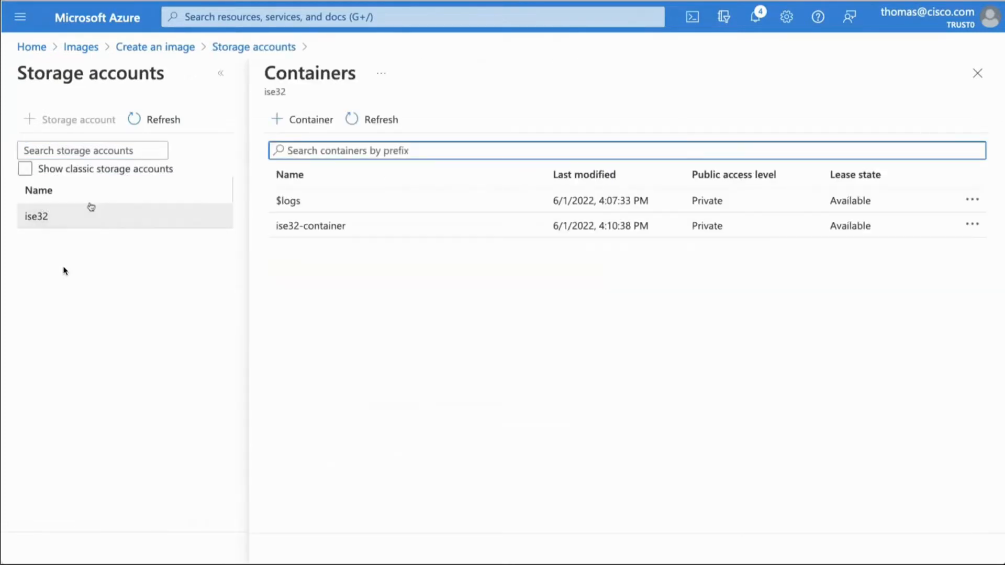
left_click(304, 227)
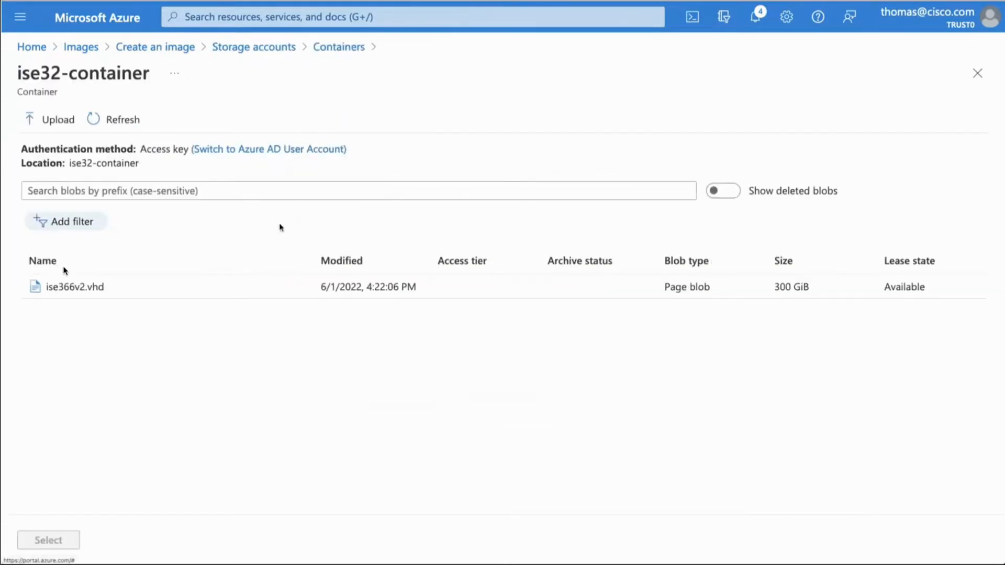
left_click(71, 290)
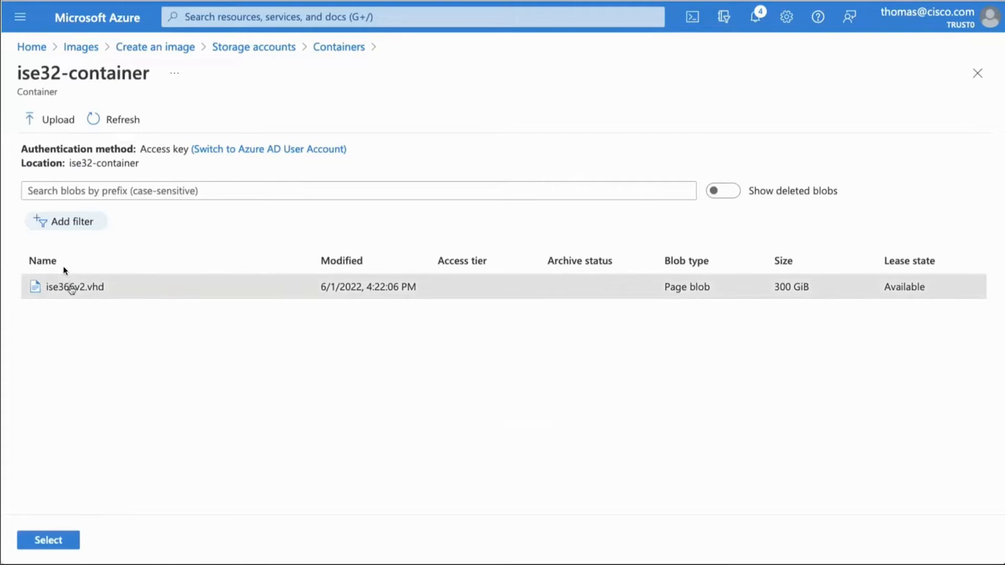
left_click(53, 540)
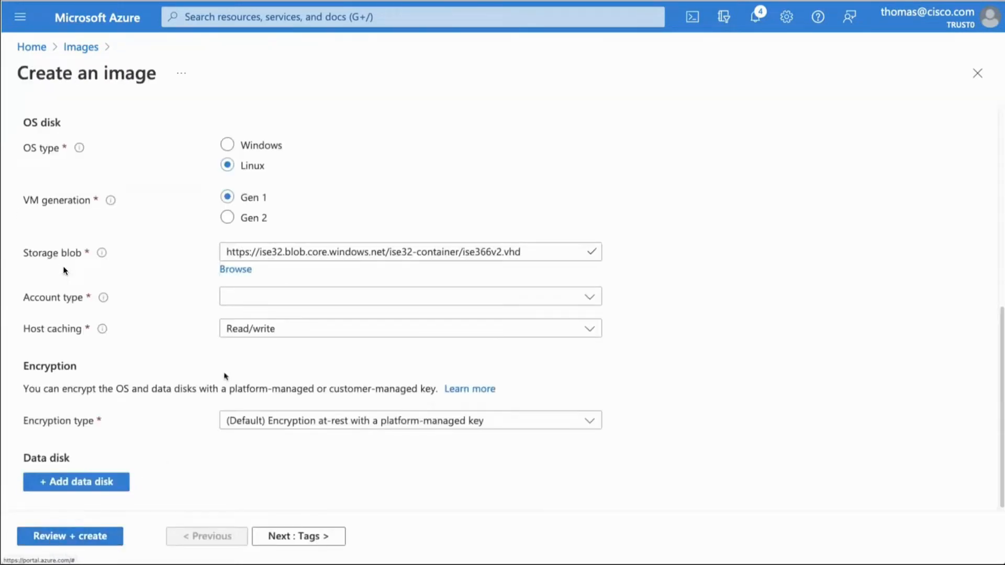
Step: Set the image's account type to Standard SSD, then review and create the image and open the deployed resource
left_click(251, 298)
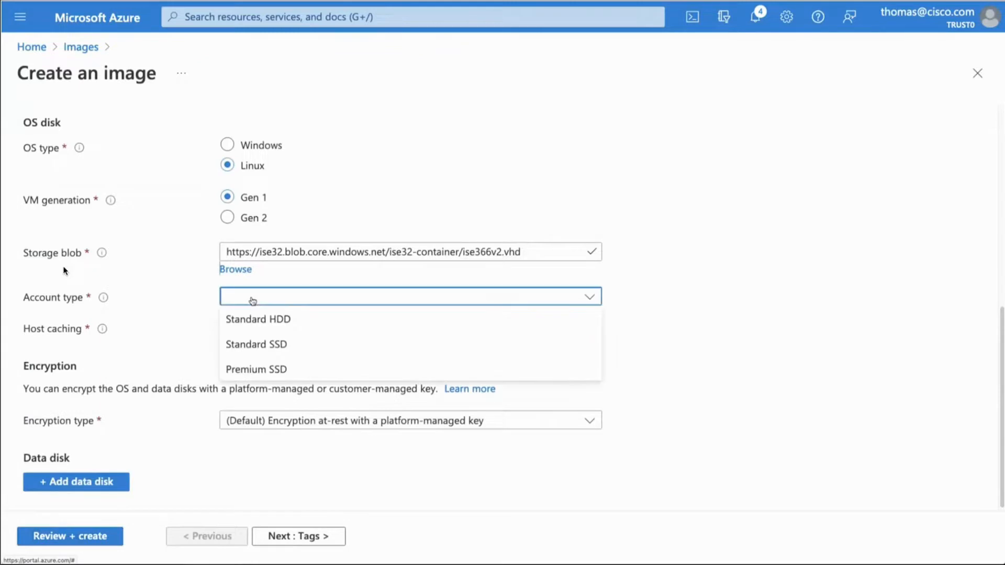
left_click(262, 346)
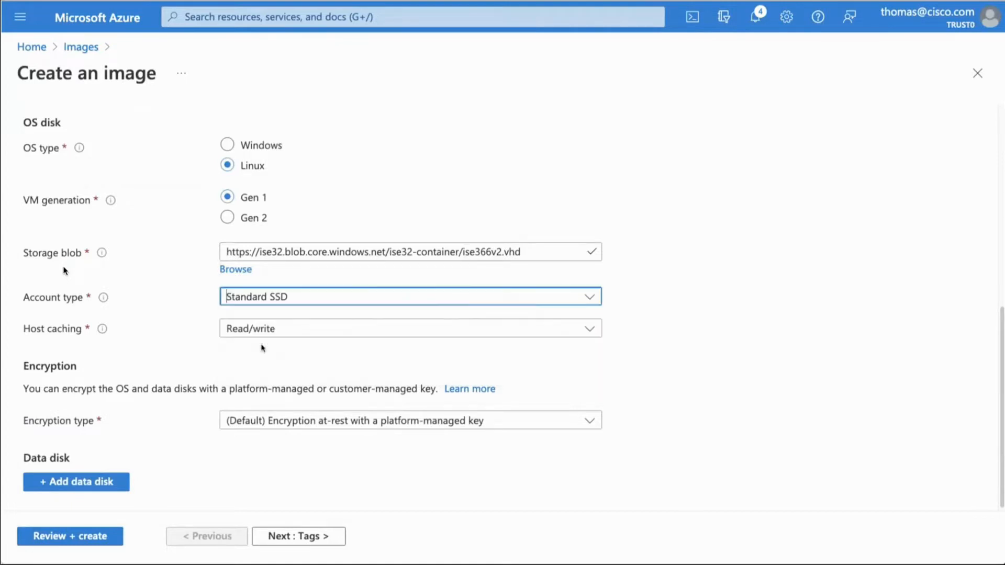
left_click(99, 535)
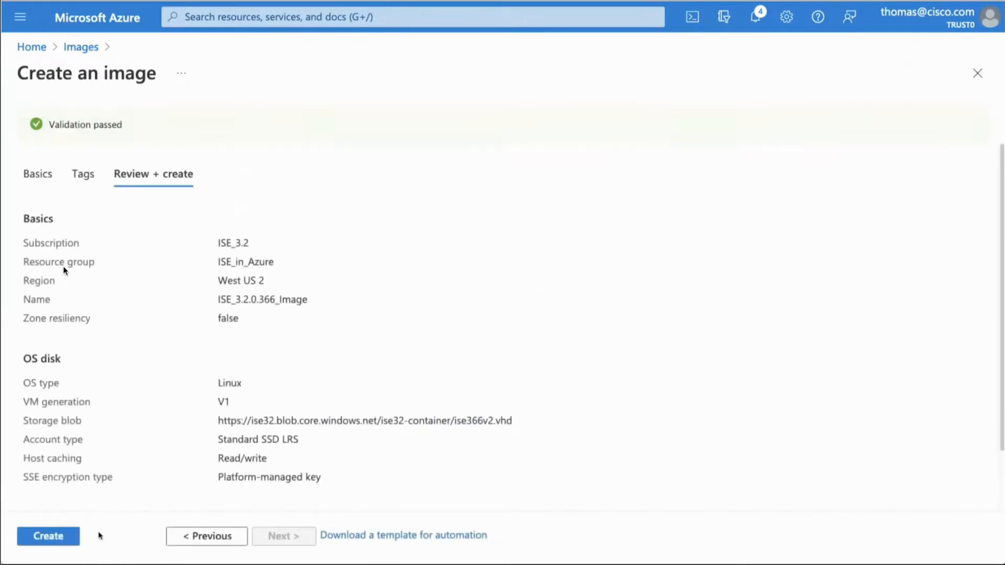
left_click(76, 537)
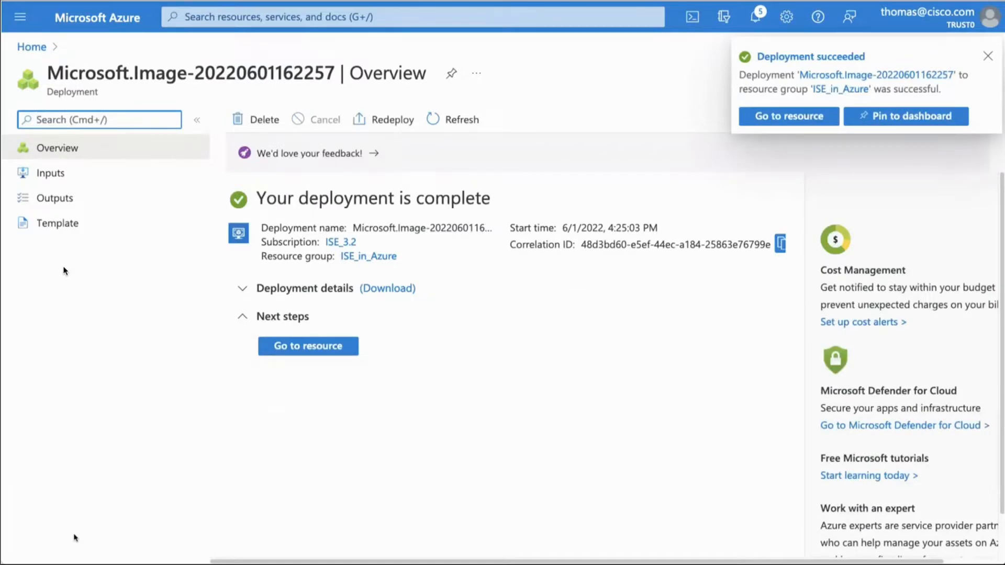
left_click(309, 348)
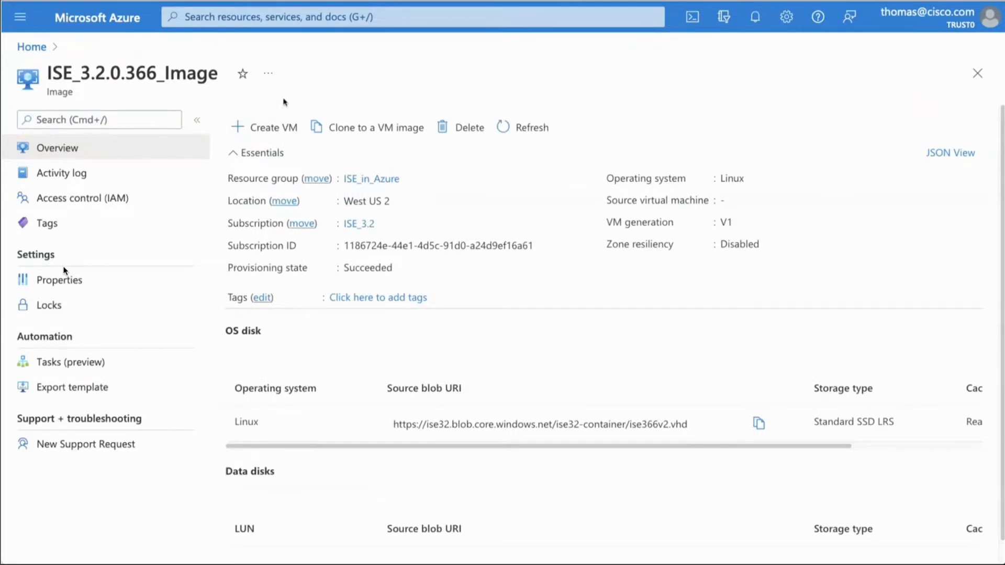
Step: Find the Virtual networks service and start creating a new virtual network
left_click(279, 21)
type("vi")
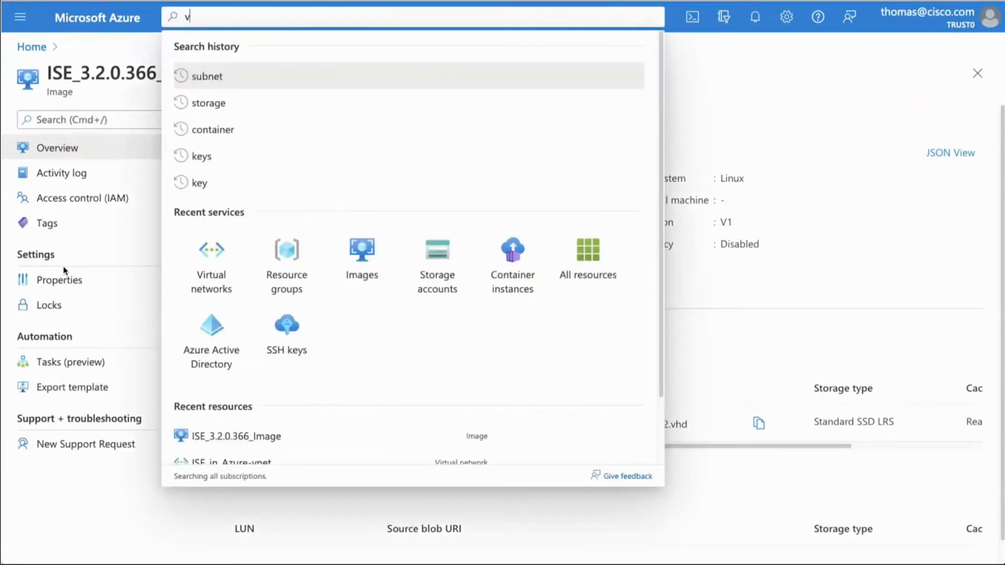
type("rtual")
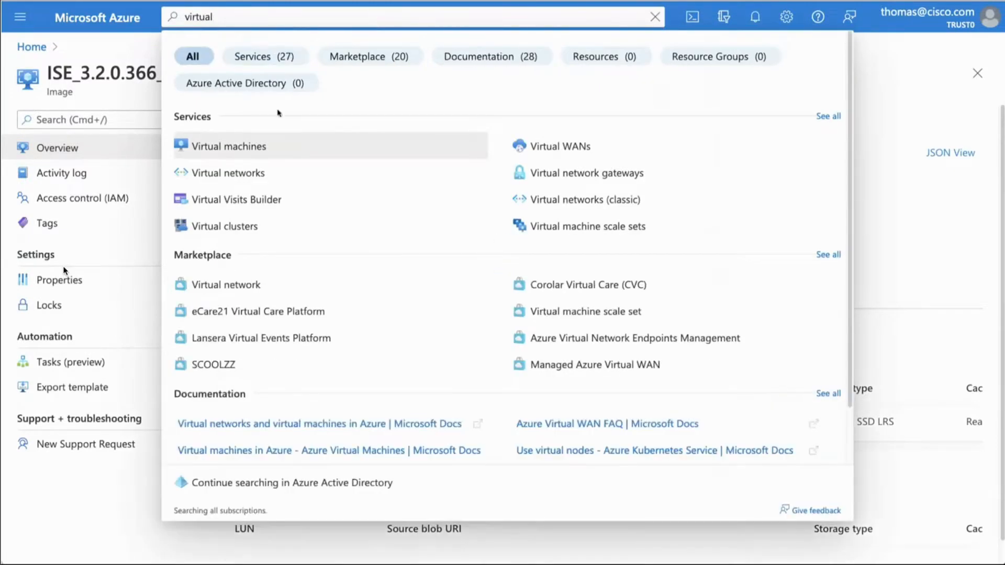
left_click(237, 173)
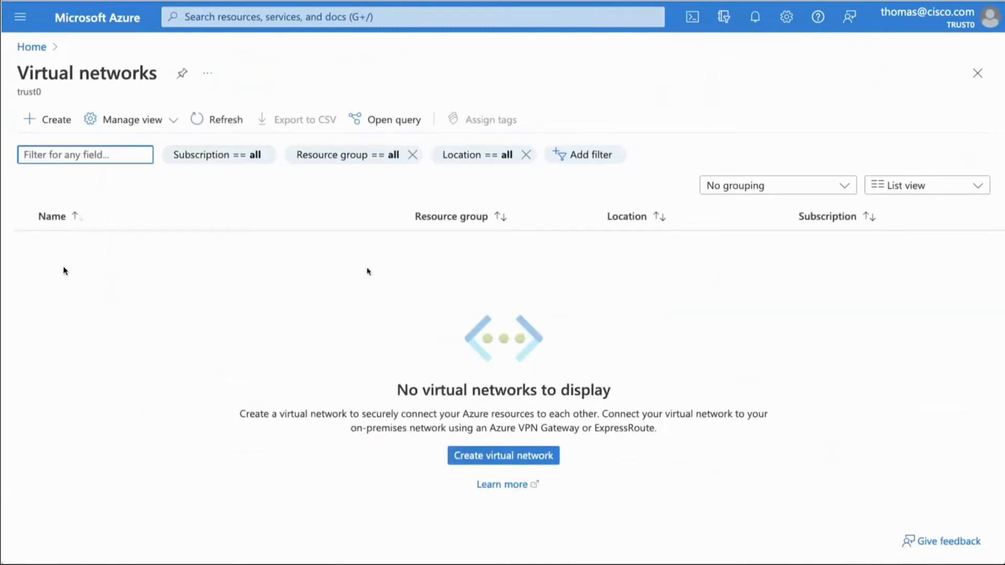
left_click(518, 456)
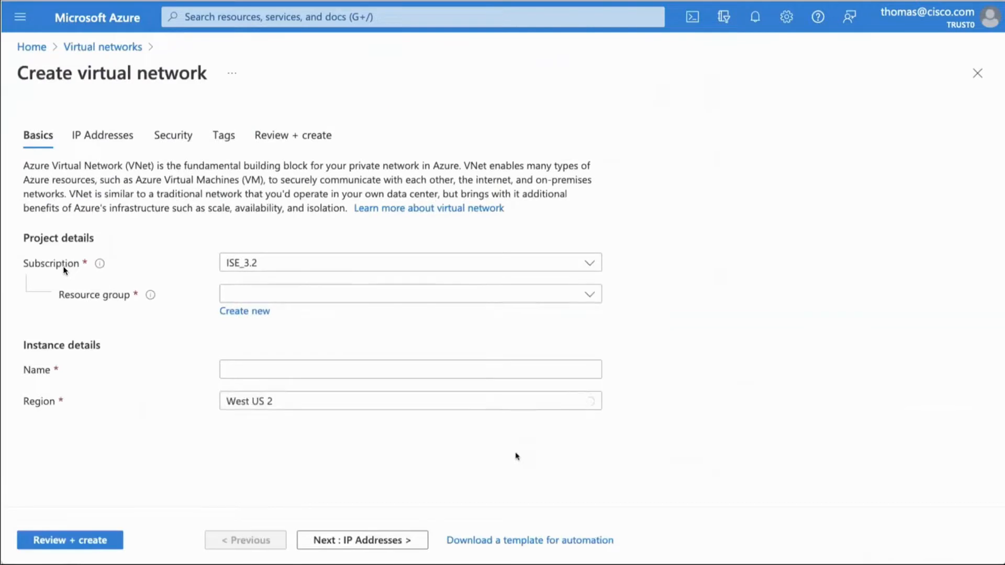
Step: Create the virtual network in the ISE_in_Azure resource group with the name ISE_VN and open the deployed resource
left_click(283, 300)
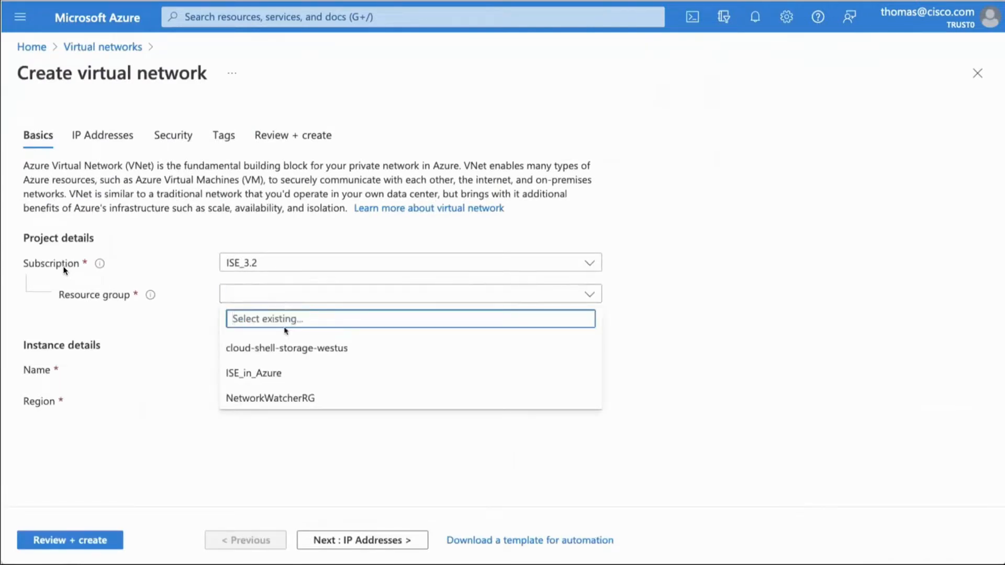
left_click(284, 373)
left_click(283, 369)
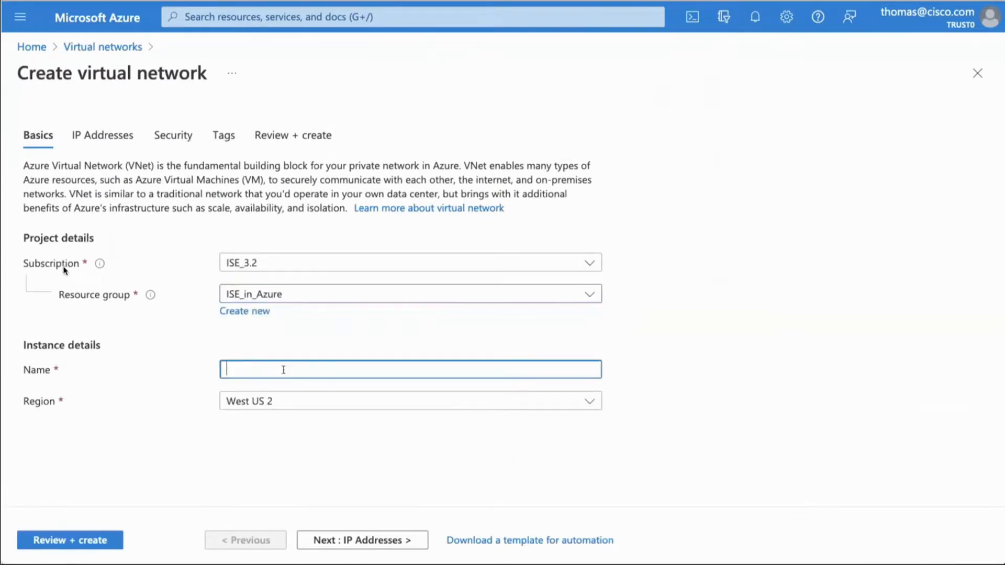
type("ISE_VN")
left_click(94, 540)
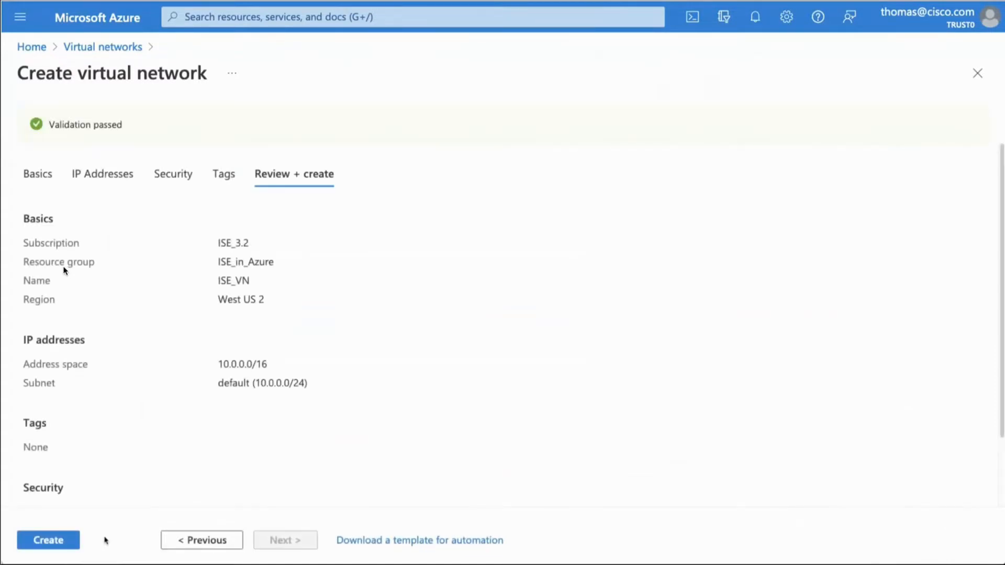
left_click(71, 543)
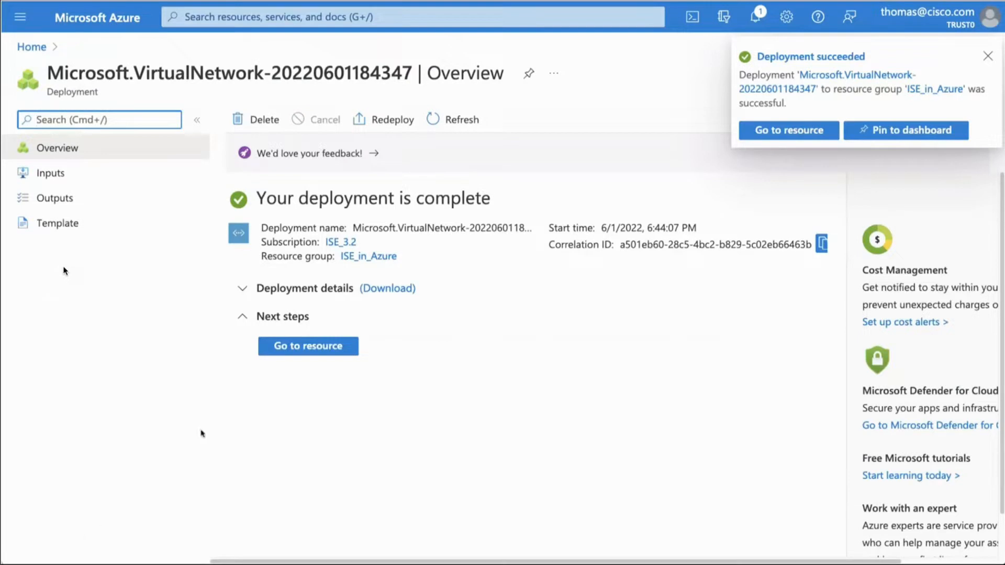
left_click(302, 348)
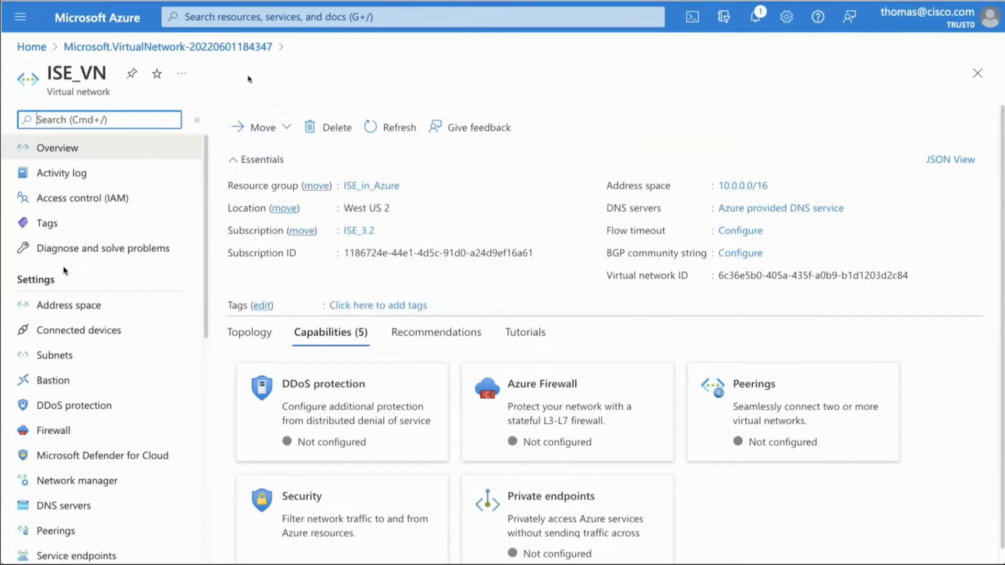
Step: Find ISE_3.2.0.366_Image among the images and start creating a virtual machine from it
left_click(236, 16)
type("images")
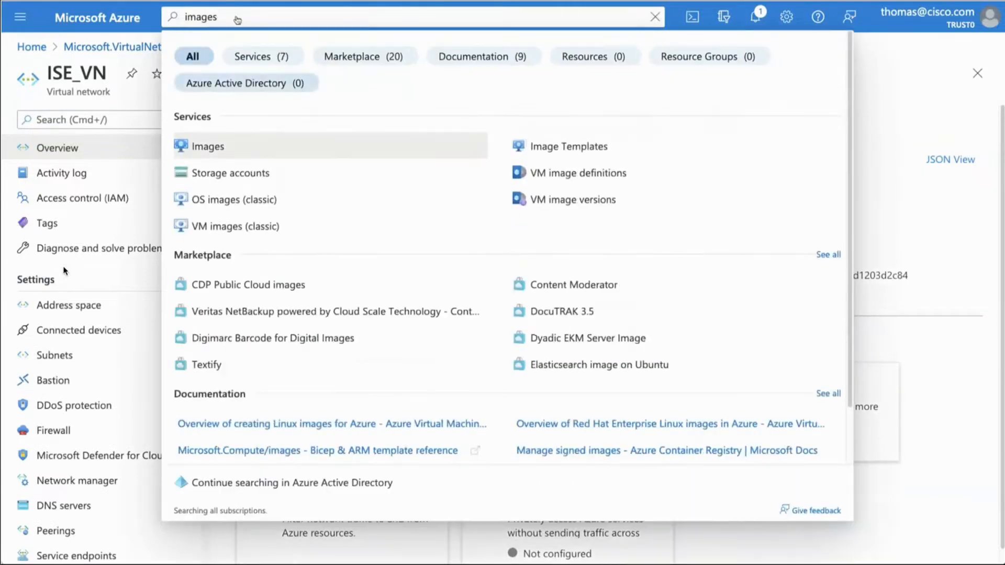
left_click(207, 145)
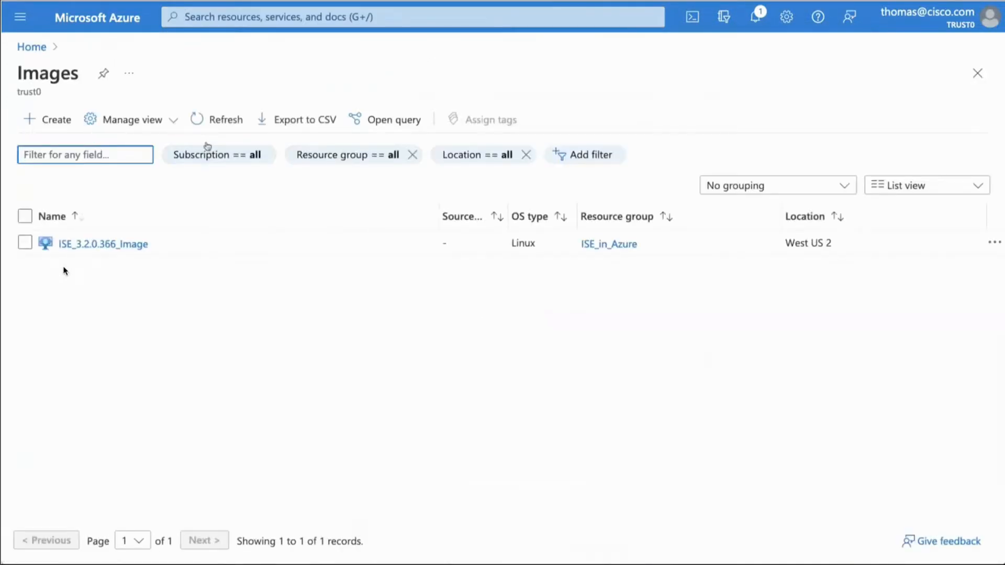
left_click(104, 244)
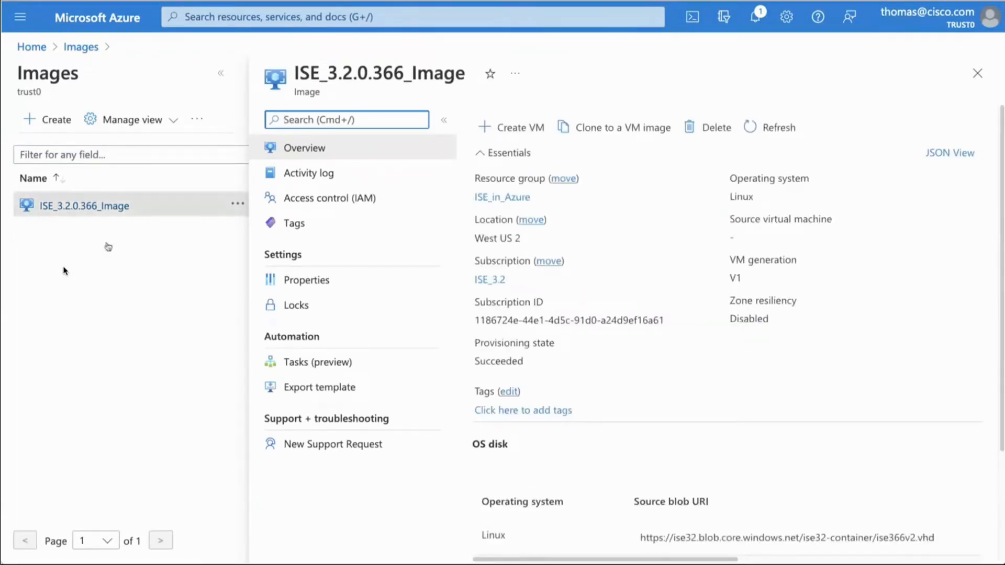
left_click(511, 128)
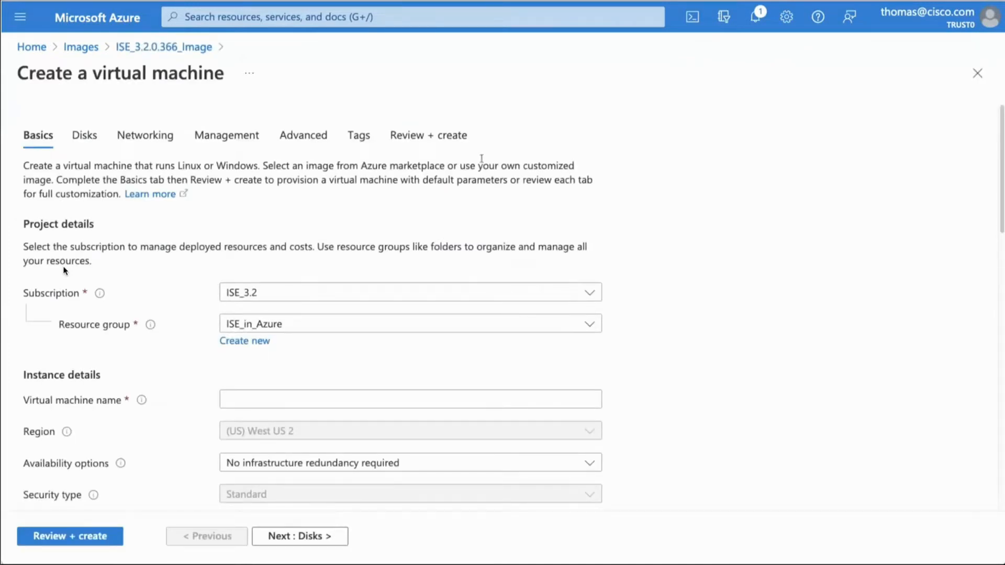
Step: Name the virtual machine ise and check the image and size choices, keeping ISE_3.2.0.366_Image and Standard_D16s_v5
left_click(243, 391)
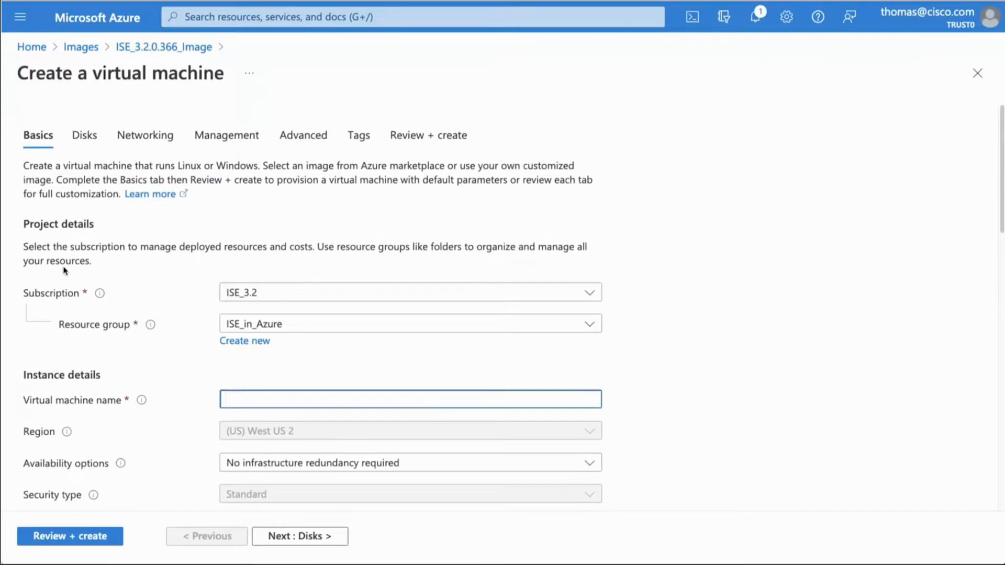
scroll(65, 270, "down", 5)
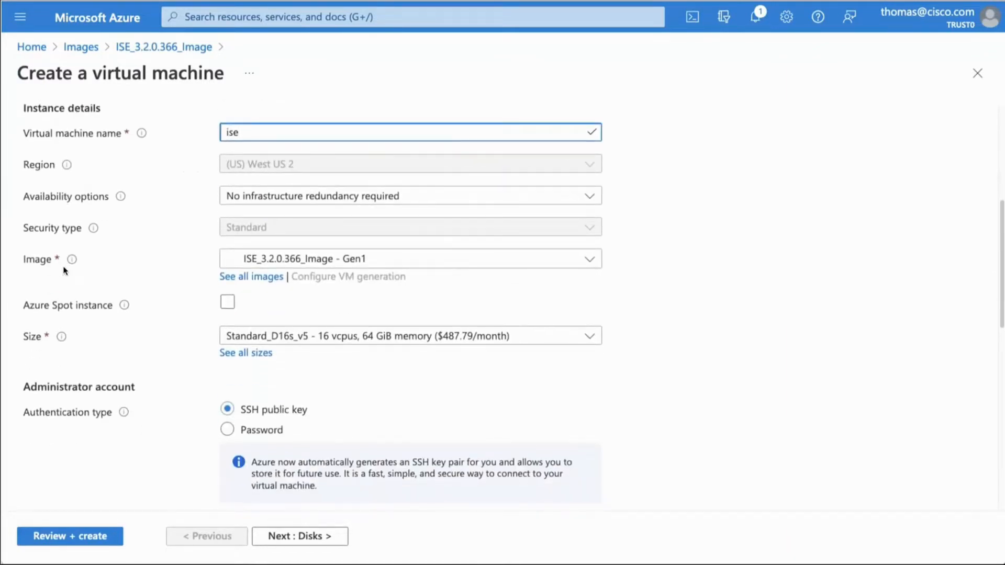
left_click(343, 263)
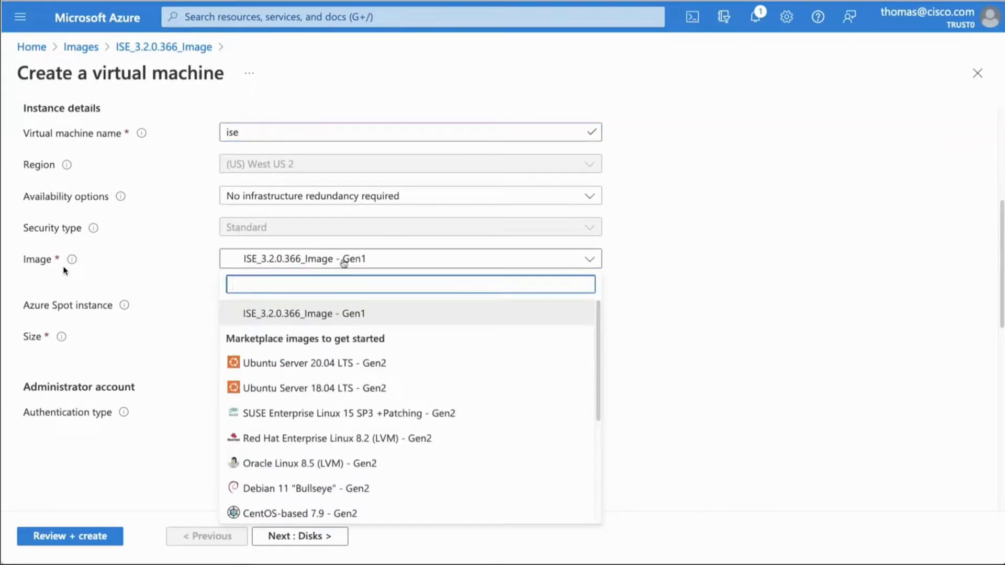
left_click(341, 265)
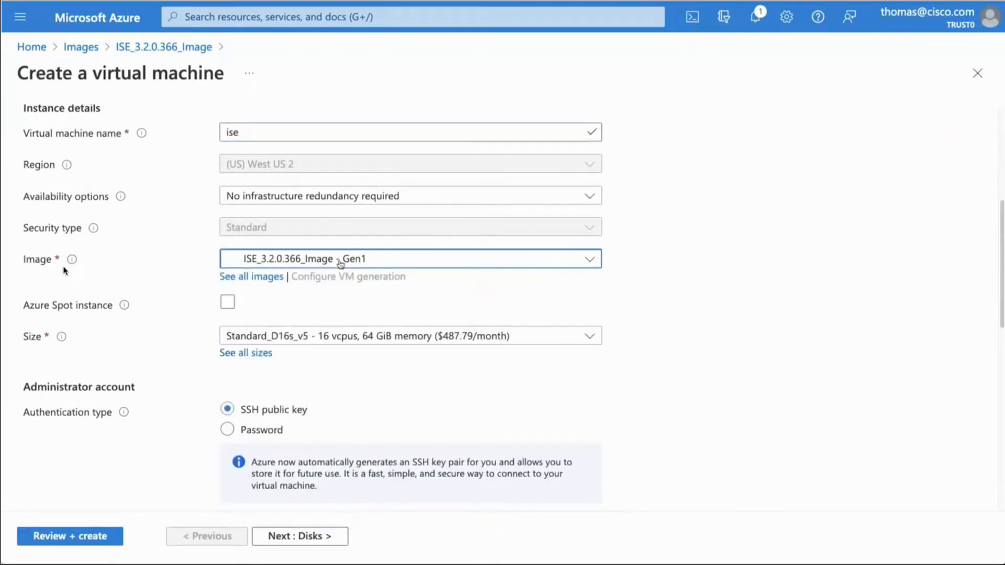
left_click(310, 337)
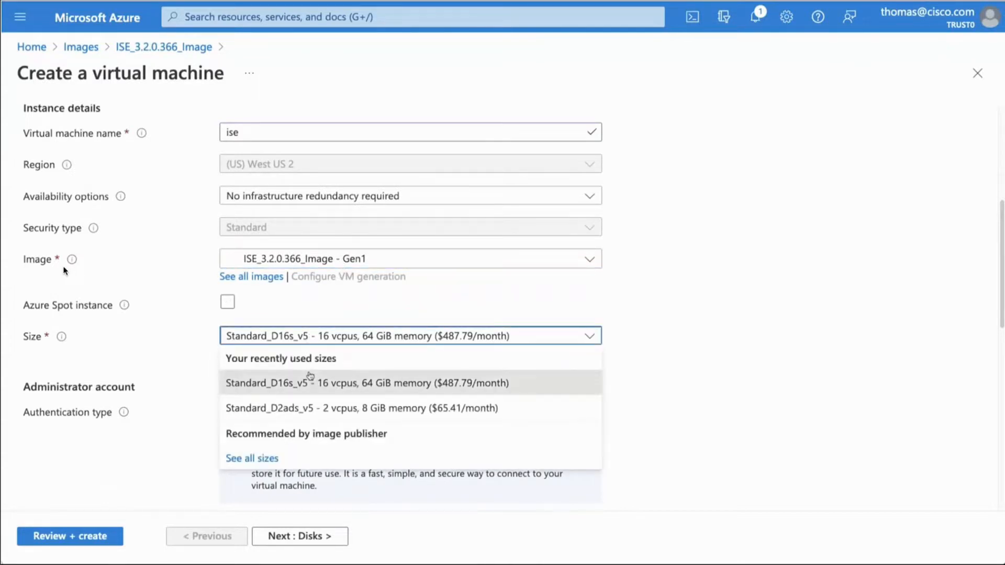
left_click(308, 336)
Step: Set the administrator username to iseadmin and the SSH key pair name to ise_in_azure_key
scroll(270, 370, "down", 5)
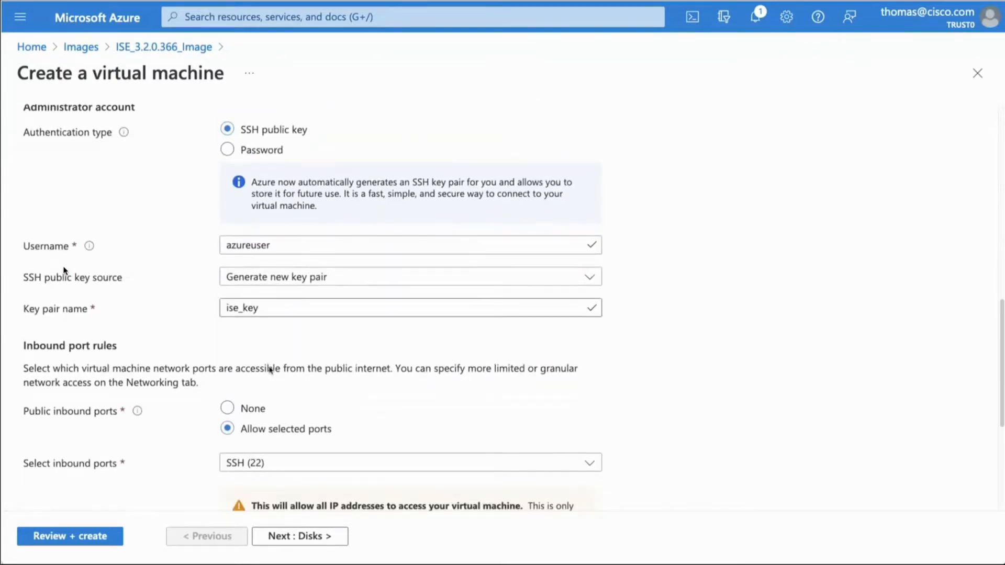
double_click(257, 245)
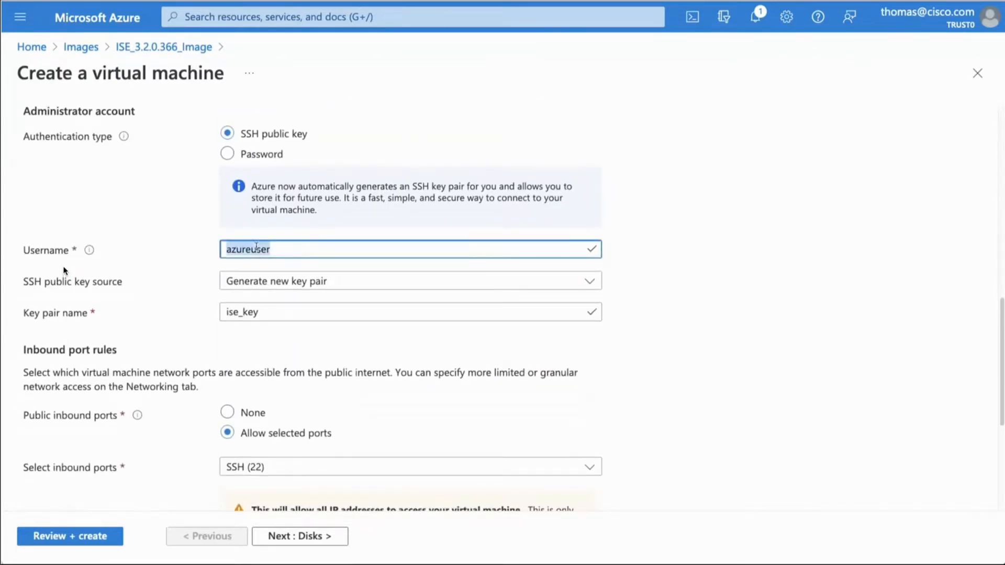
type("iseadmin")
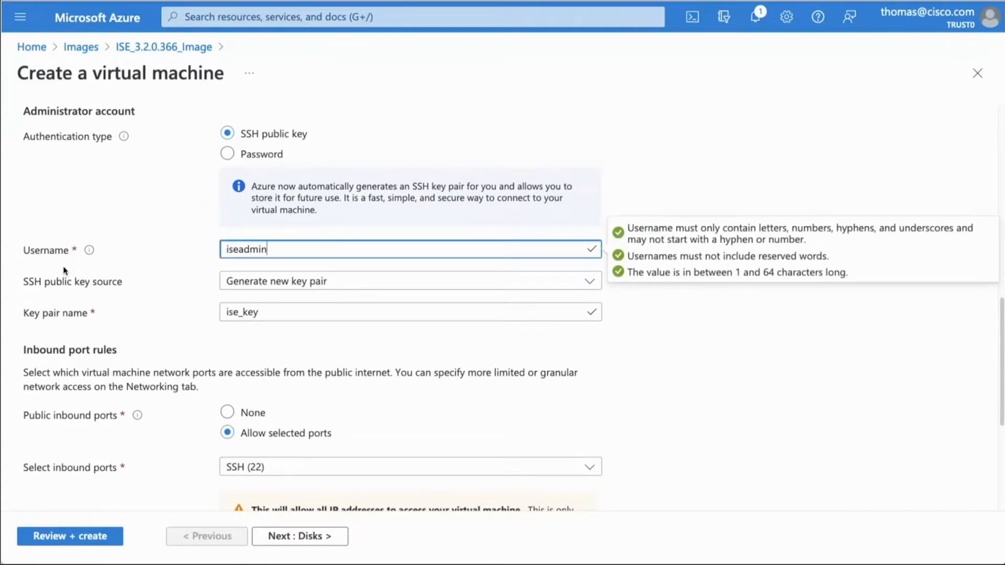
key("Tab")
key("Tab")
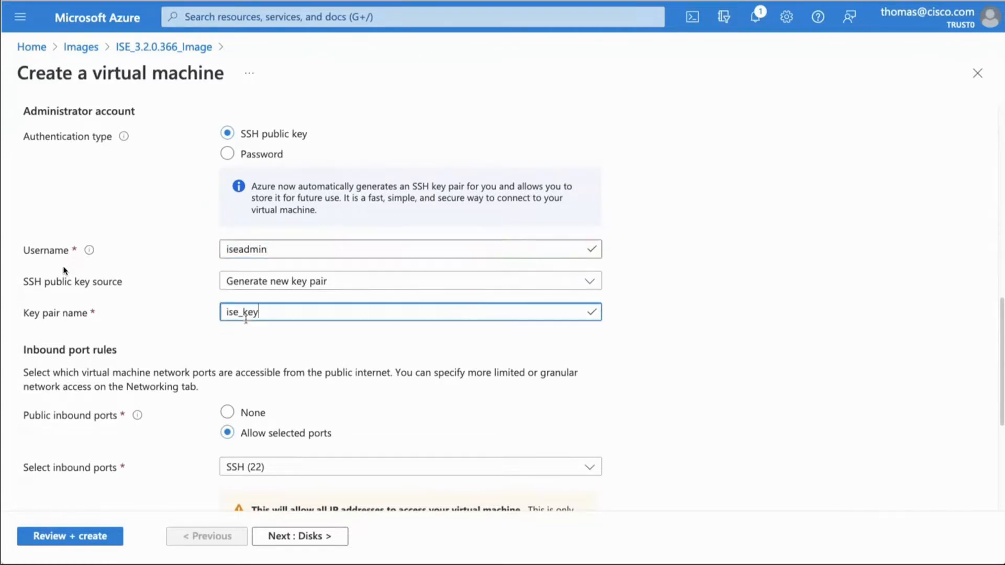
type("in_azure_")
Step: Set the public inbound ports to None and the license type to Other, and continue to the disk settings
left_click(227, 412)
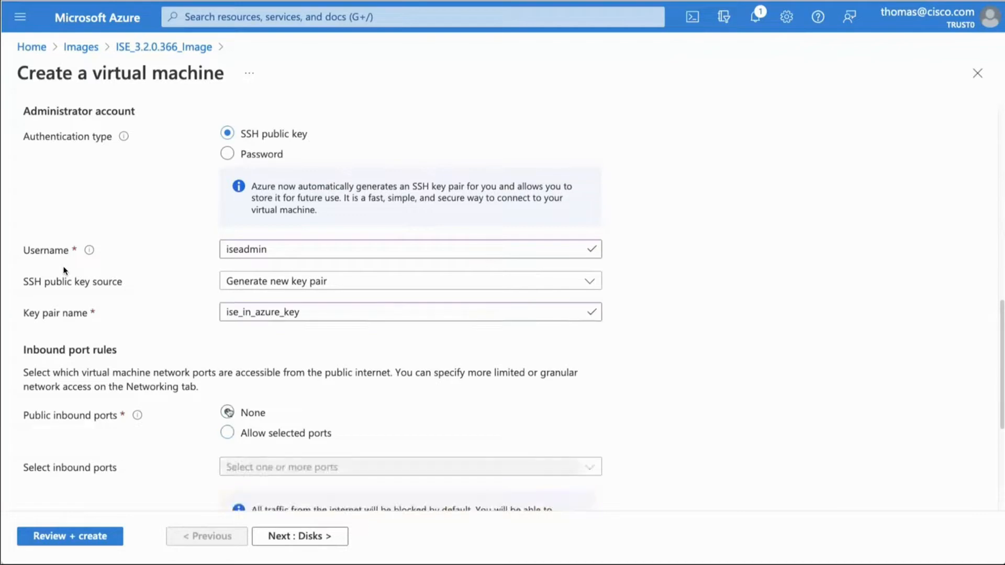
scroll(250, 376, "down", 4)
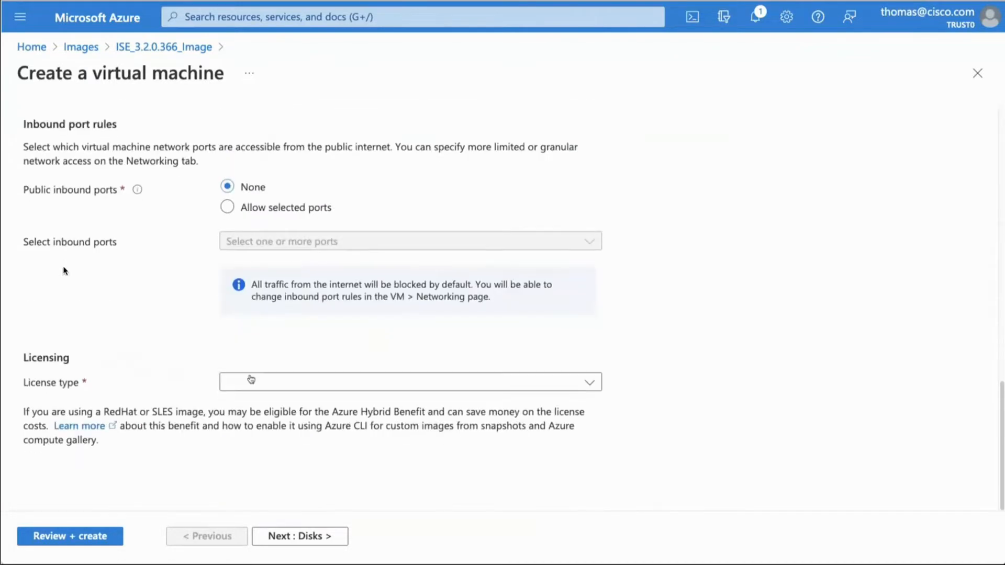
left_click(251, 381)
left_click(242, 407)
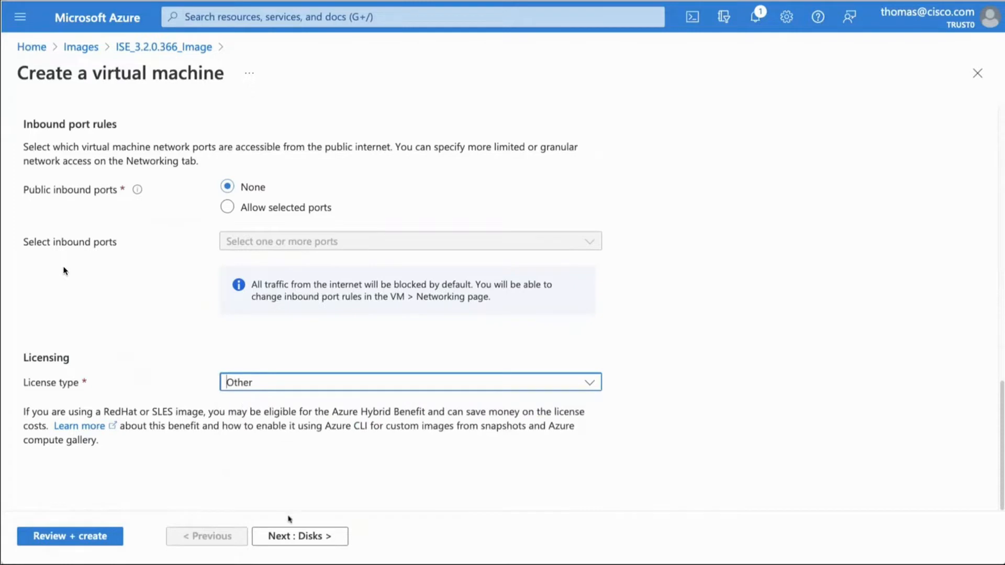
left_click(294, 533)
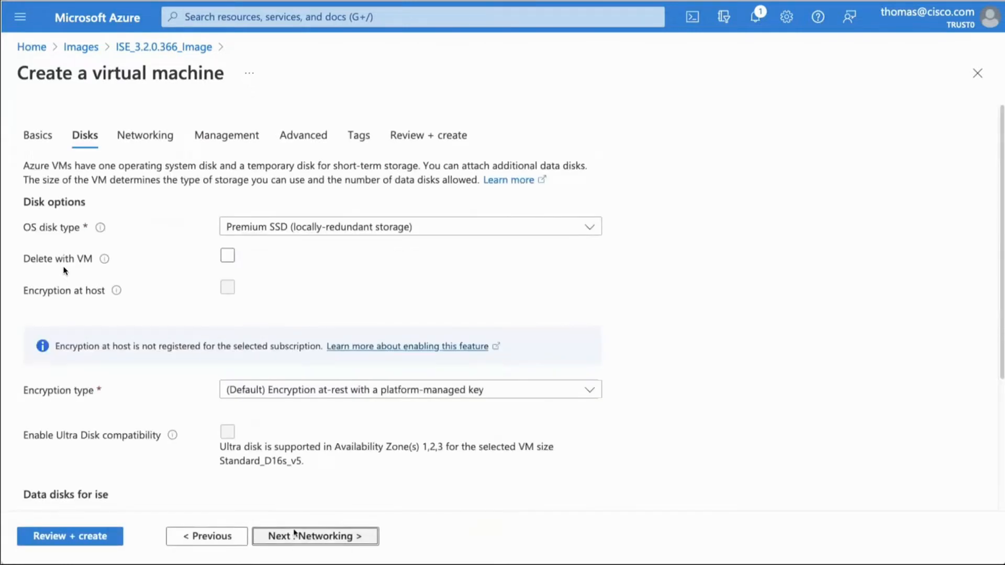
Step: Set the OS disk to locally-redundant Standard SSD, have it deleted with the VM, and continue to the networking settings
left_click(292, 231)
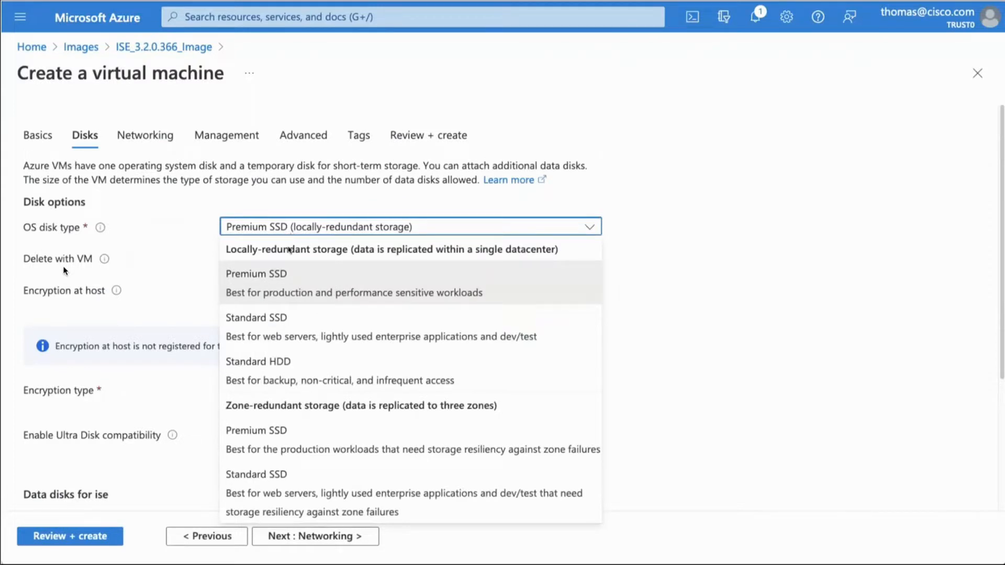
left_click(271, 325)
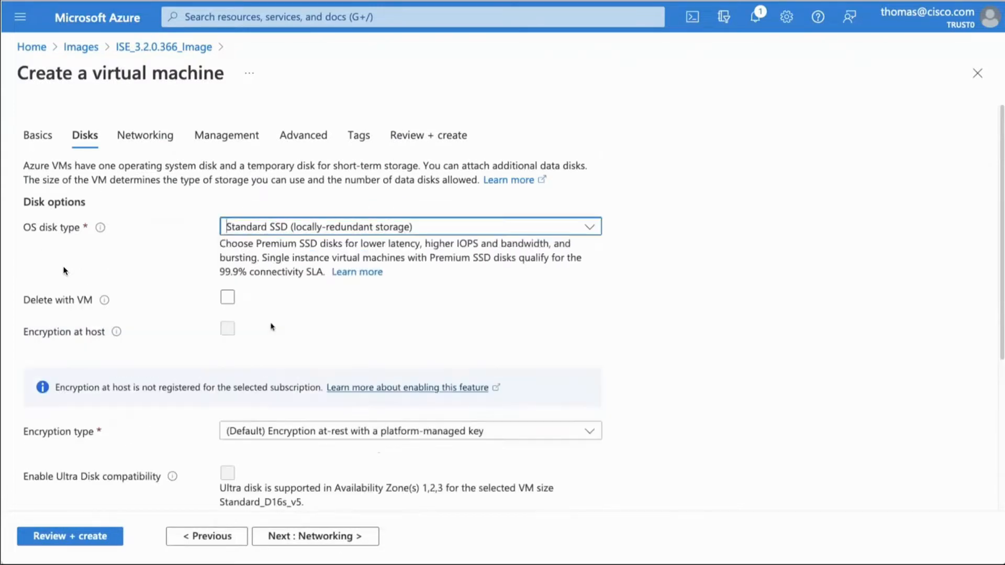
left_click(227, 297)
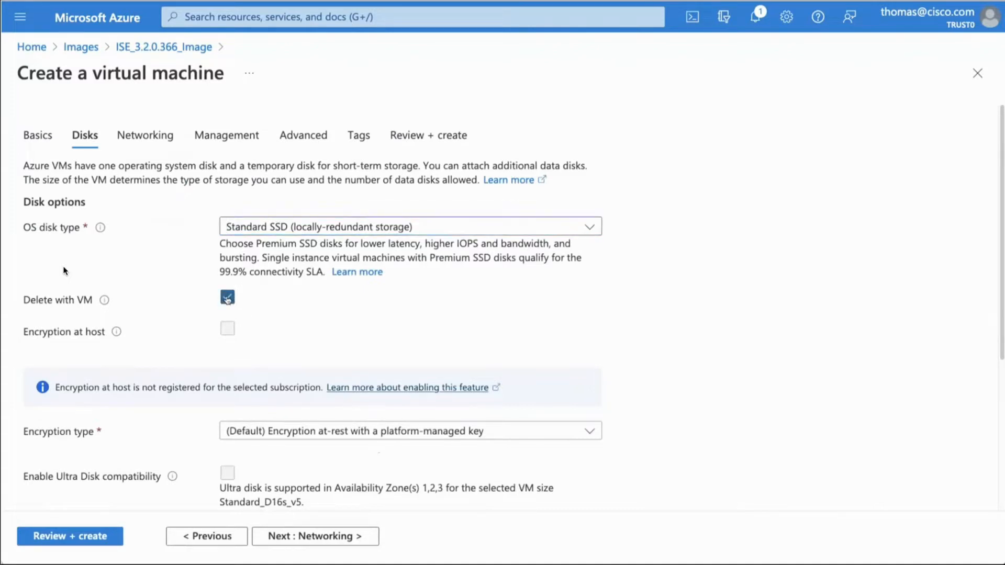
scroll(227, 299, "down", 4)
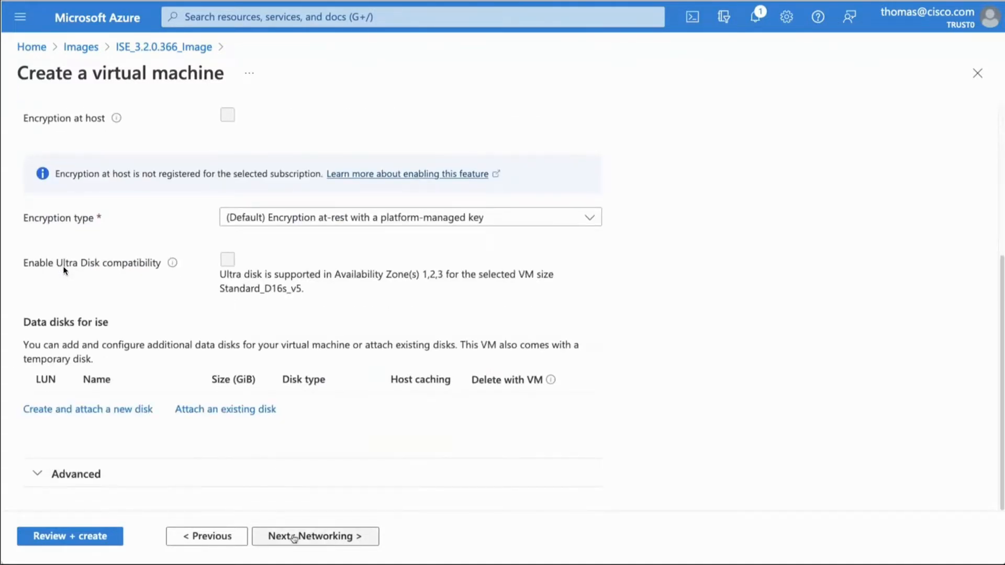
left_click(294, 537)
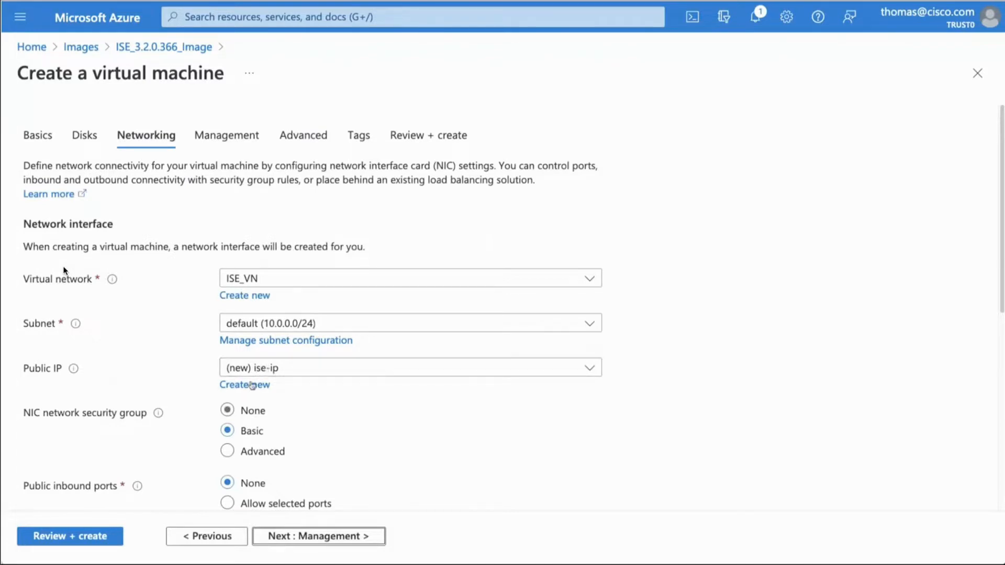
Step: Set the NIC network security group to None and have the public IP and NIC deleted with the VM
left_click(228, 410)
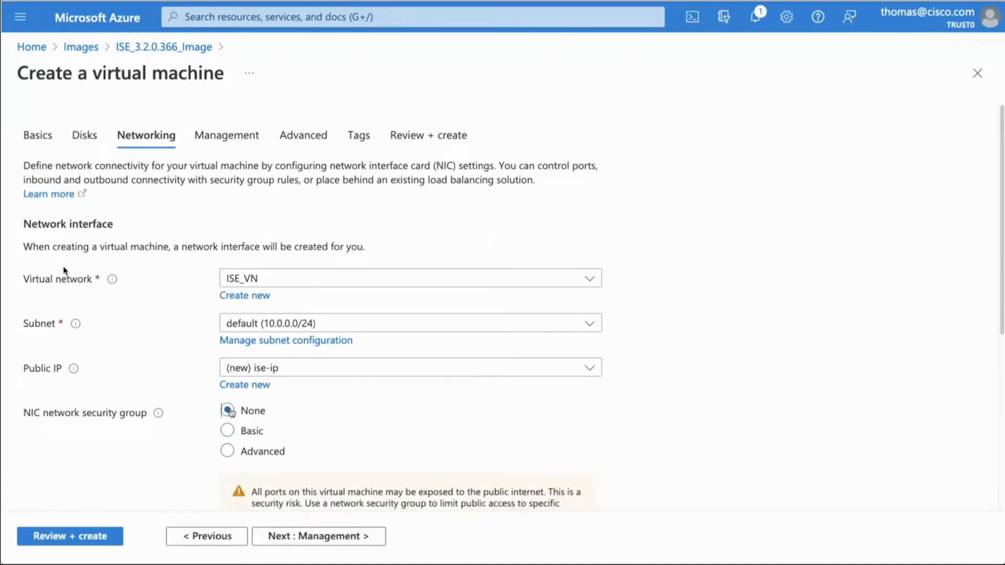
scroll(316, 427, "down", 5)
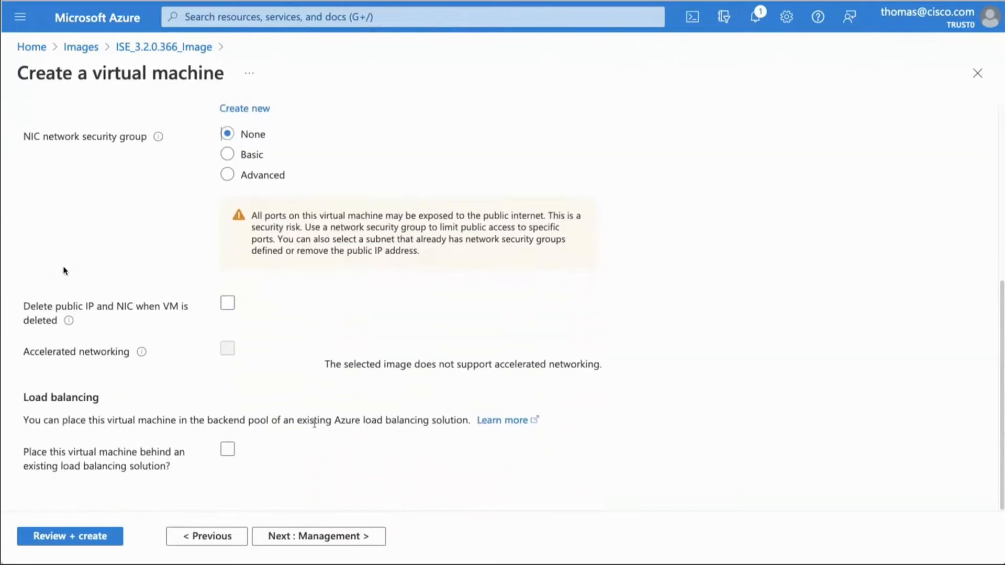
left_click_drag(258, 216, 546, 215)
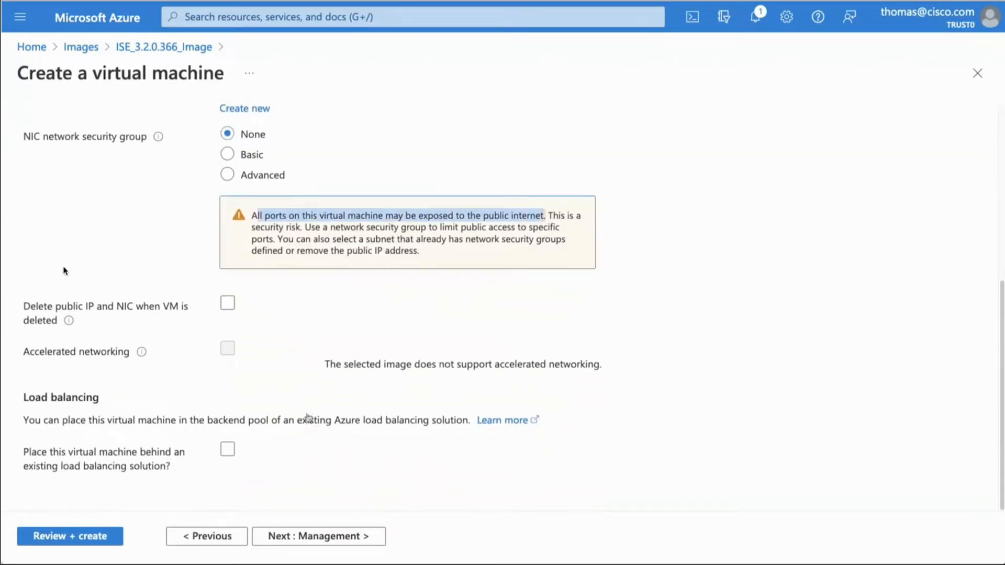
left_click(228, 304)
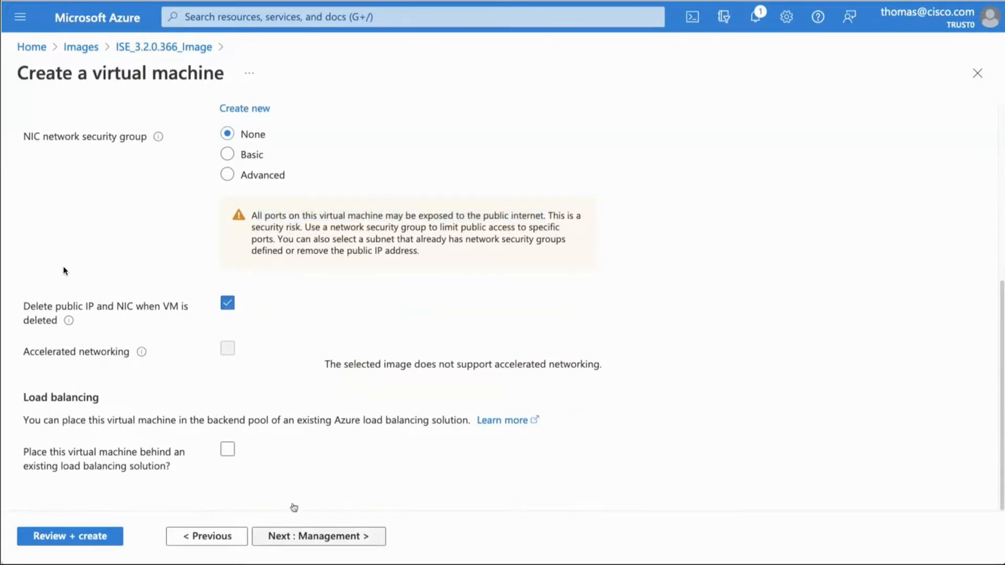
Step: Continue to the management settings, keep their defaults, and proceed to the advanced settings
left_click(304, 535)
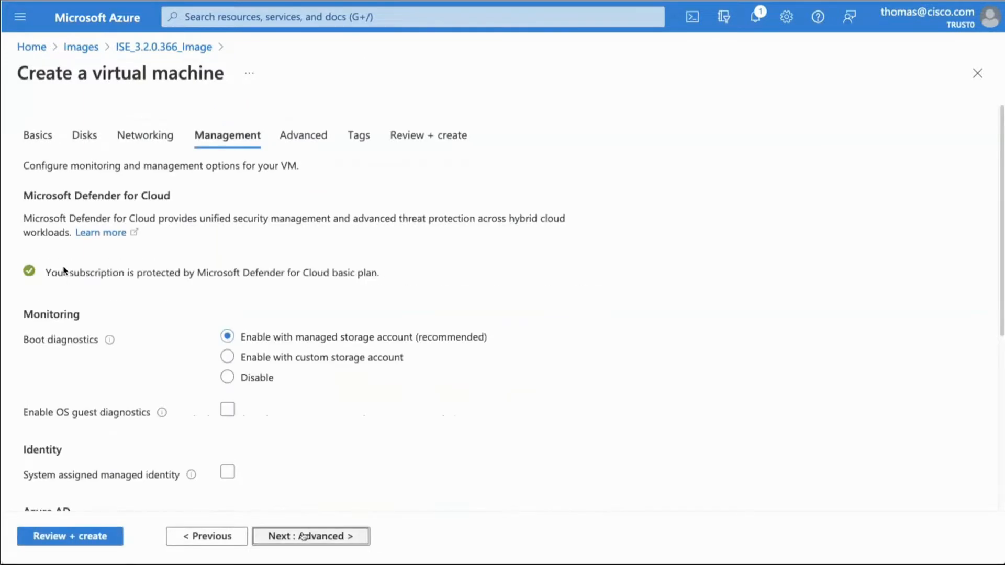
scroll(301, 454, "down", 5)
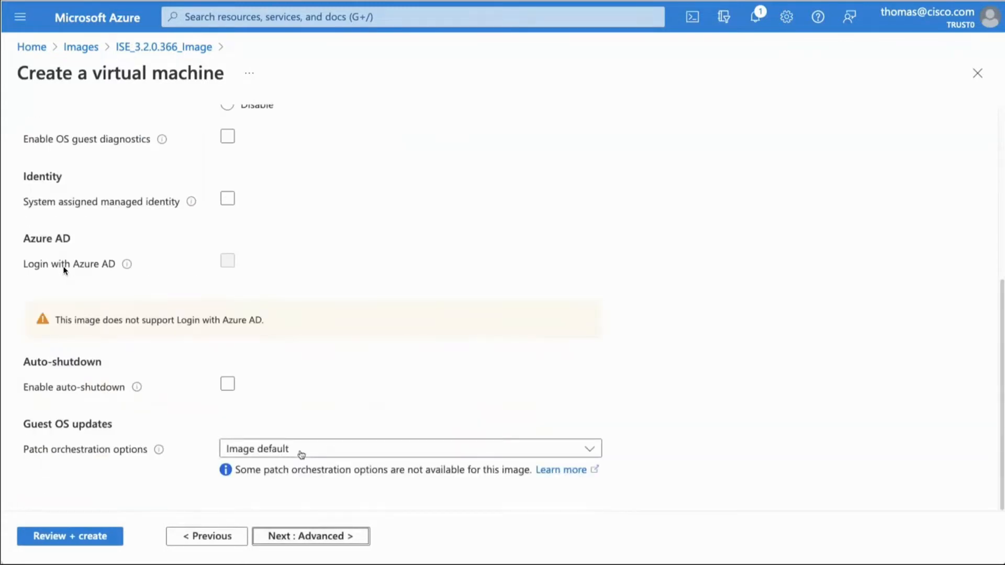
left_click(306, 536)
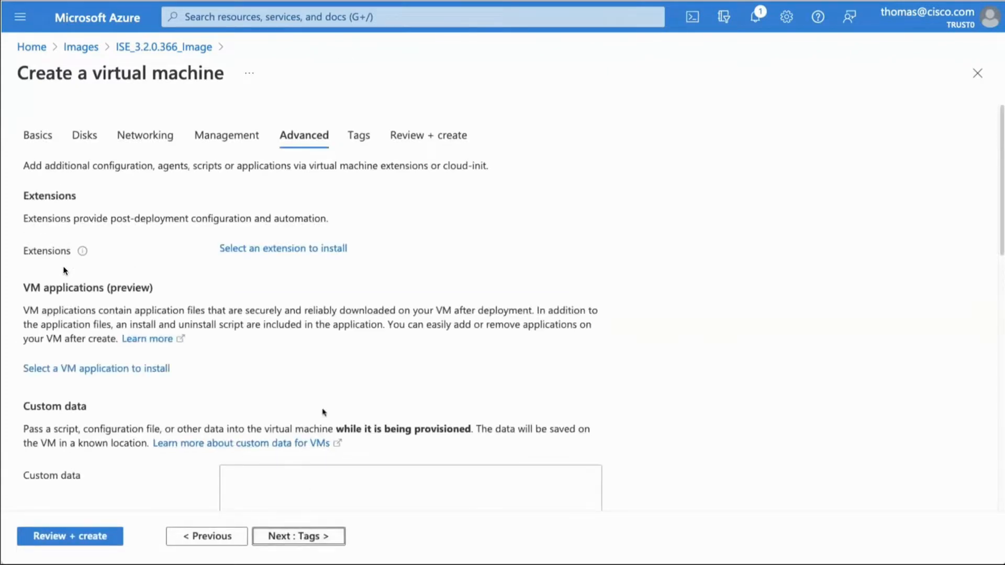
Step: Enable user data and paste the ISE configuration with hostname ise, DNS domain trust0.net, time zone America/Los_Angeles, username iseadmin, the account password and API/pxGrid options
scroll(322, 411, "down", 5)
scroll(322, 411, "down", 6)
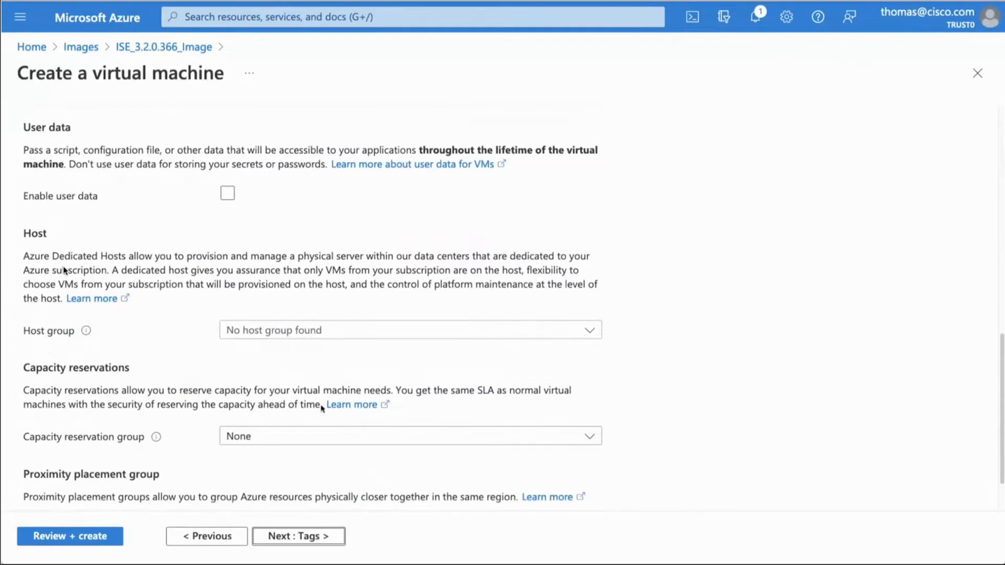
left_click(227, 194)
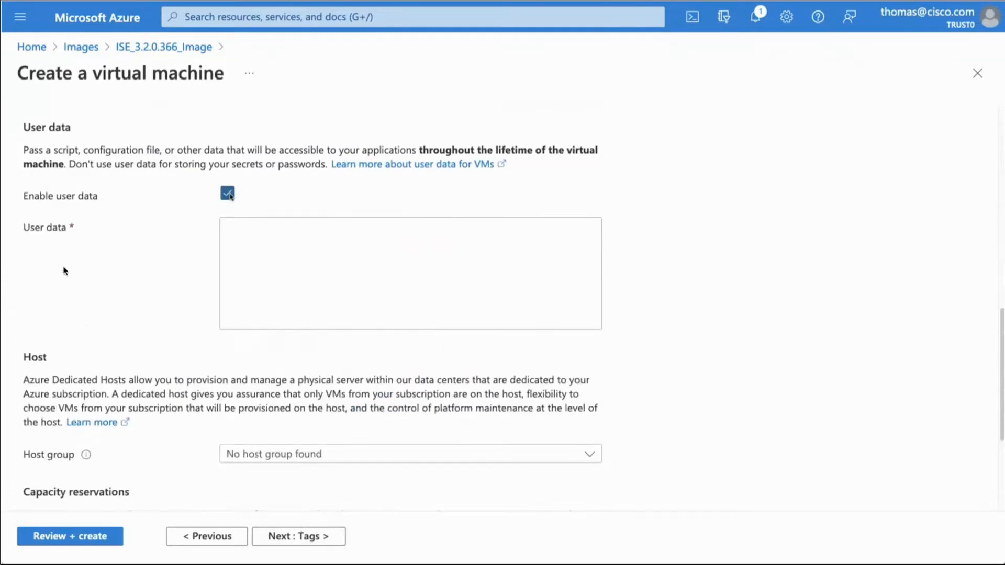
left_click(242, 264)
key("ctrl+v")
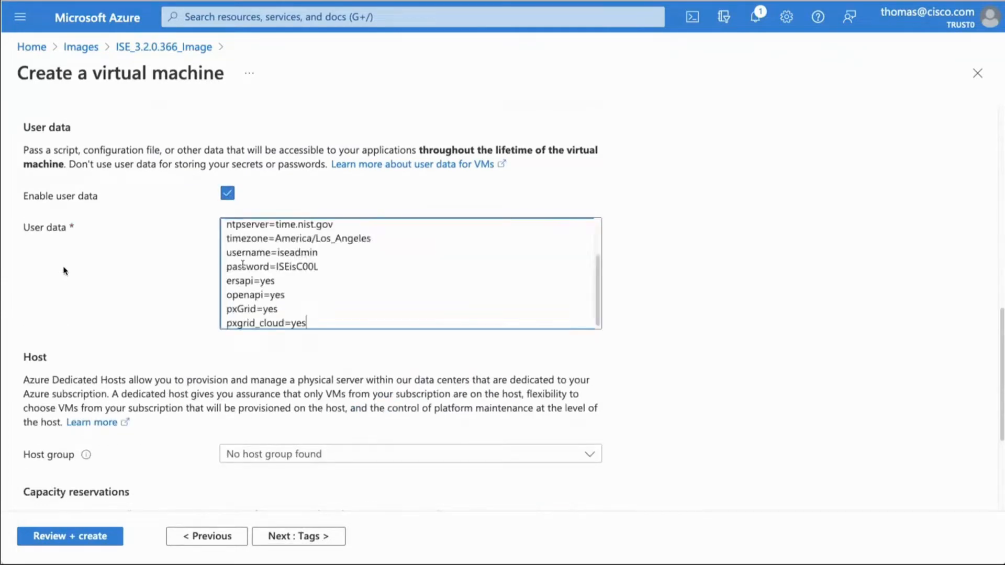
Step: Check the pasted user data, from the hostname, name server, domain and time settings to the login credentials and API and pxGrid options
scroll(243, 265, "up", 1)
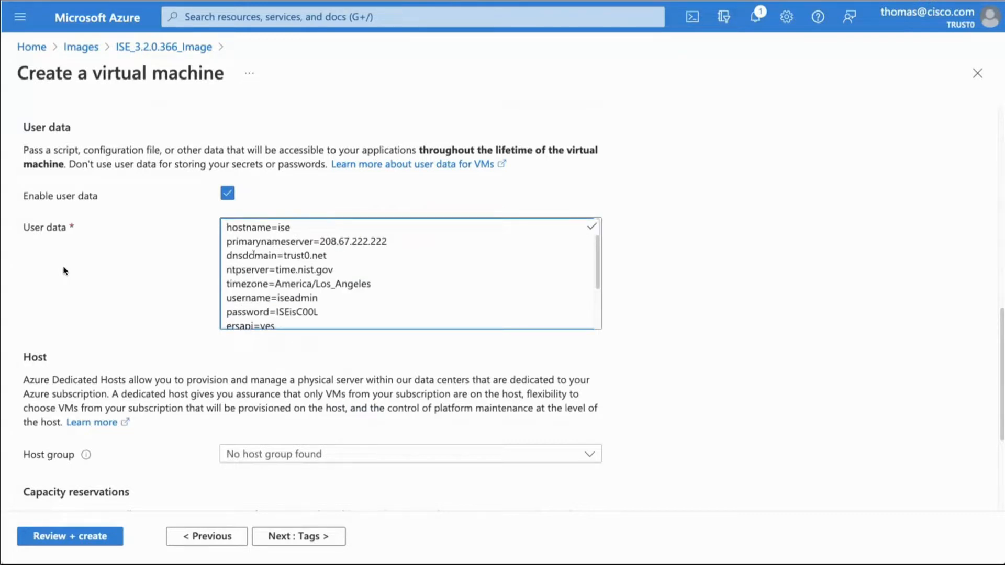
double_click(283, 228)
left_click_drag(320, 242, 387, 241)
left_click_drag(328, 255, 277, 287)
double_click(285, 297)
double_click(287, 312)
scroll(287, 313, "down", 3)
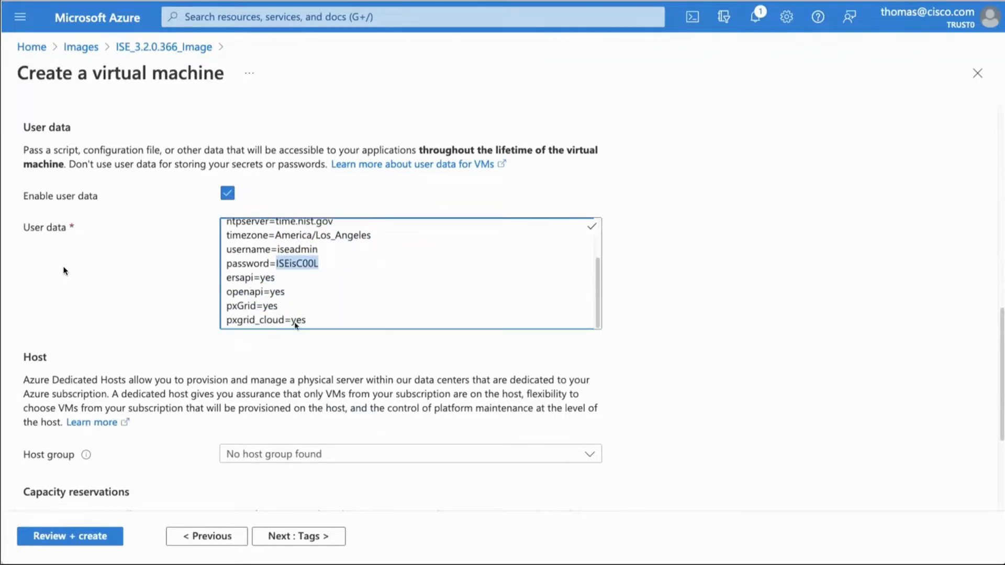
Step: Review the virtual machine configuration, create the machine, and download the private key of the new SSH key pair
left_click(111, 535)
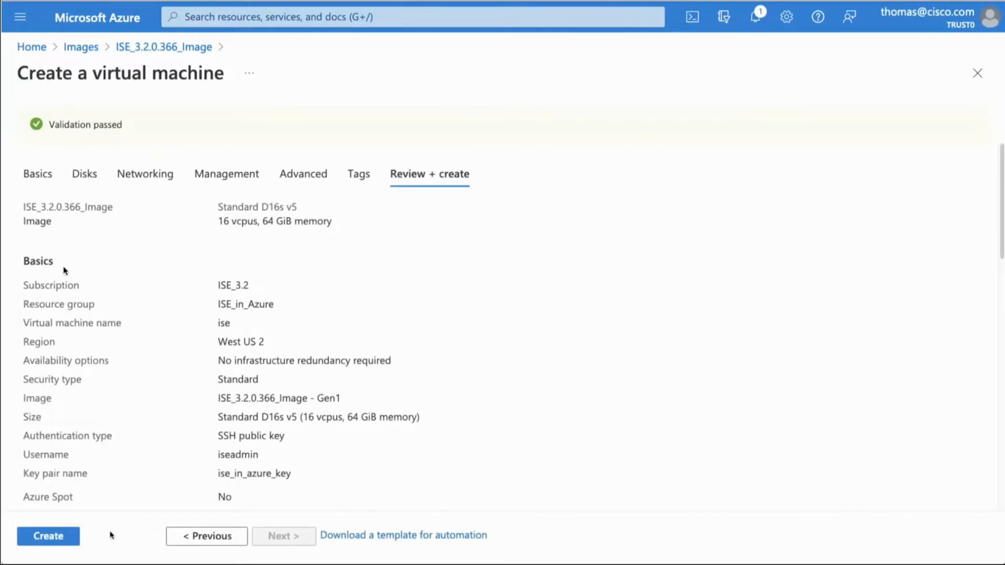
left_click(61, 537)
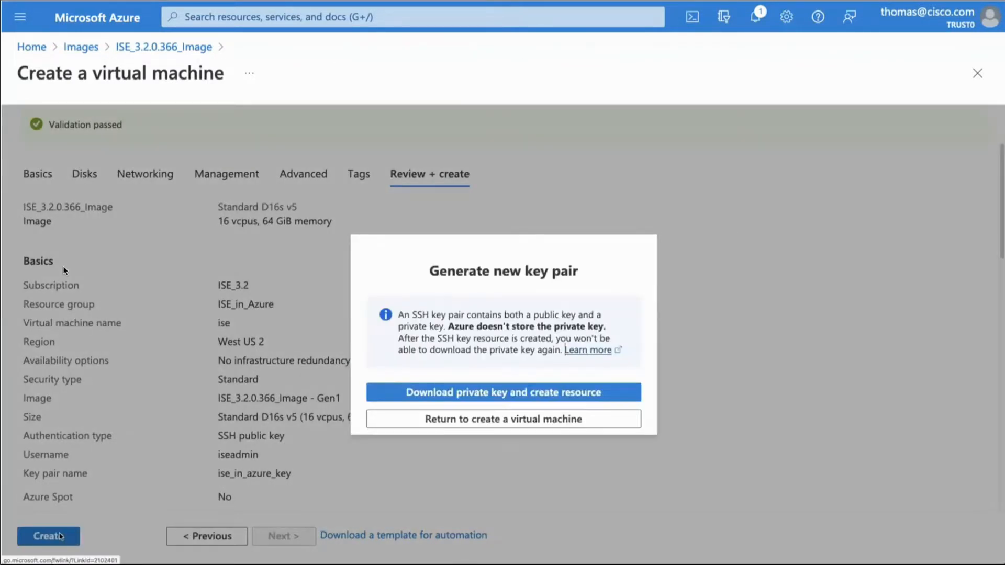
left_click(494, 398)
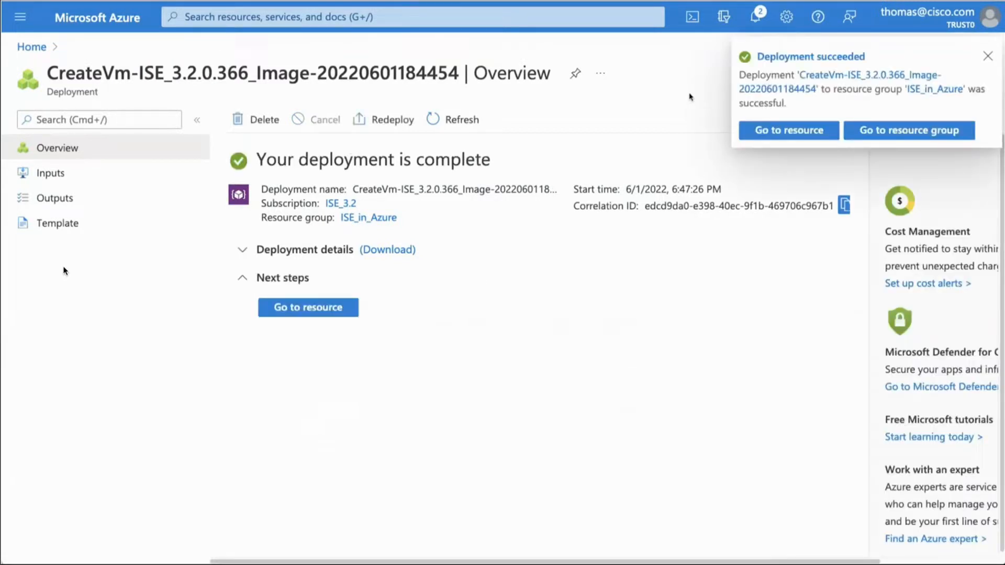
Step: Open the deployed ise virtual machine and copy its public IP address
left_click(325, 309)
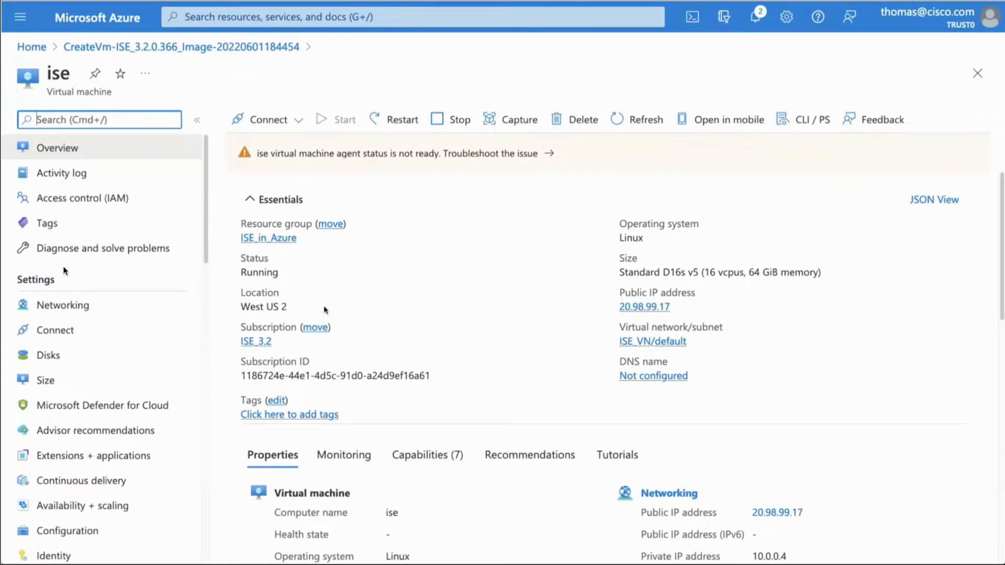
left_click(680, 307)
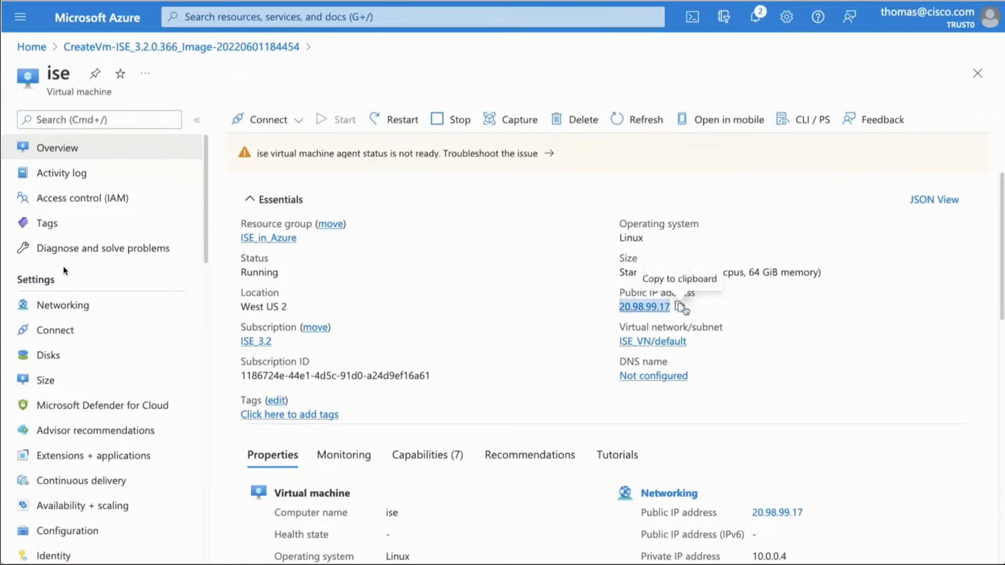
left_click(680, 306)
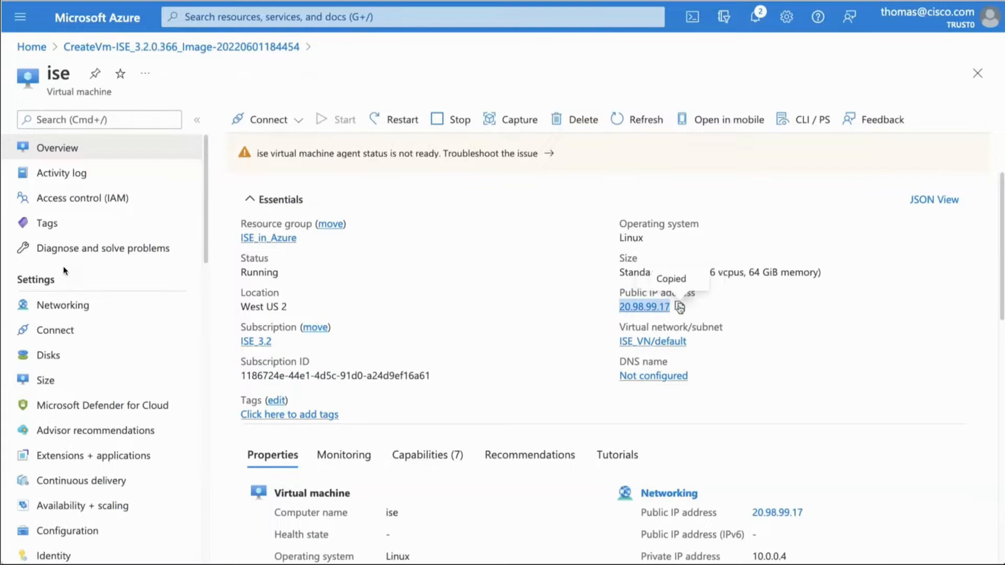
key("super+Tab")
type("ss")
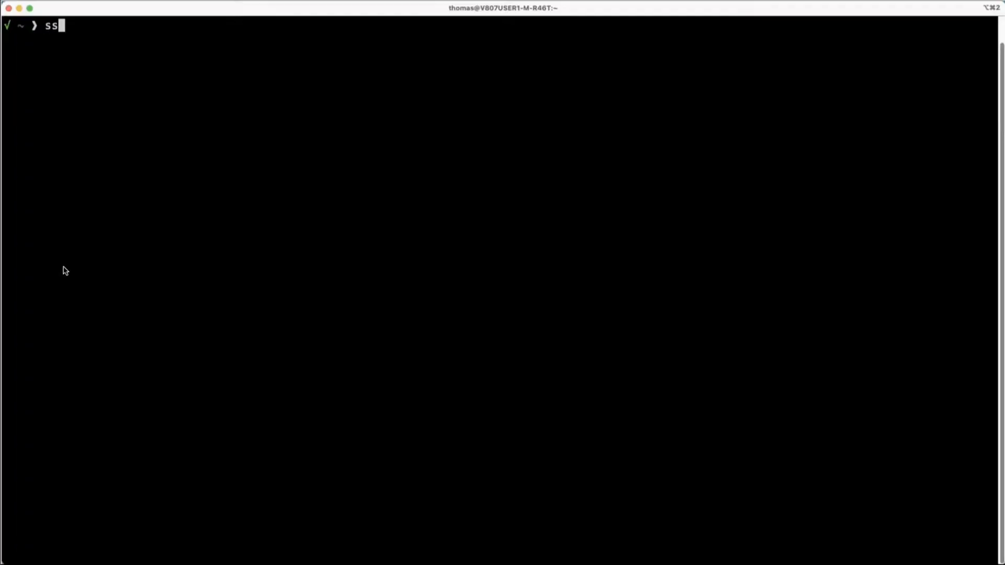
type("h iseadmin@")
key("super+v")
key("Return")
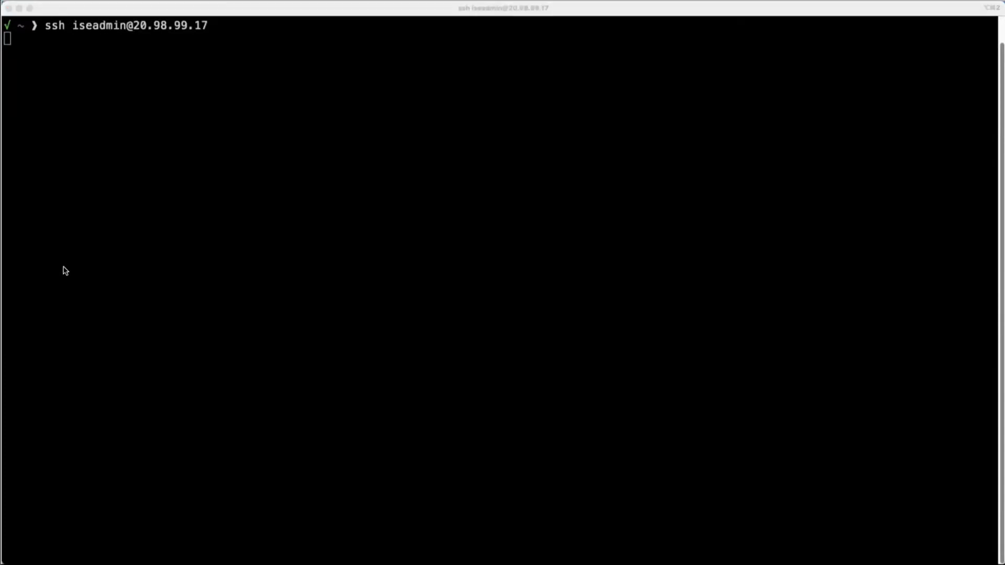
type("yes")
key("Return")
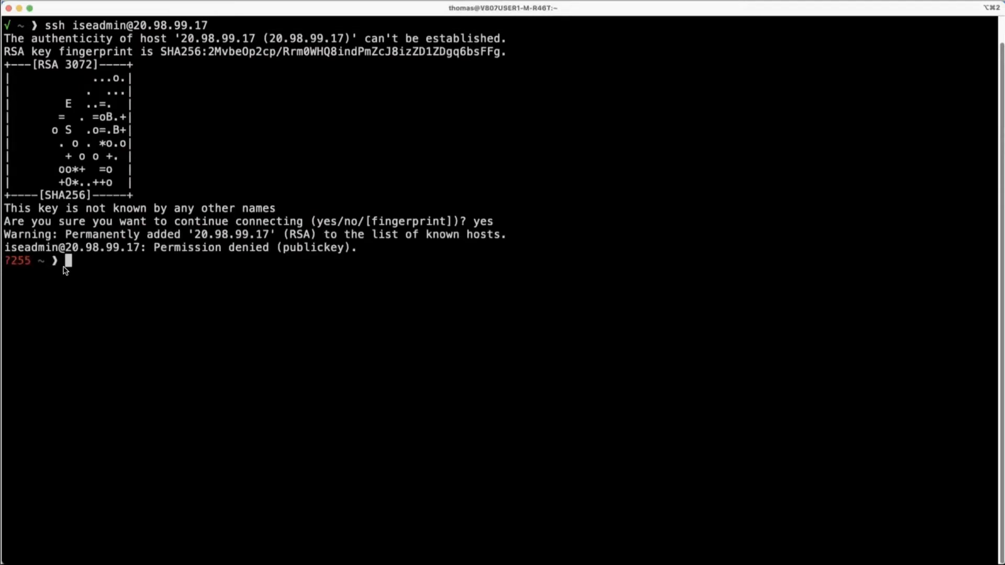
key("Up")
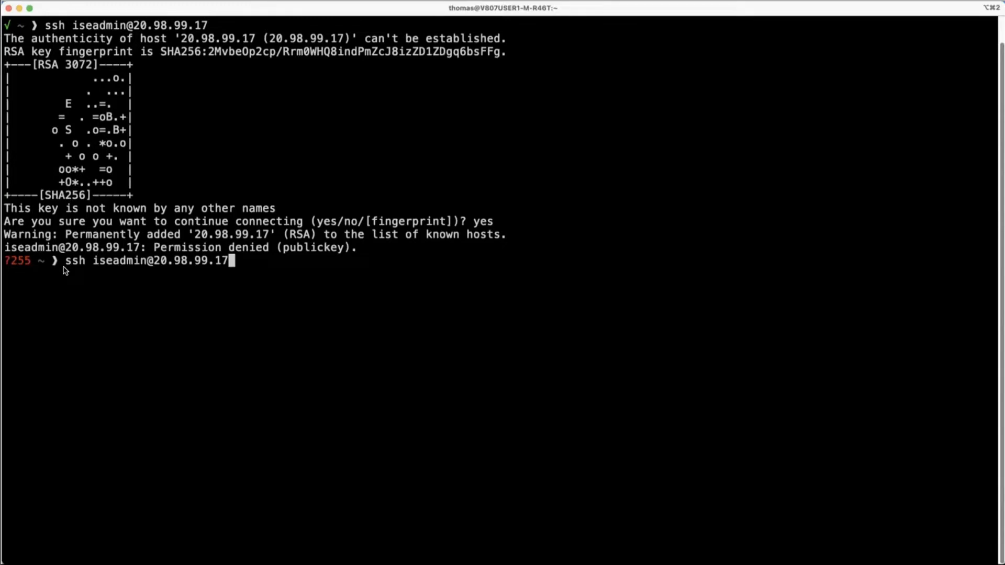
key("Left")
key("Left")
key("Left")
key("Left")
key("Left")
key("Left")
key("Left")
key("Left")
key("Left")
key("Left")
key("Left")
key("Left")
key("Left")
key("Left")
key("Left")
key("Left")
key("Left")
key("Left")
key("Left")
key("Left")
type("-i ~/Down")
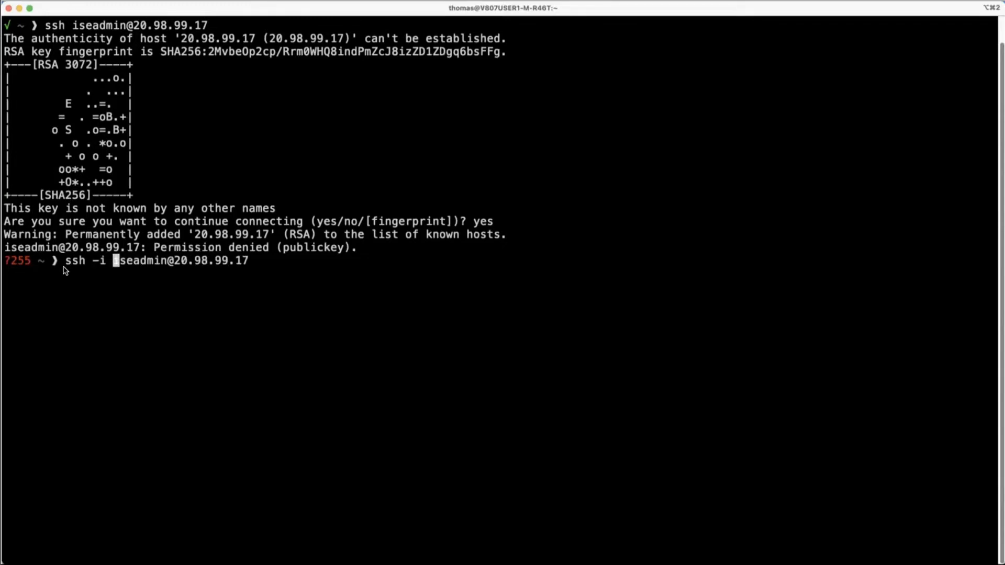
type("loads/")
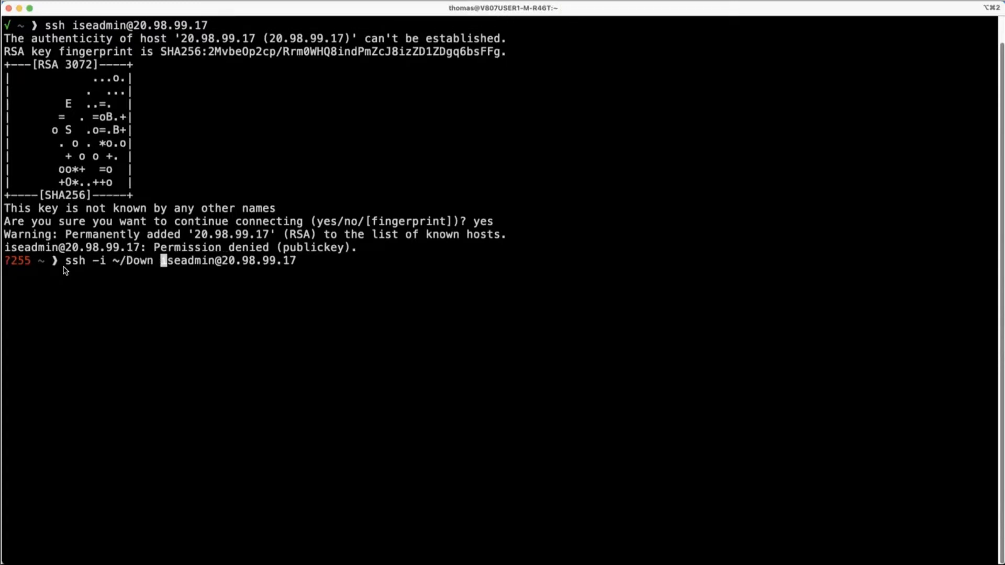
type("ise")
key("Tab")
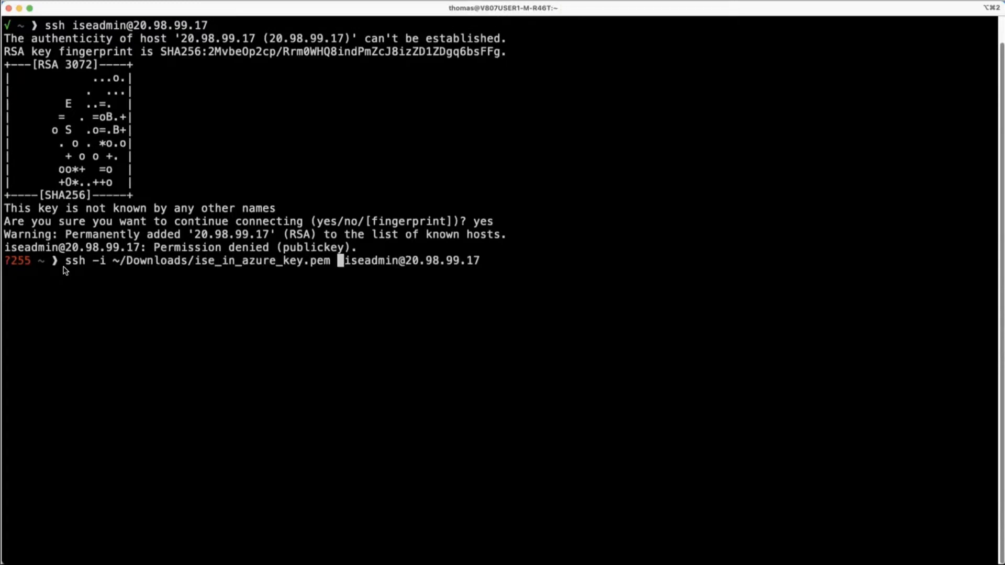
key("Return")
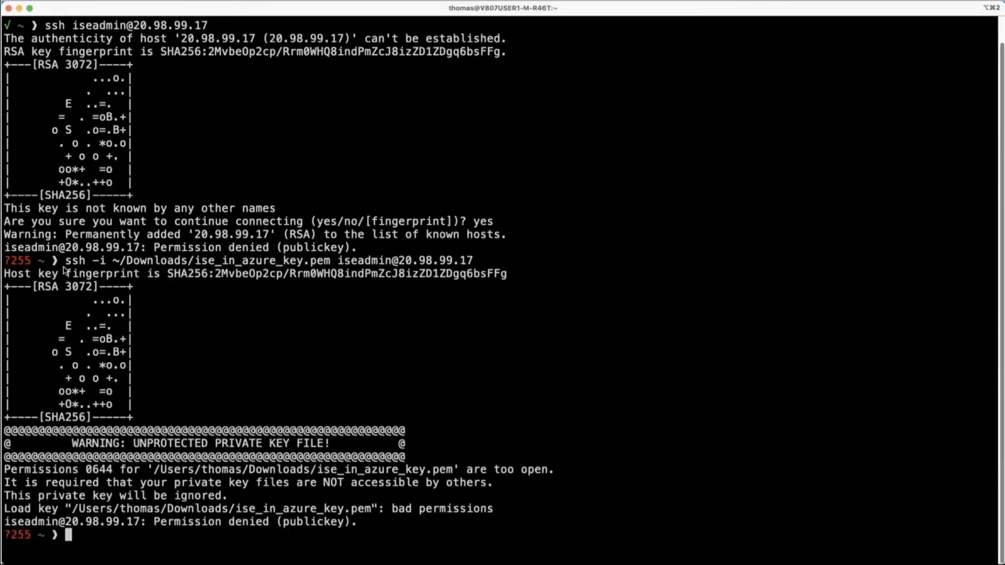
Step: Restrict the private key file's permissions with chmod 600 ~/Downloads/ise_in_azure_key.pem
type("chmod 600 ~/D")
key("Tab")
type("ise_")
key("Tab")
key("Return")
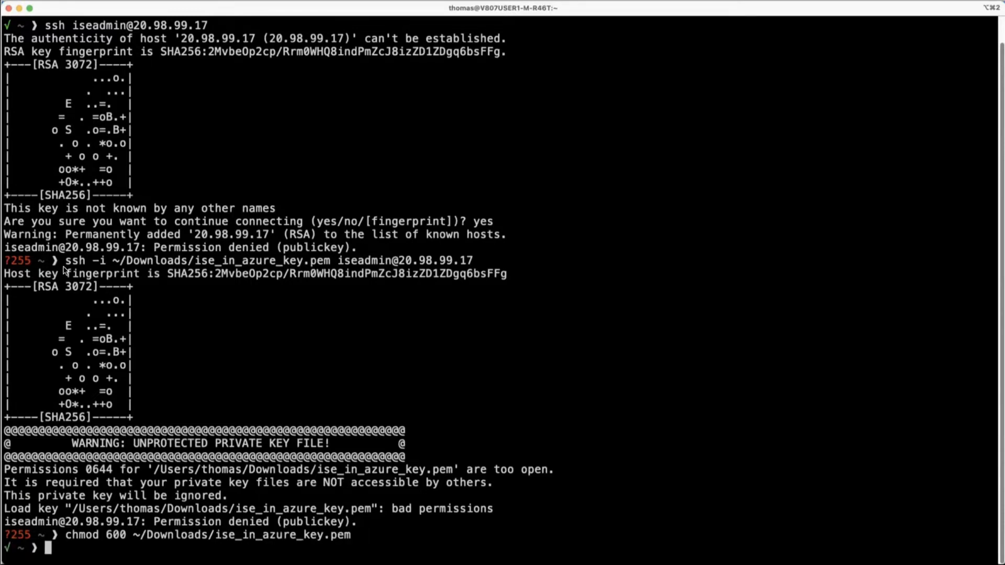
Step: Rerun the SSH connection as iseadmin with ise_in_azure_key.pem and dismiss the scrollback notice
key("Up")
key("Up")
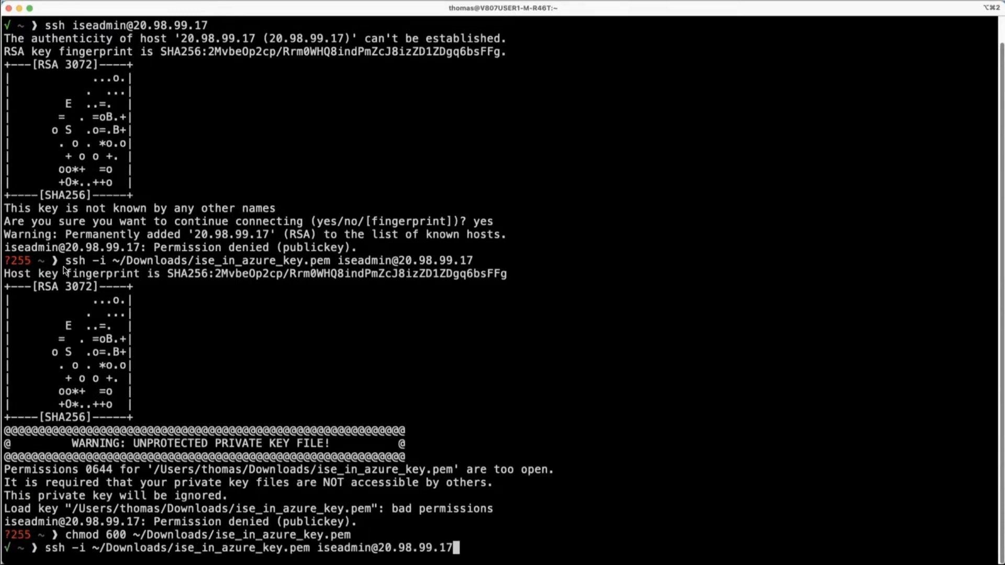
key("Return")
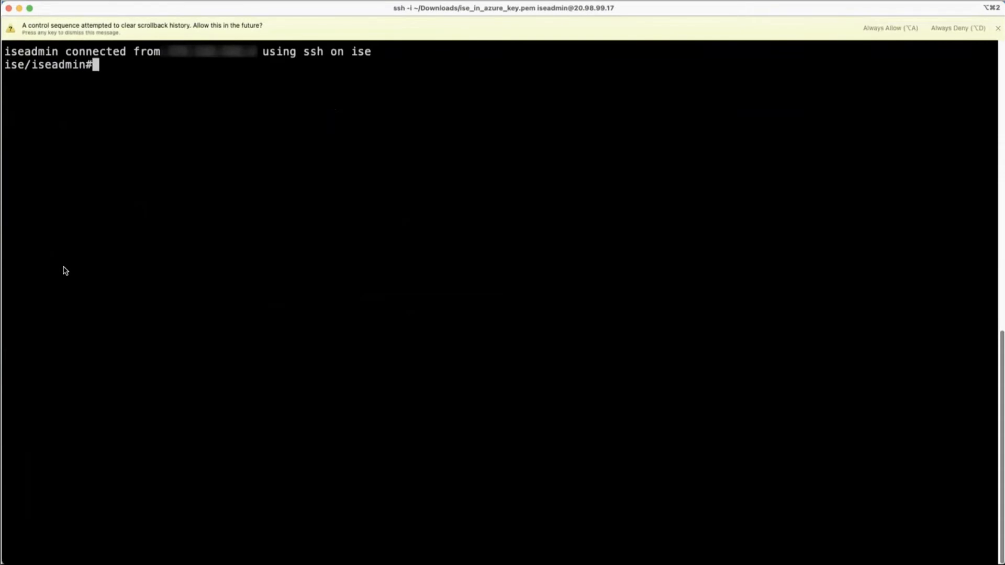
key("Escape")
Step: Check the state of the ISE services with show application status ise, and run the check a second time
type("show application status ise")
key("Return")
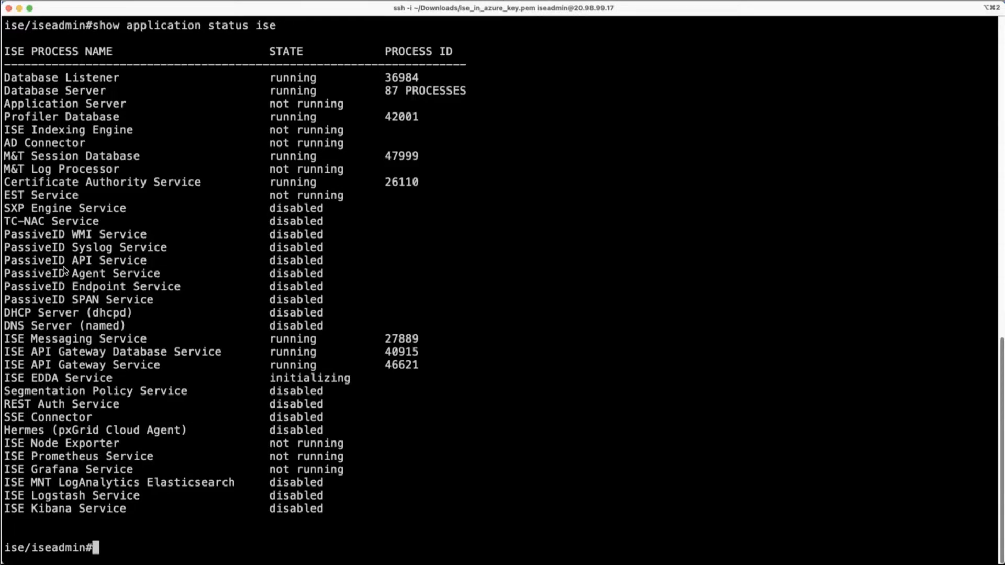
key("Up")
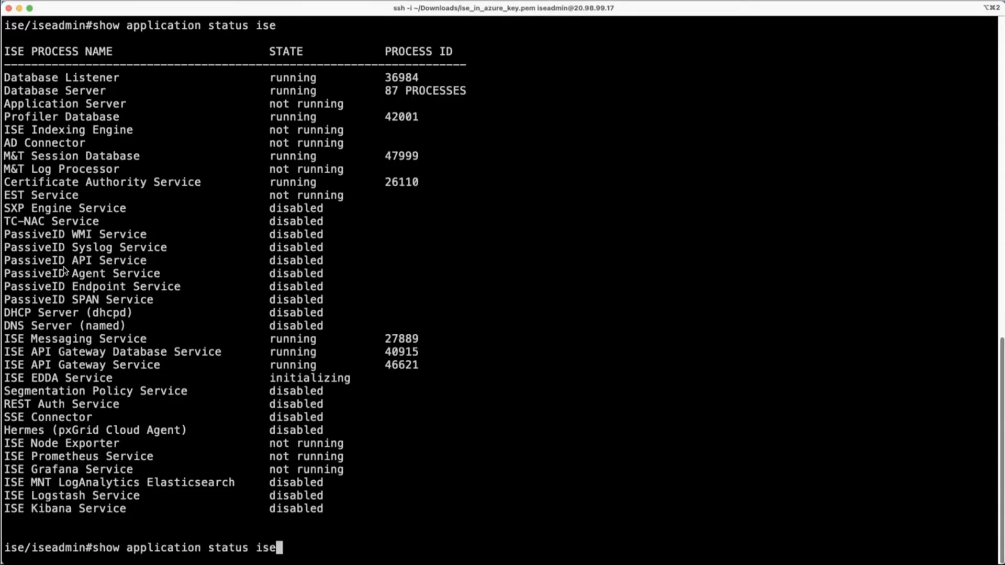
key("Return")
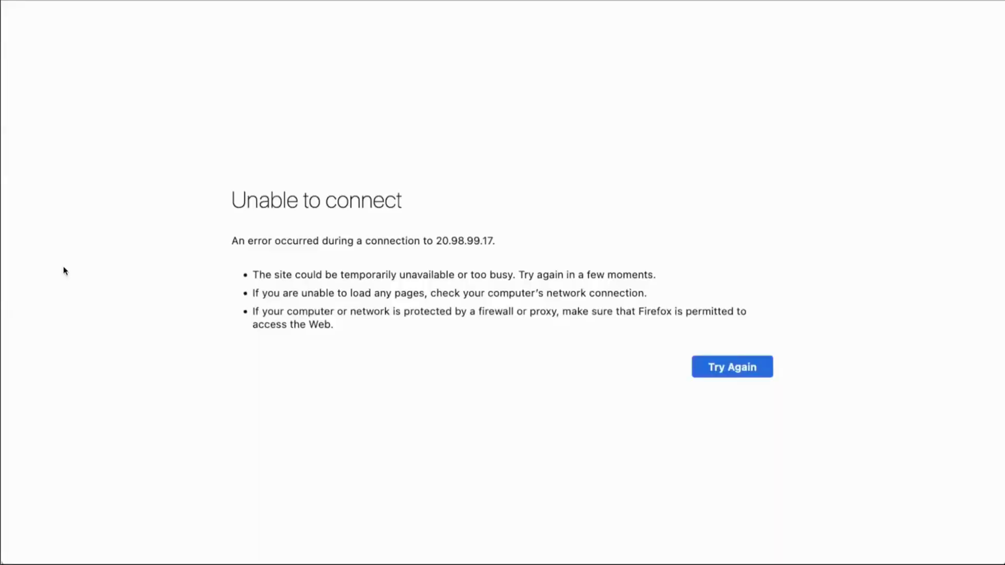
Step: In Firefox, retry loading the ISE page at 20.98.99.17 and accept the risk of its self-signed certificate
left_click(730, 367)
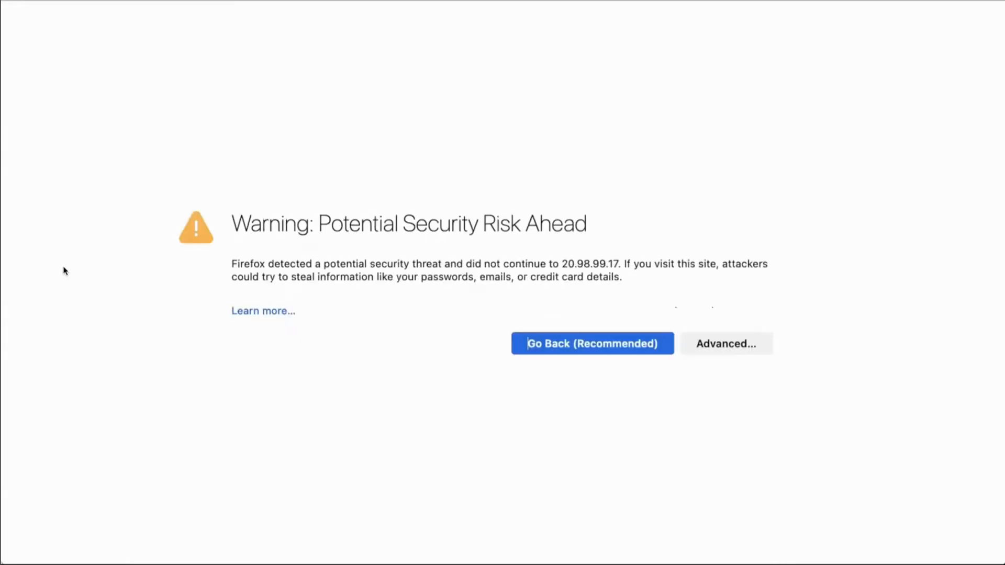
left_click(691, 340)
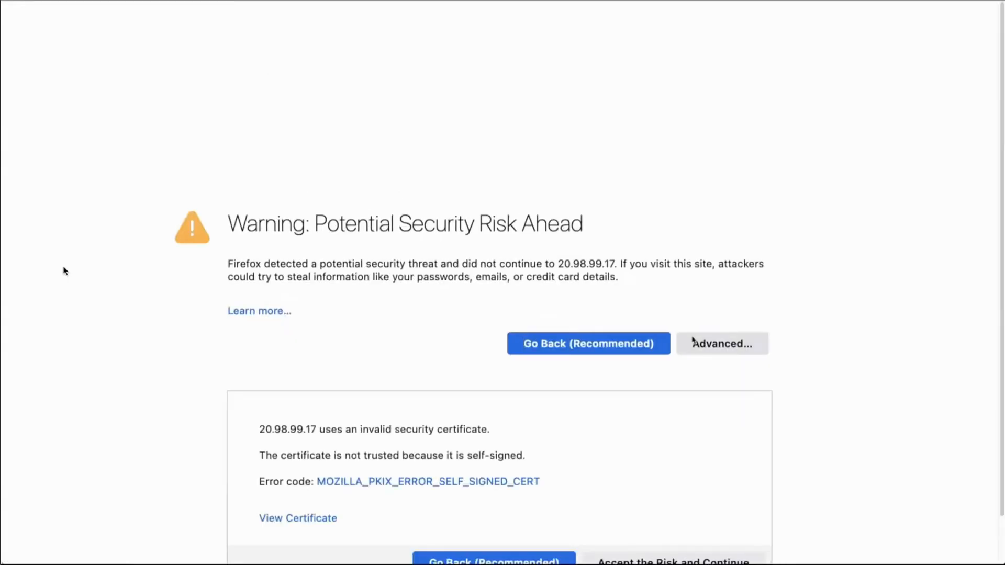
scroll(692, 340, "down", 2)
left_click(691, 510)
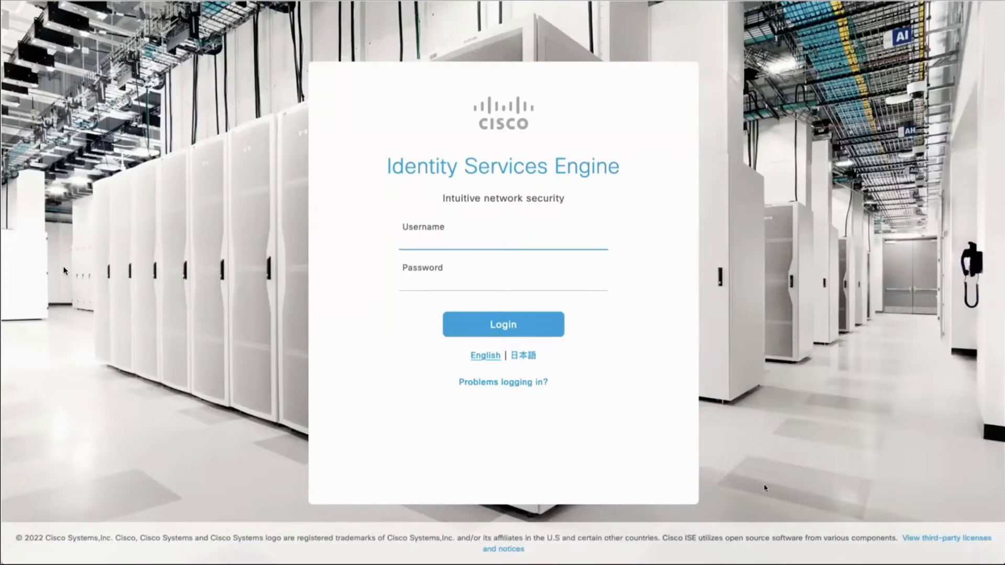
Step: Try to log in to Identity Services Engine with the username admin and the account password
type("admin")
key("Tab")
type("•••••••••")
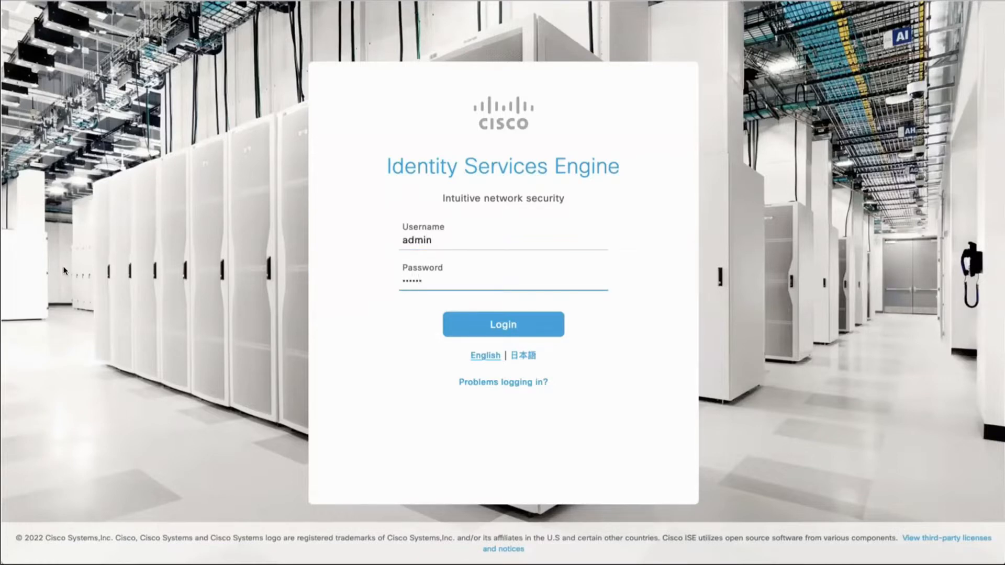
key("Return")
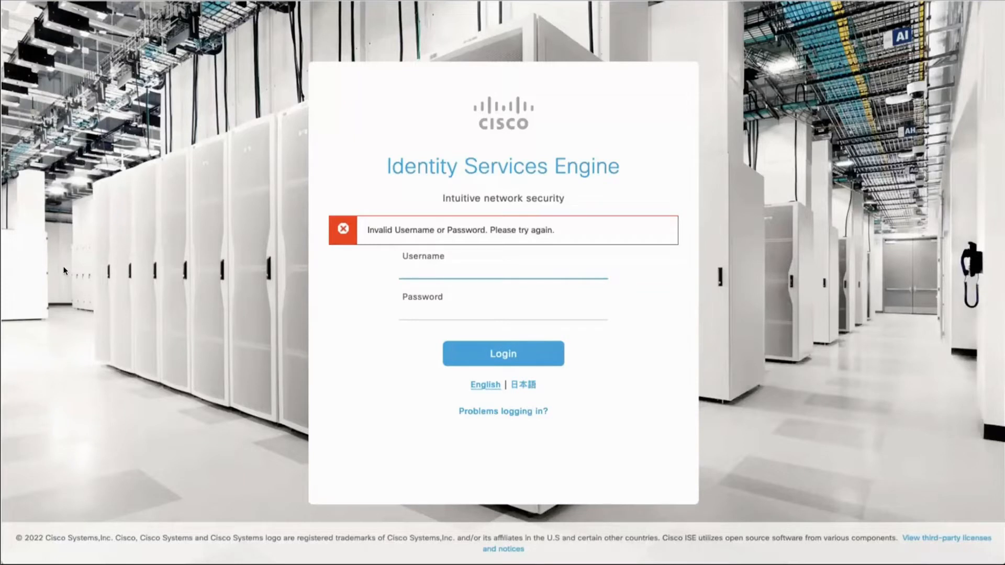
Step: Log in to Identity Services Engine with the username iseadmin and the account password
type("iseadmin")
key("Tab")
type("•••••••••")
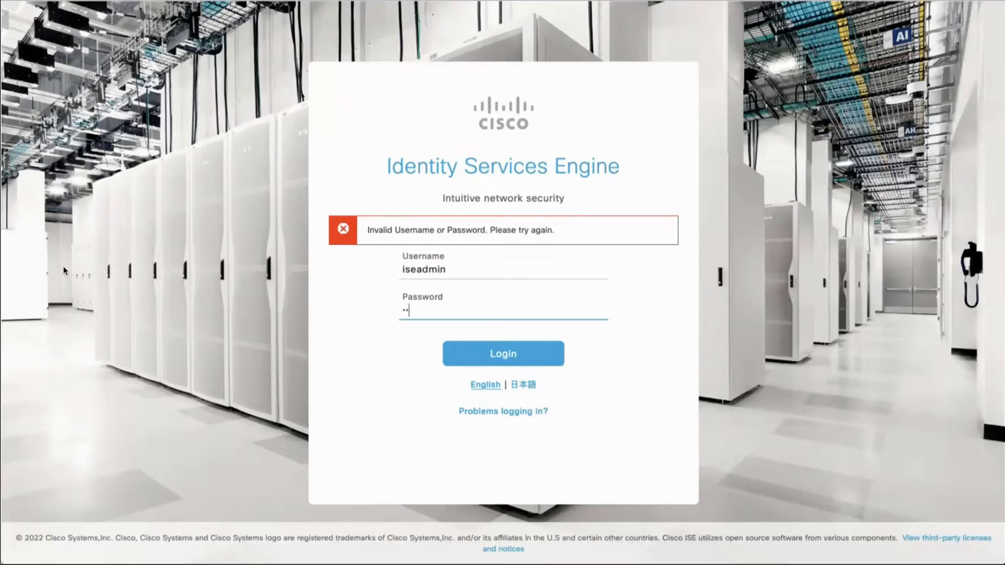
key("Return")
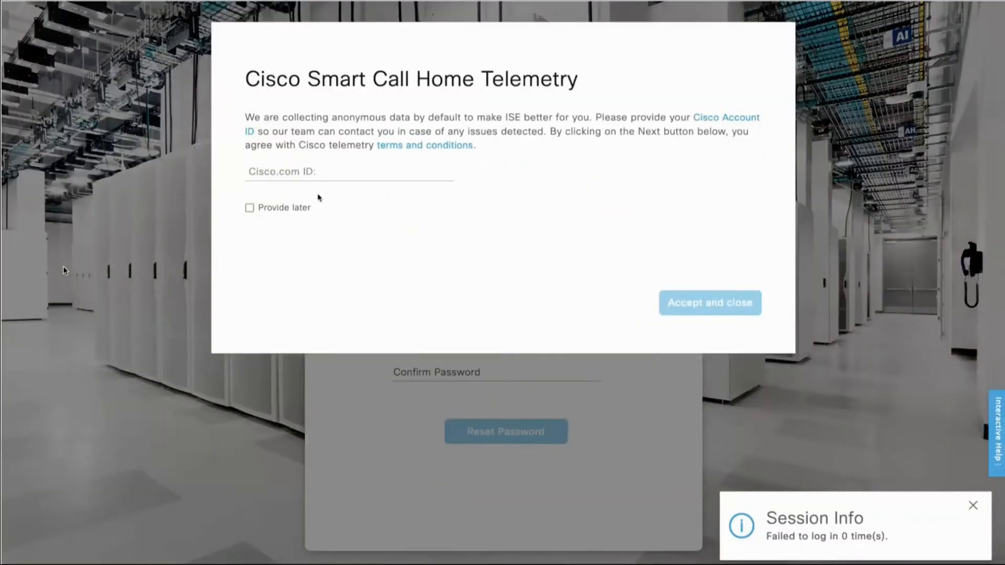
Step: Provide the Cisco.com ID for Smart Call Home telemetry and accept the telemetry terms
left_click(286, 174)
type("thoms")
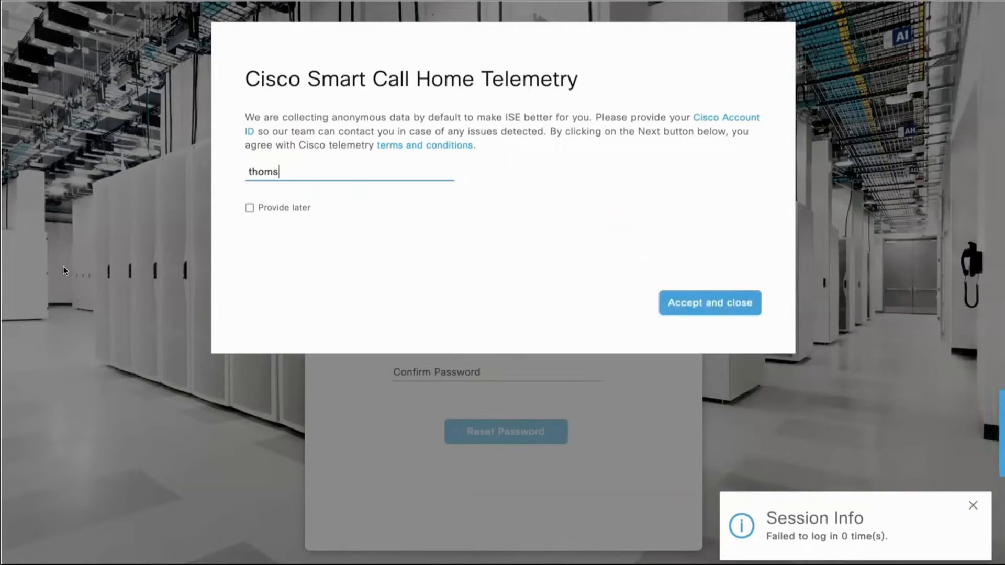
key("BackSpace")
type("as")
left_click(671, 307)
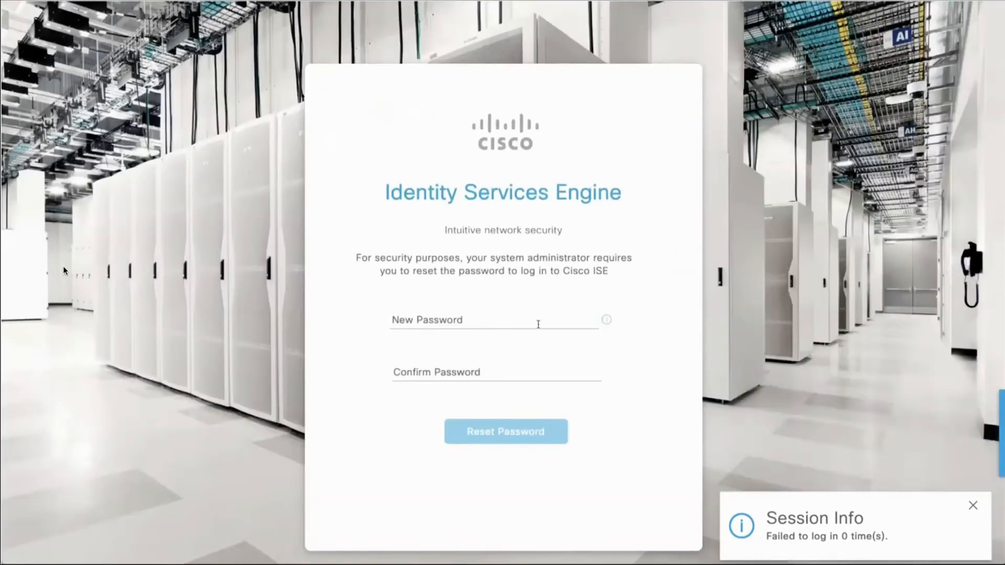
Step: Reset the ISE administrator password by entering the new password and its confirmation, and submit the change
left_click(511, 321)
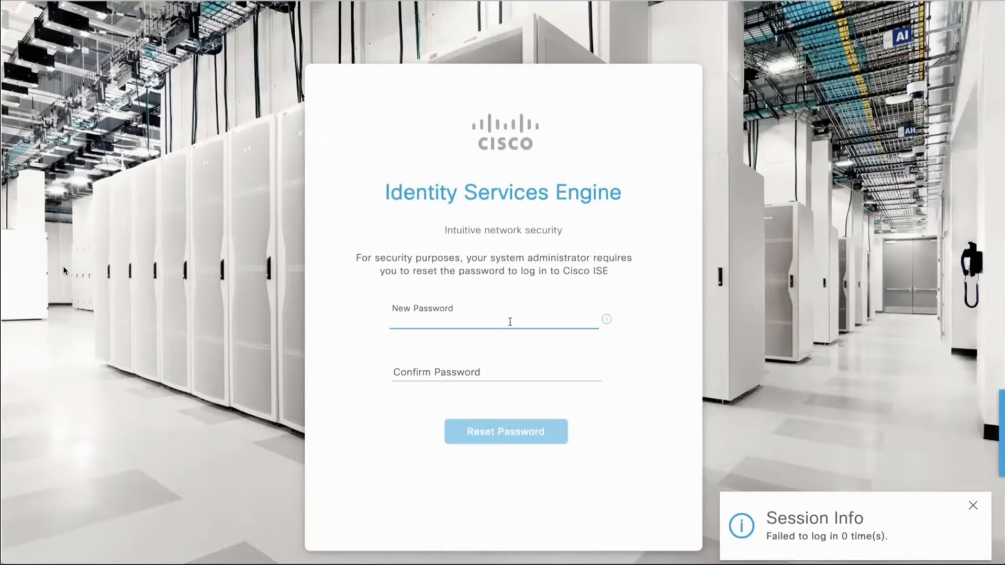
type("•••••••••••••")
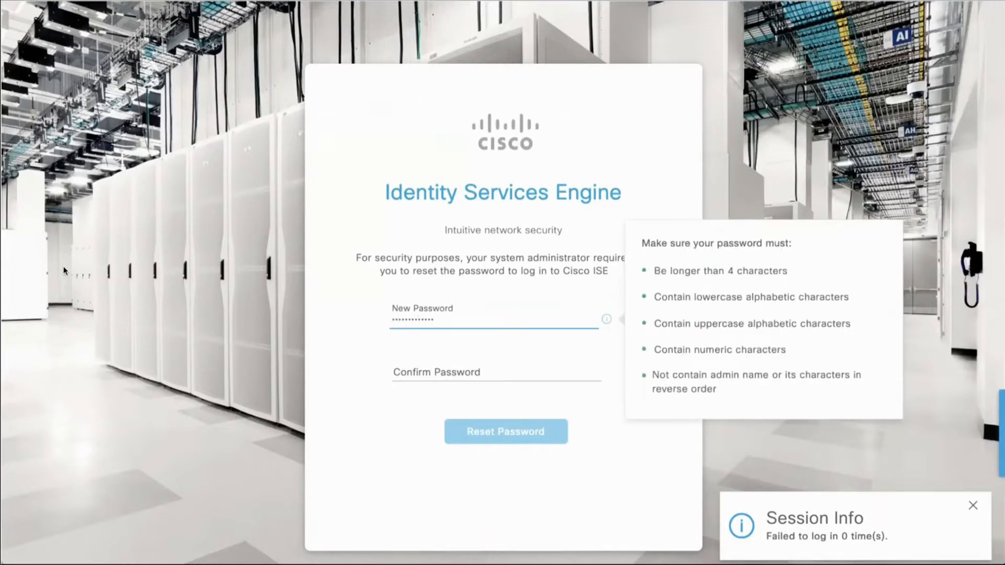
type("••")
key("Tab")
type("•••••••••••••••")
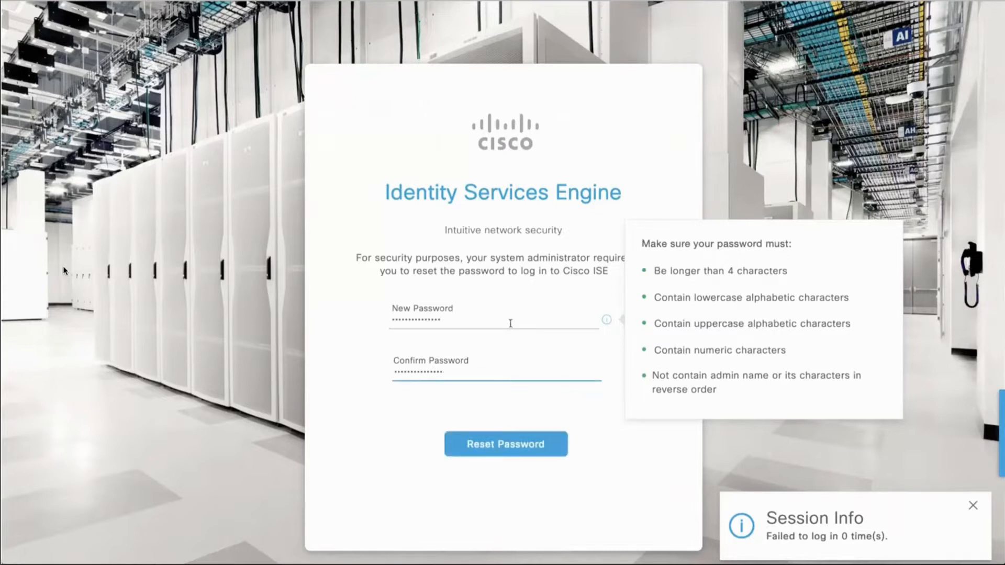
left_click(515, 445)
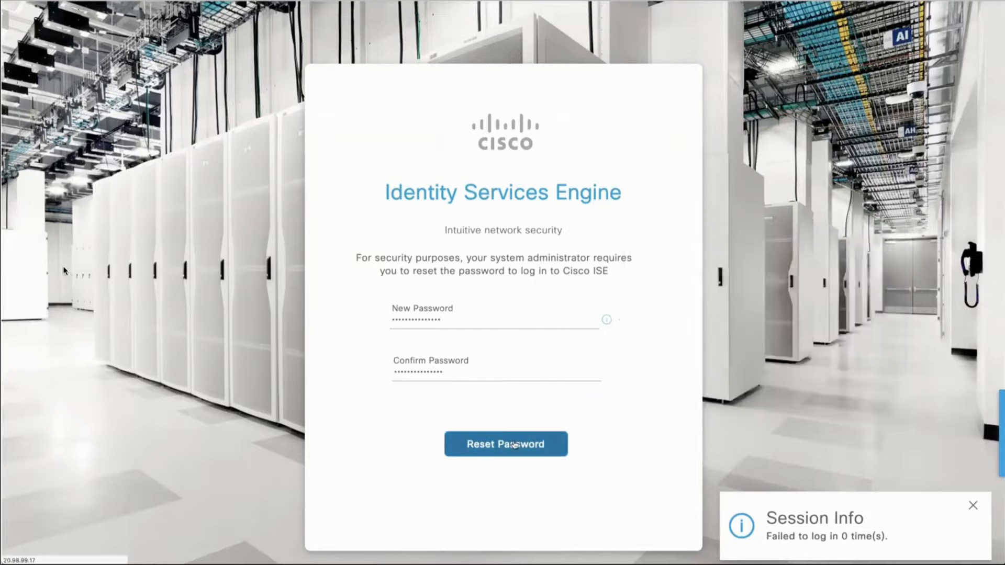
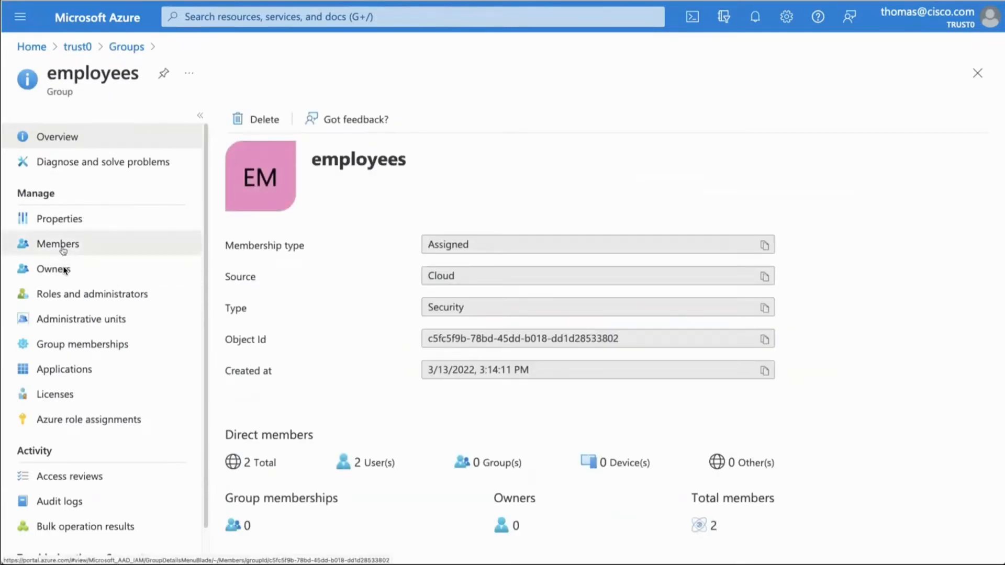
Step: Open the employee user from the members of the employees group and check the account's User Principal Name
left_click(62, 247)
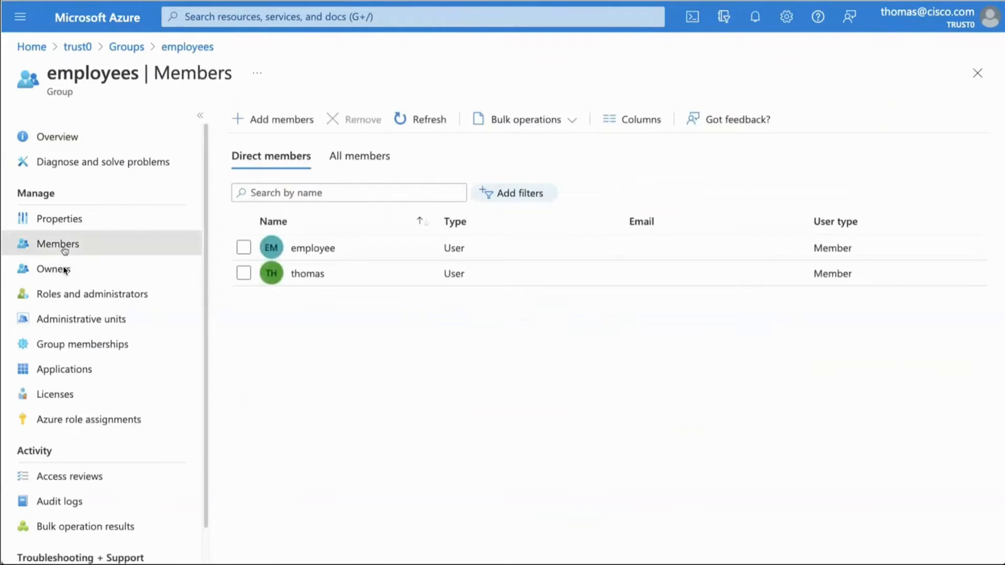
left_click(309, 250)
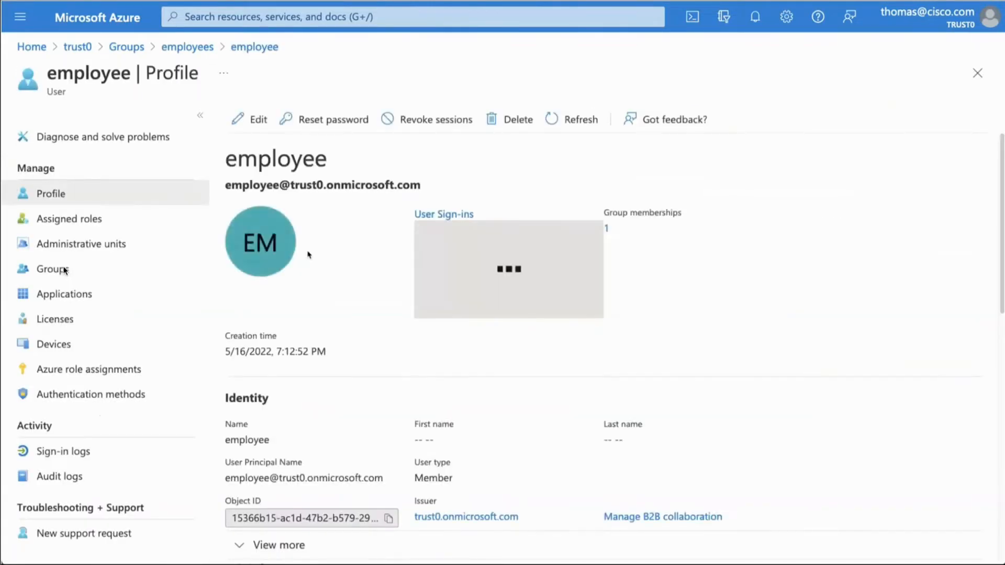
left_click_drag(425, 192, 224, 188)
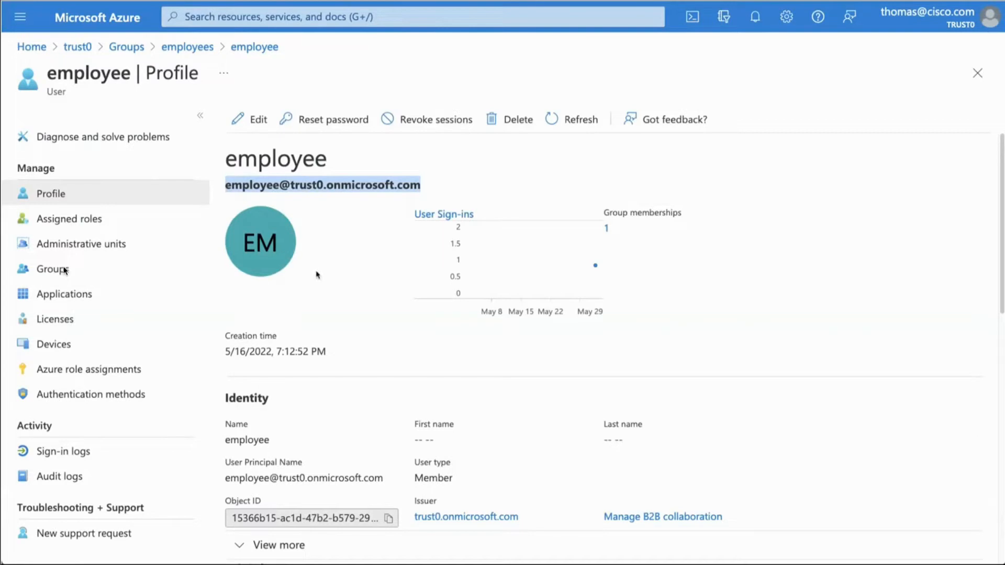
left_click_drag(388, 484, 223, 484)
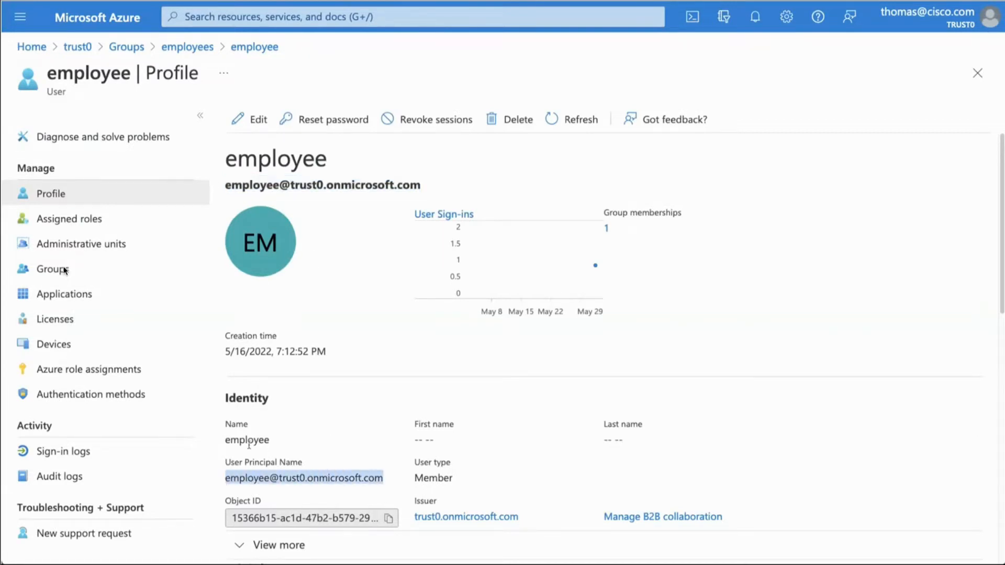
Step: Review the employee user's department, job title, city and country attributes in the profile
scroll(261, 439, "down", 8)
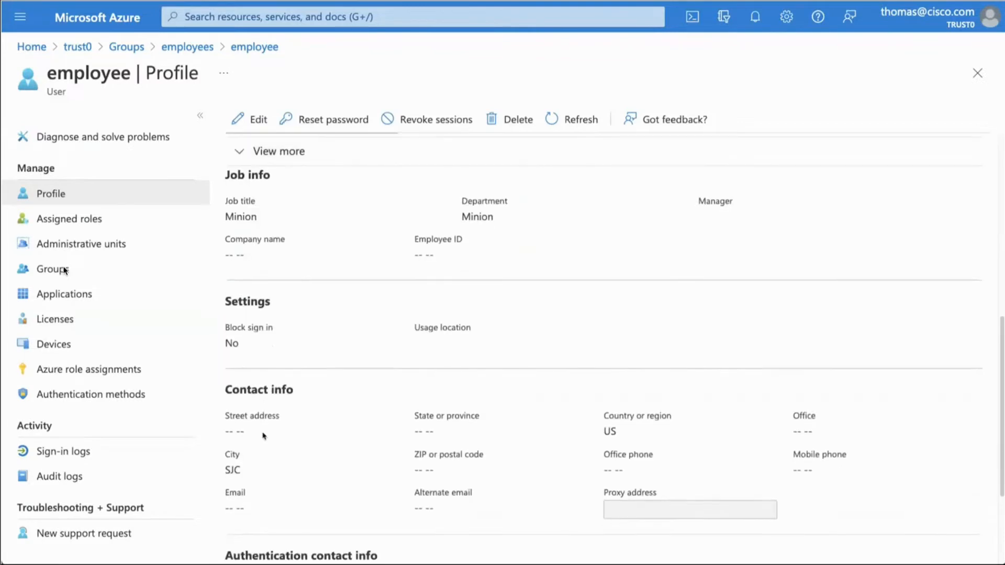
double_click(486, 217)
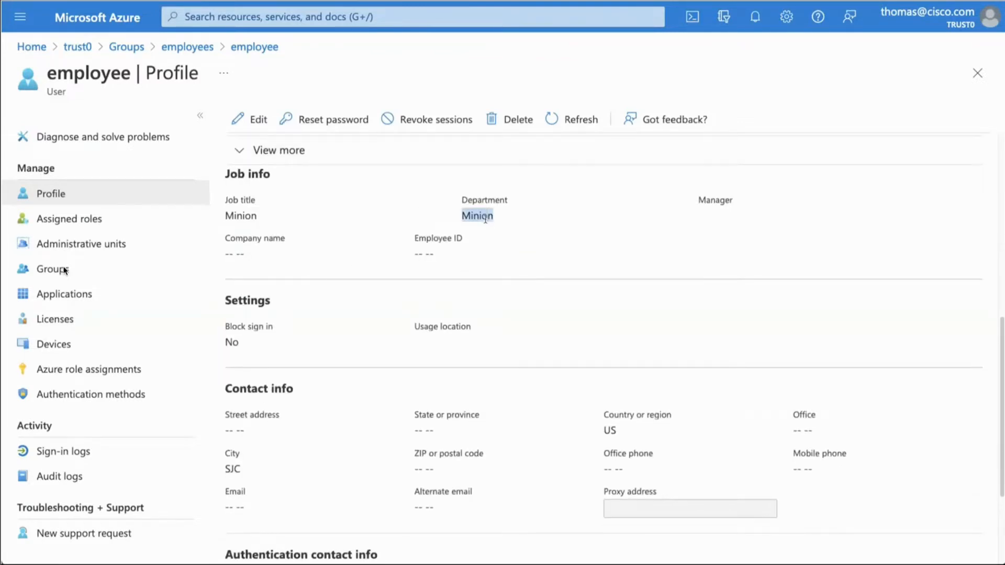
double_click(242, 216)
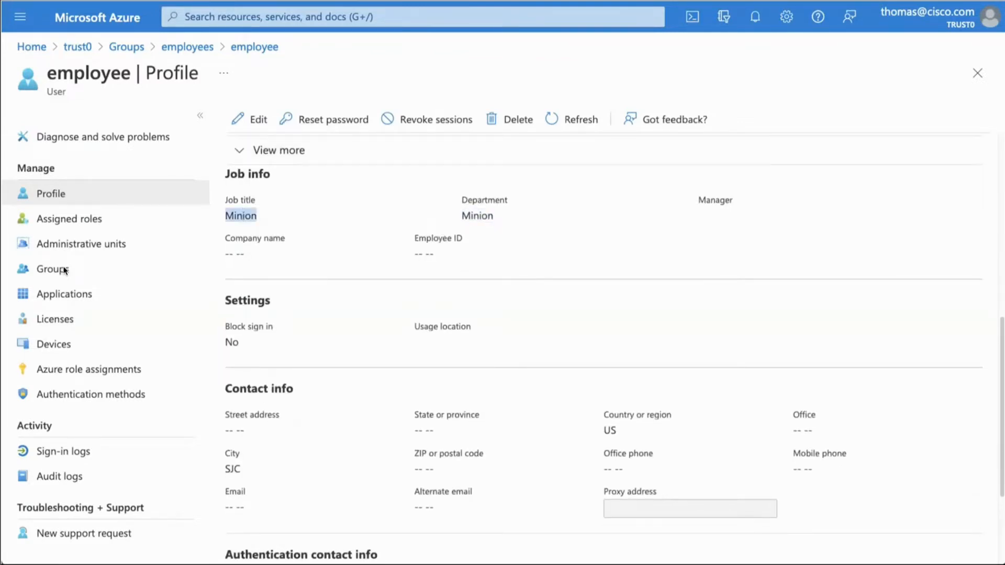
double_click(237, 468)
double_click(610, 430)
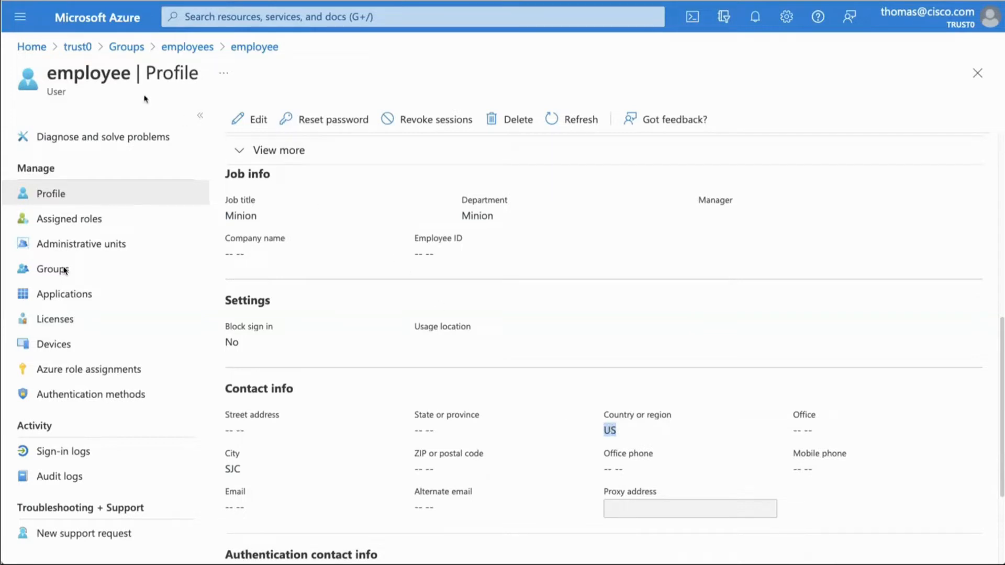
Step: Open the trust0_Azure_AD_for_ISE app registration in the trust0 directory and check its application (client) ID and directory (tenant) ID
left_click(79, 49)
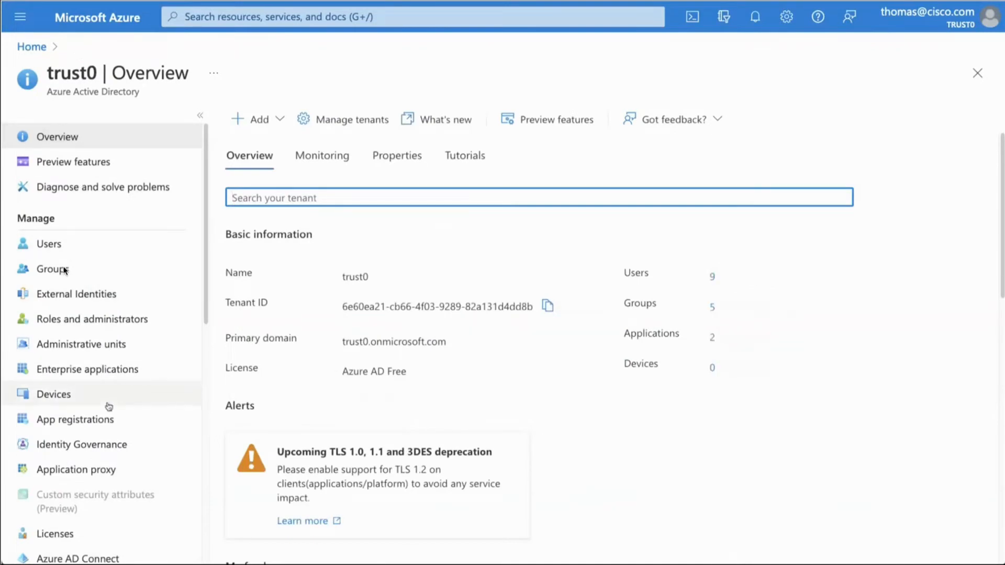
left_click(107, 420)
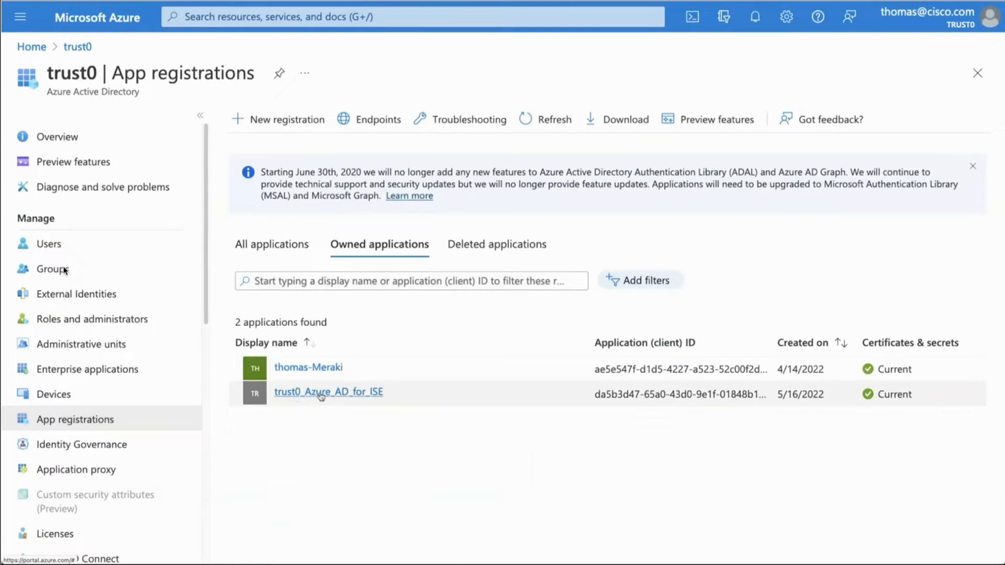
left_click(321, 396)
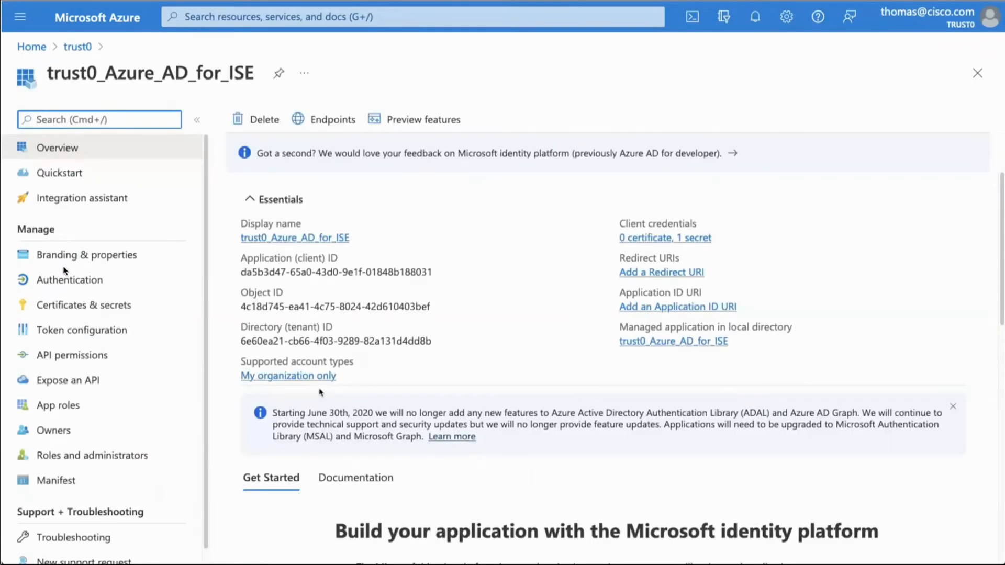
left_click(343, 271)
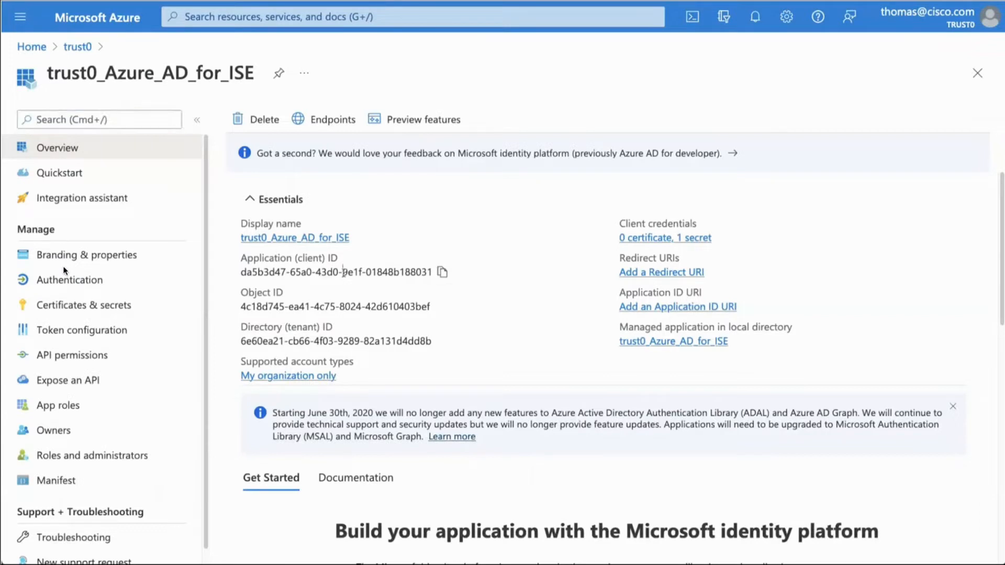
triple_click(343, 272)
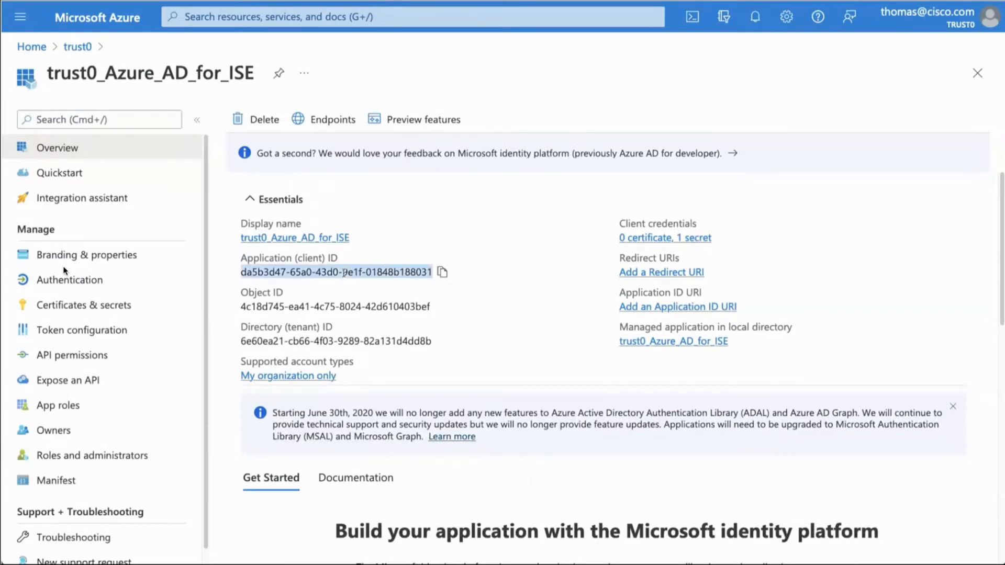
triple_click(340, 341)
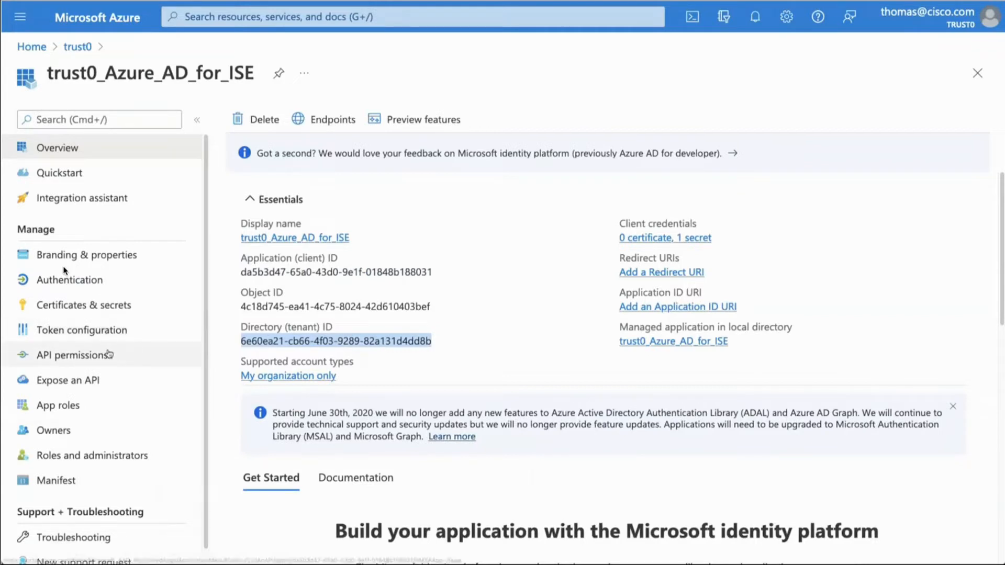
Step: Review the token configuration, API permissions and client secrets of the trust0_Azure_AD_for_ISE app registration
left_click(90, 330)
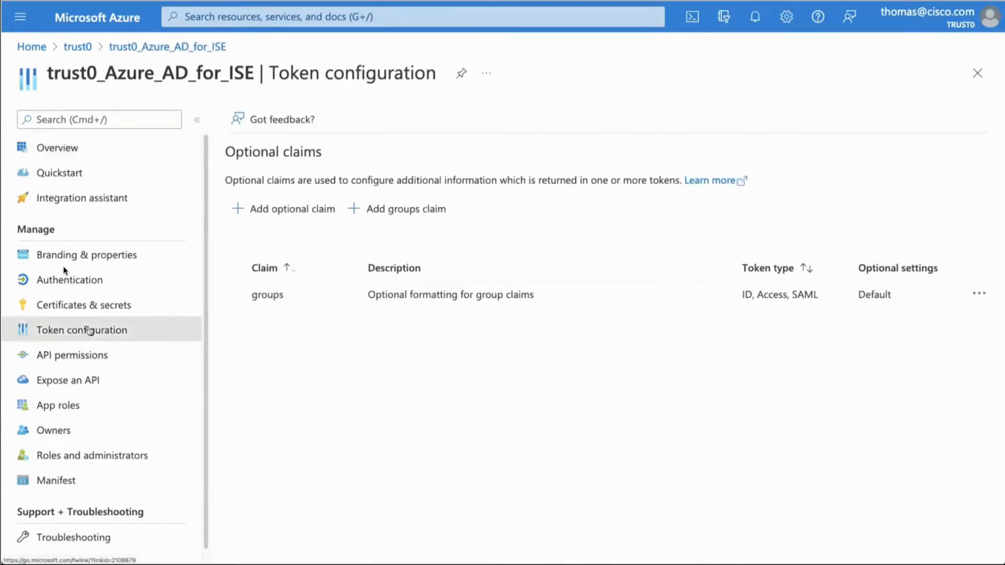
left_click(85, 355)
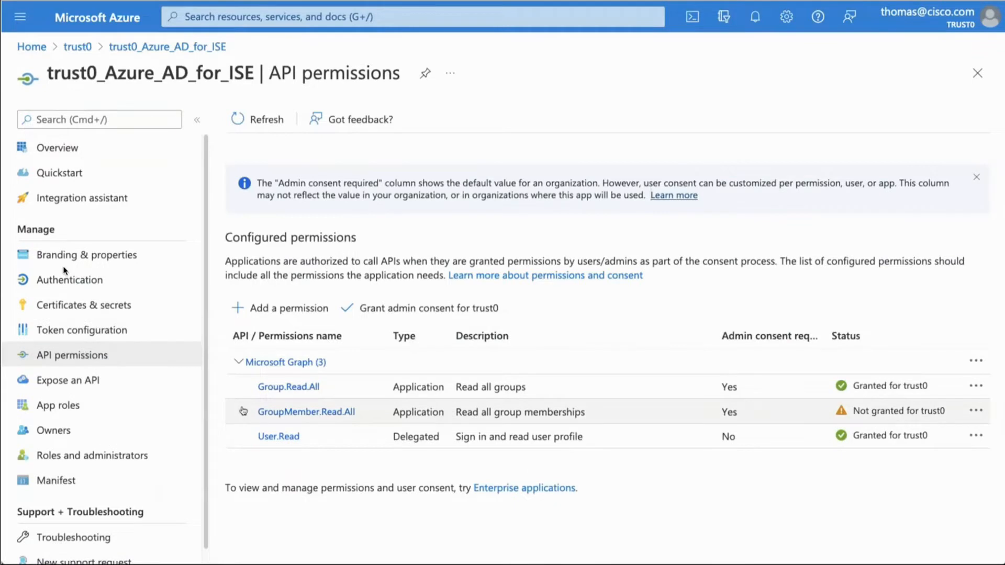
left_click(87, 305)
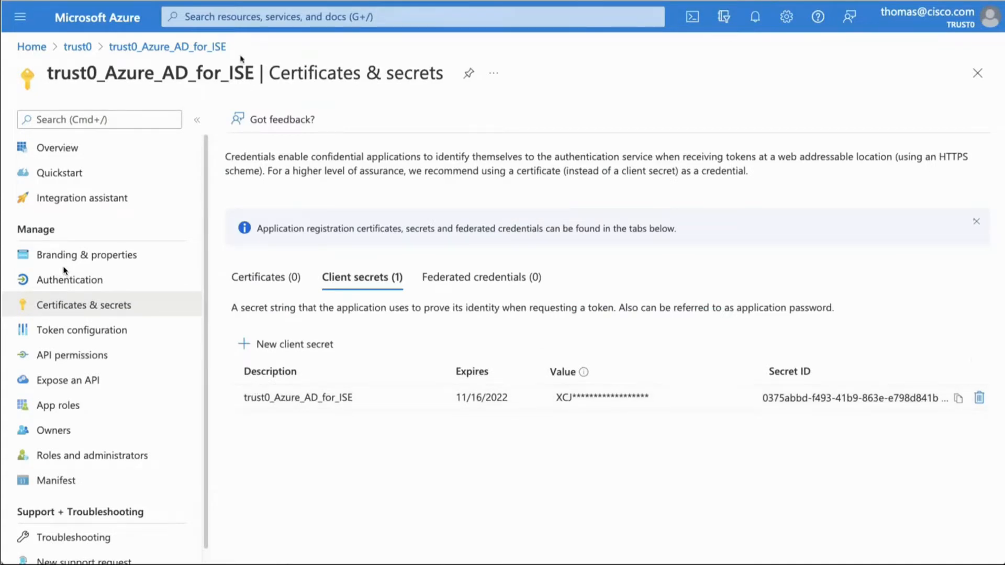
Step: Switch to Cisco ISE and check the service status in the REST ID Store Settings under Identity Management
key("ctrl+Tab")
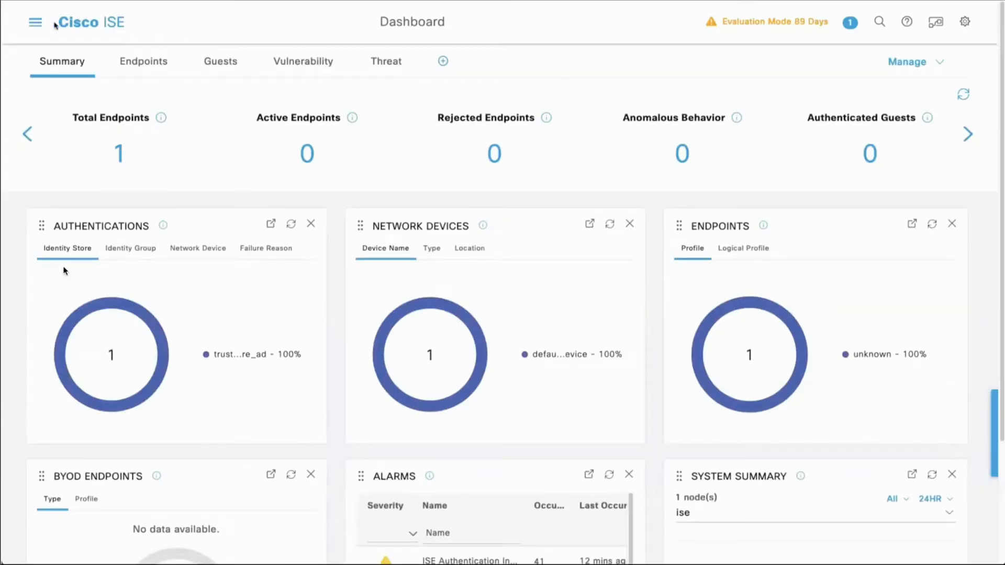
left_click(37, 24)
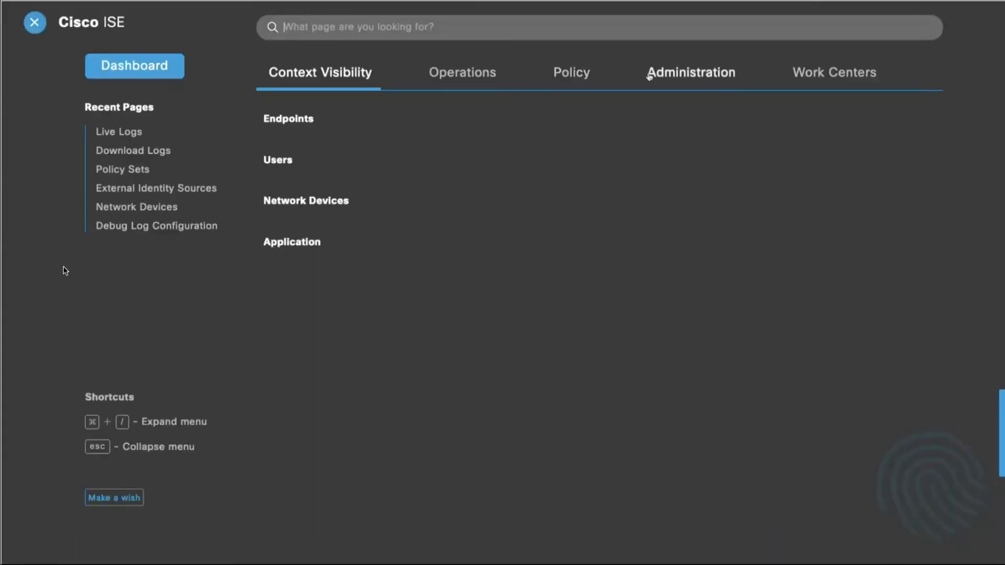
mouse_move(649, 73)
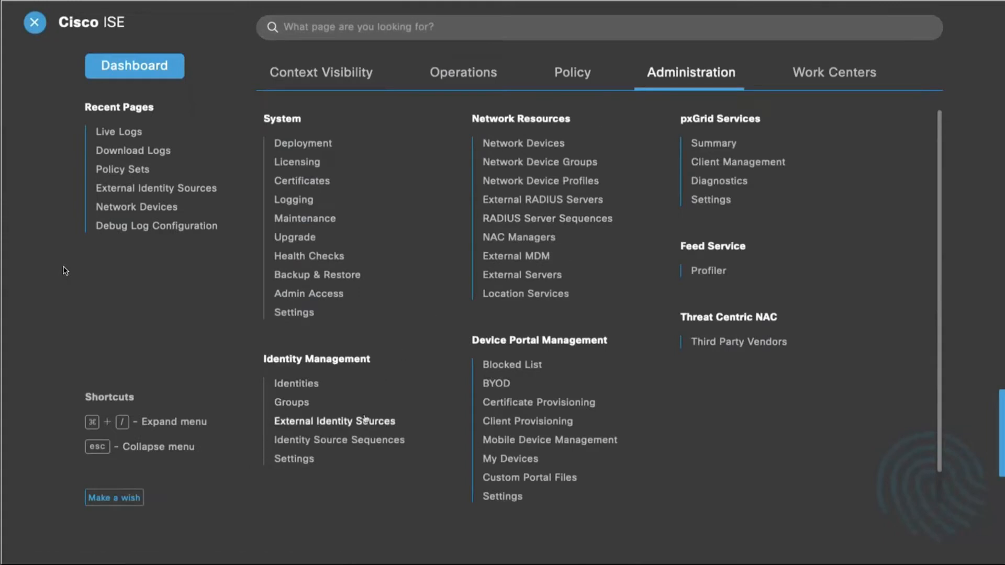
left_click(306, 459)
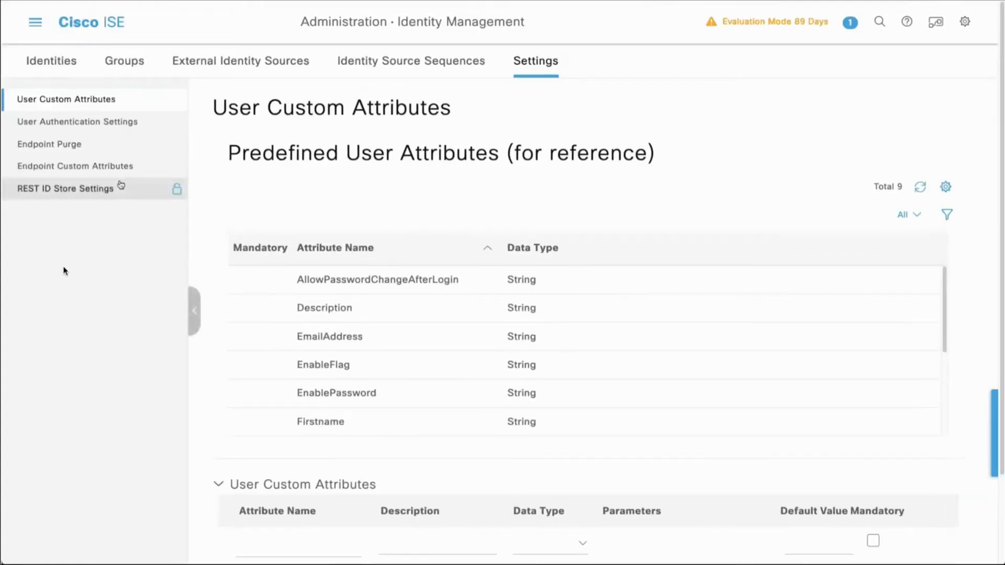
left_click(120, 185)
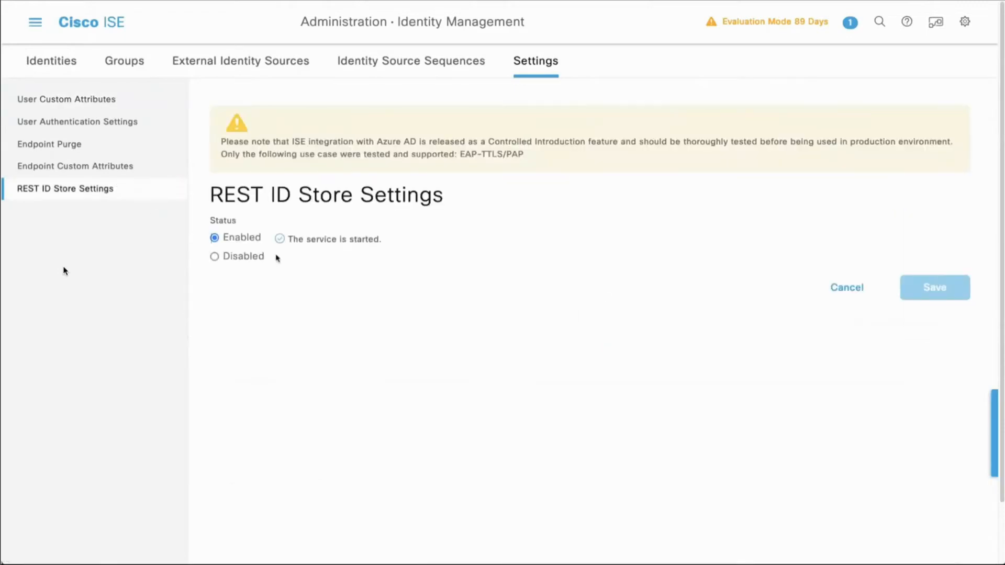
double_click(244, 238)
Step: Open Preloaded_Certificate_Profile in External Identity Sources and examine its Use Identity From attribute choices and client certificate matching option
left_click(237, 62)
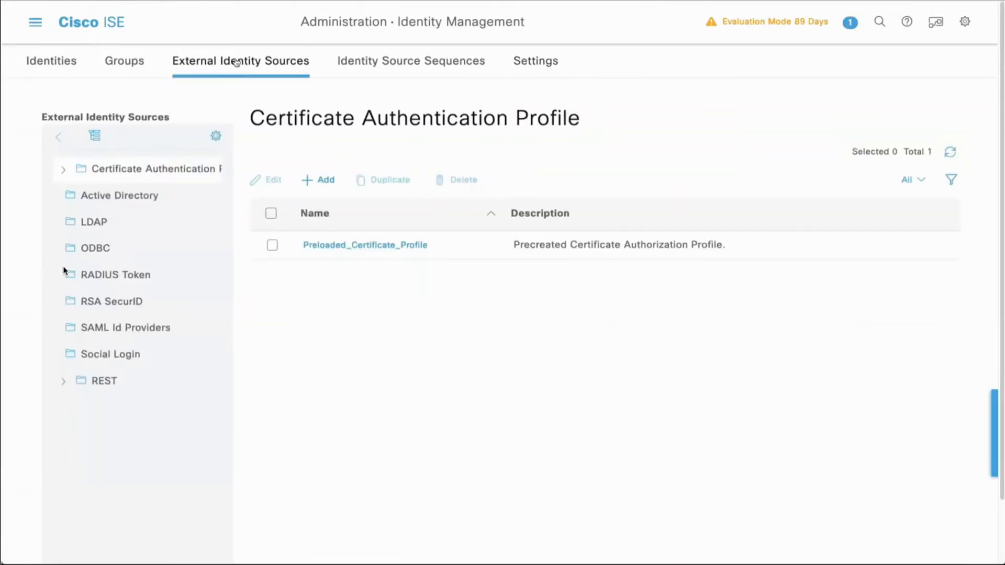
left_click(65, 171)
left_click(134, 201)
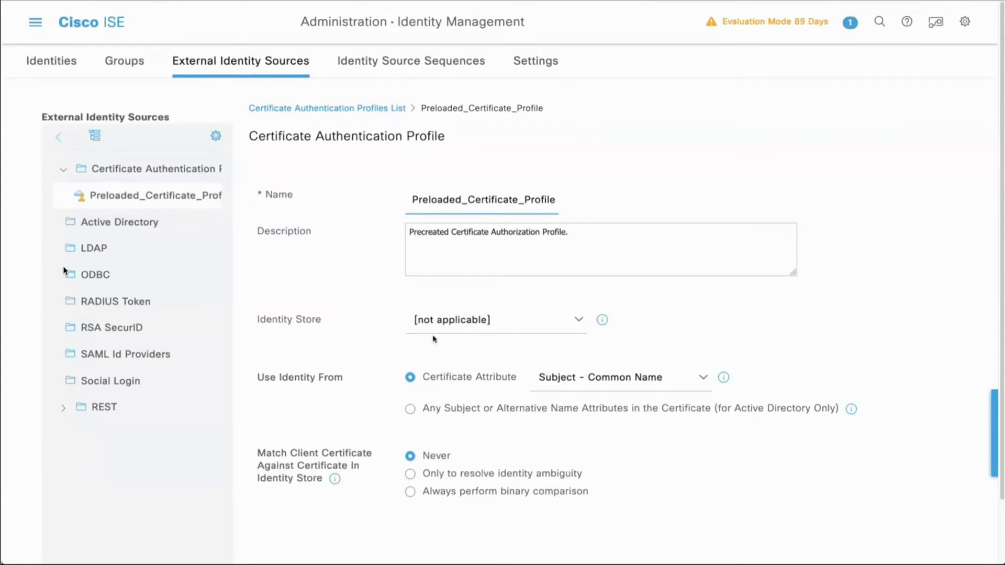
triple_click(604, 377)
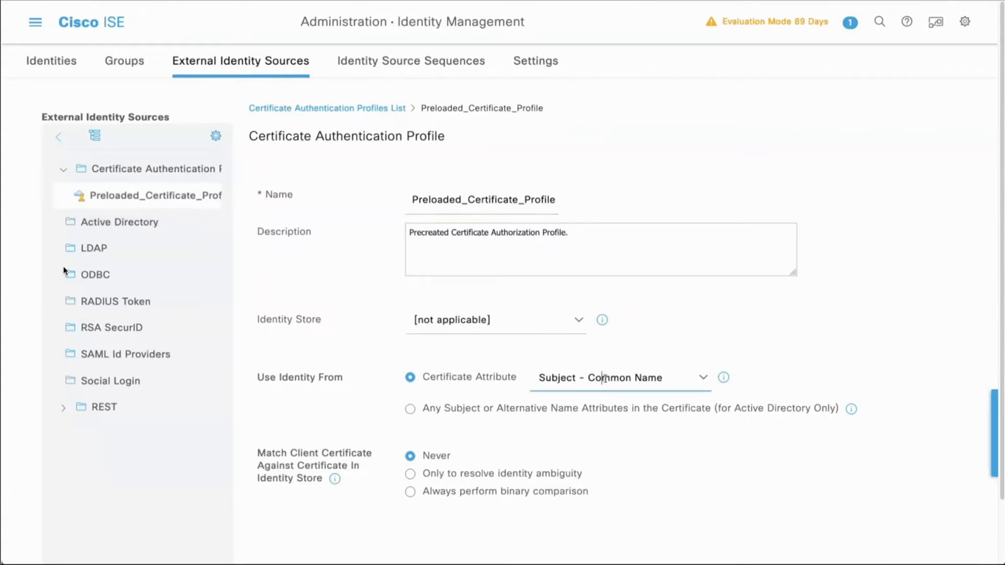
left_click(702, 377)
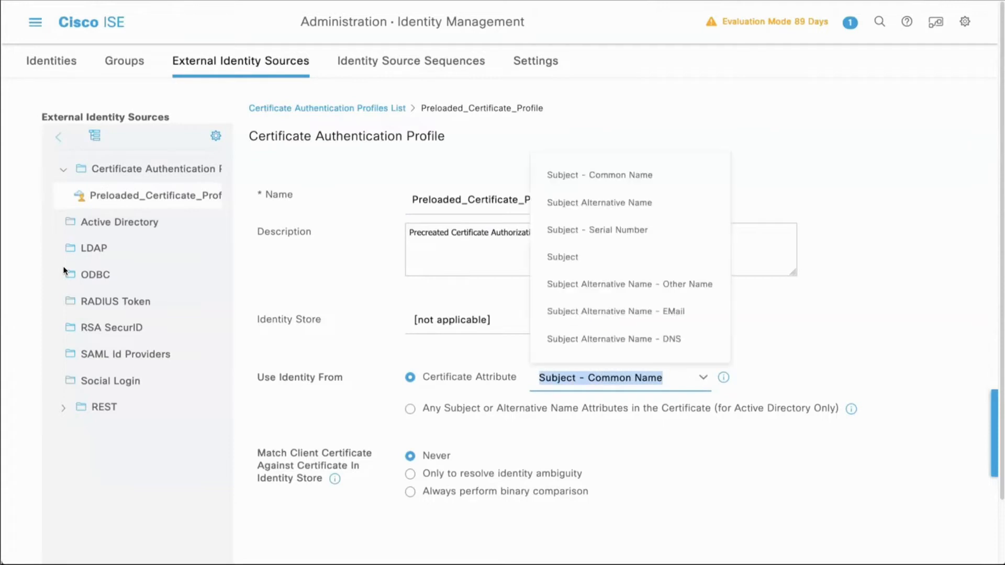
left_click(704, 378)
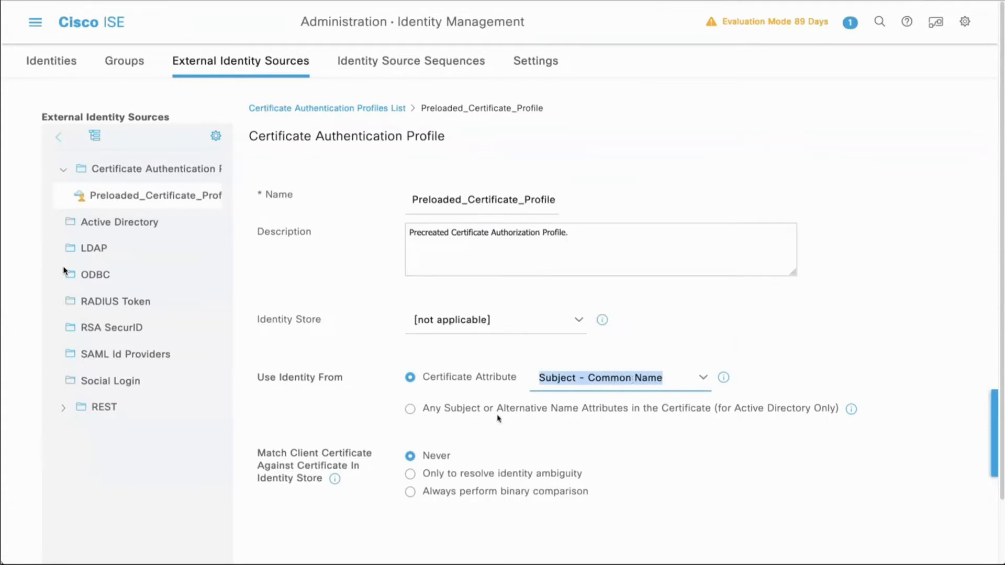
double_click(444, 456)
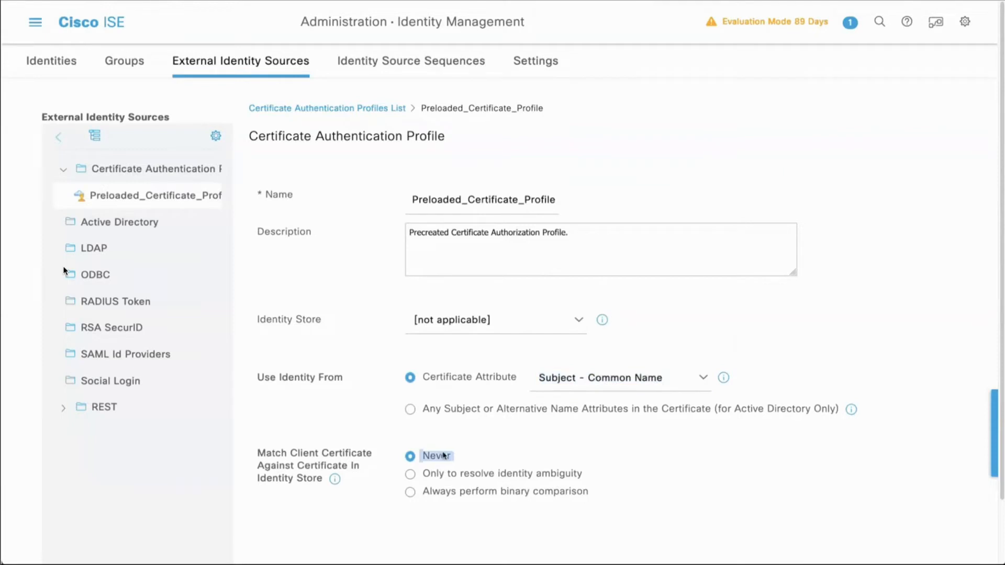
Step: Open the trust0_Azure_AD REST ID store, review its client ID, client secret, tenant ID and username suffix, and test the connection
left_click(62, 412)
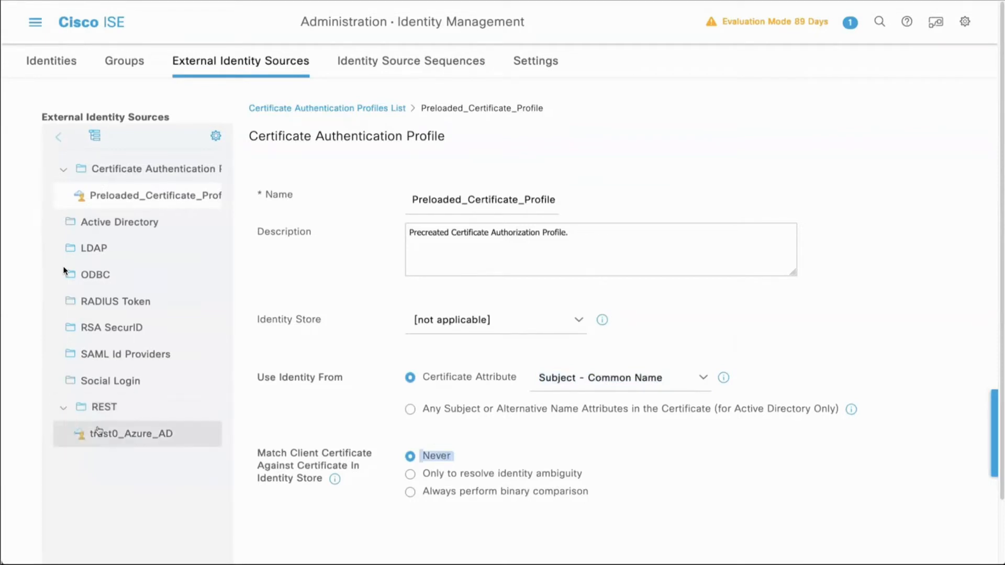
left_click(108, 433)
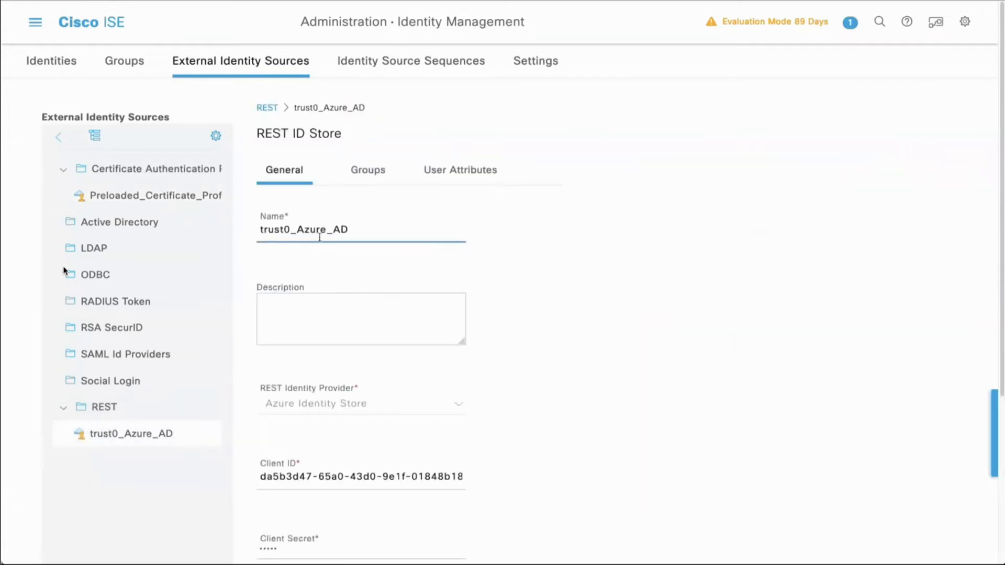
scroll(486, 320, "down", 4)
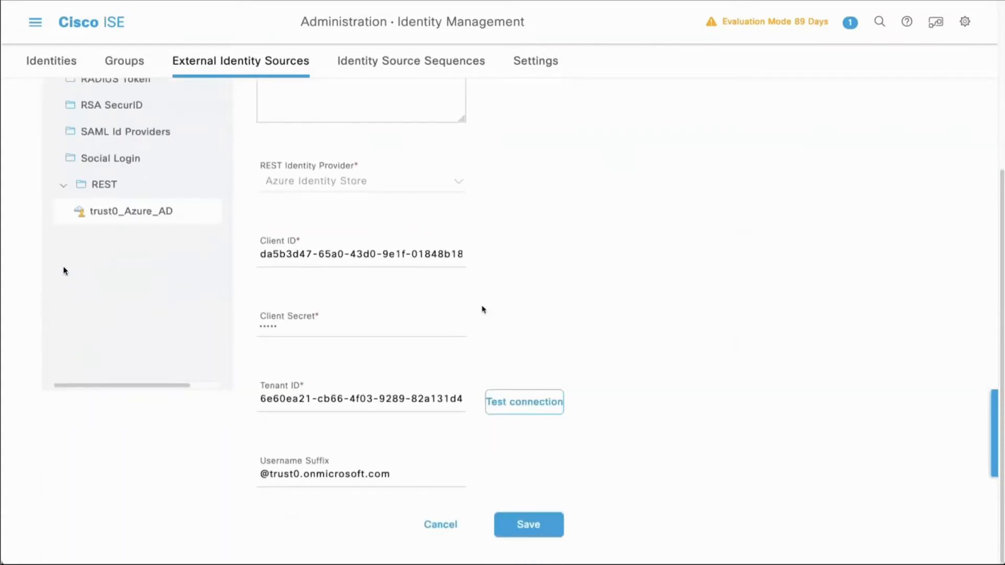
triple_click(421, 255)
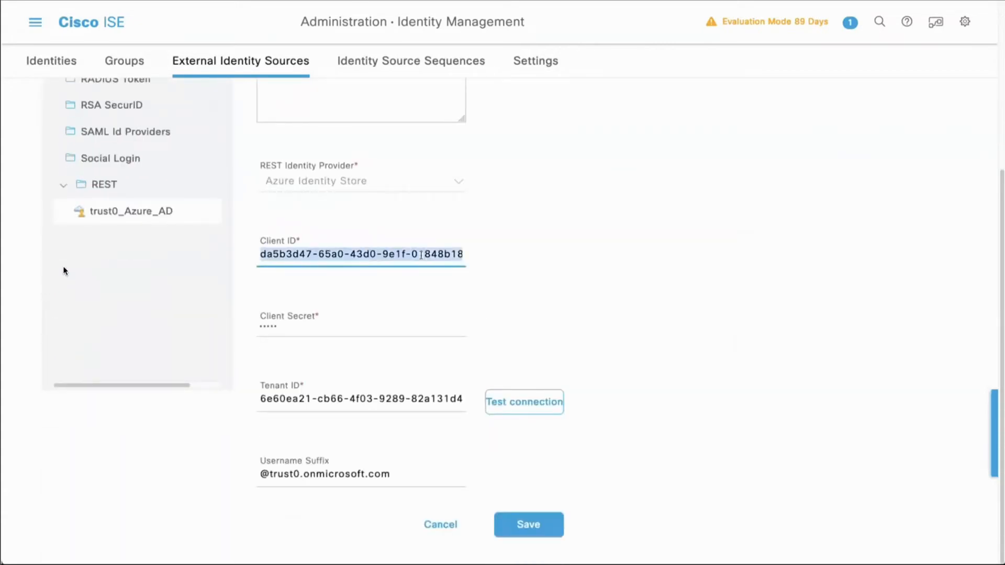
left_click(375, 328)
triple_click(378, 399)
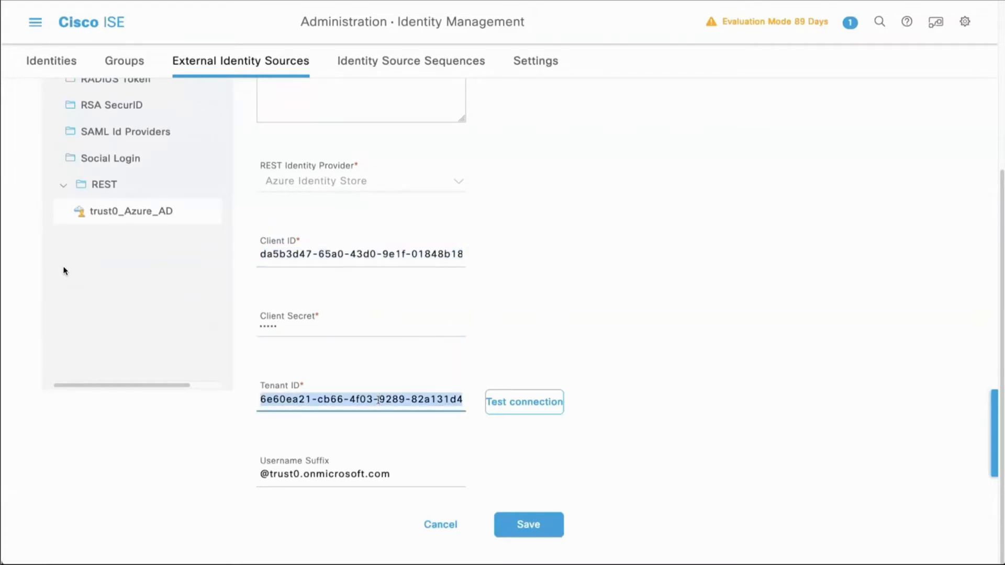
left_click(499, 408)
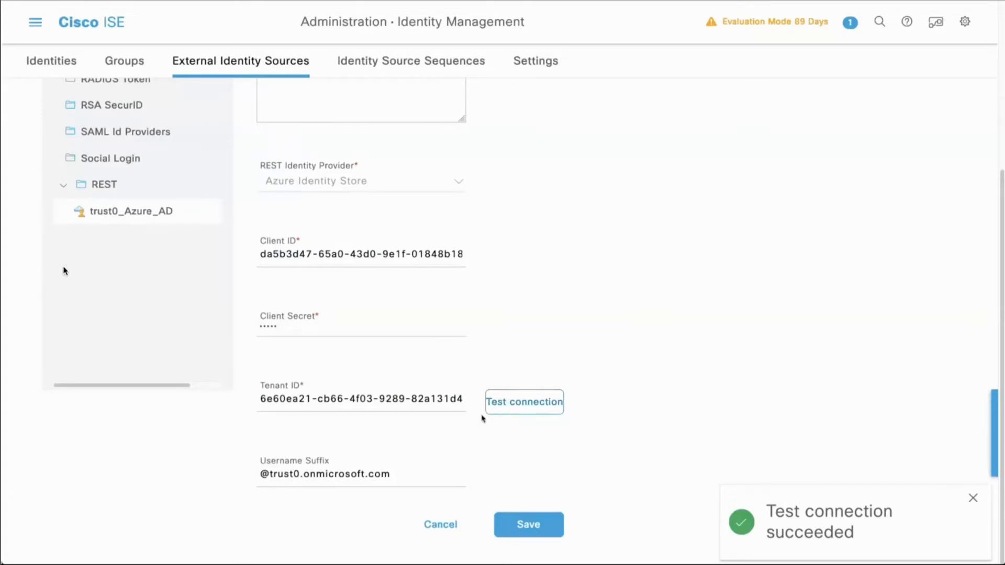
left_click_drag(394, 477, 270, 475)
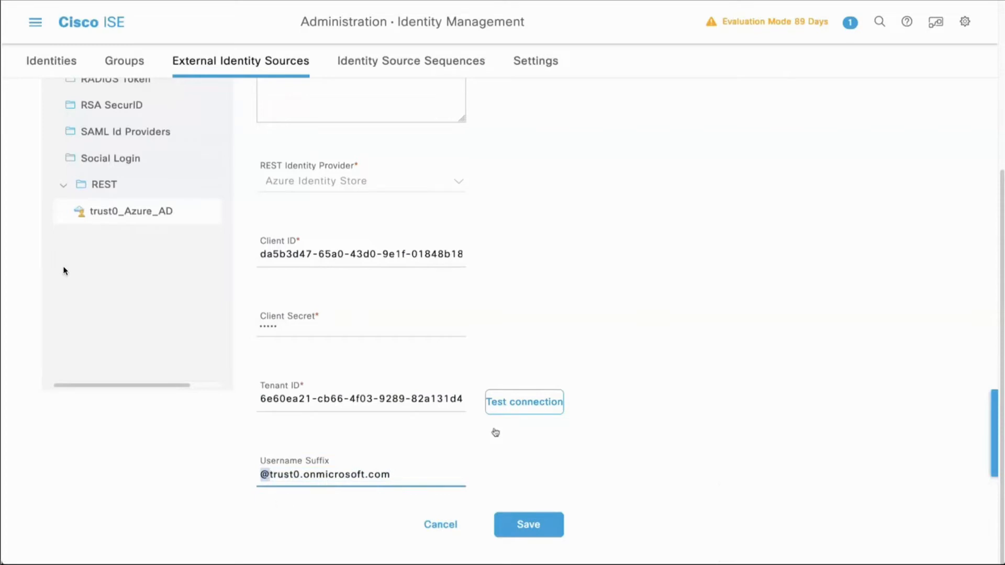
Step: Review the loaded groups and the user attributes list of the trust0_Azure_AD REST ID store
scroll(533, 266, "up", 5)
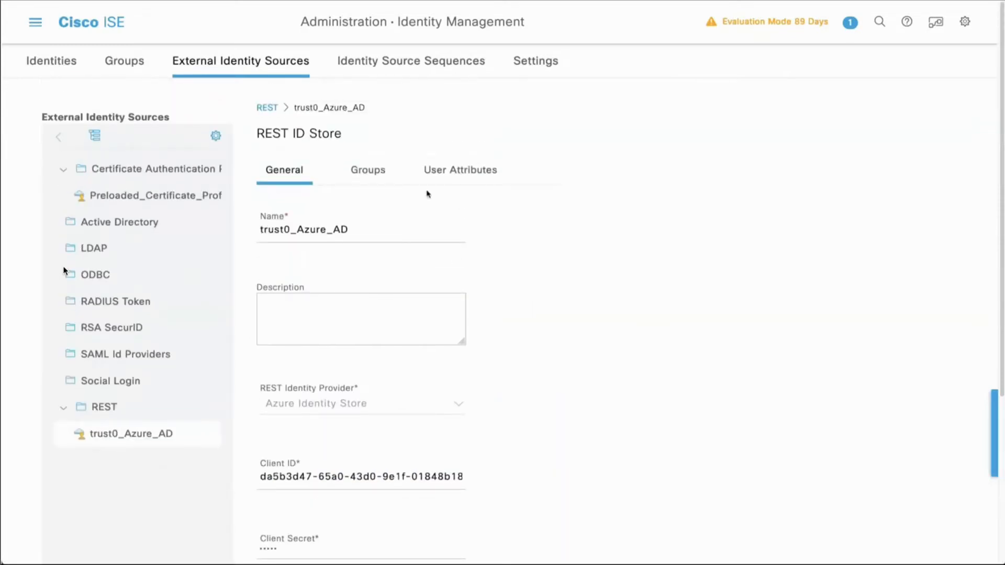
left_click(373, 174)
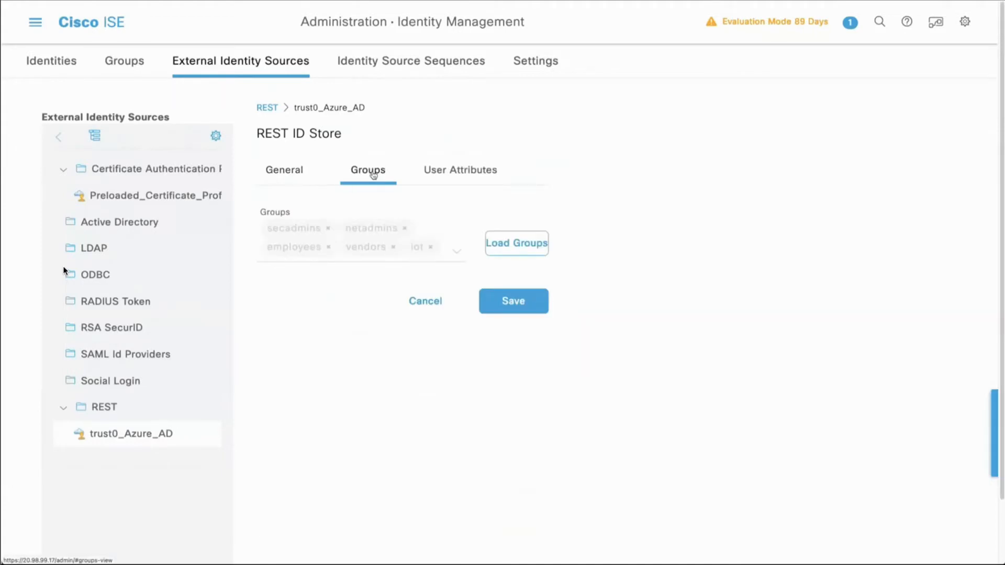
left_click(455, 174)
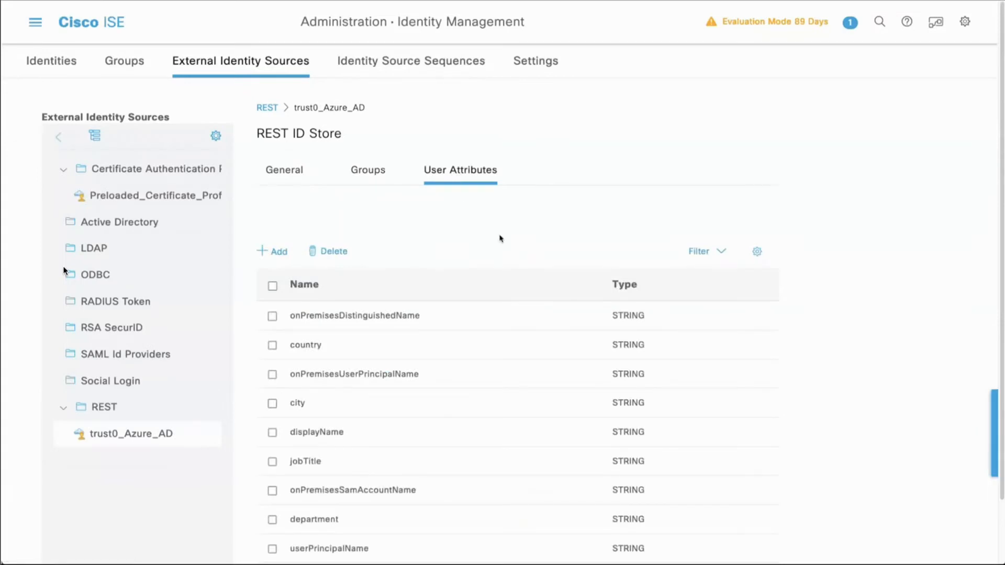
scroll(500, 239, "down", 2)
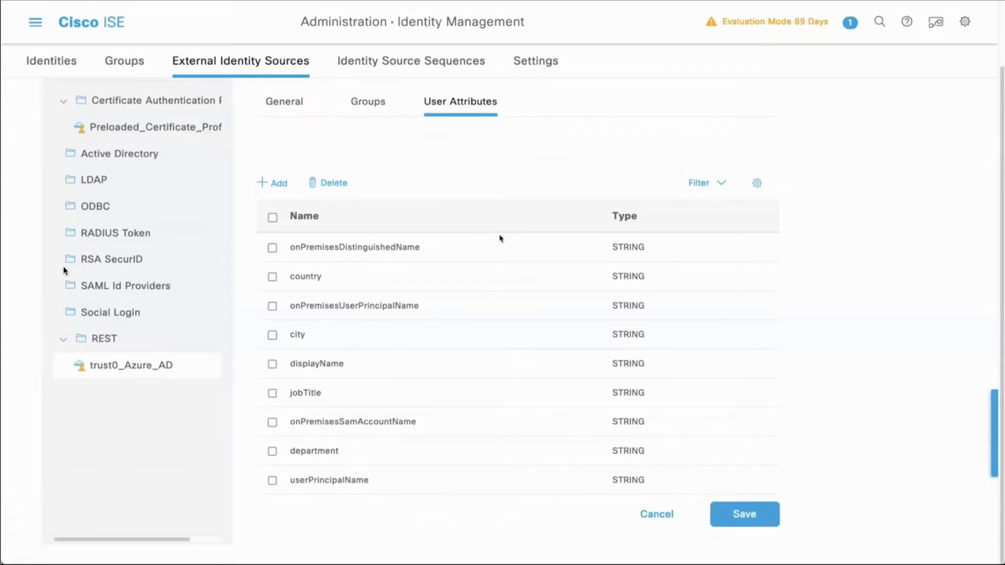
Step: Examine the user attributes available to add to the REST ID store at 100 rows per page, without adding any
left_click(279, 183)
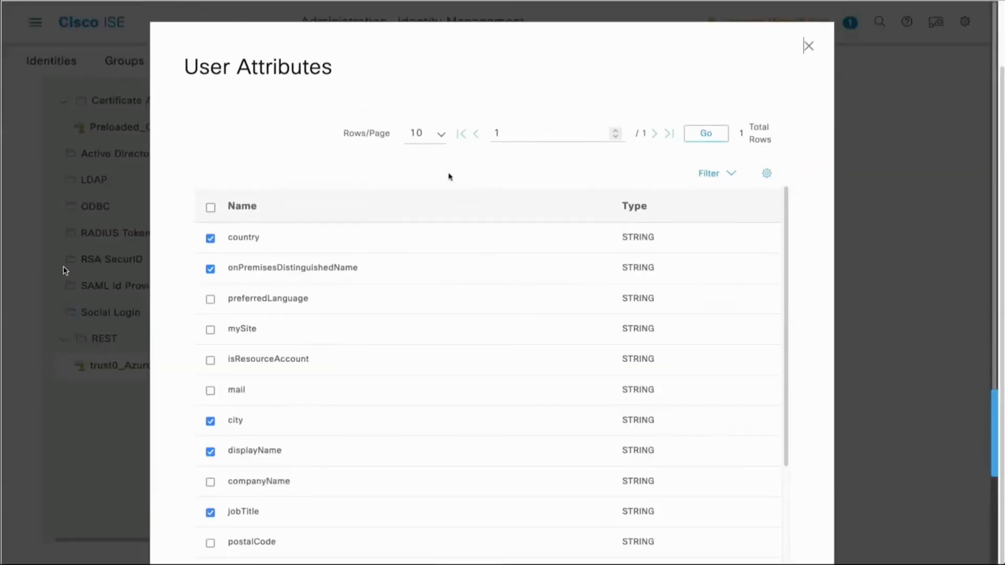
left_click(441, 136)
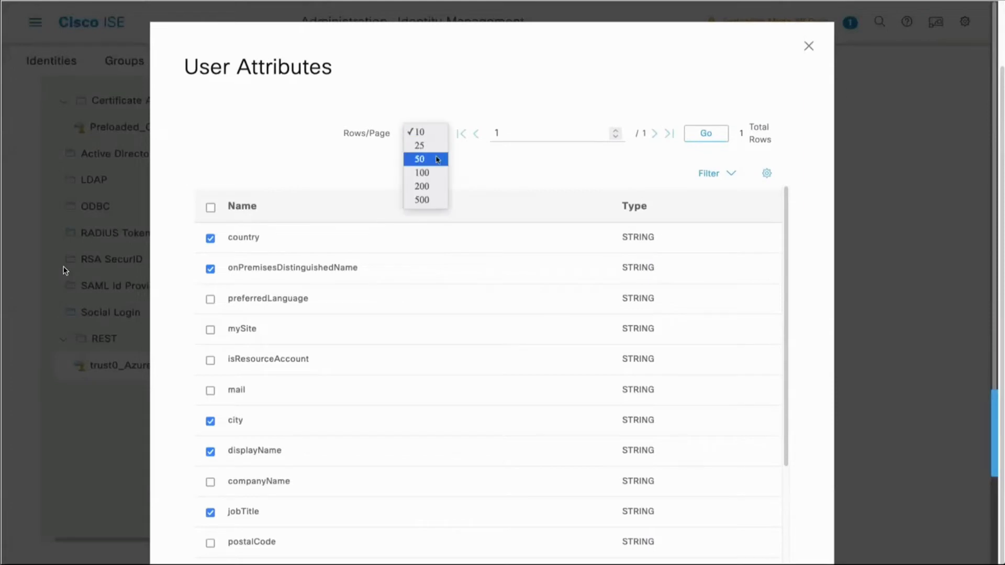
left_click(435, 173)
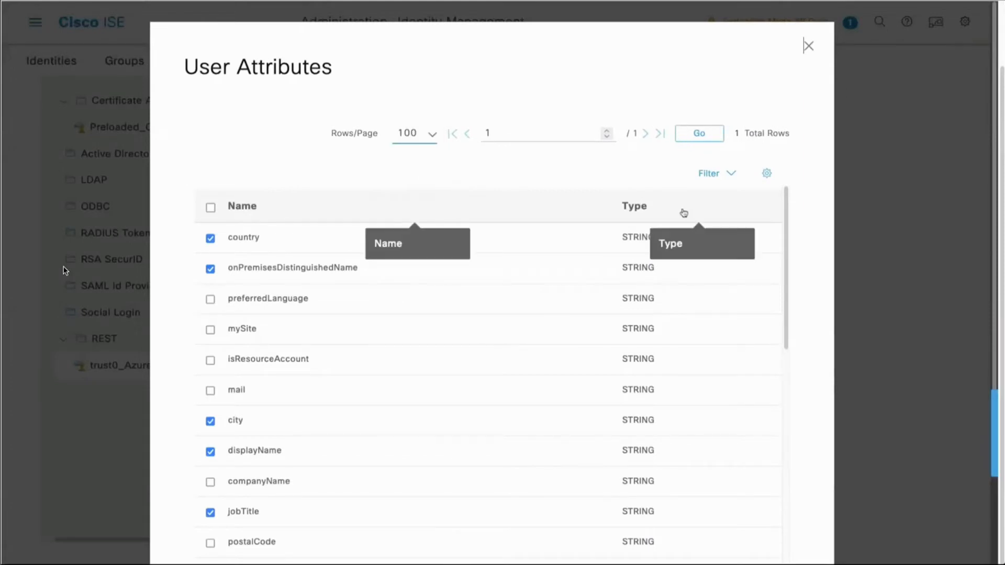
left_click_drag(785, 203, 776, 535)
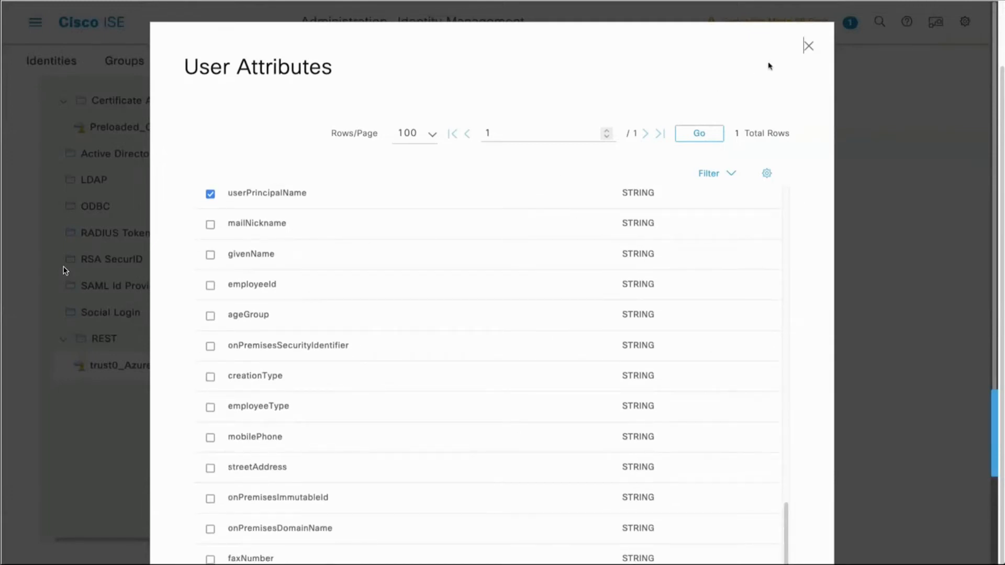
left_click(808, 46)
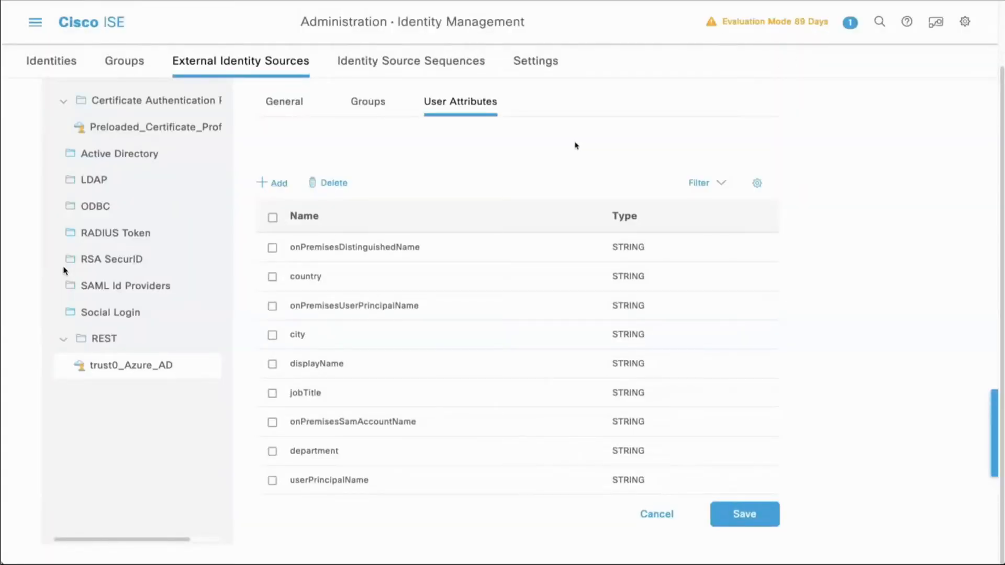
Step: Leave the REST ID store, discarding unsaved changes, and open the 802.1X policy set from Policy Sets
left_click(36, 26)
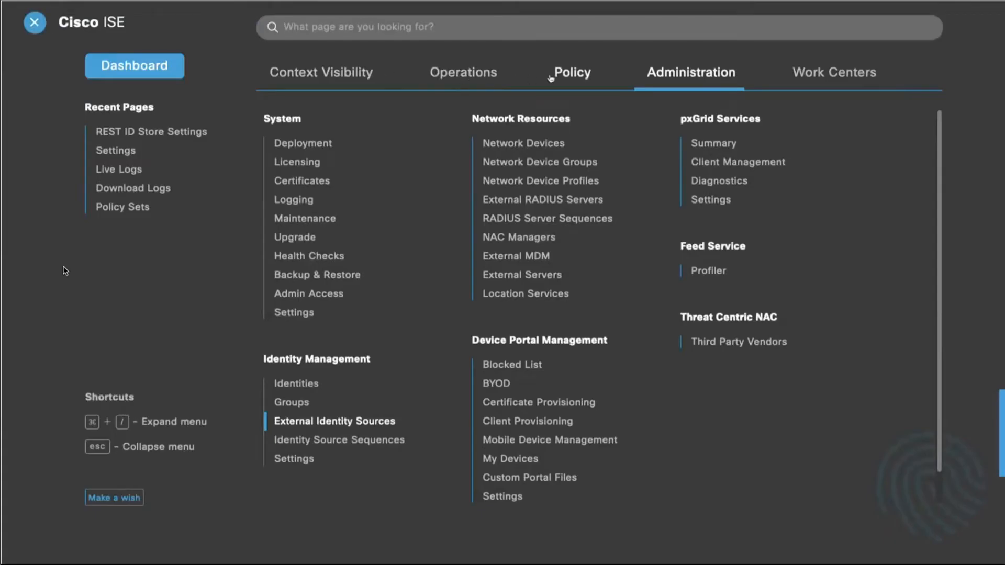
left_click(566, 76)
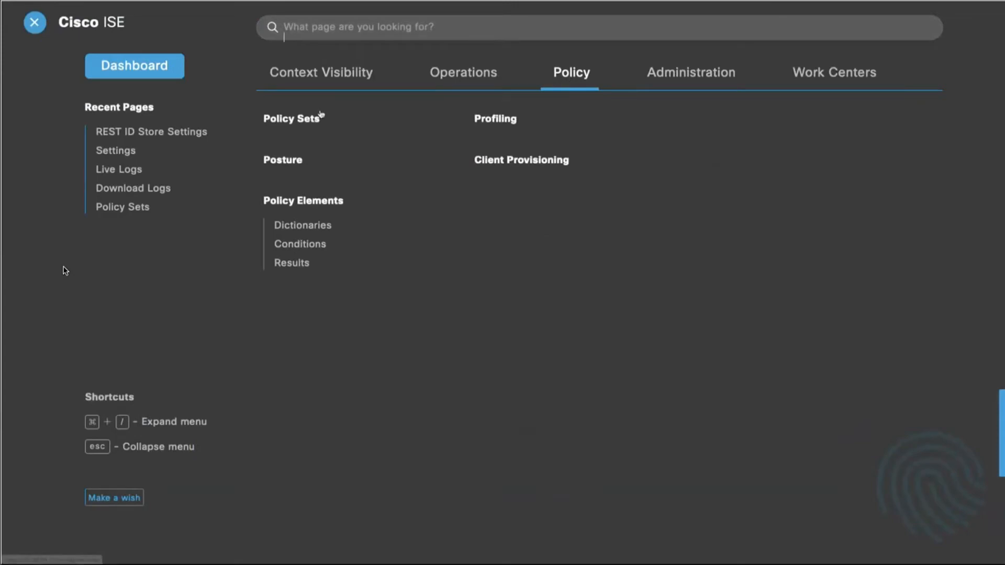
left_click(300, 120)
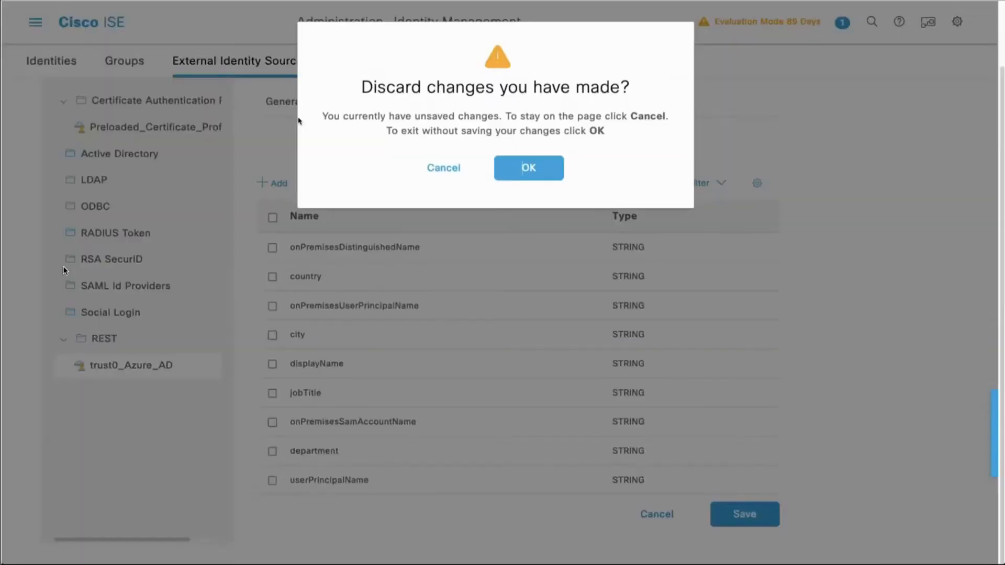
left_click(534, 166)
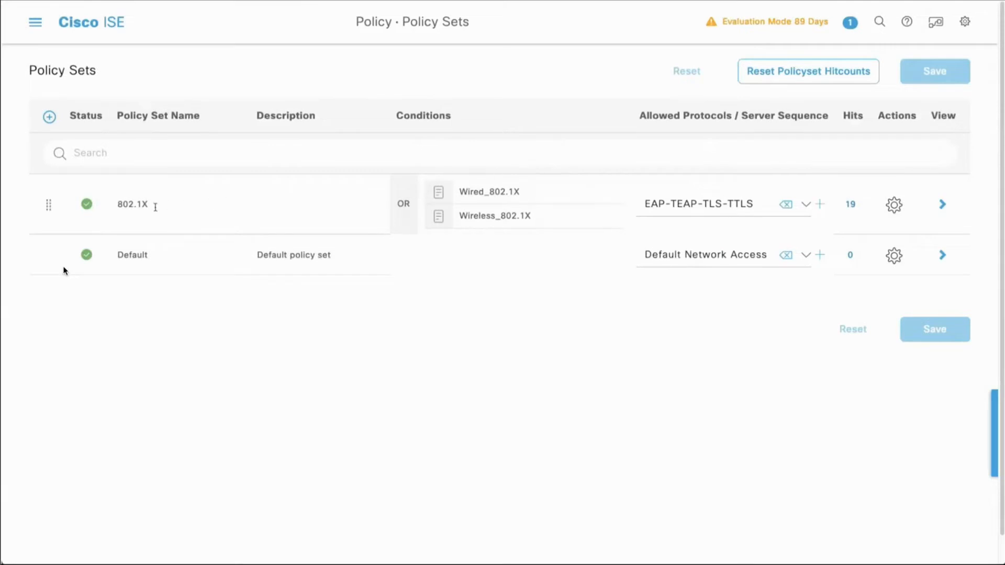
left_click_drag(204, 209, 113, 207)
left_click(941, 205)
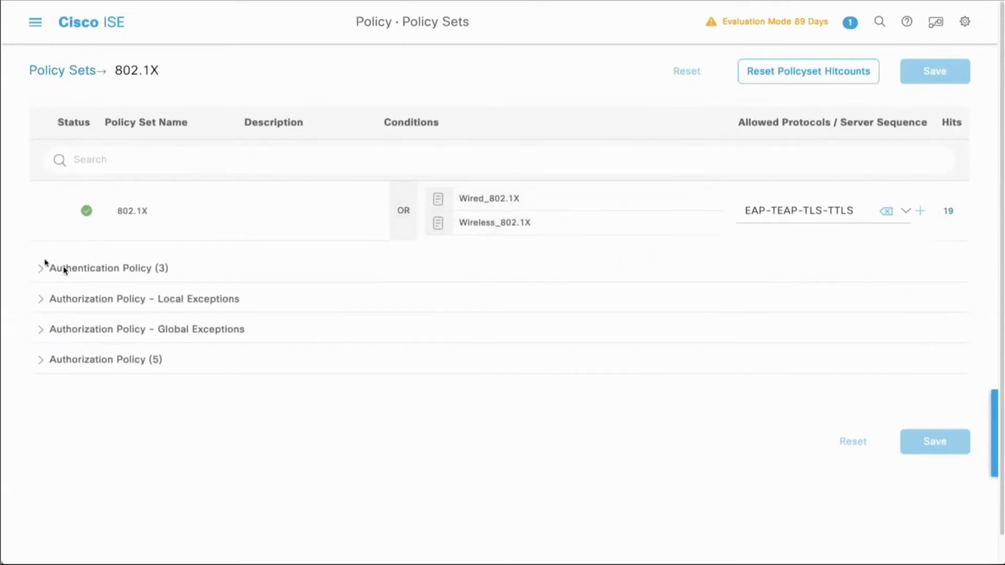
Step: Expand the 802.1X authentication policy and examine its rules, conditions and identity stores
left_click(64, 268)
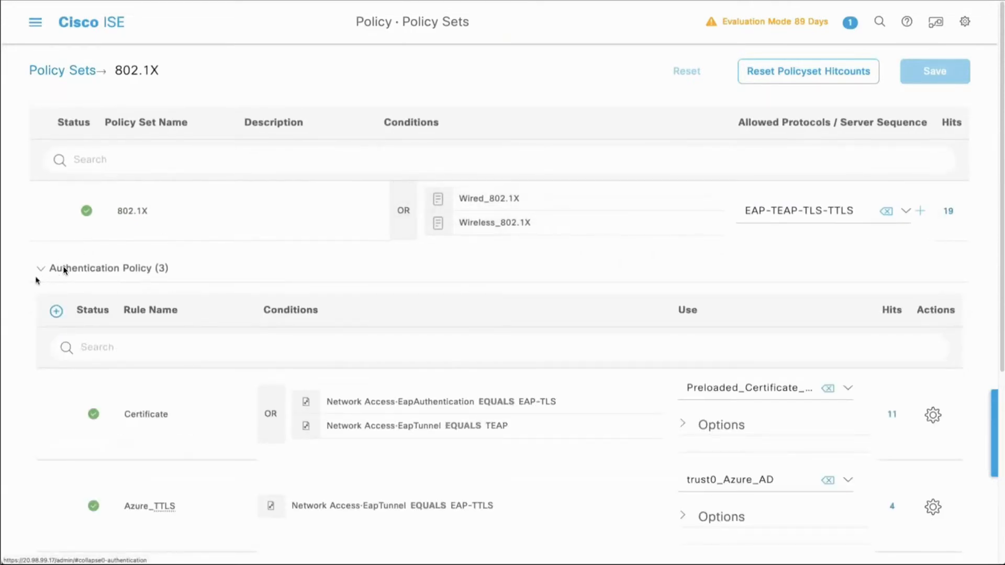
scroll(64, 268, "down", 3)
scroll(63, 271, "down", 2)
scroll(63, 270, "up", 1)
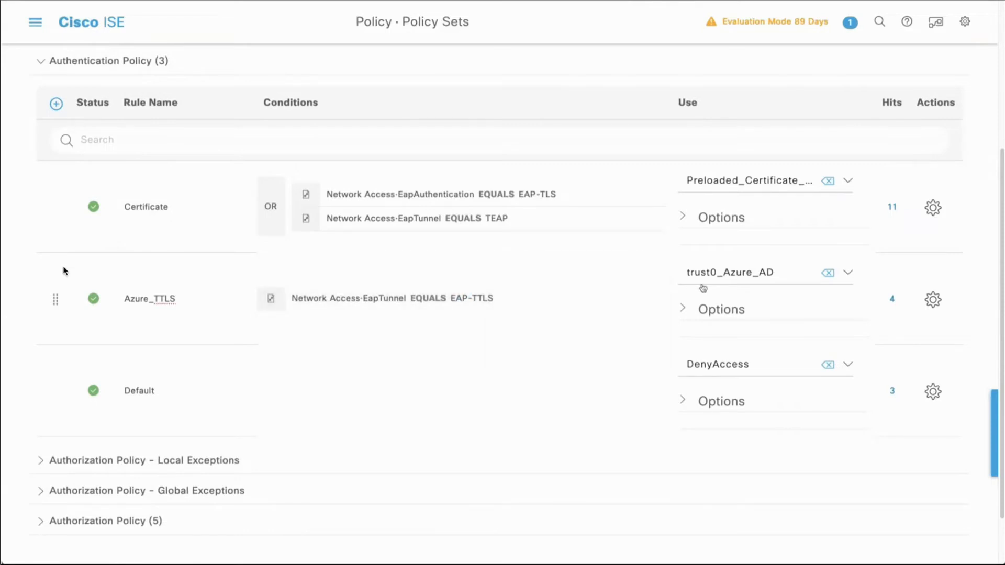
Step: Expand the 802.1X authorization policy and review the Azure AD attribute and group conditions with their profiles and security groups
scroll(623, 380, "down", 1)
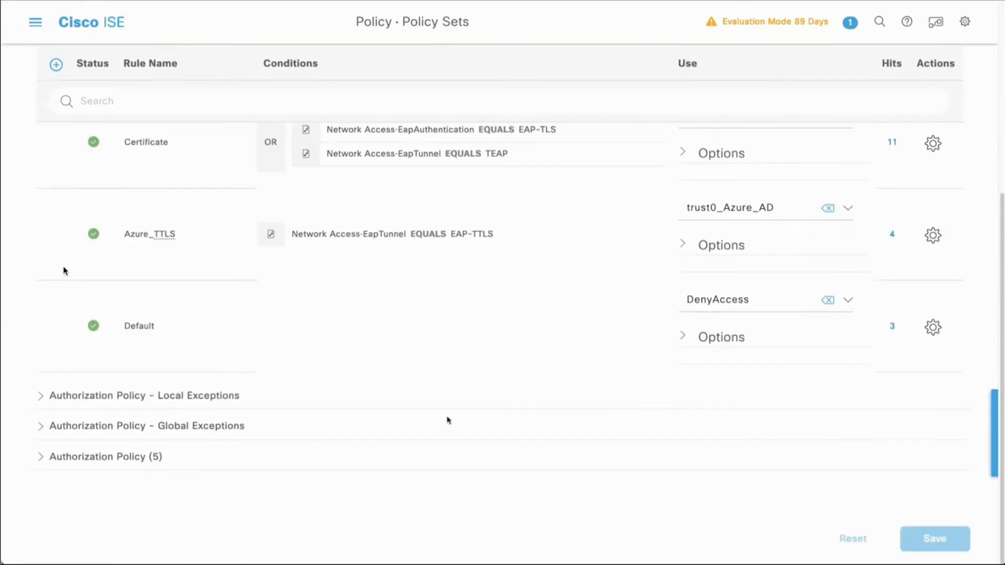
left_click(39, 457)
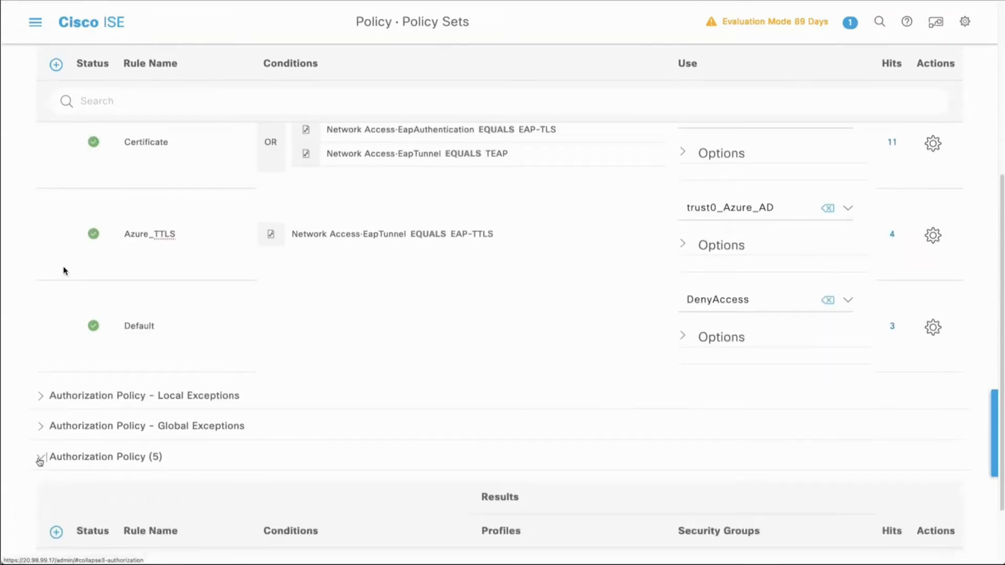
scroll(36, 460, "down", 5)
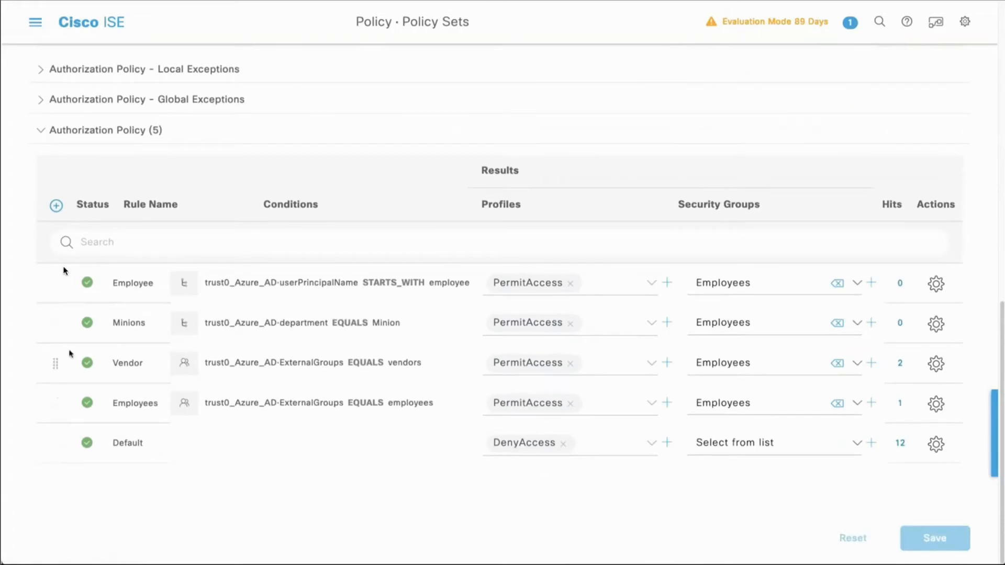
left_click(242, 293)
Step: Switch to the RADIUS test client and run a TTLS authentication with inner PAP as employee against 20.98.99.17
key("super+Tab")
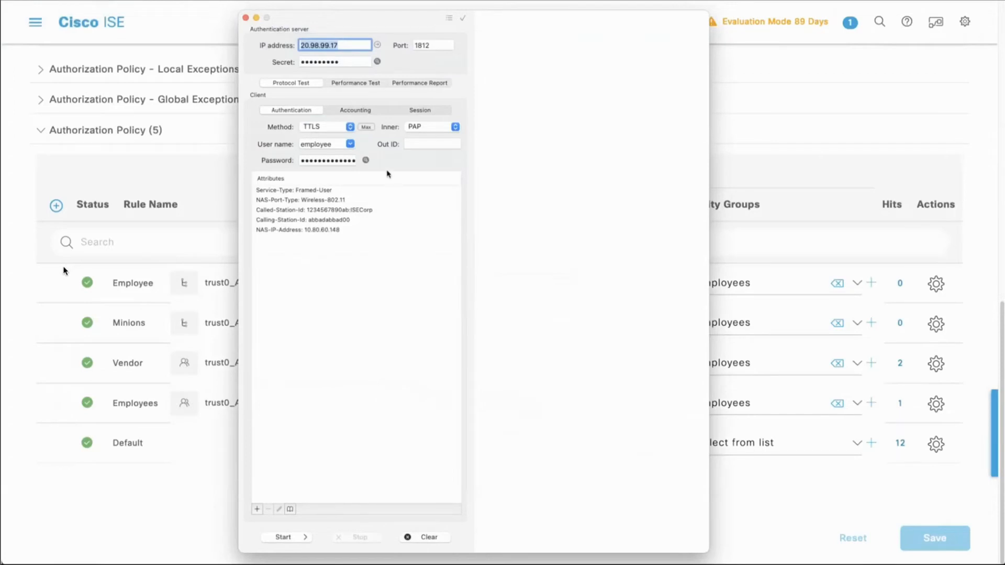
left_click(350, 45)
left_click(285, 541)
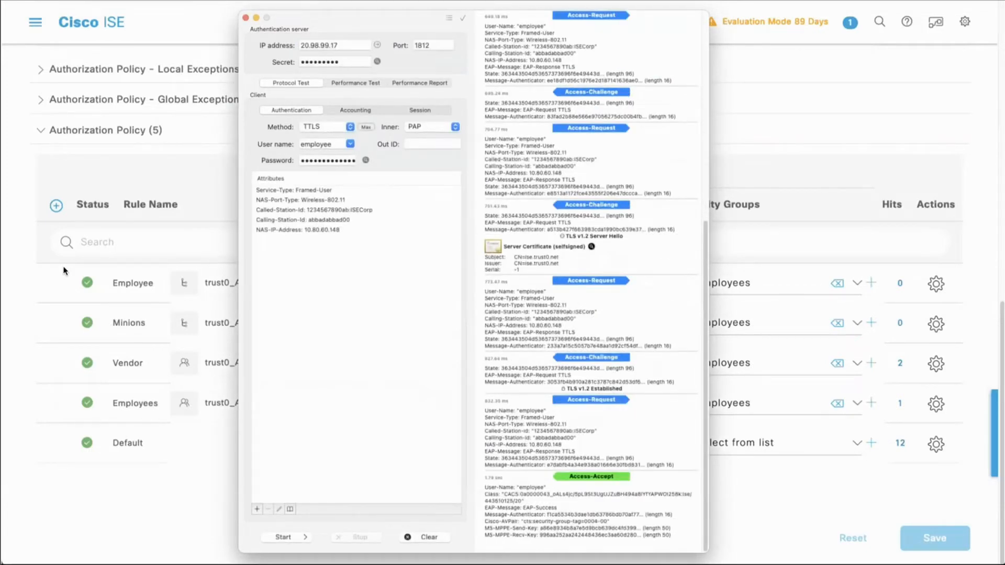
Step: Return to Cisco ISE and open the RADIUS Live Logs under Operations
left_click(35, 23)
left_click(35, 22)
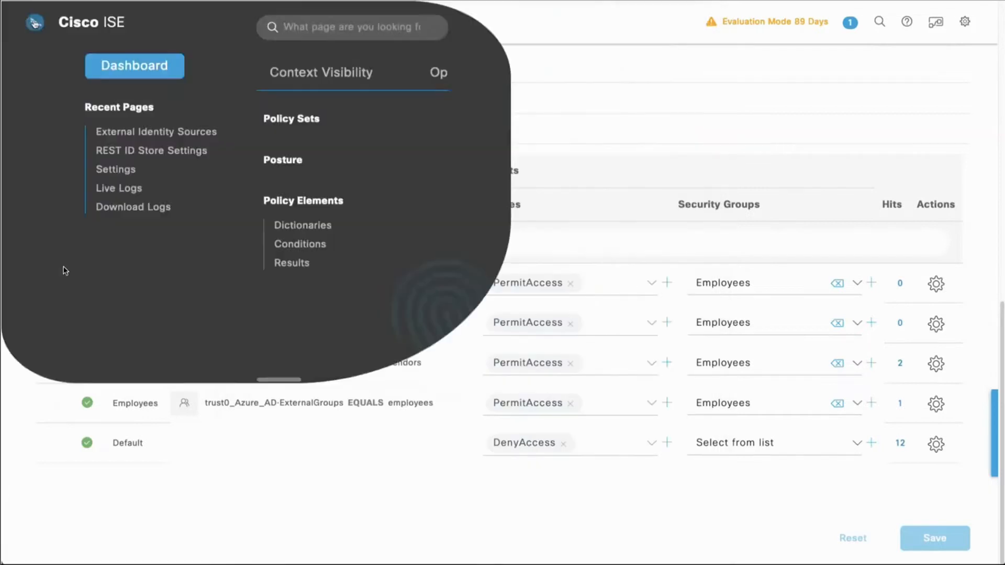
left_click(443, 73)
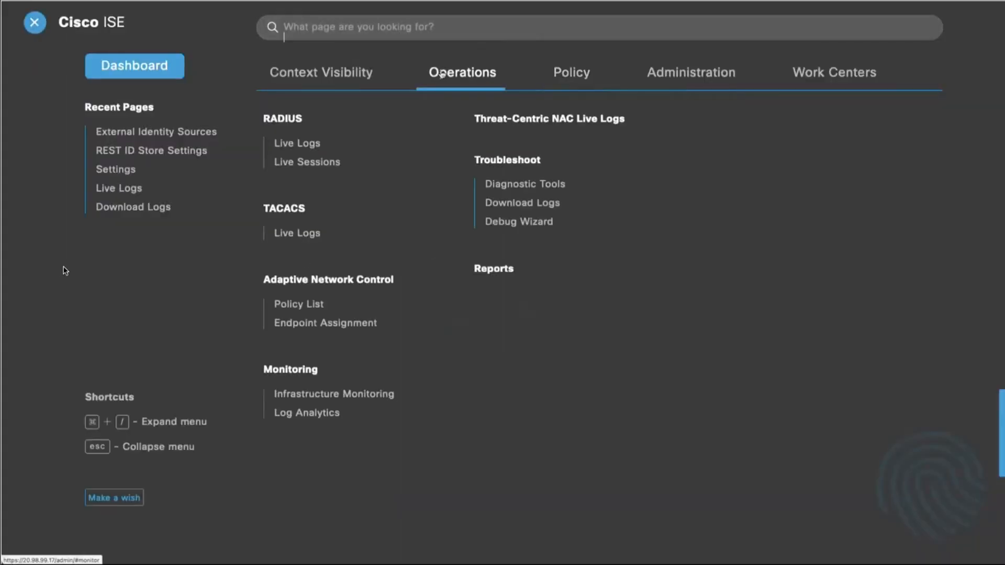
left_click(314, 144)
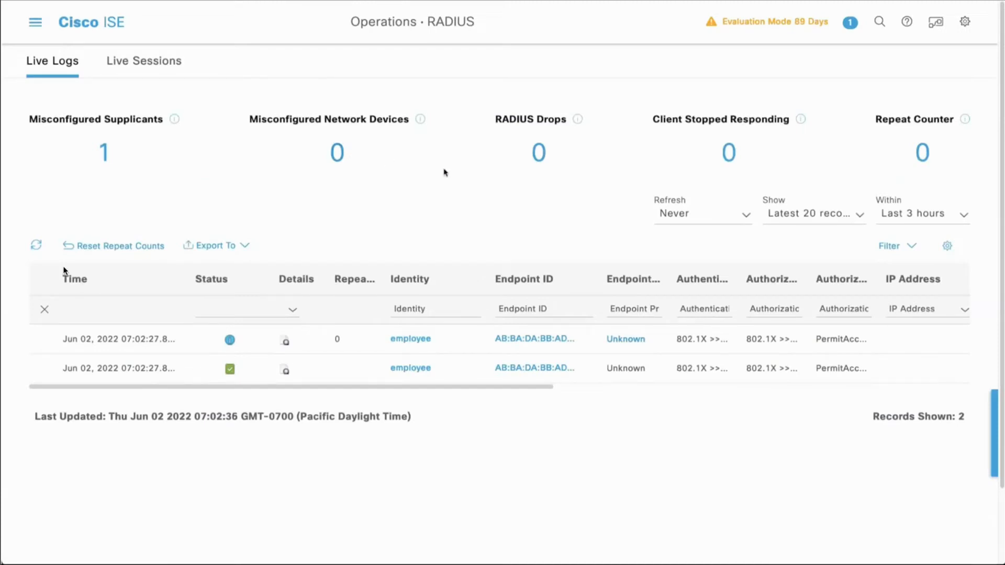
Step: Widen the Authentication Policy, Authorization Policy and Authorization Profiles columns in Live Logs so their entries are readable
left_click_drag(728, 276, 787, 282)
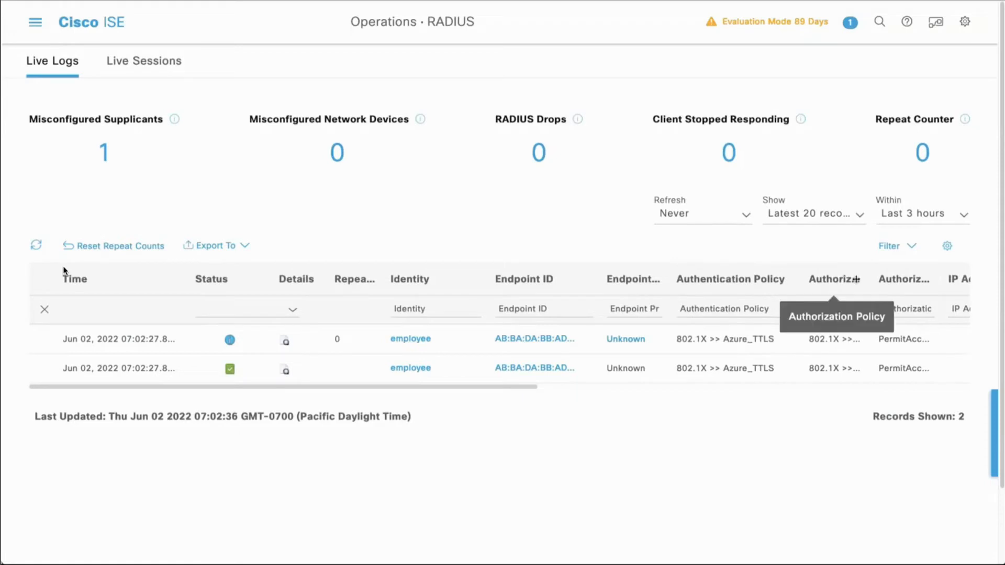
left_click_drag(869, 281, 908, 281)
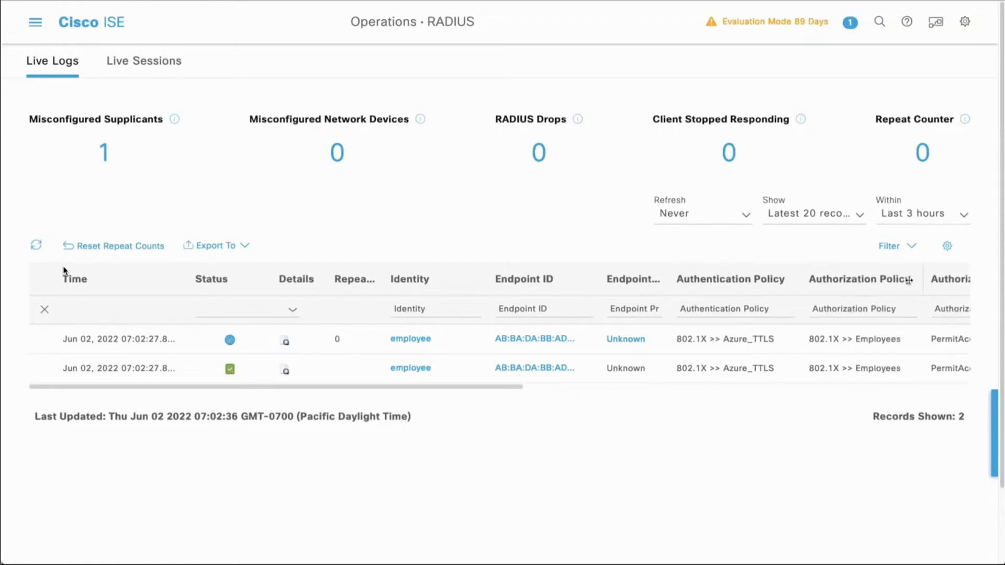
scroll(908, 280, "right", 3)
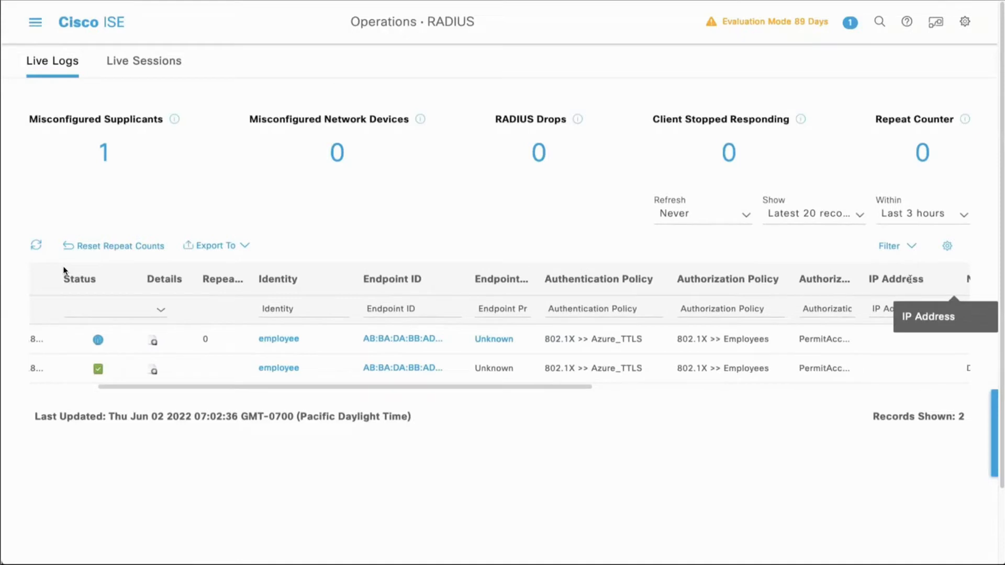
left_click_drag(860, 278, 881, 277)
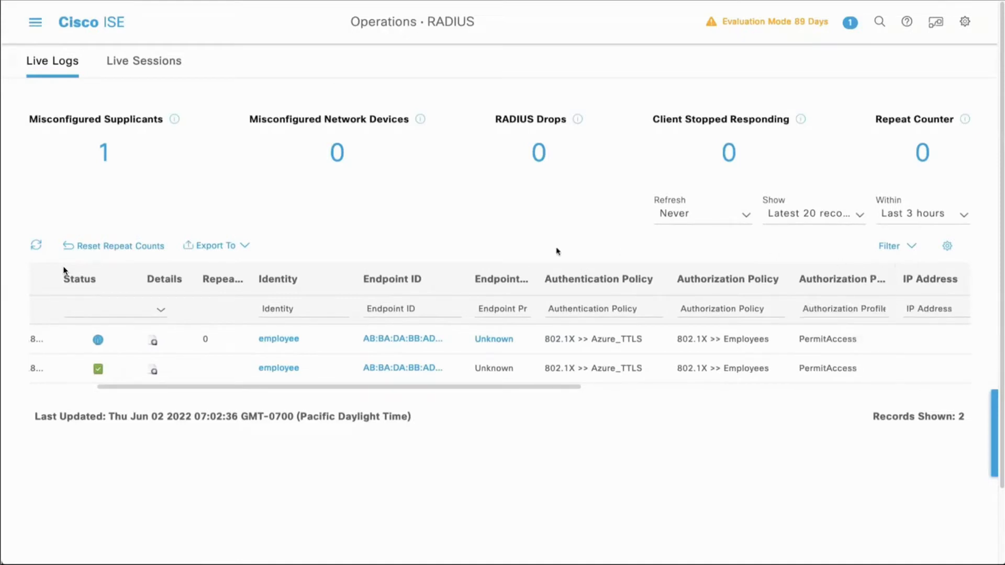
Step: Switch to the RADIUS test client and load the saved SSID:ISECorp ISEinAzure TLS profile for the employee identity
key("super+Tab")
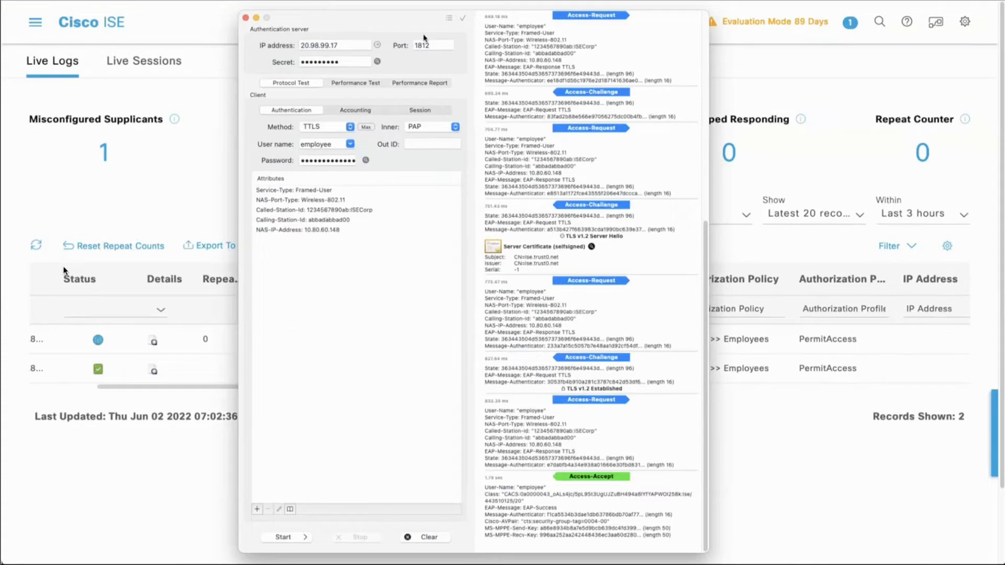
left_click(449, 21)
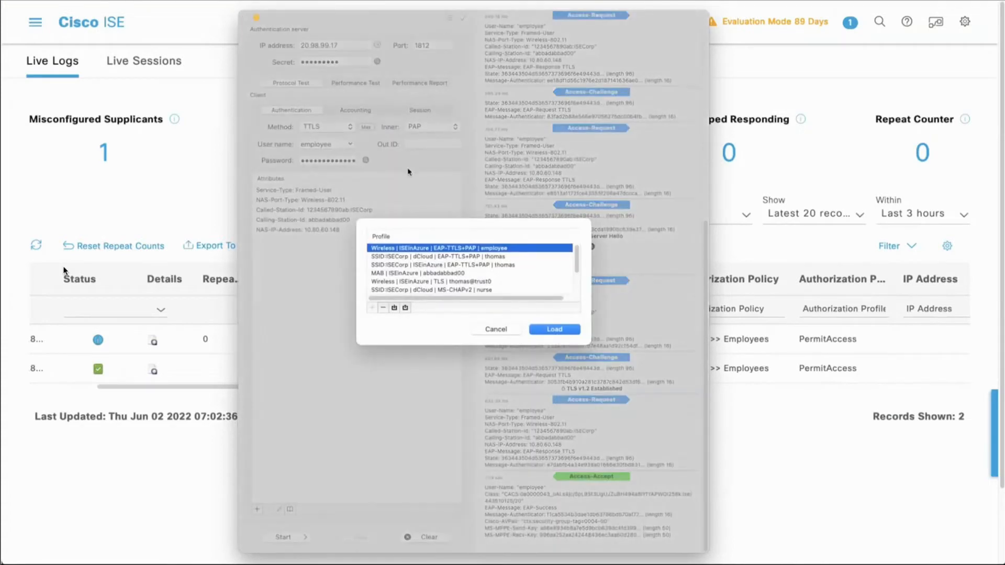
scroll(423, 266, "down", 3)
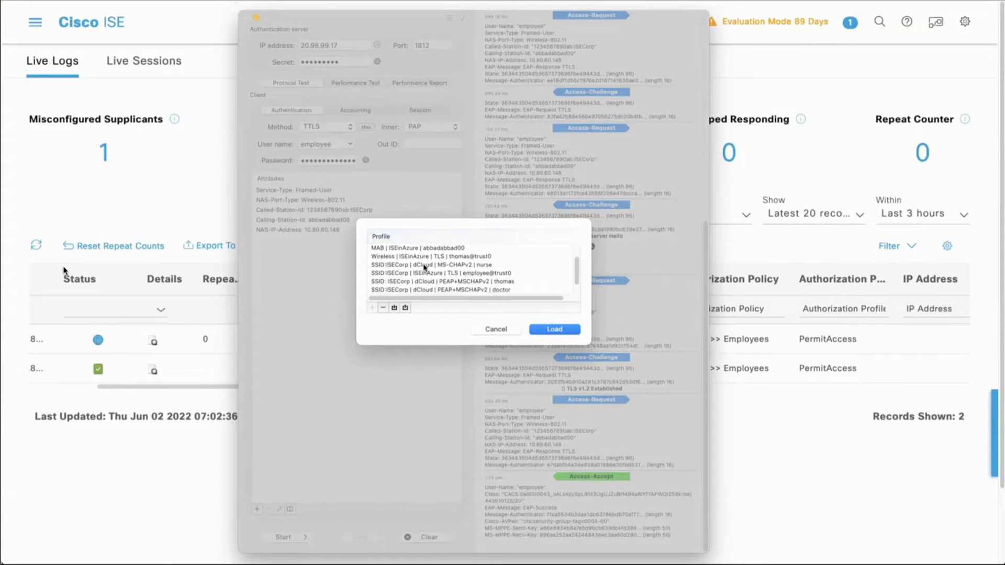
left_click(427, 274)
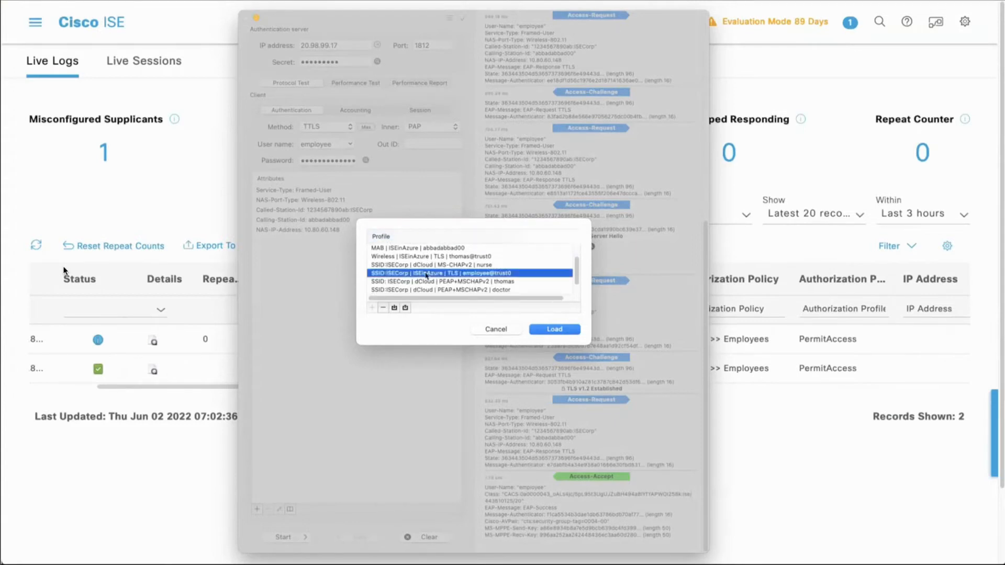
key("Return")
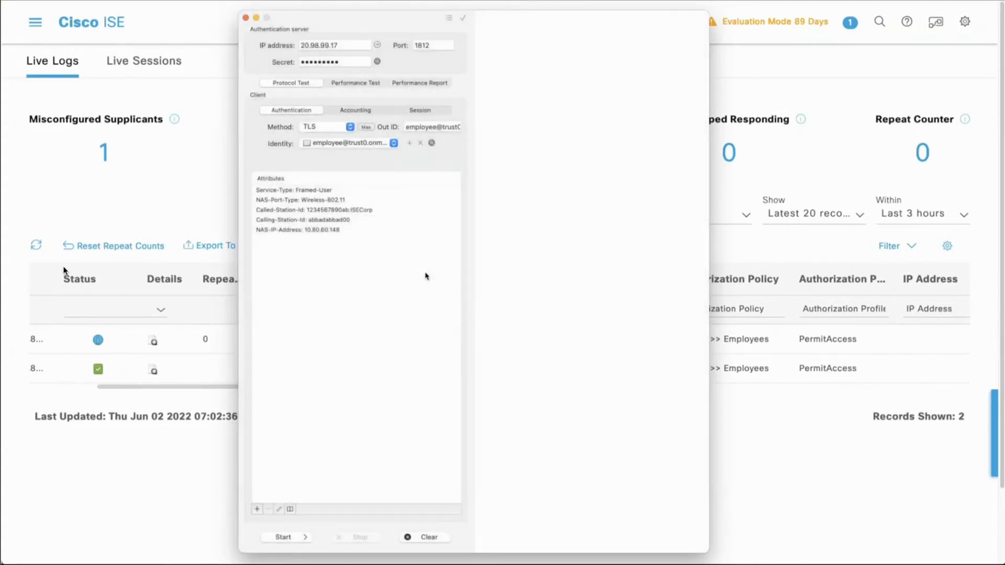
Step: Run the TLS authentication test and refresh the RADIUS Live Logs in Cisco ISE
left_click(283, 537)
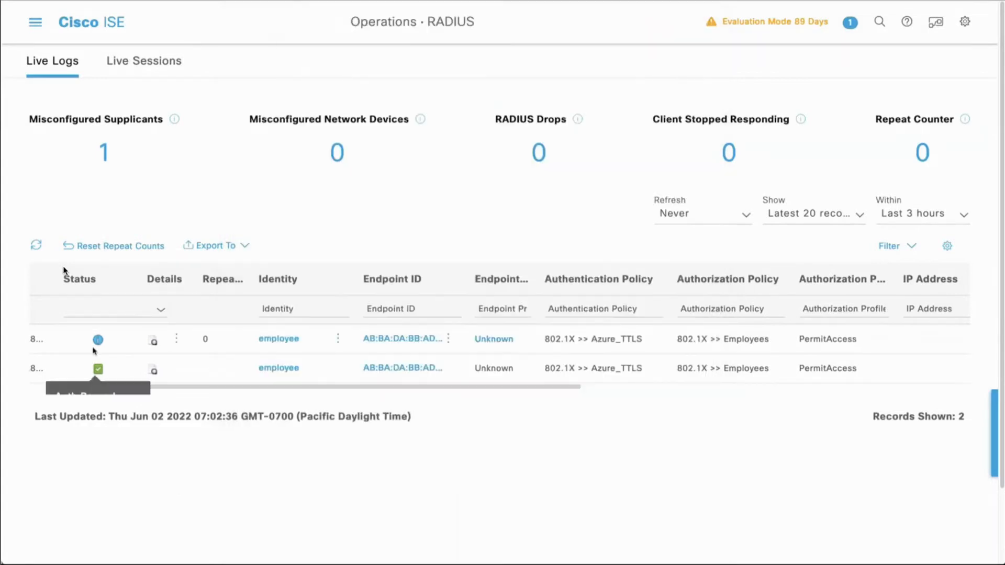
left_click(36, 246)
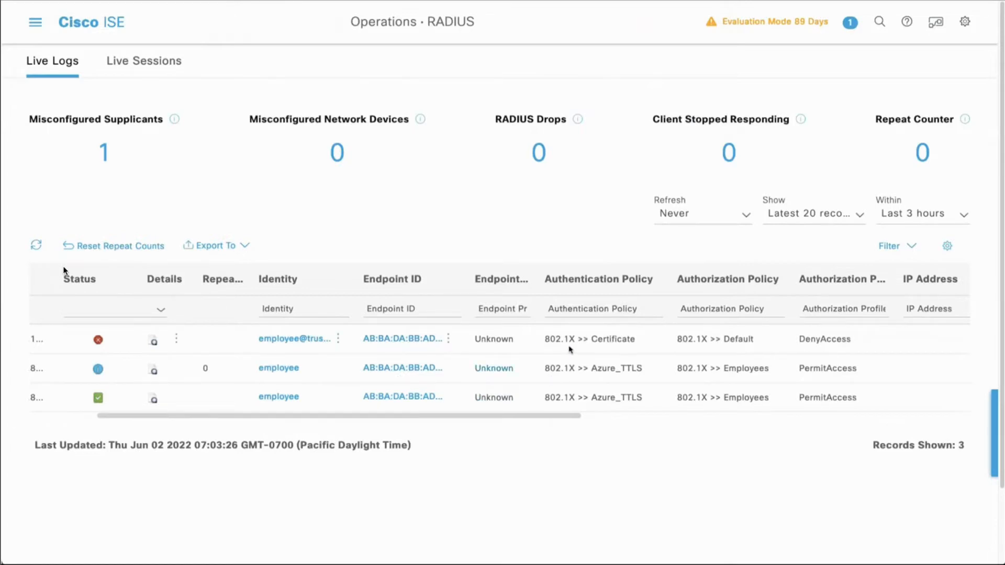
Step: Check the newest TLS entry's authorization policy and profile in Live Logs, then open its detail report to read the failure reason
double_click(736, 339)
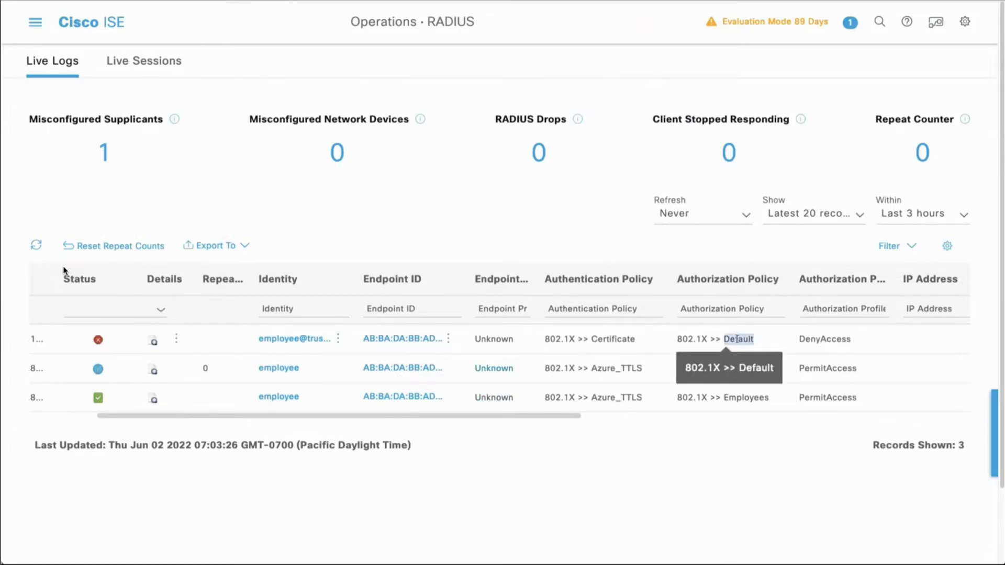
double_click(825, 339)
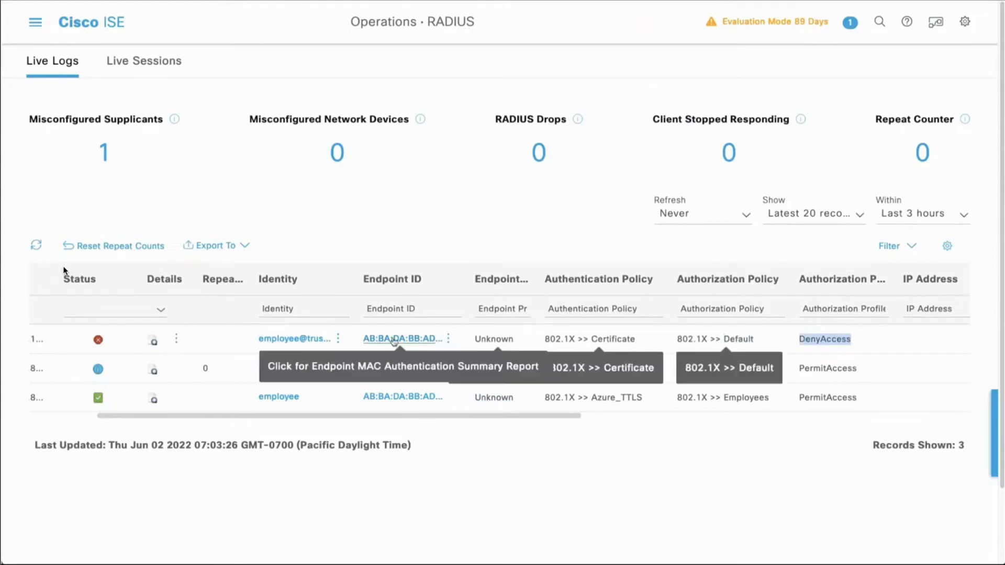
left_click(152, 343)
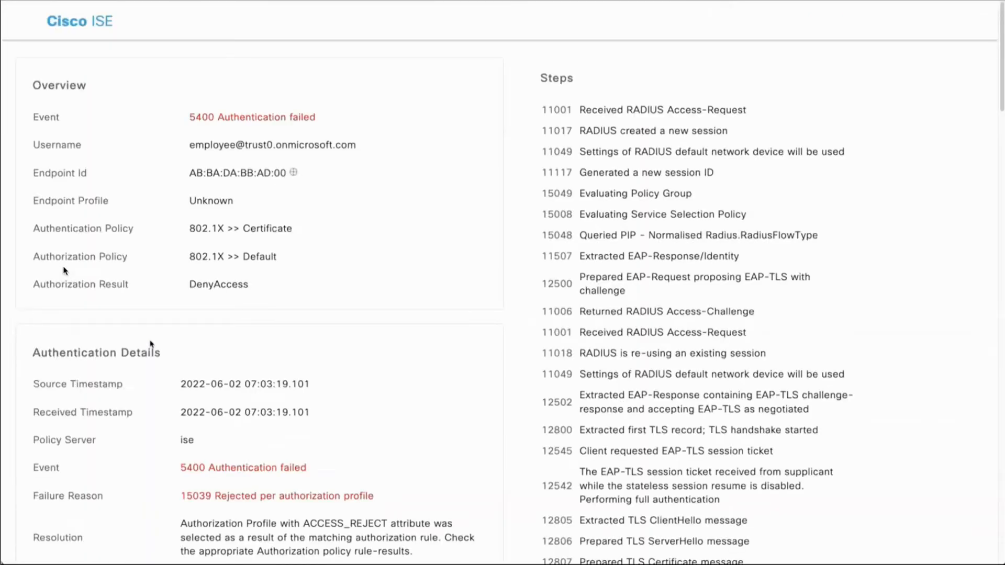
scroll(183, 351, "down", 5)
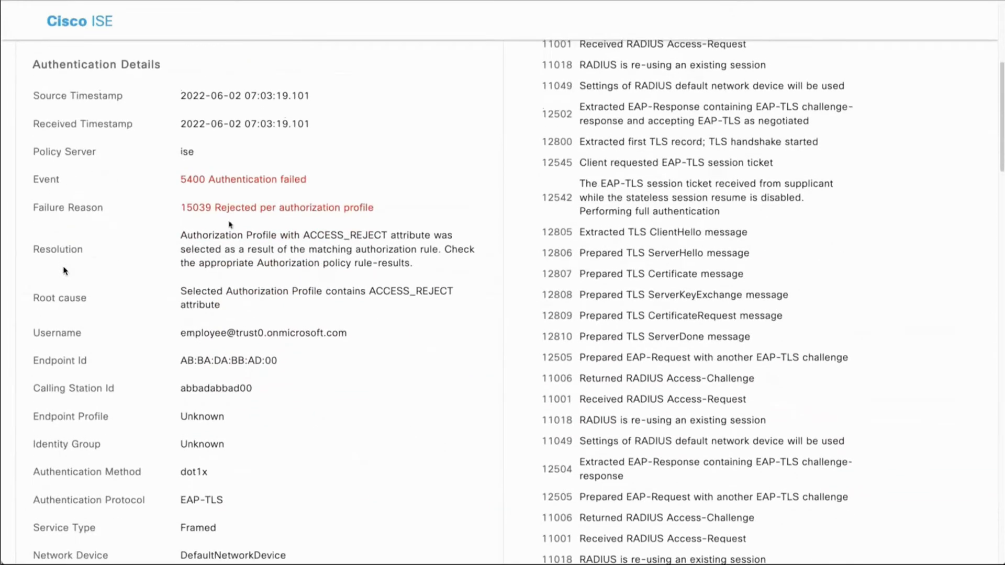
left_click_drag(397, 211, 175, 215)
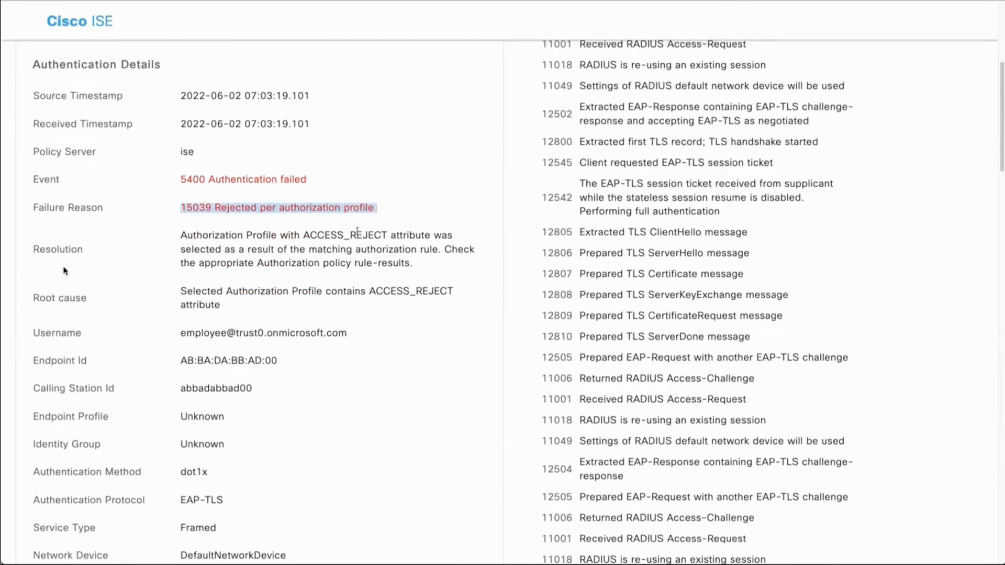
Step: Examine the report's authentication details and other attributes, including the selected identity store, matched identity rule and certificate subject common name
scroll(360, 327, "down", 3)
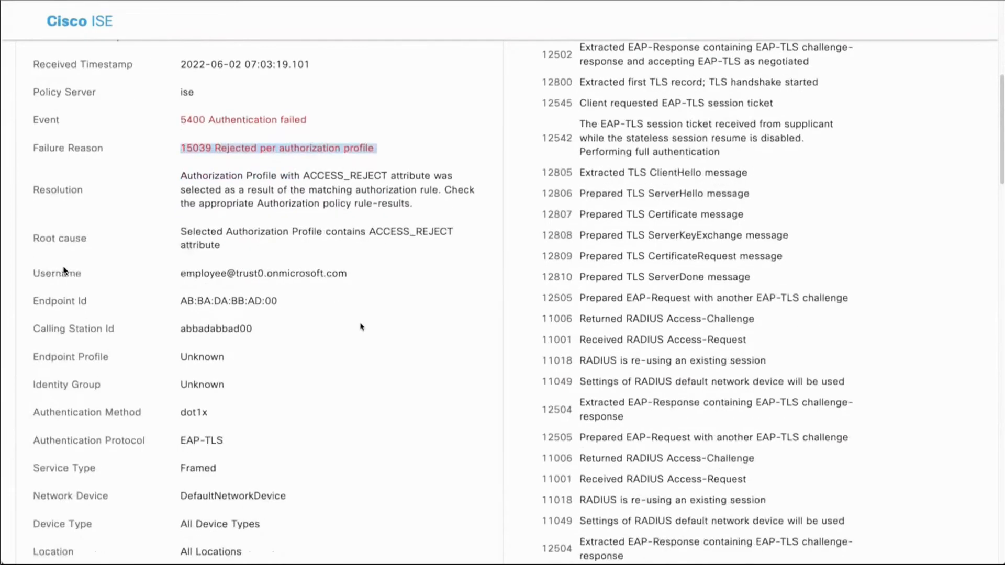
scroll(361, 327, "down", 8)
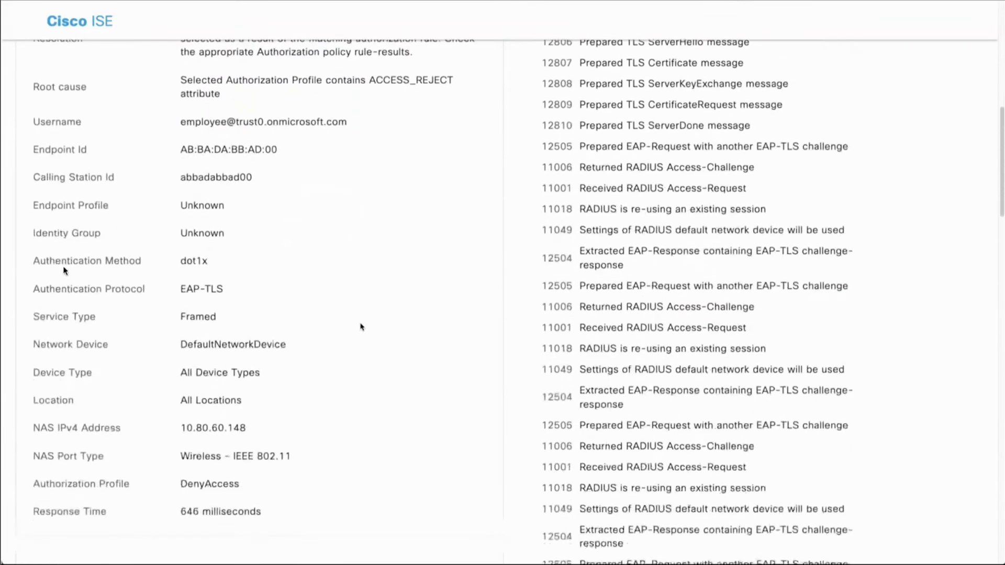
scroll(360, 327, "down", 3)
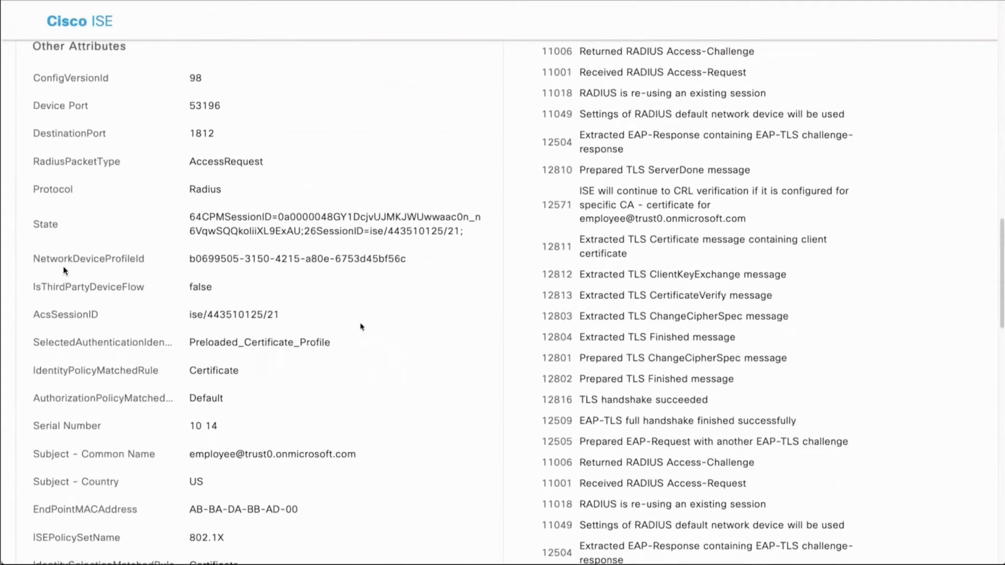
double_click(269, 343)
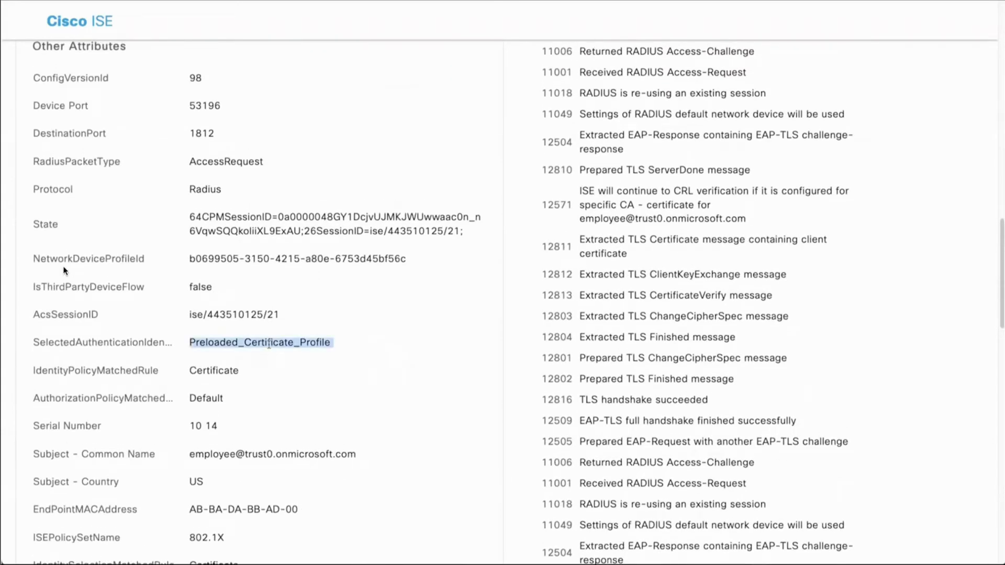
double_click(227, 370)
left_click_drag(365, 453, 189, 457)
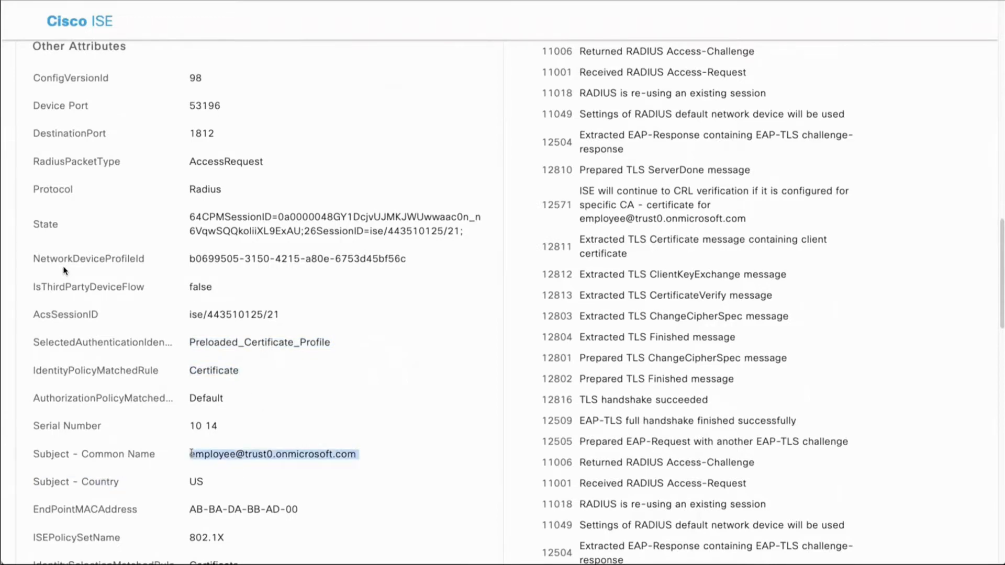
Step: Examine the report's processing steps for the identity policy evaluation, the trust0_Azure_AD attribute queries and the authorization profile selection
scroll(65, 271, "down", 5)
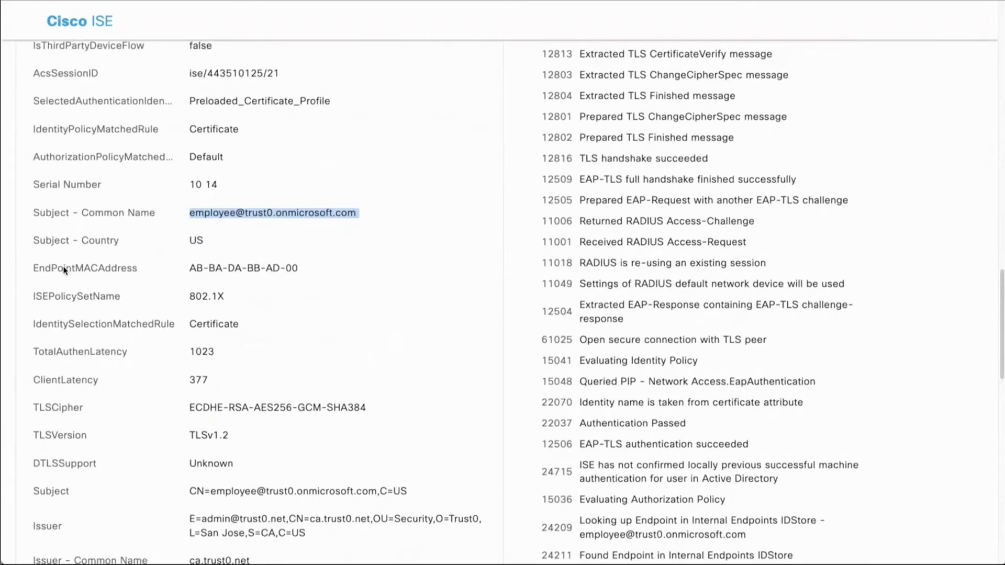
scroll(524, 465, "down", 5)
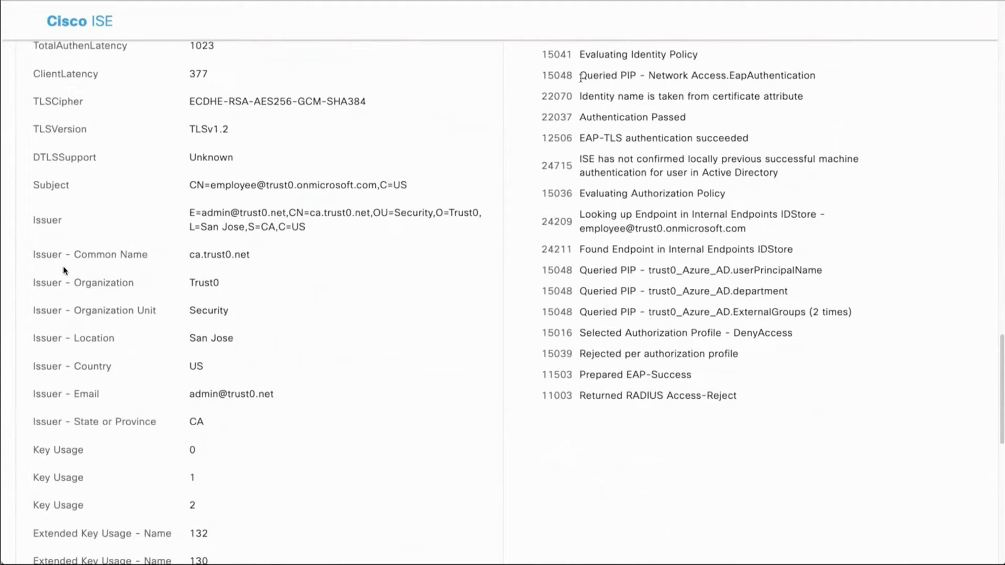
left_click_drag(580, 75, 578, 257)
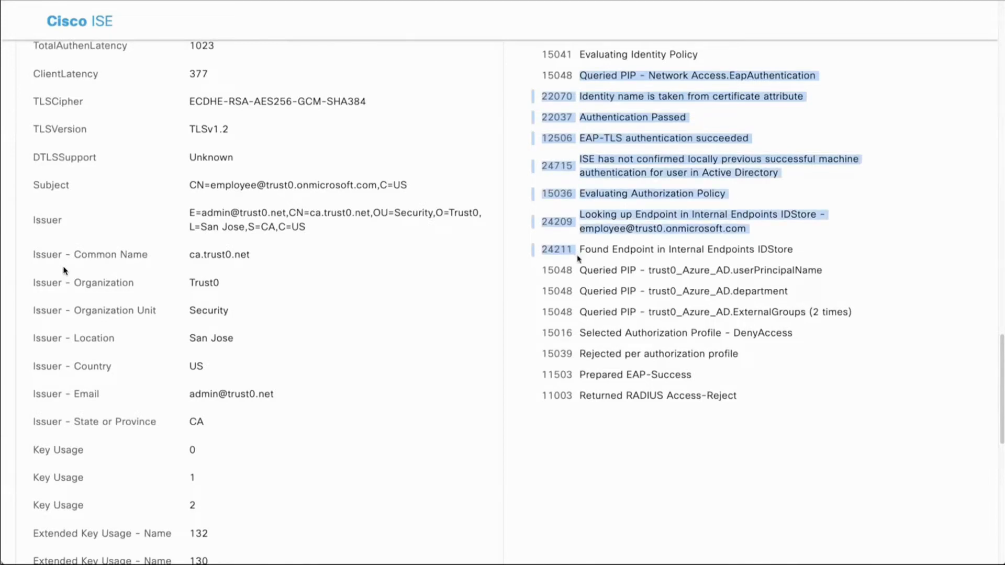
left_click_drag(857, 314, 536, 273)
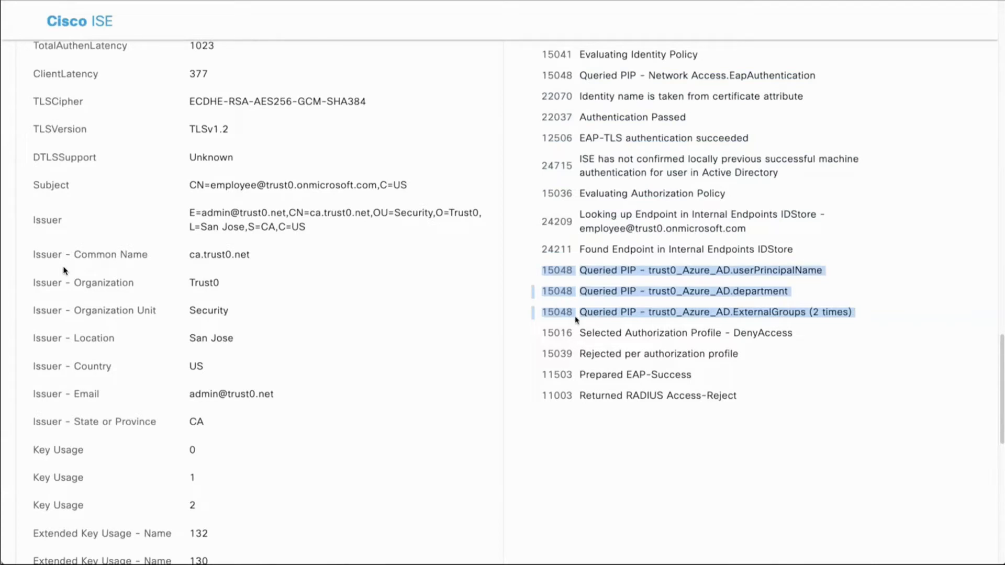
triple_click(602, 331)
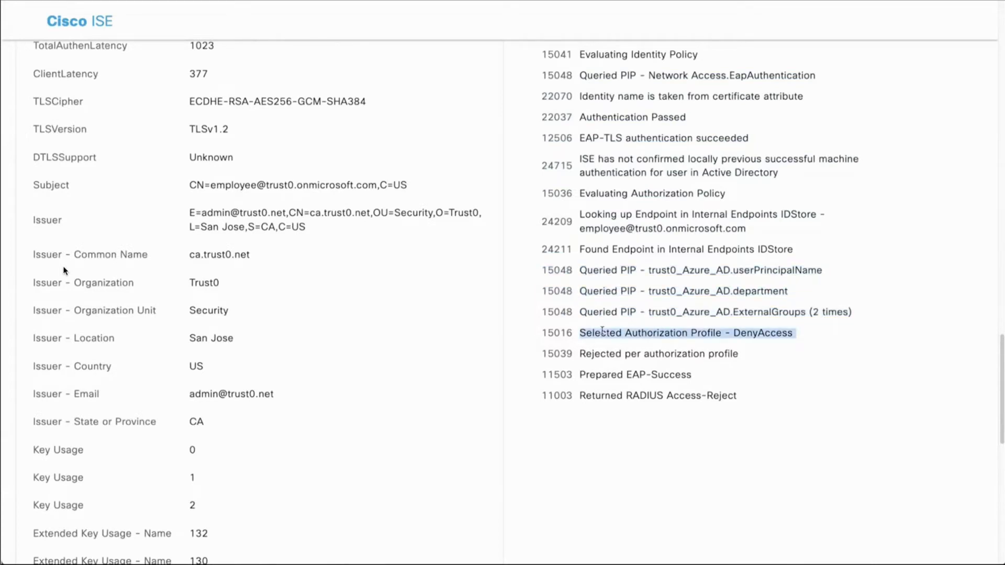
Step: Leave the authentication report and open the Debug Log Configuration of the ise node in the Debug Wizard
left_click(149, 1)
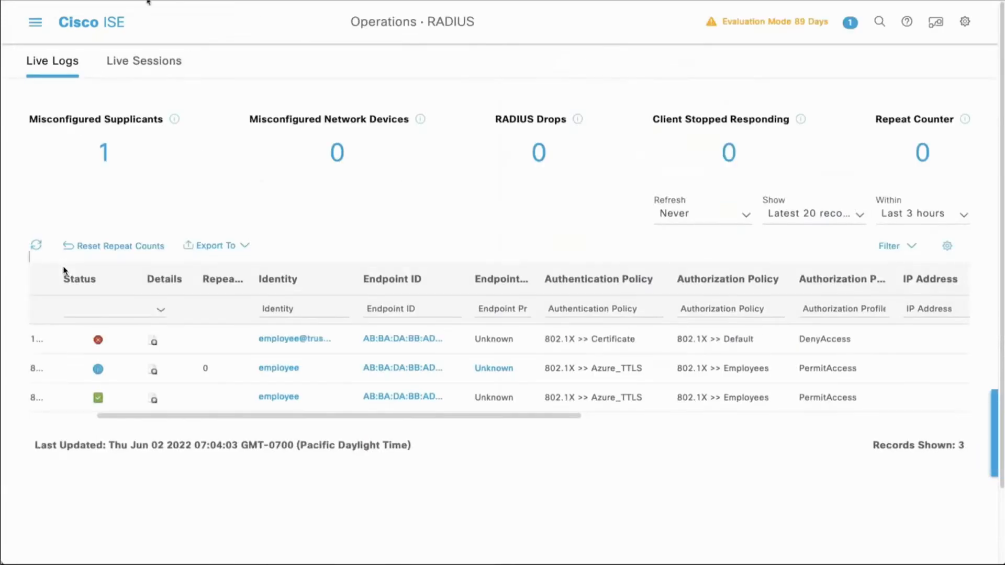
left_click(34, 23)
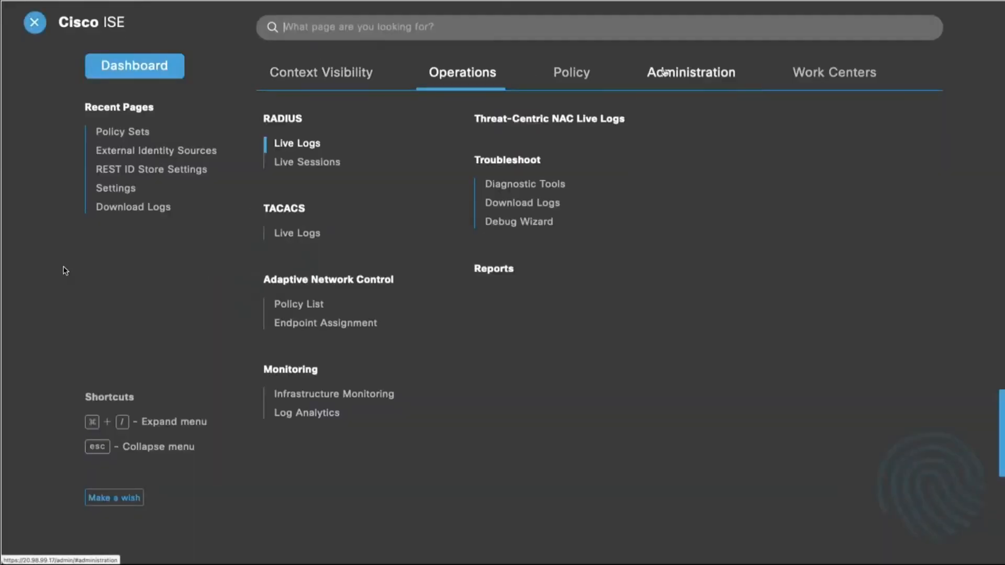
left_click(509, 204)
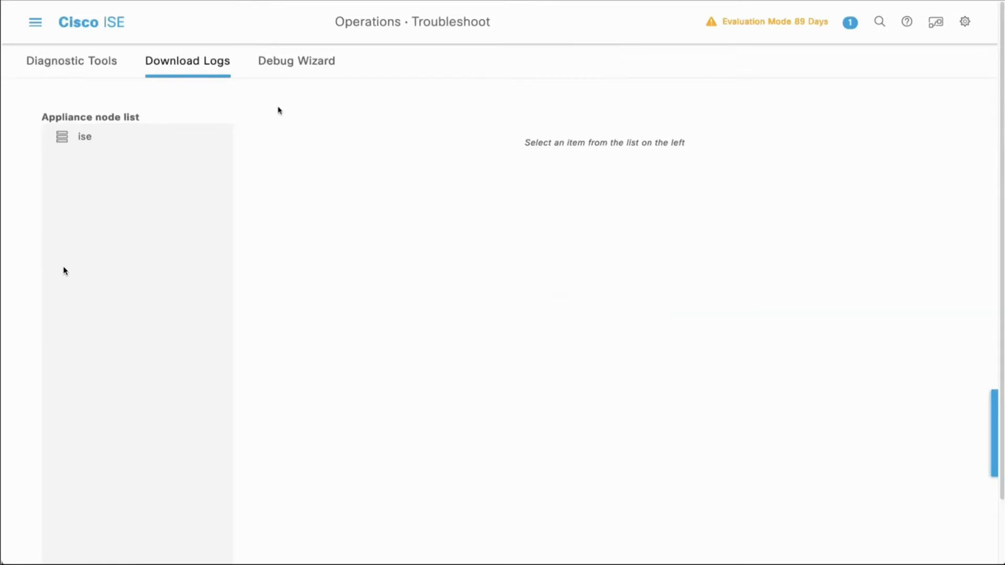
left_click(282, 73)
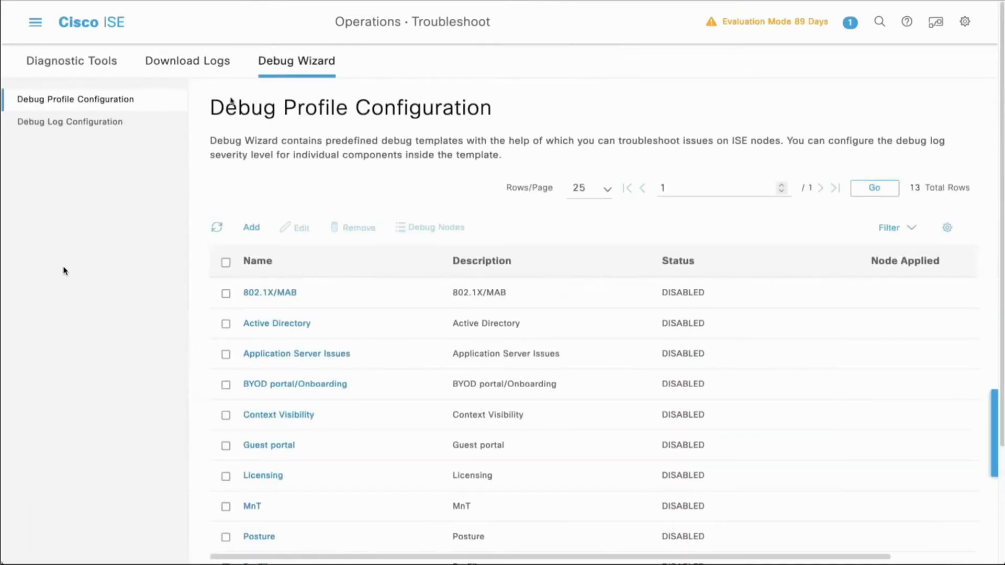
left_click(85, 126)
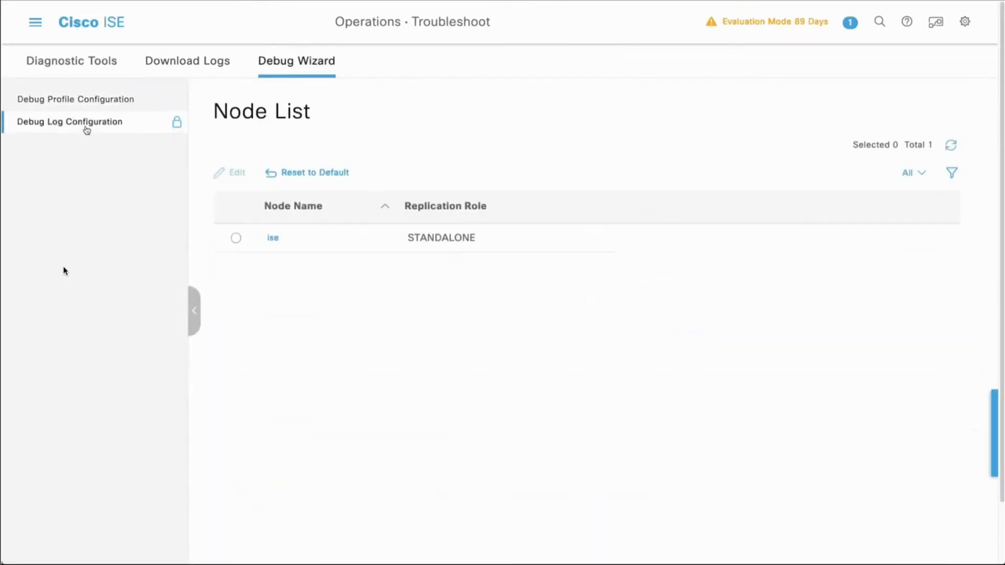
left_click(272, 238)
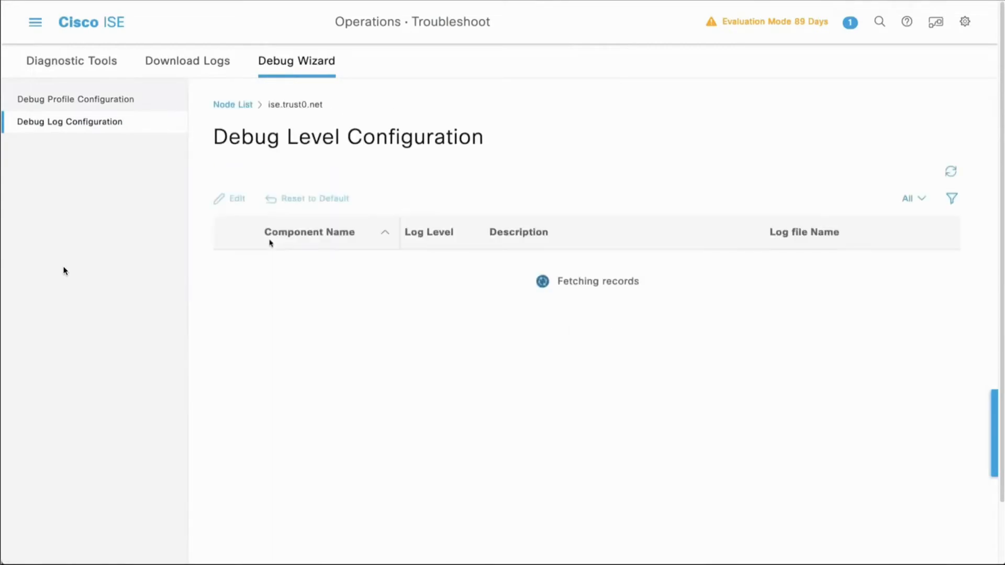
Step: Find the rest-id-store component in the debug level list and choose DEBUG as its log level
scroll(354, 425, "down", 10)
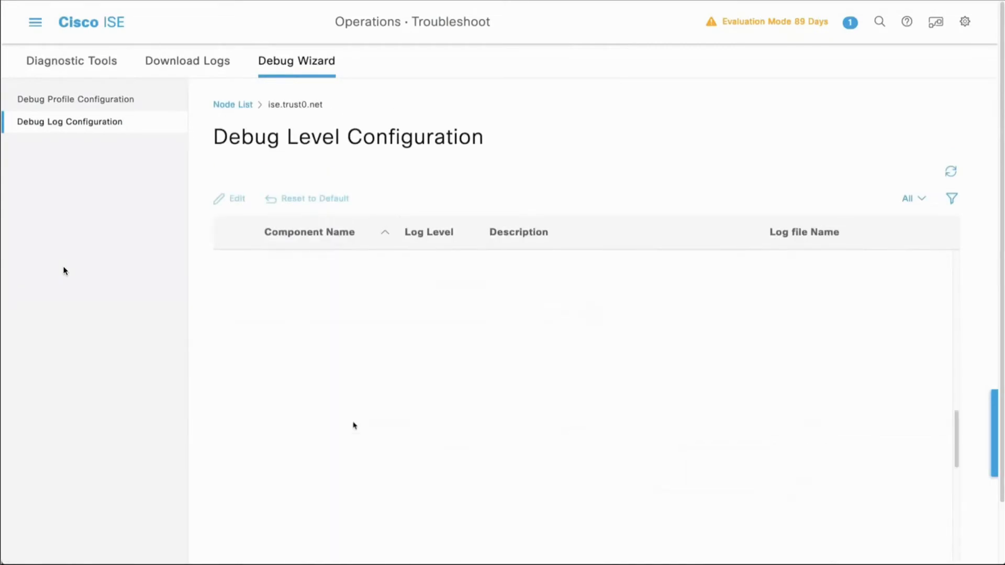
scroll(354, 425, "down", 5)
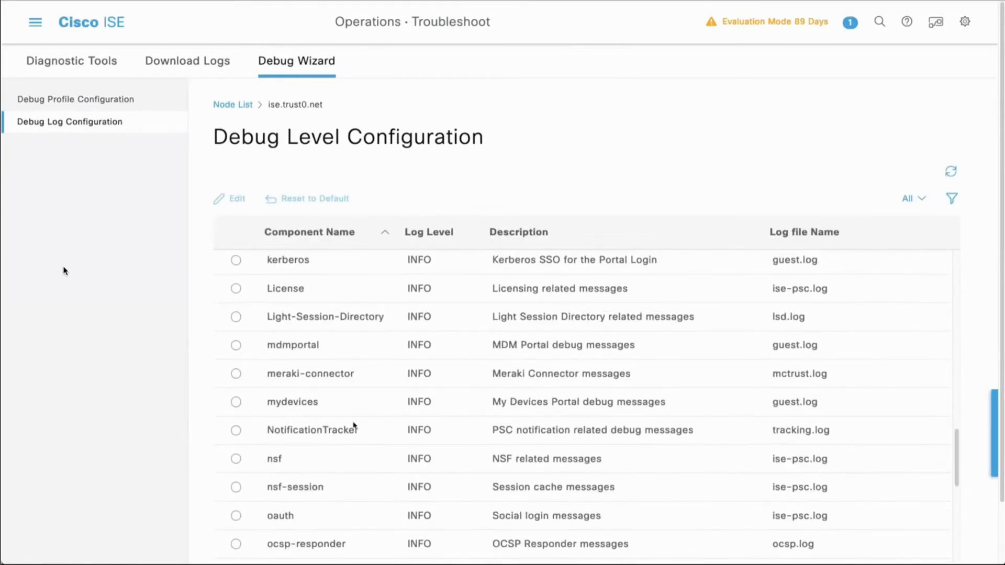
scroll(354, 426, "down", 10)
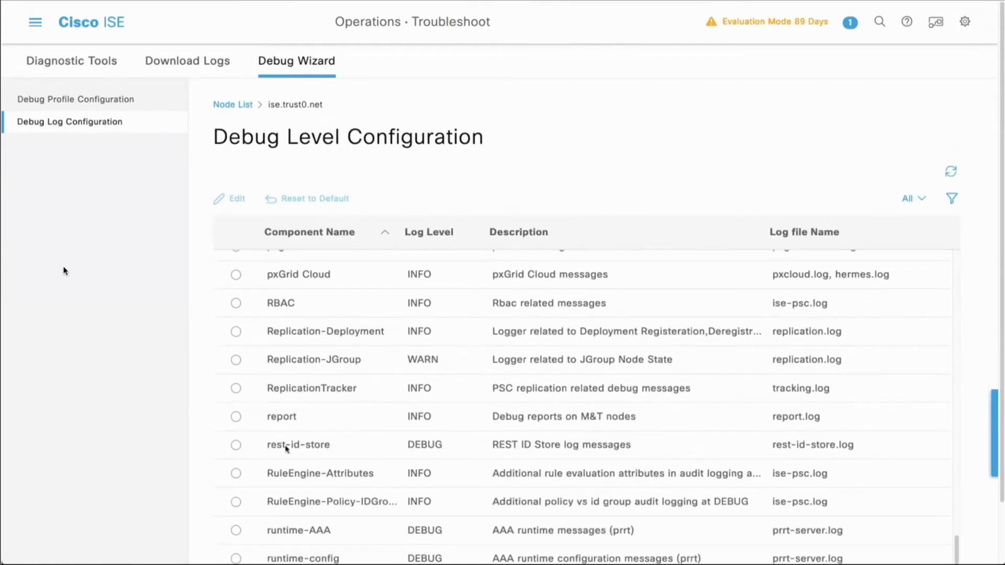
left_click(416, 446)
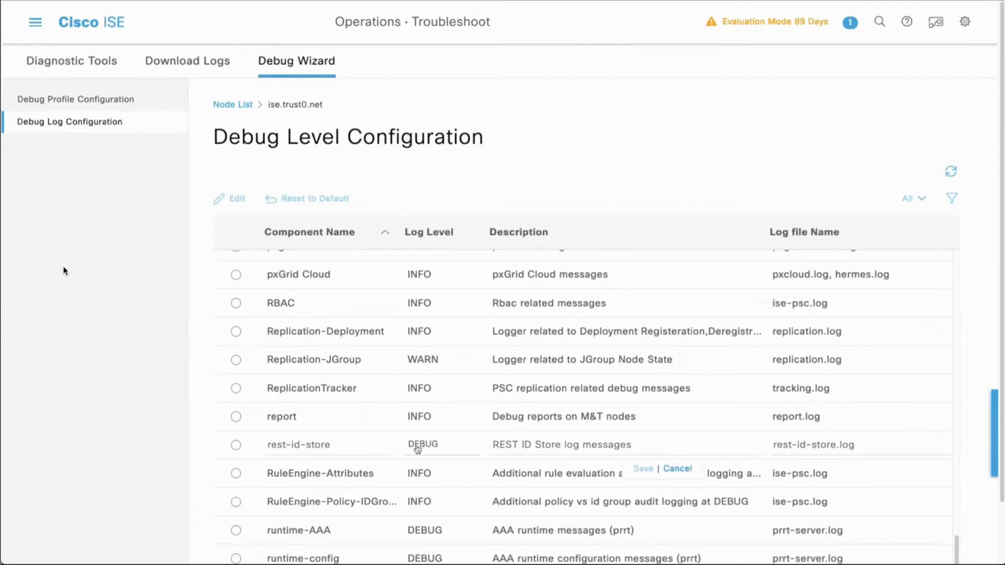
left_click(417, 449)
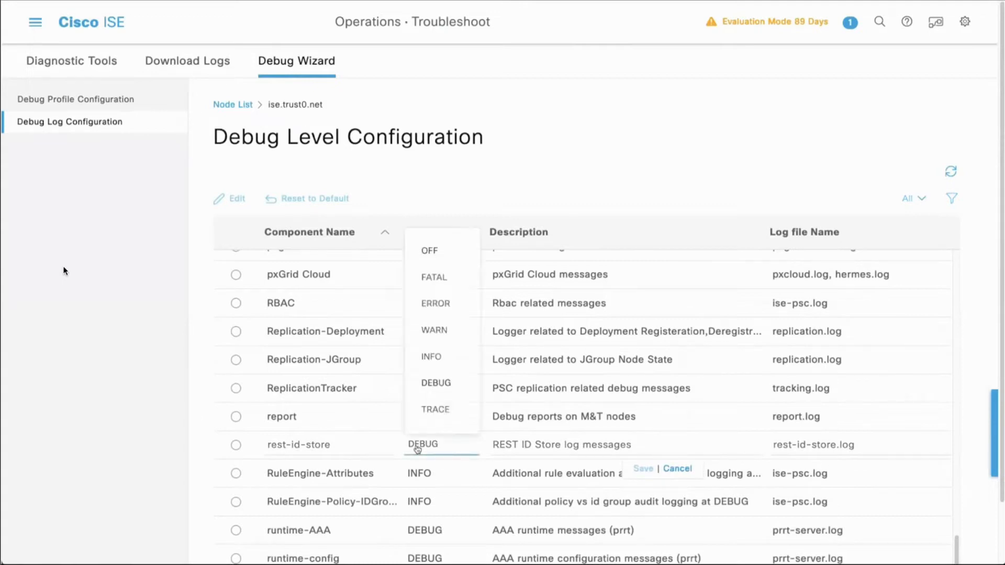
left_click(435, 389)
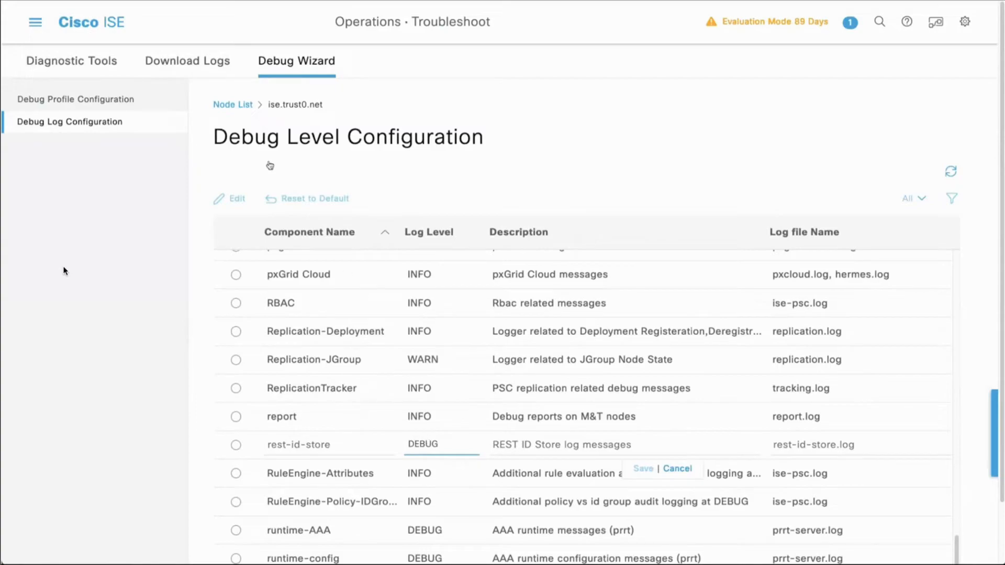
Step: Discard the unsaved log level edit and expand the rest-id-store group in the ise node's downloadable debug logs
left_click(195, 65)
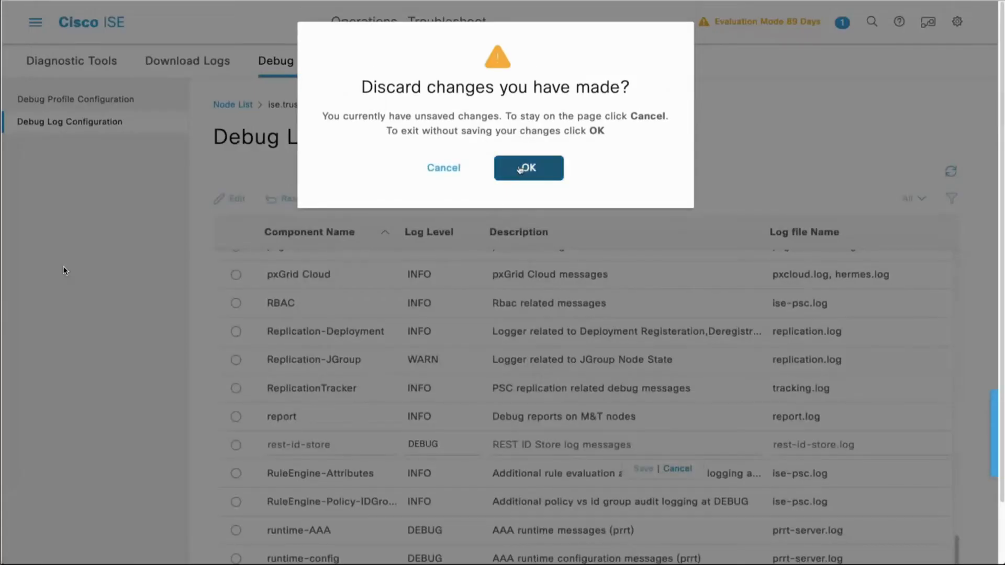
left_click(519, 169)
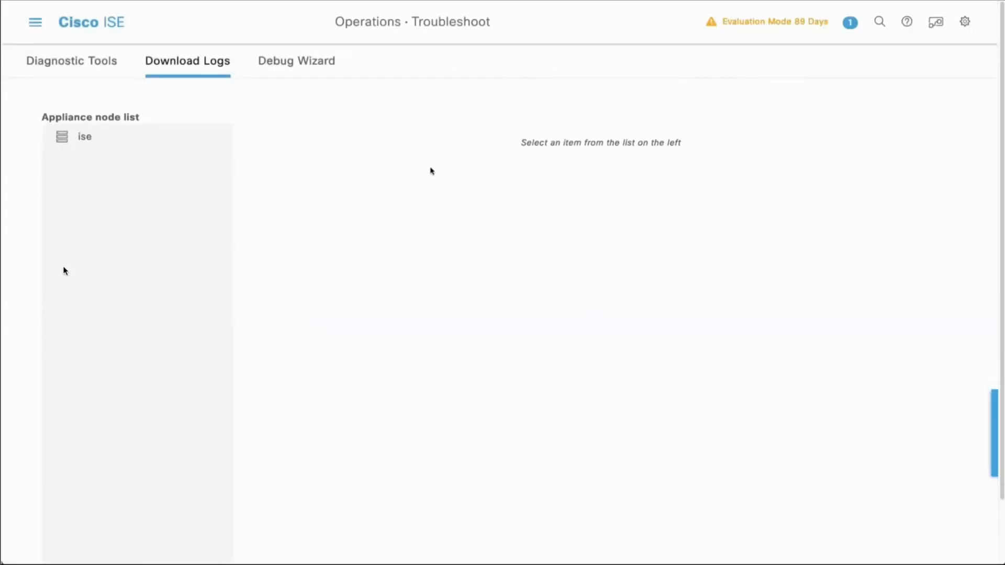
left_click(84, 138)
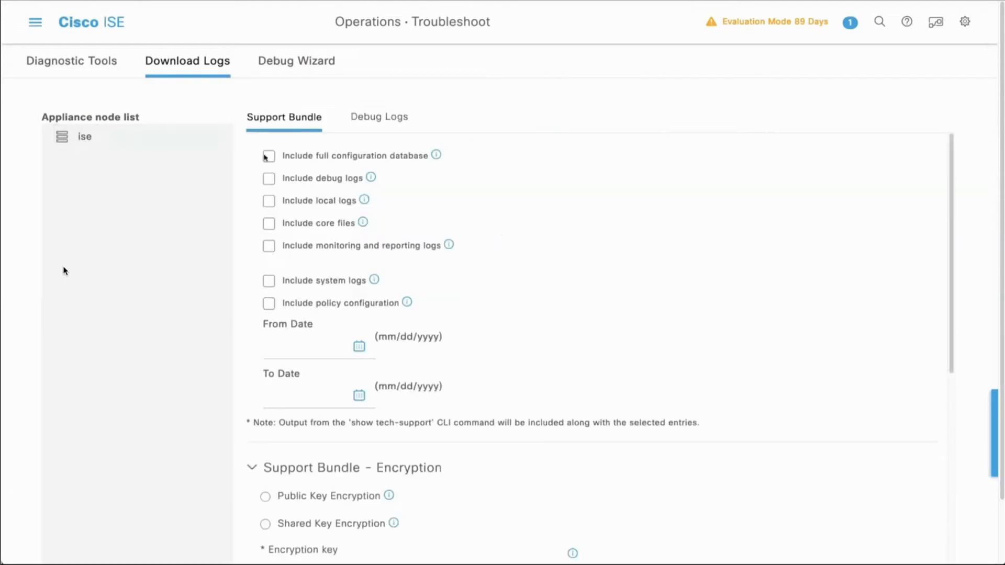
left_click(399, 117)
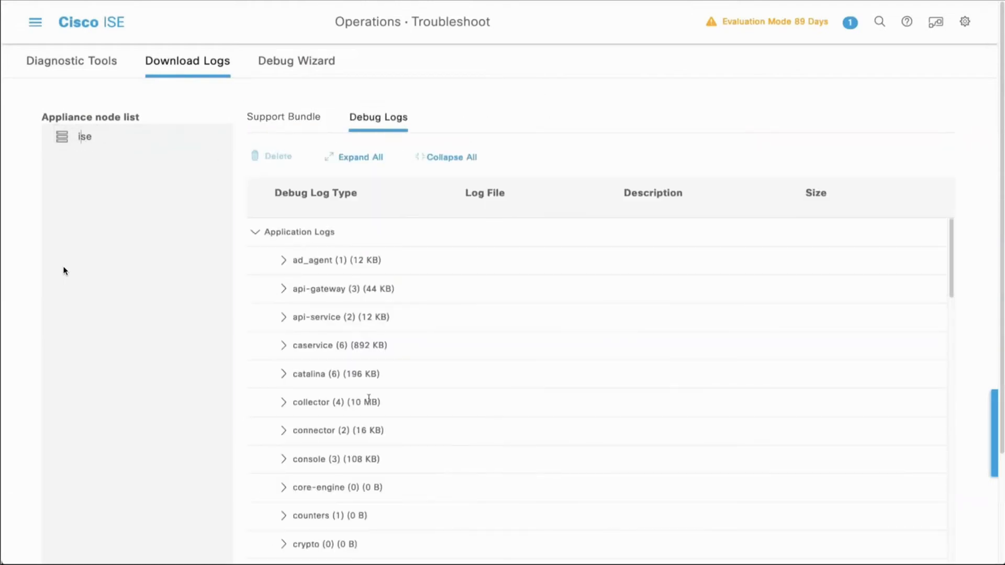
scroll(369, 398, "down", 15)
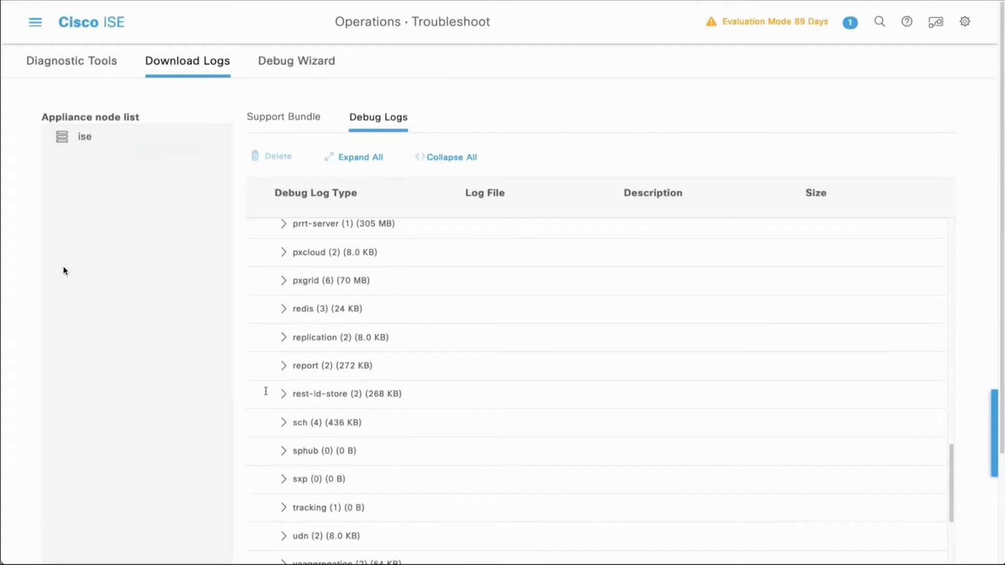
left_click(283, 394)
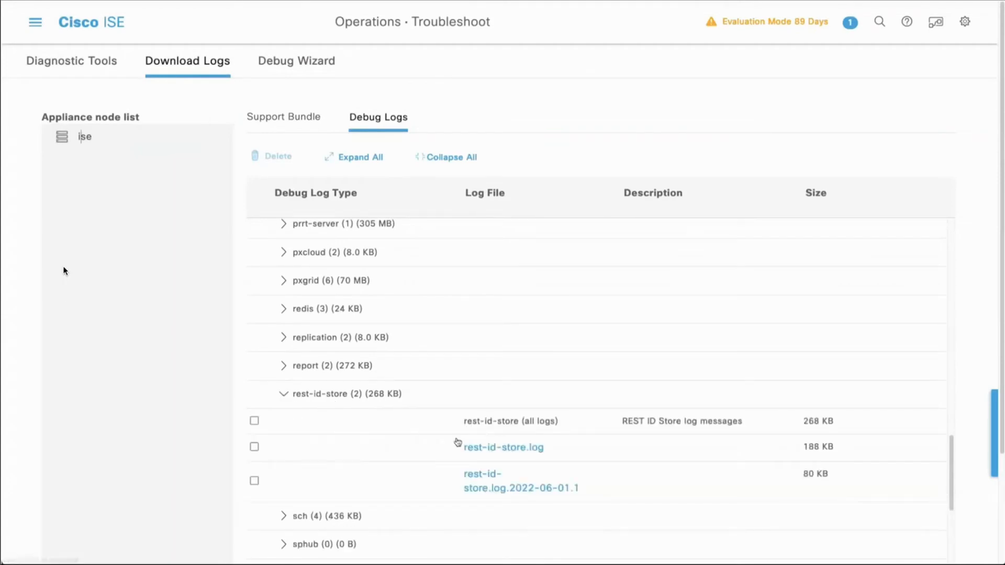
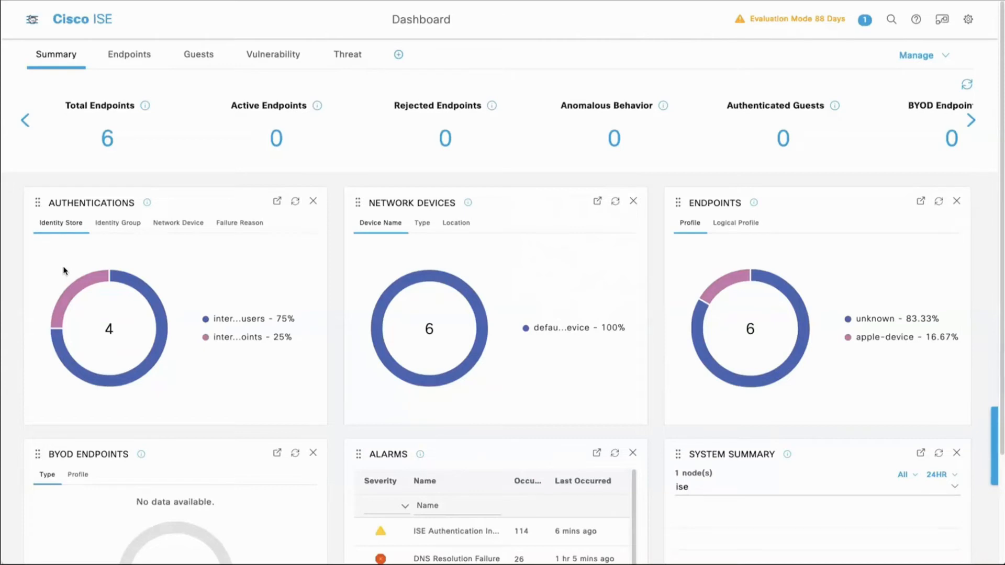
Step: Open the External Servers list under the network resources administration and start adding a new external connector
left_click(32, 19)
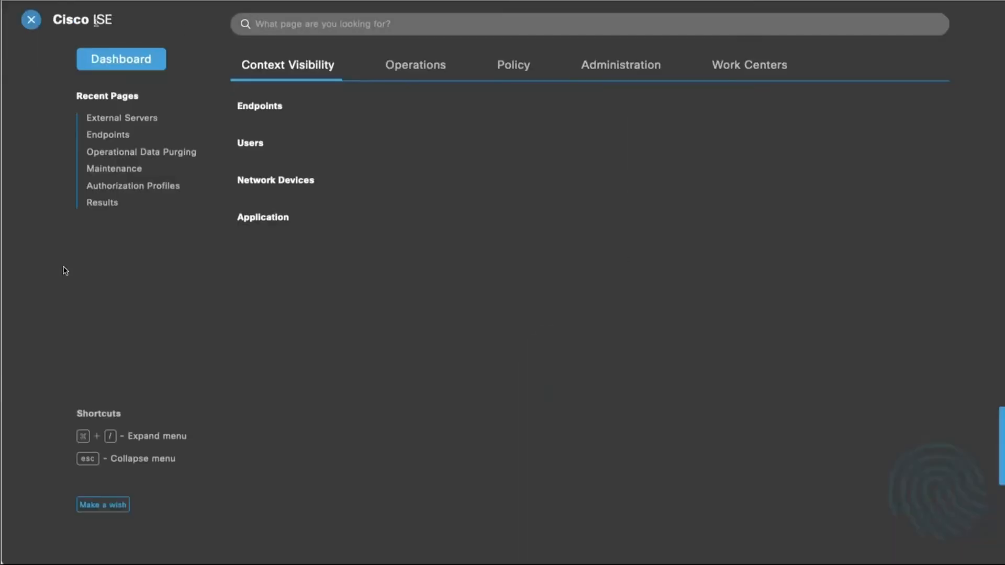
left_click(599, 67)
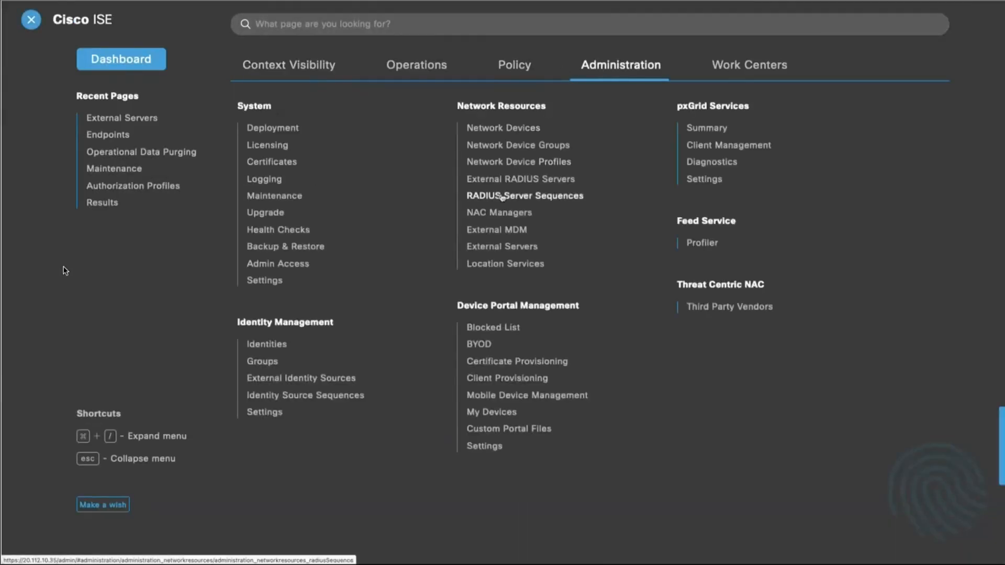
left_click(494, 253)
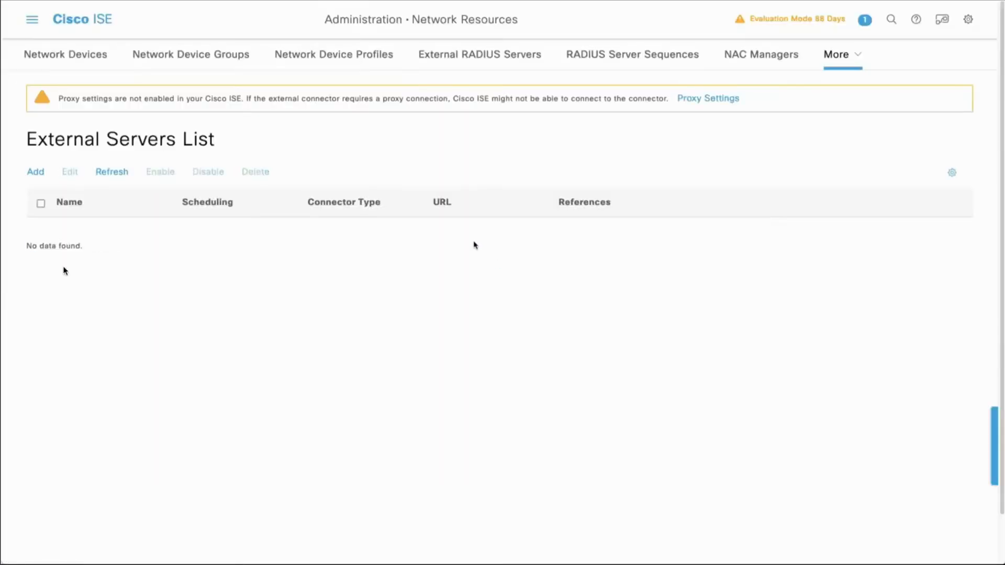
left_click(33, 174)
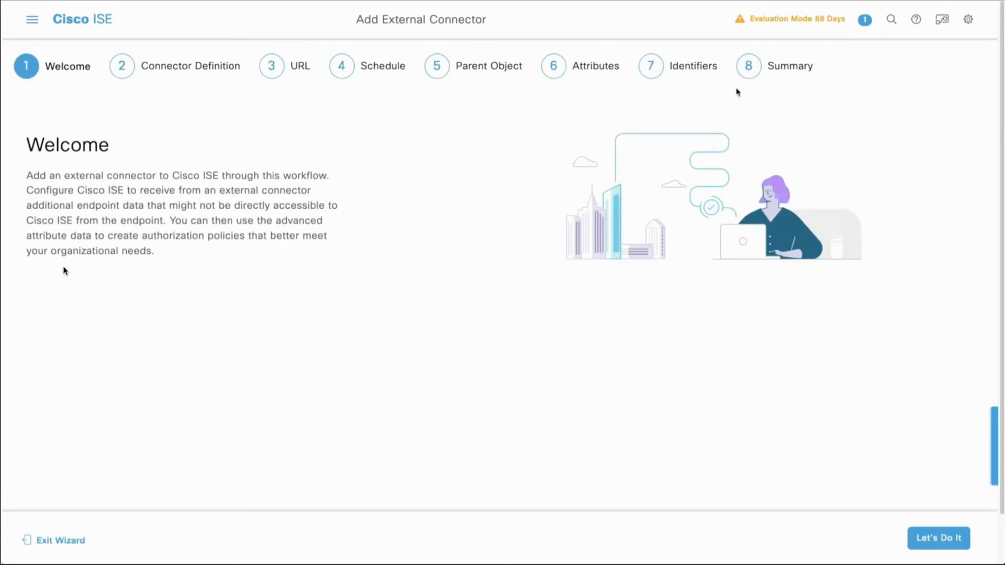
left_click(938, 538)
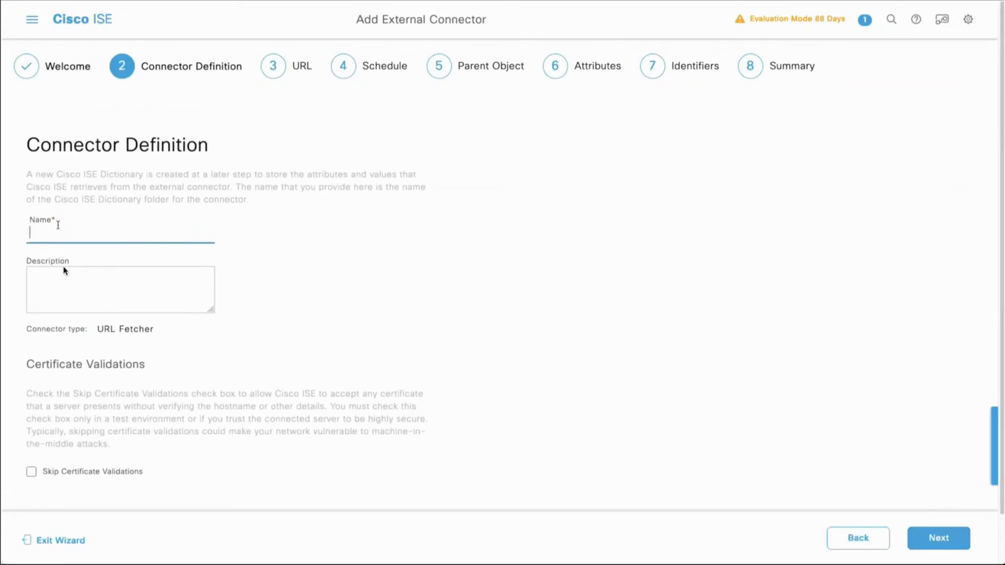
Step: Name the connector SNOW_CMDB, enable Skip Certificate Validations and continue to the URL settings
type("SNOW_CMDB")
left_click(31, 471)
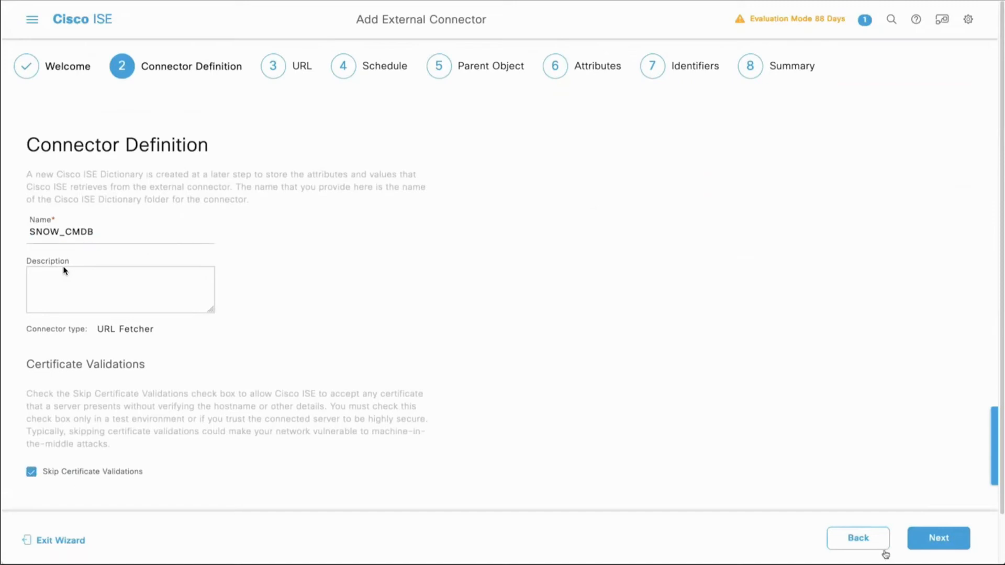
left_click(919, 537)
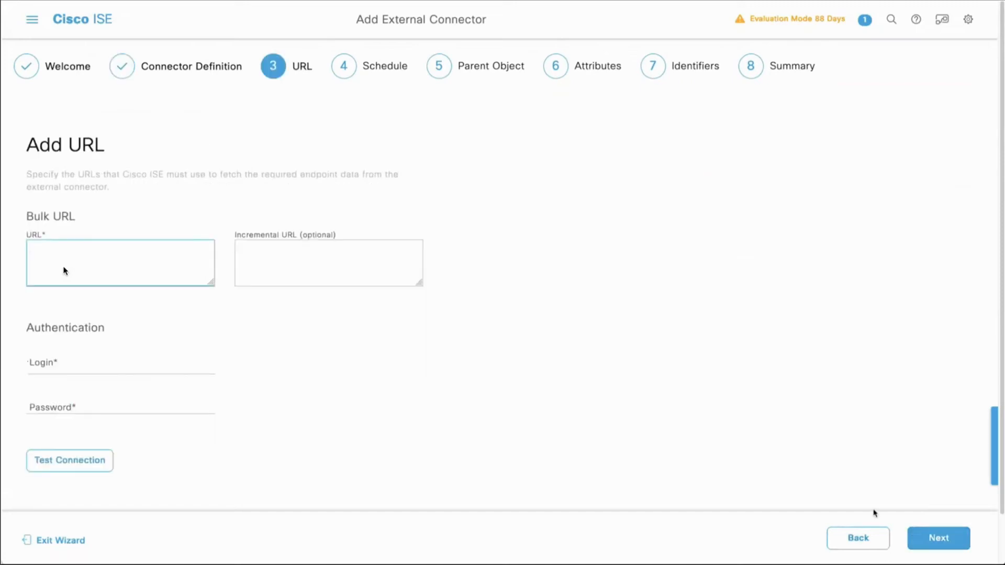
key("ctrl+v")
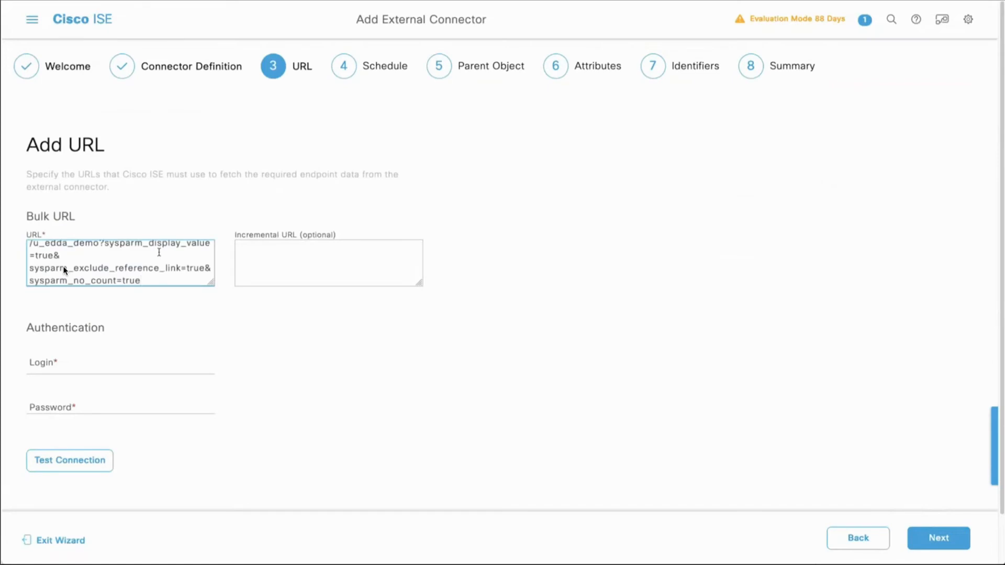
left_click(68, 368)
type("einarnn")
key("Tab")
key("ctrl+v")
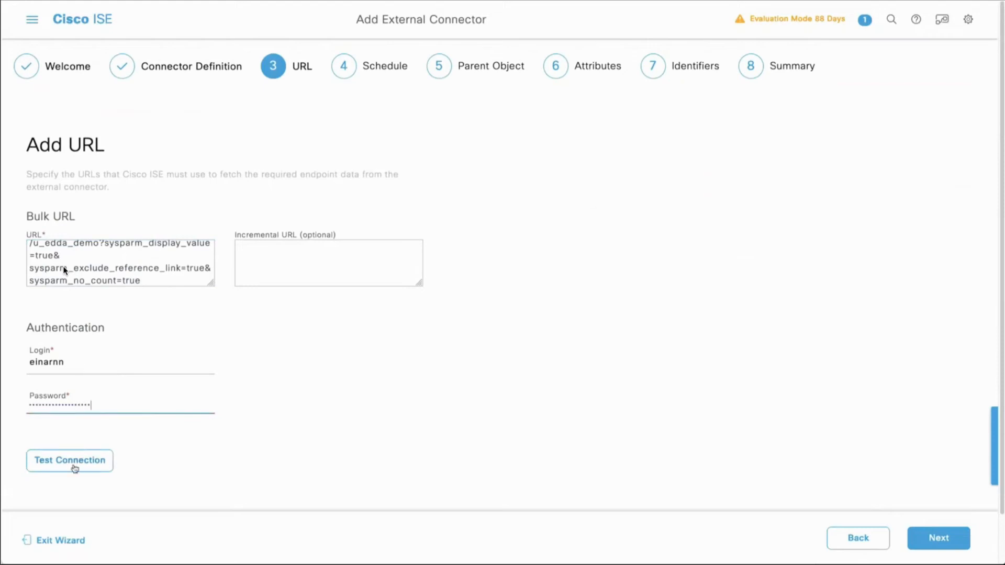
Step: Test the connector's connection, leave the incremental URL empty and continue to the synchronization schedule
left_click(74, 468)
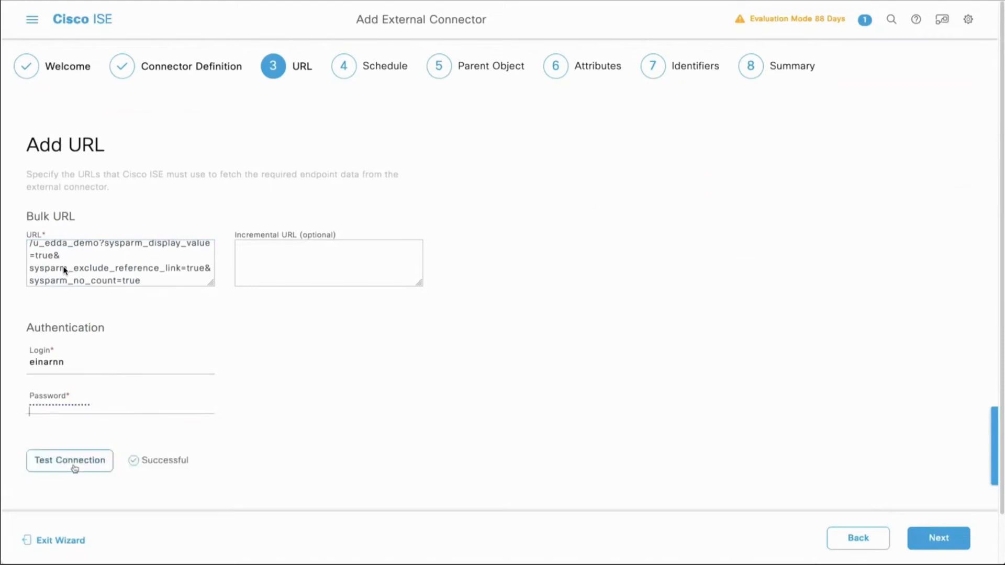
double_click(160, 470)
left_click(281, 247)
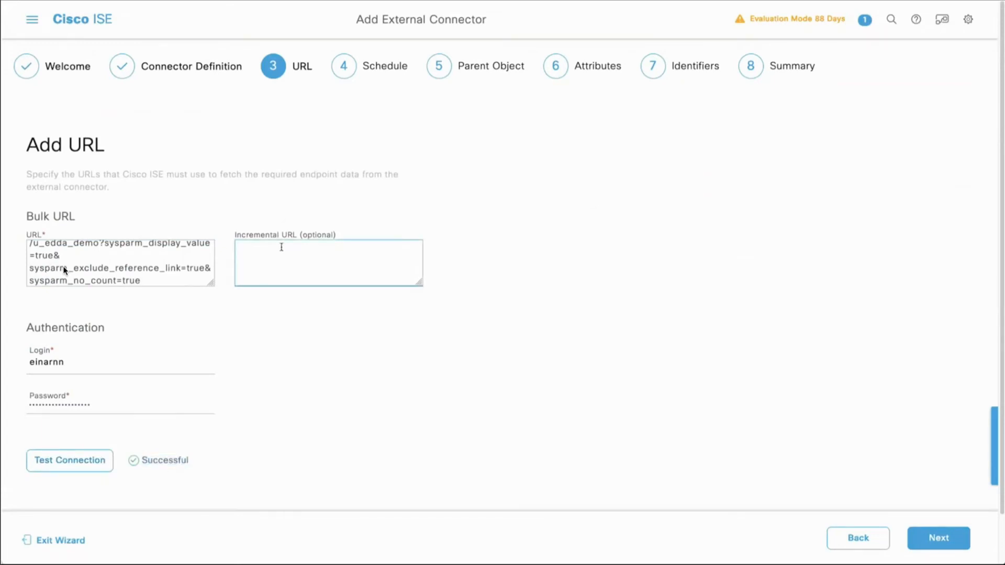
left_click(923, 536)
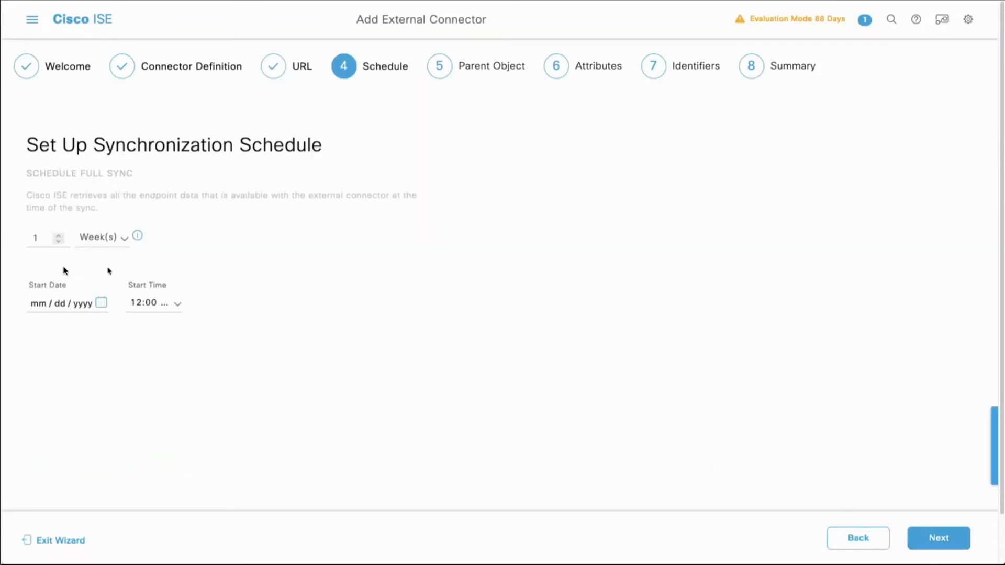
Step: Set the full sync to start on 05/17/2022 at 7:00 PM, keeping the one-week interval, and continue
left_click(100, 303)
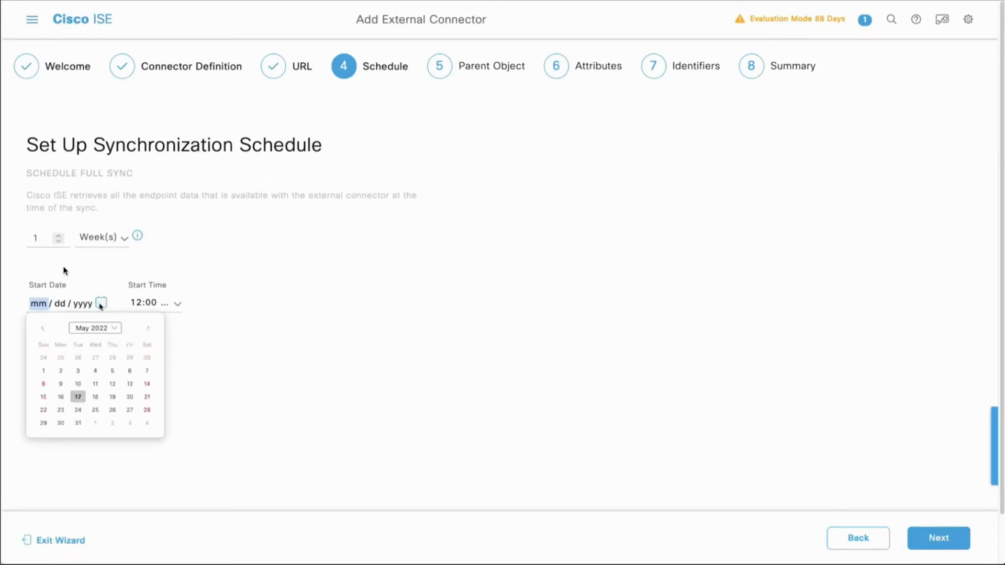
left_click(78, 397)
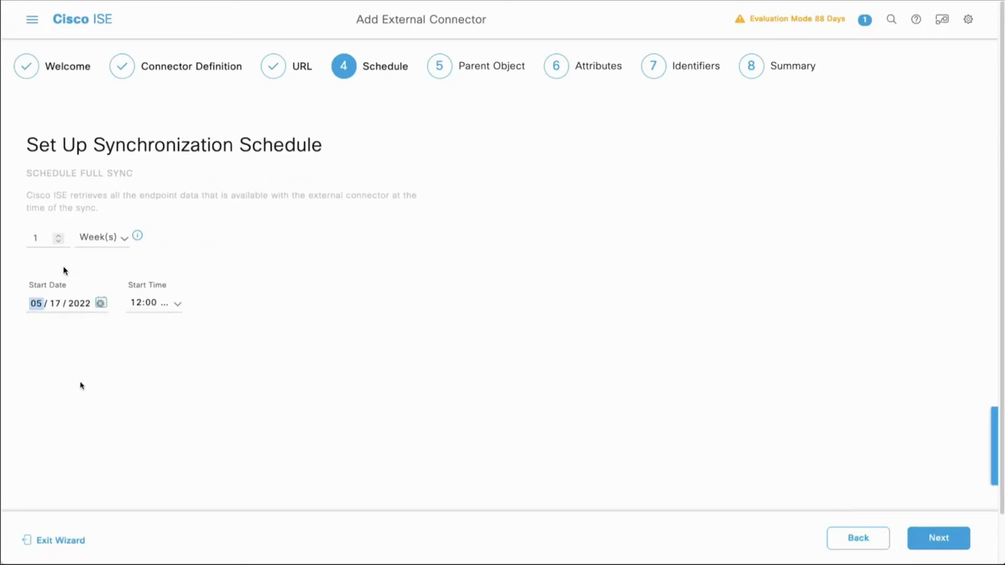
left_click(175, 307)
scroll(152, 361, "down", 10)
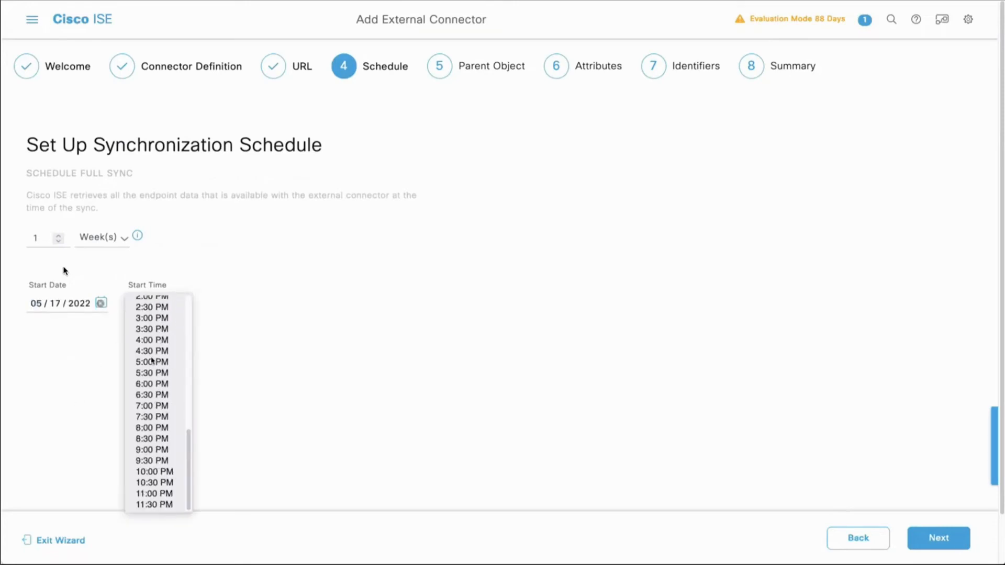
left_click(152, 406)
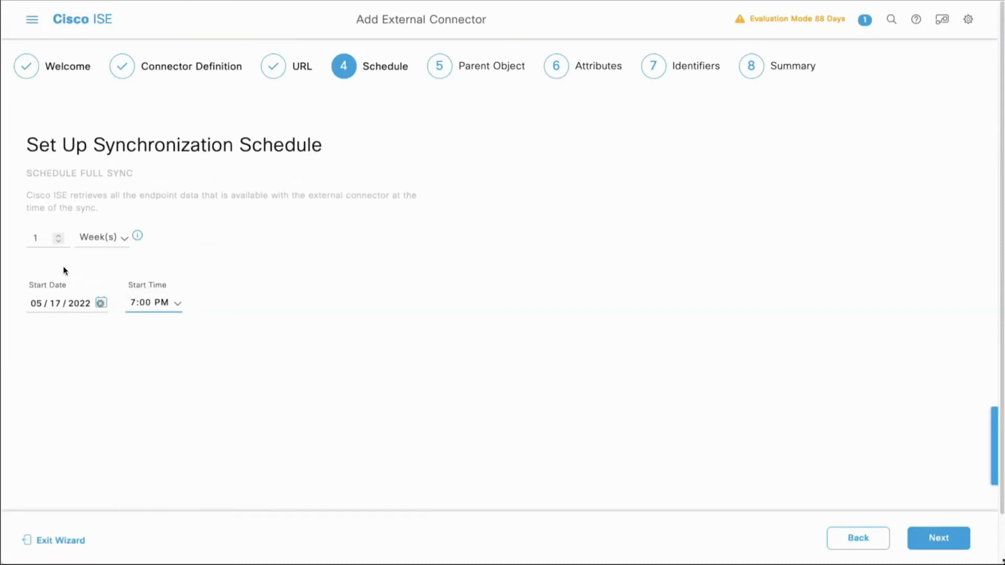
left_click(939, 539)
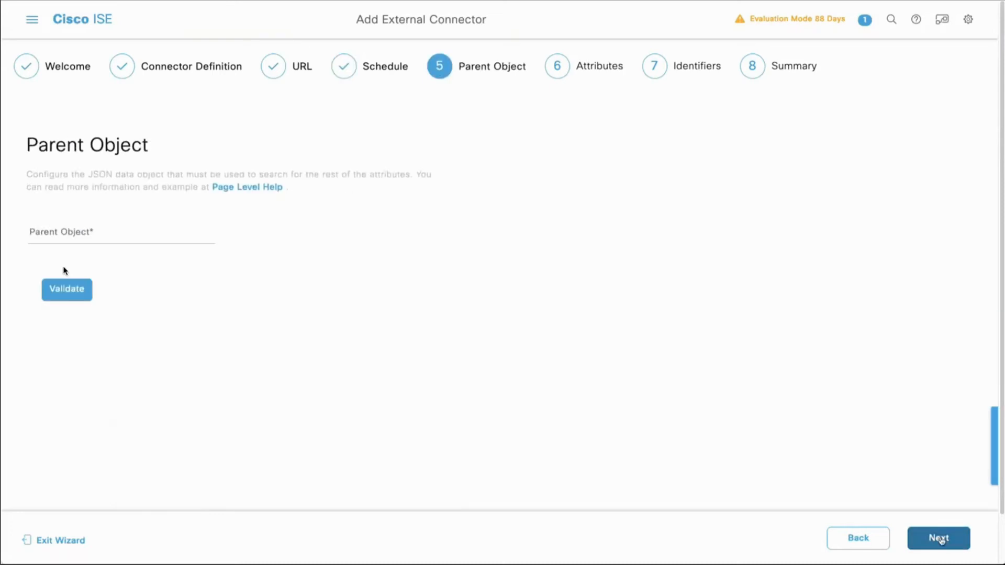
Step: Set the parent object to result, validate it and continue to the attribute selection
left_click(121, 229)
type("result")
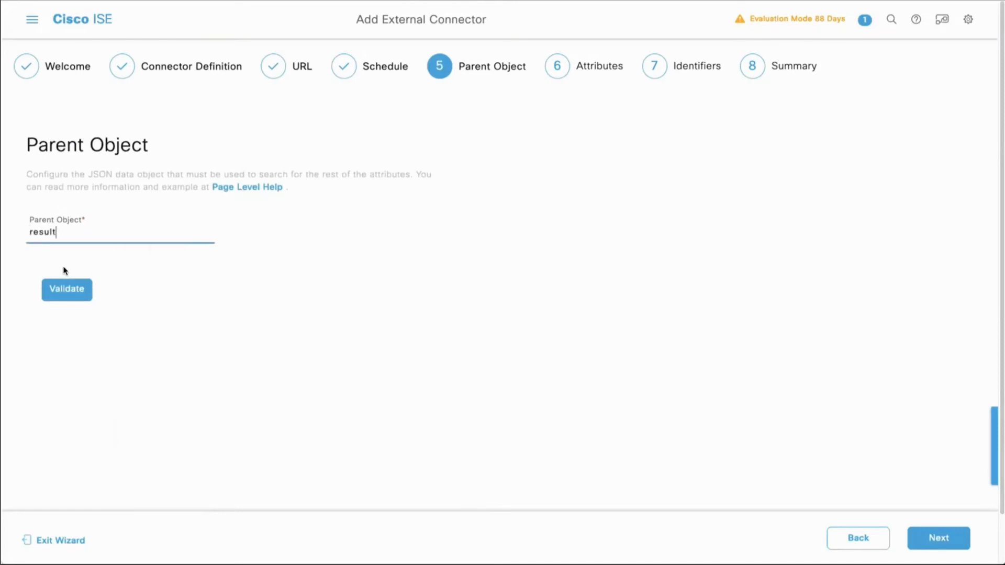
left_click(77, 295)
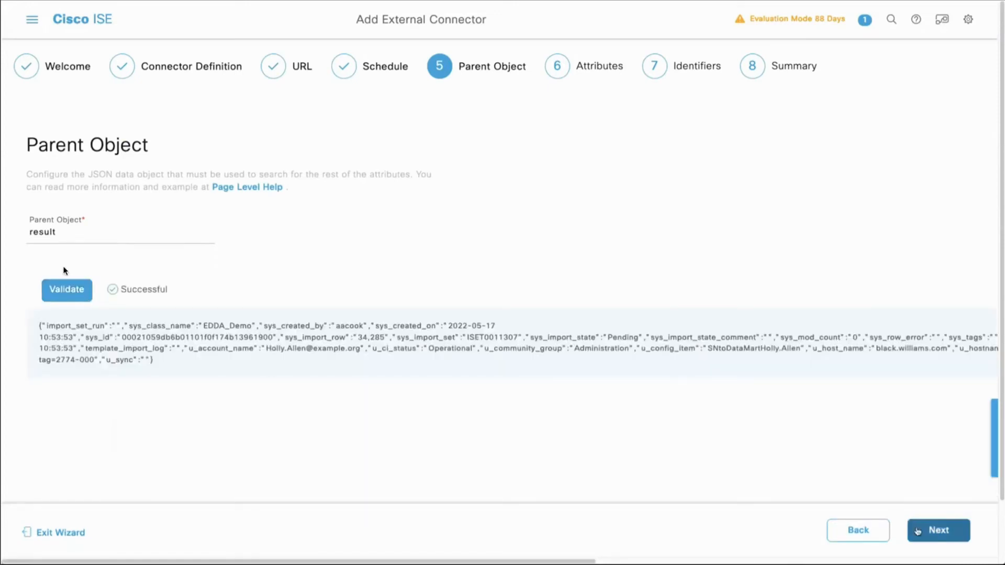
left_click(917, 531)
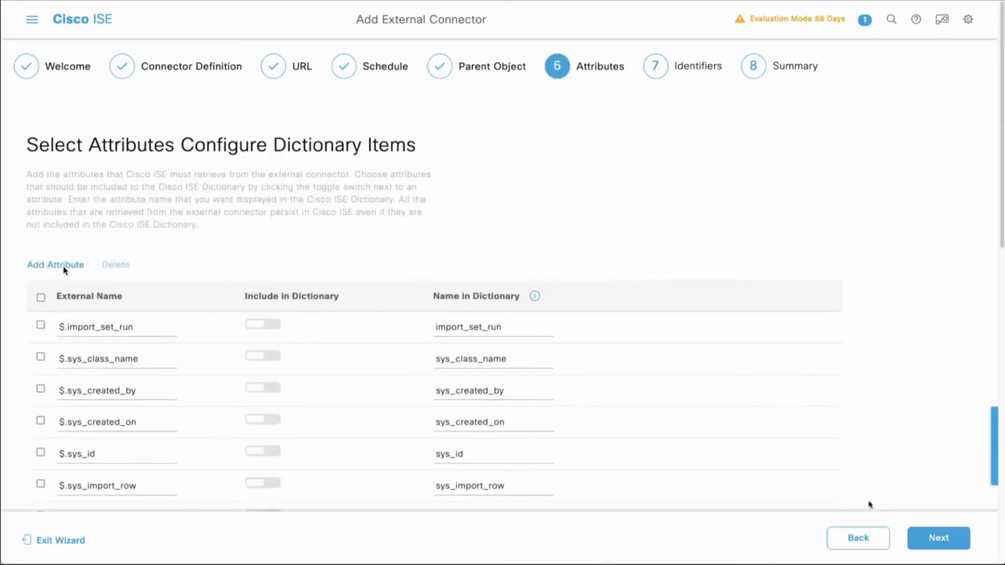
Step: Delete all attributes except sys_id, sys_updated_on, u_ci_status, u_community_group, u_macaddress and u_segmentation_group_tag
left_click(40, 298)
scroll(65, 270, "down", 5)
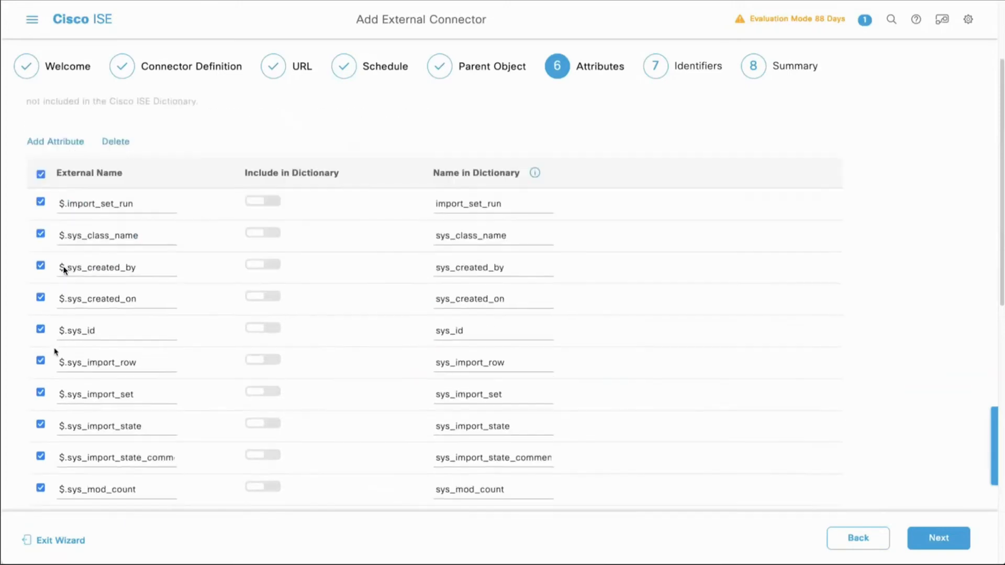
scroll(63, 269, "down", 3)
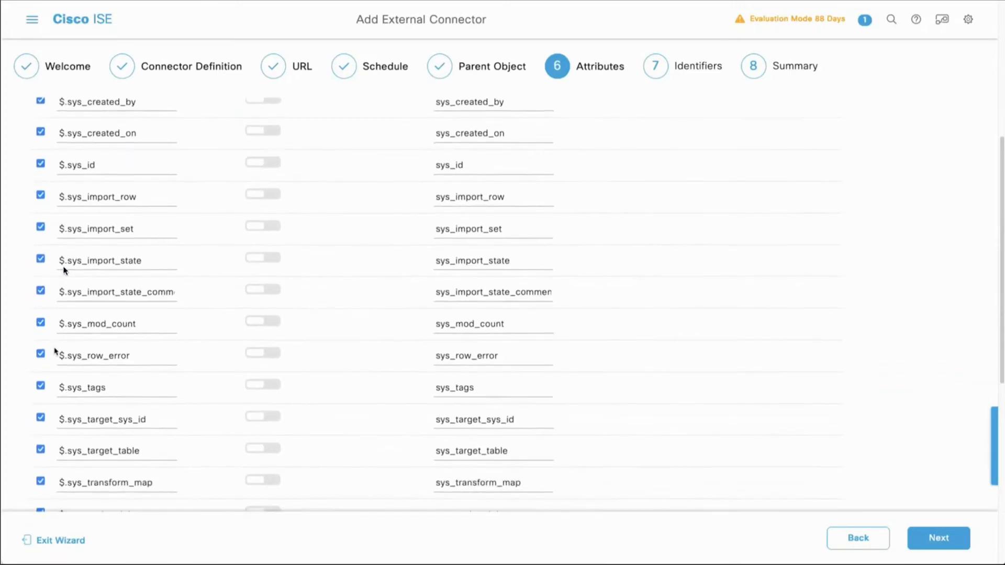
left_click(41, 418)
scroll(30, 391, "down", 1)
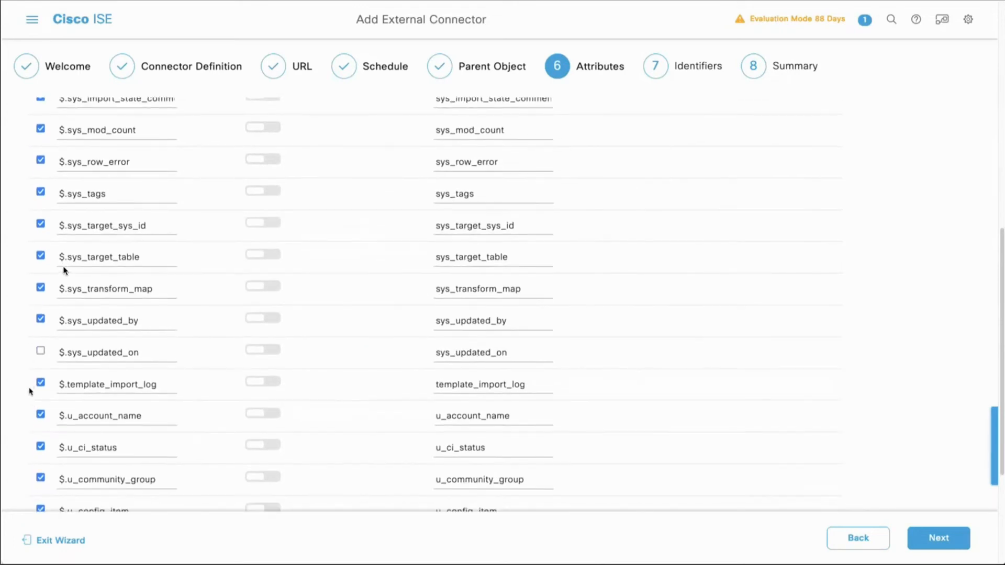
scroll(32, 181, "up", 3)
scroll(25, 189, "down", 2)
scroll(24, 188, "down", 3)
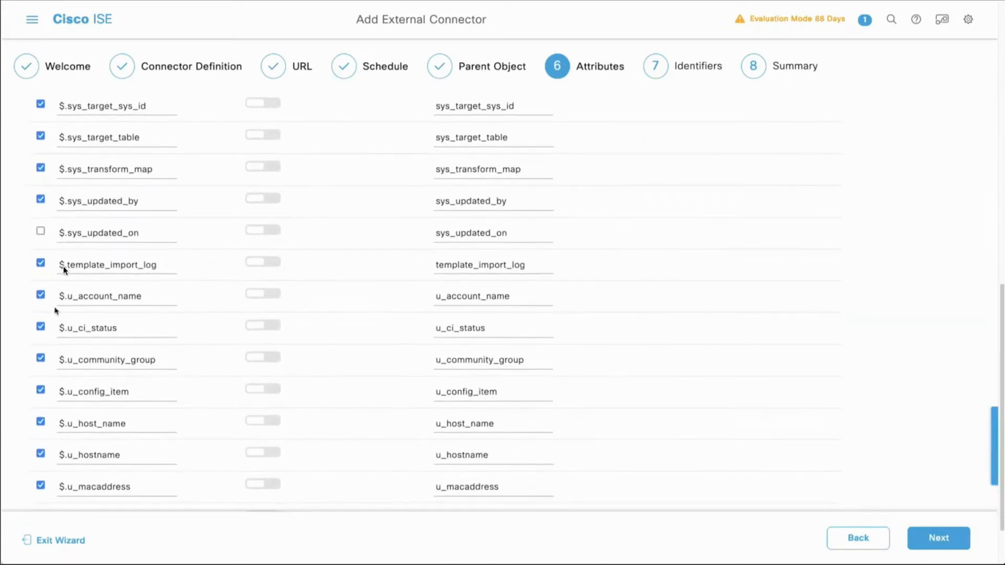
left_click(40, 358)
left_click(40, 327)
scroll(43, 329, "down", 1)
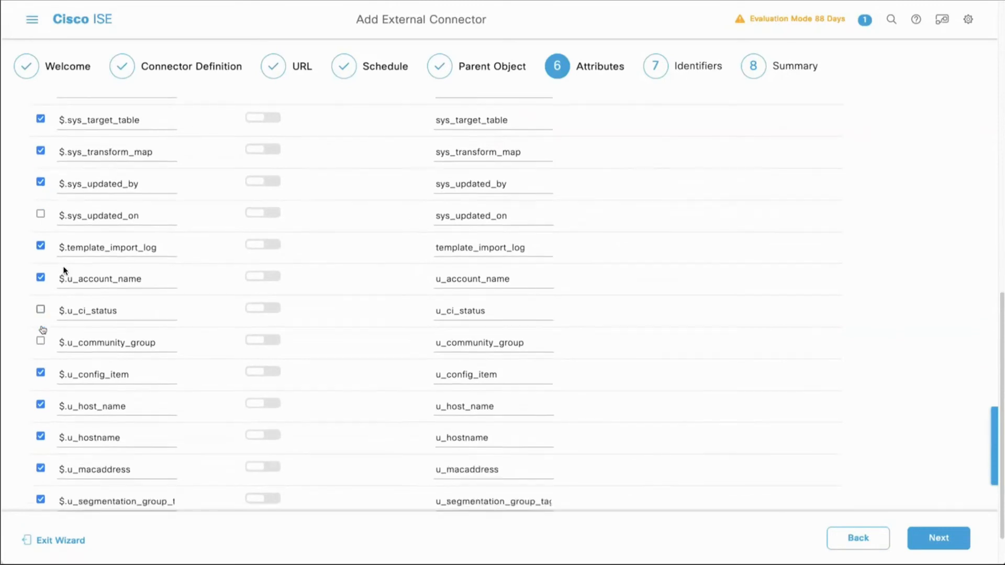
scroll(43, 330, "down", 1)
left_click(40, 414)
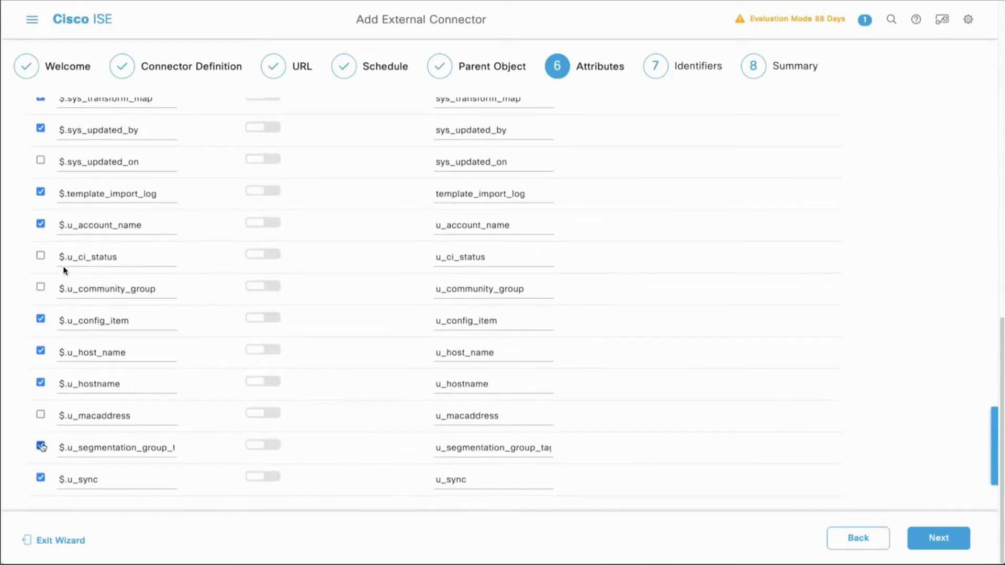
left_click(41, 447)
scroll(47, 430, "up", 9)
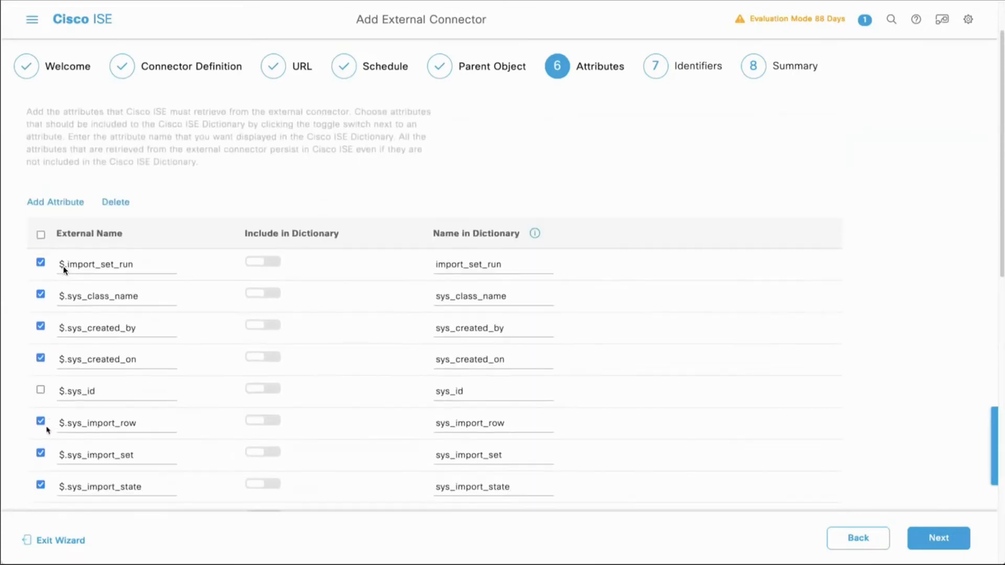
left_click(113, 205)
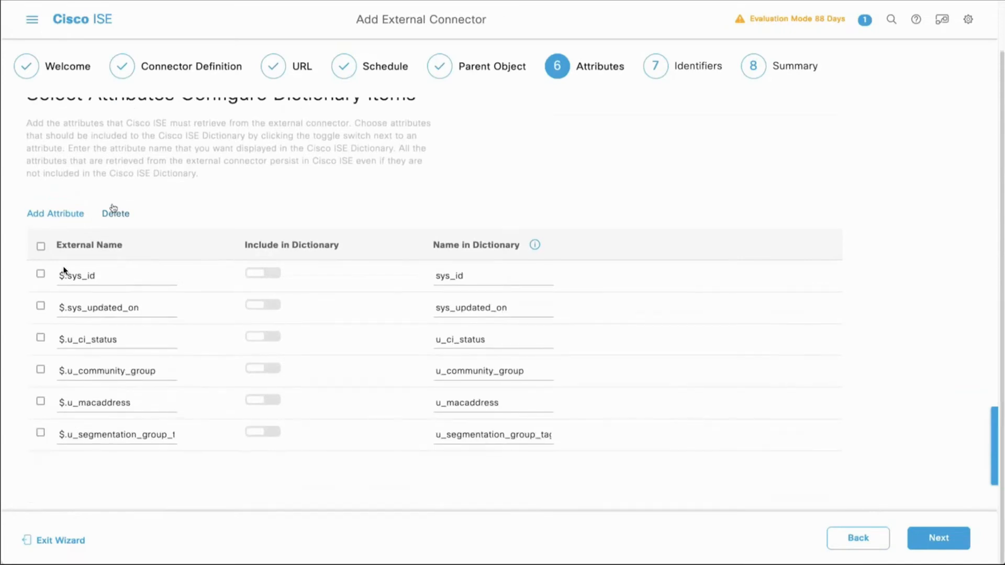
Step: Include all six remaining attributes in the dictionary under their default names and continue to the identifiers
left_click(263, 278)
left_click(262, 304)
left_click(263, 337)
left_click(262, 370)
left_click(262, 401)
left_click(266, 434)
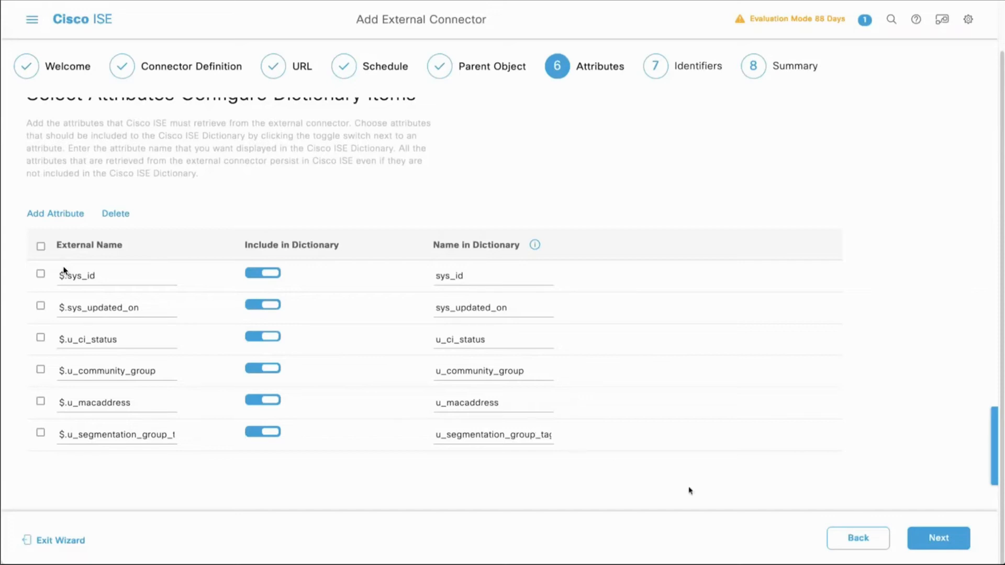
left_click(938, 543)
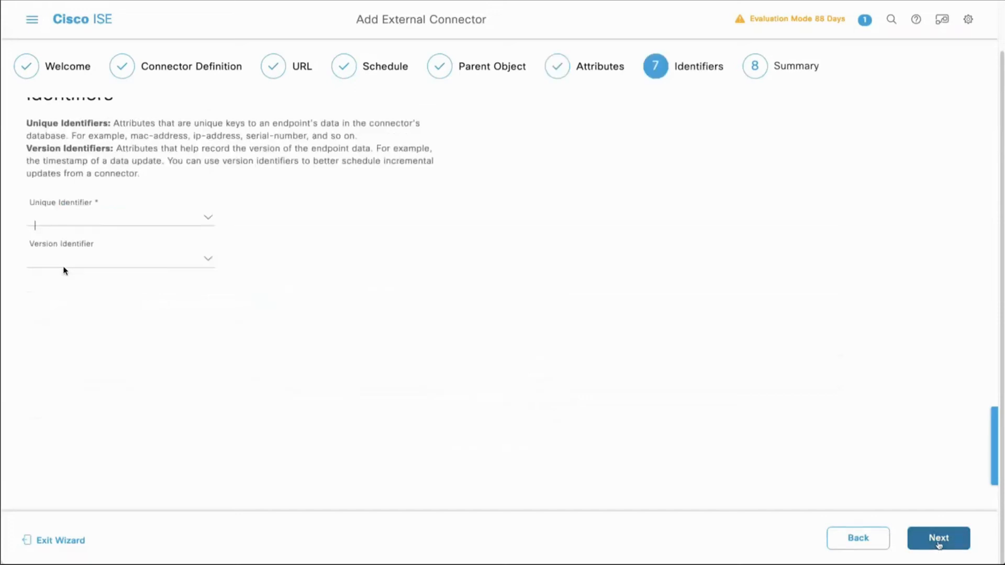
Step: Set the unique identifier to sys_id and the version identifier to sys_updated_on, and proceed to the configuration summary
left_click(209, 219)
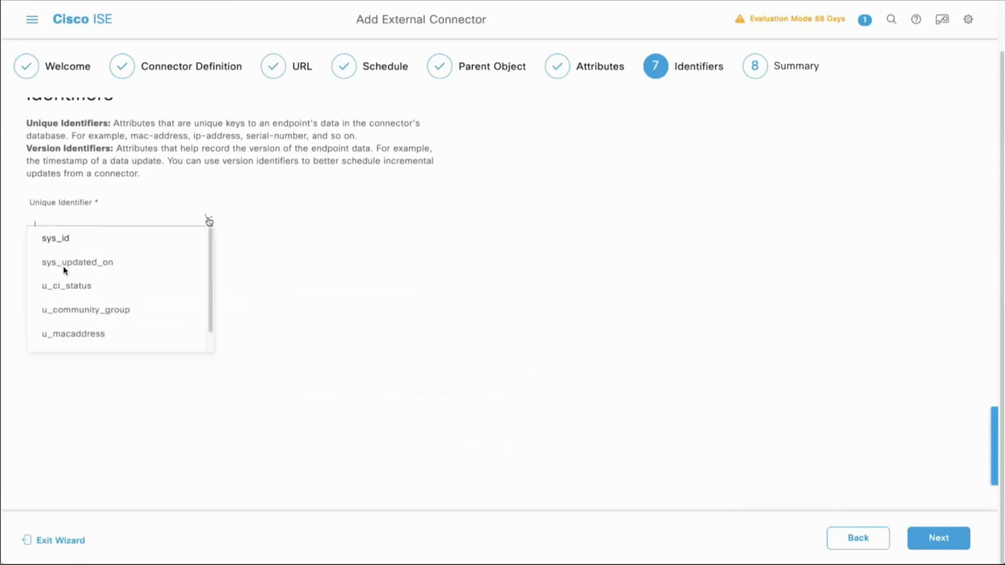
left_click(66, 231)
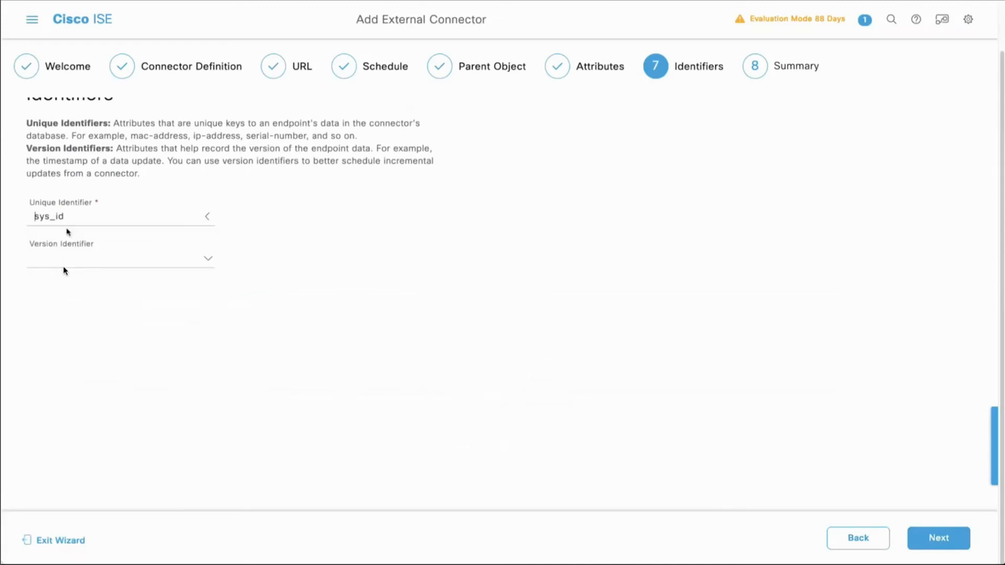
left_click(207, 259)
left_click(101, 303)
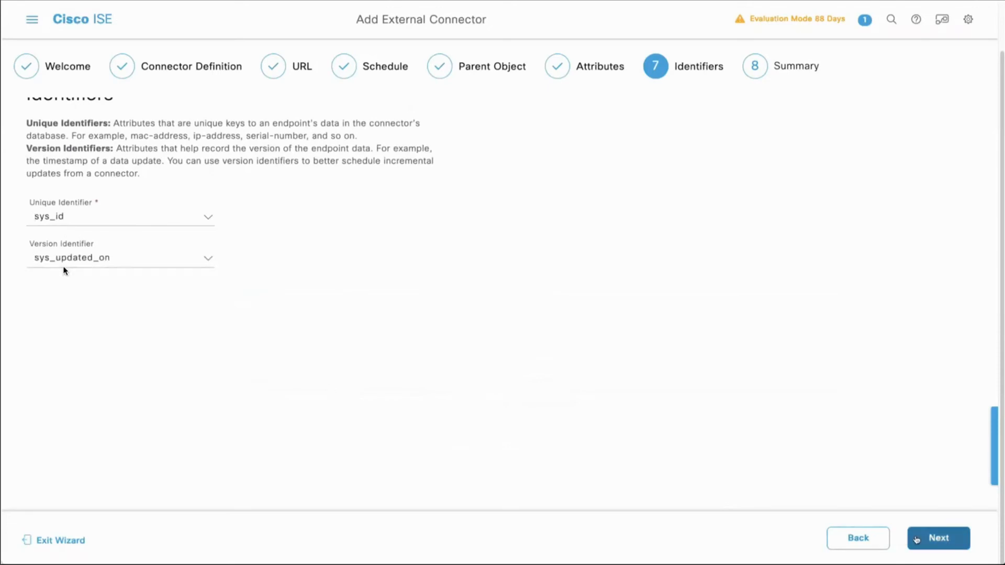
scroll(869, 506, "up", 1)
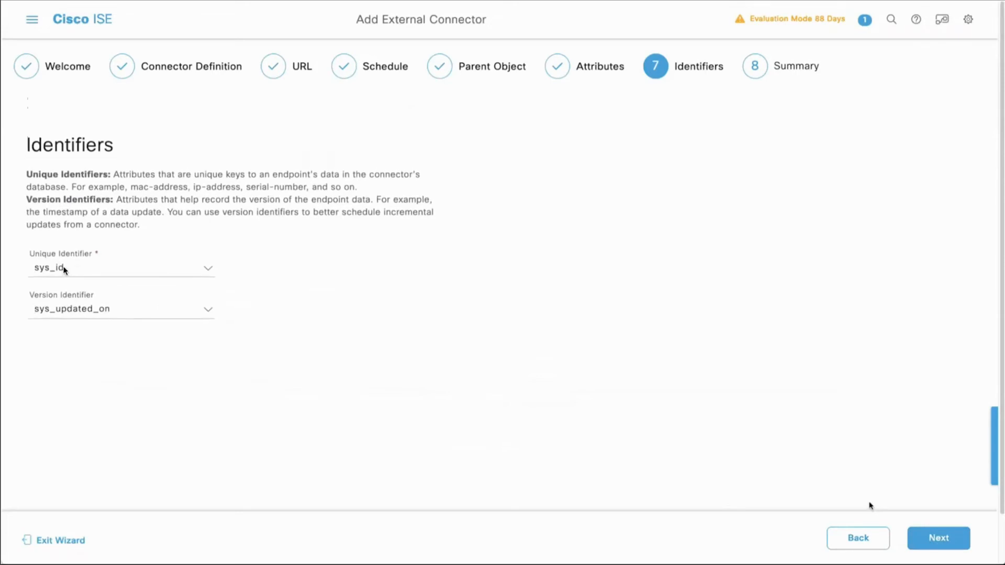
left_click(936, 546)
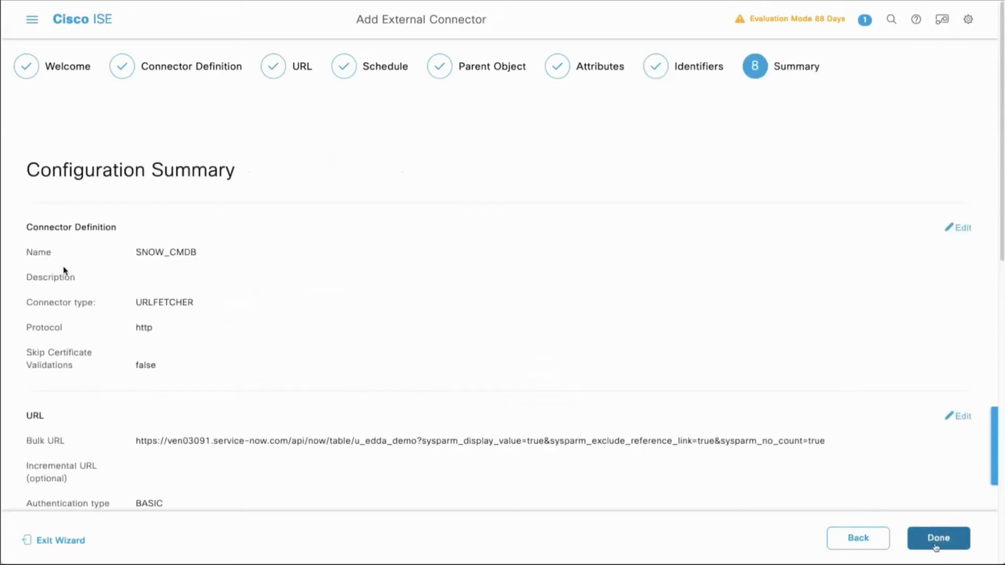
Step: Review the configuration summary of the SNOW_CMDB connector and finish adding it
scroll(814, 459, "down", 2)
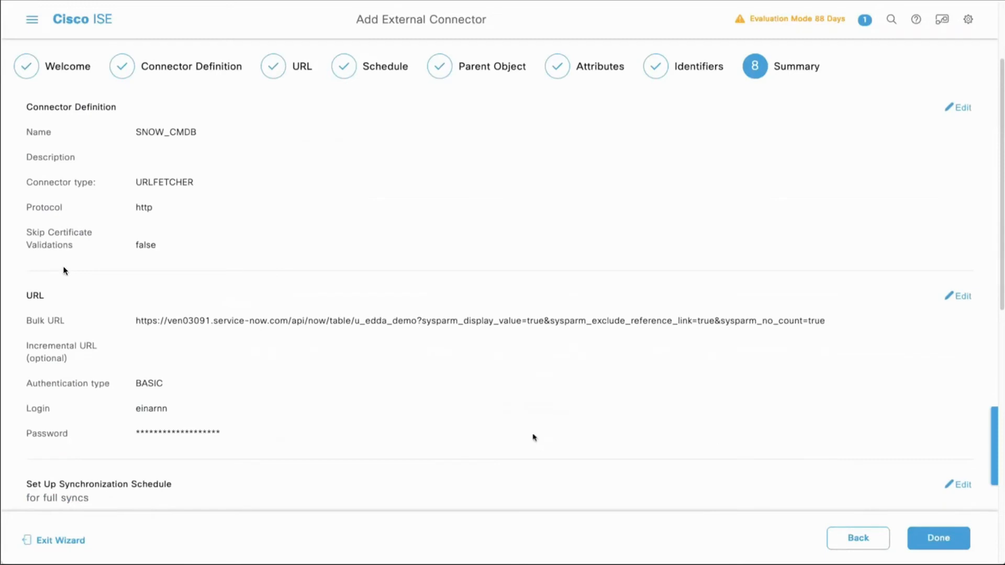
scroll(393, 446, "down", 5)
scroll(394, 446, "down", 3)
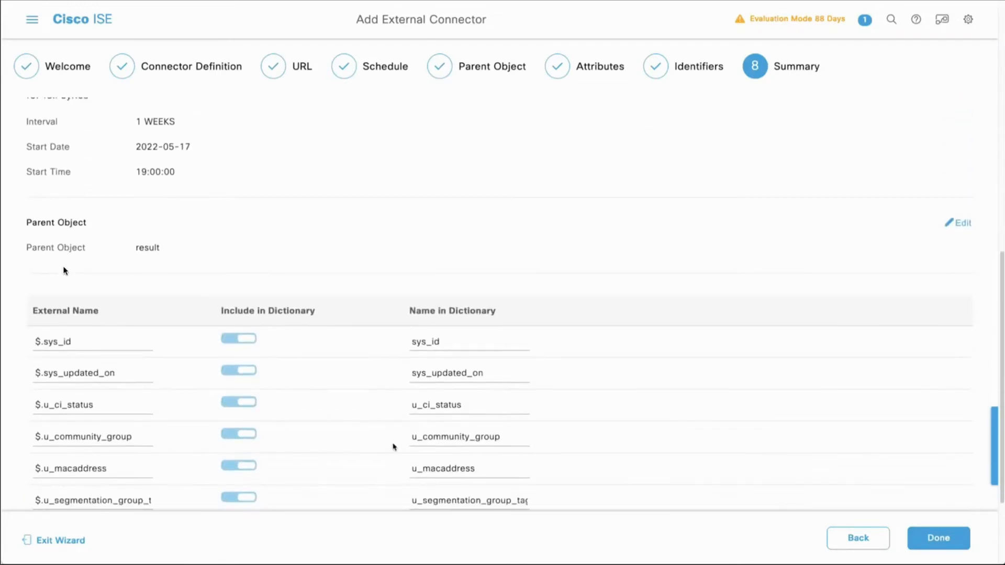
scroll(393, 447, "down", 3)
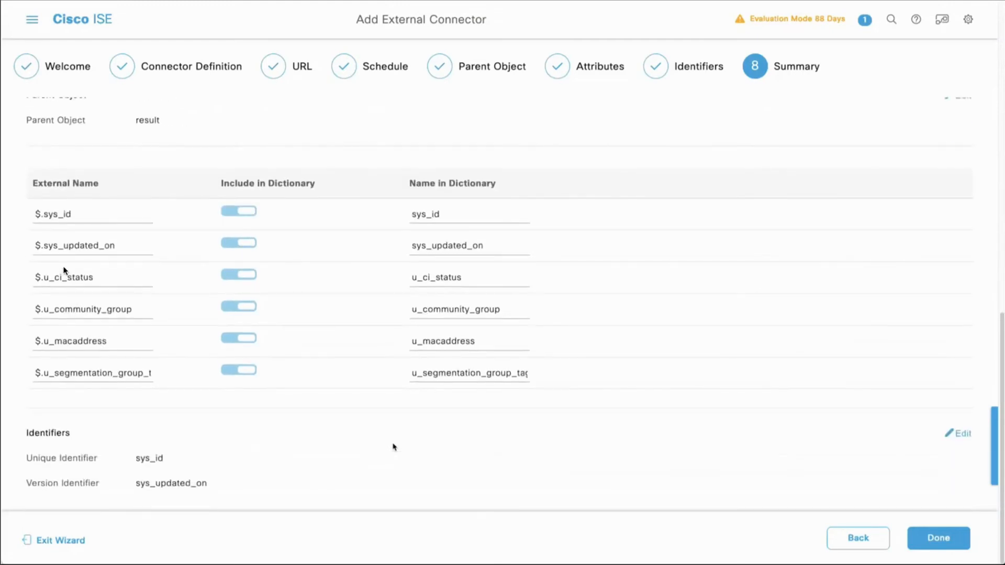
left_click(937, 538)
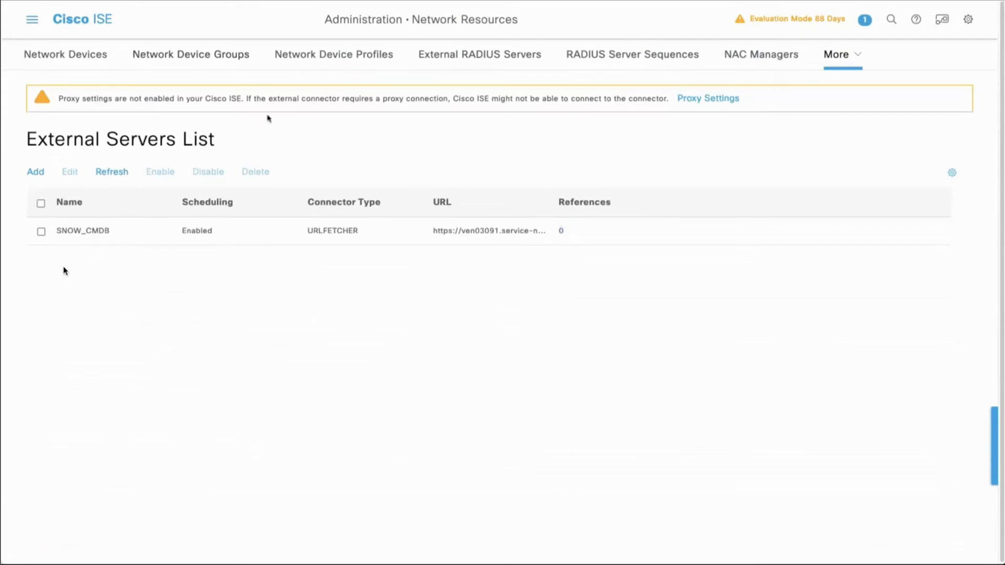
Step: View the attributes of the SNOW_CMDB system dictionary in the policy elements
left_click(34, 26)
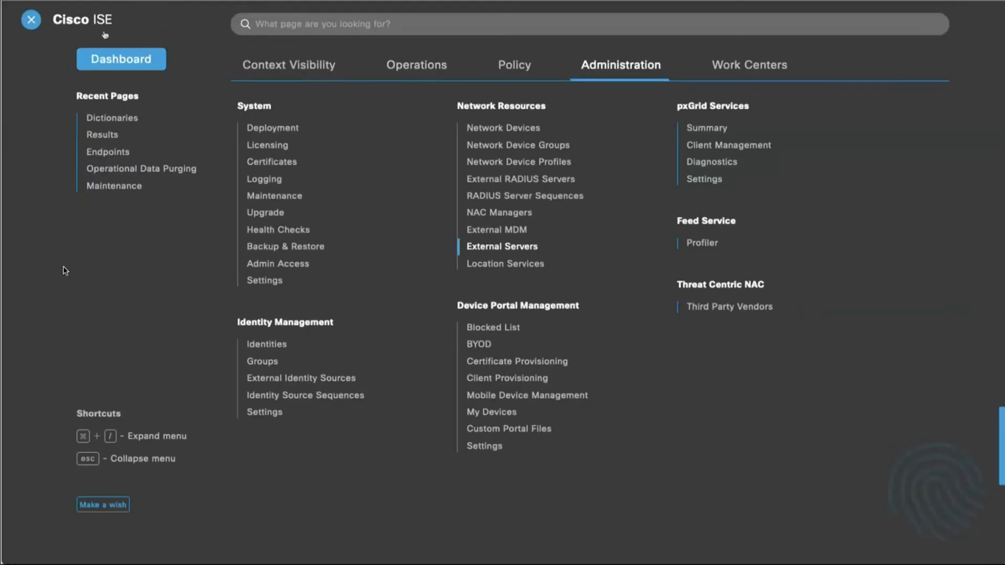
left_click(527, 69)
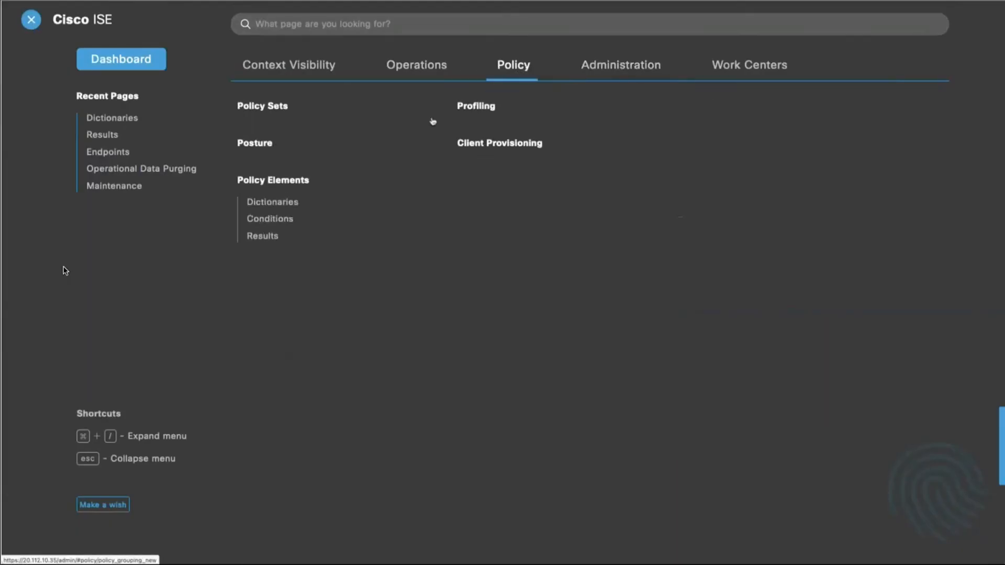
left_click(272, 202)
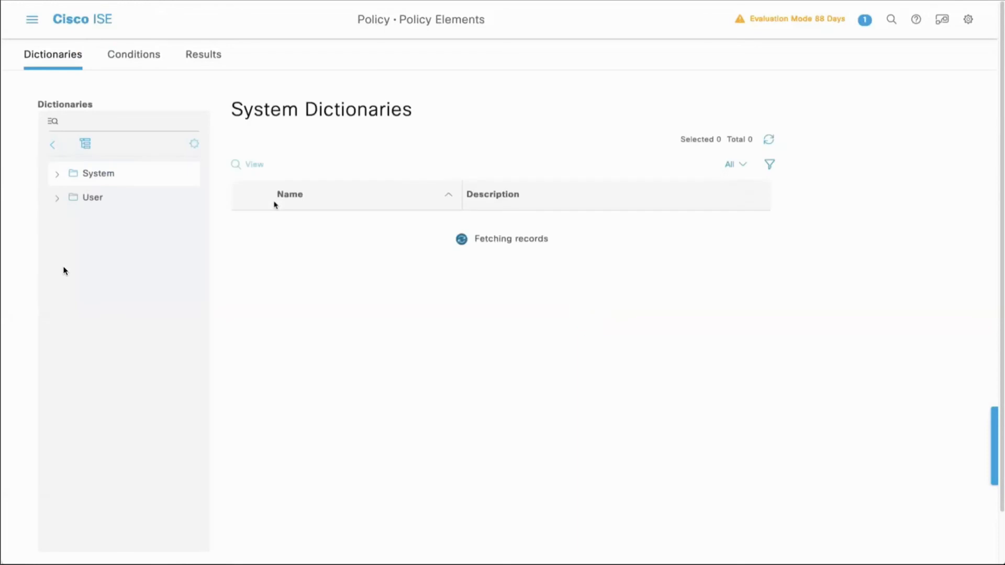
scroll(348, 323, "down", 10)
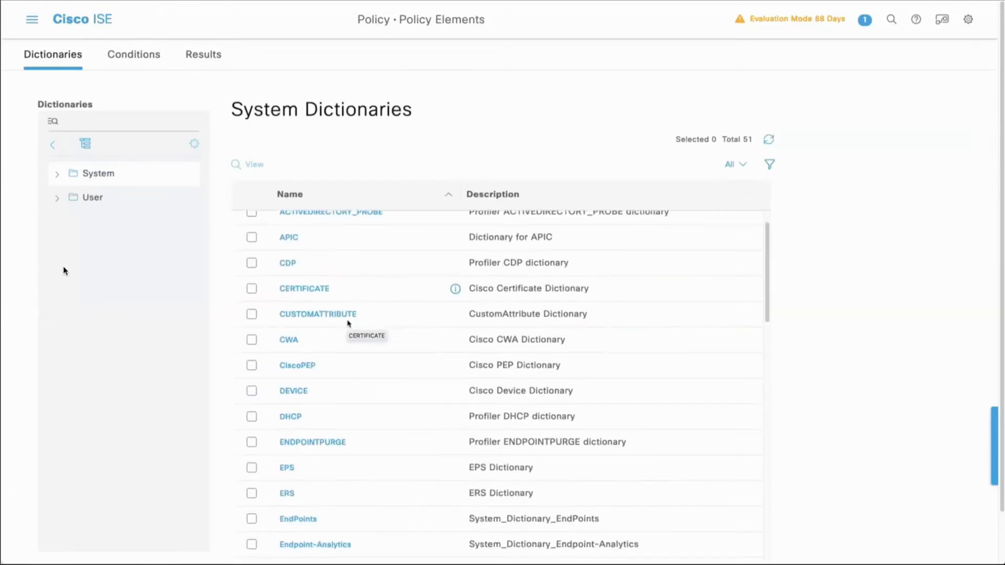
scroll(347, 323, "down", 9)
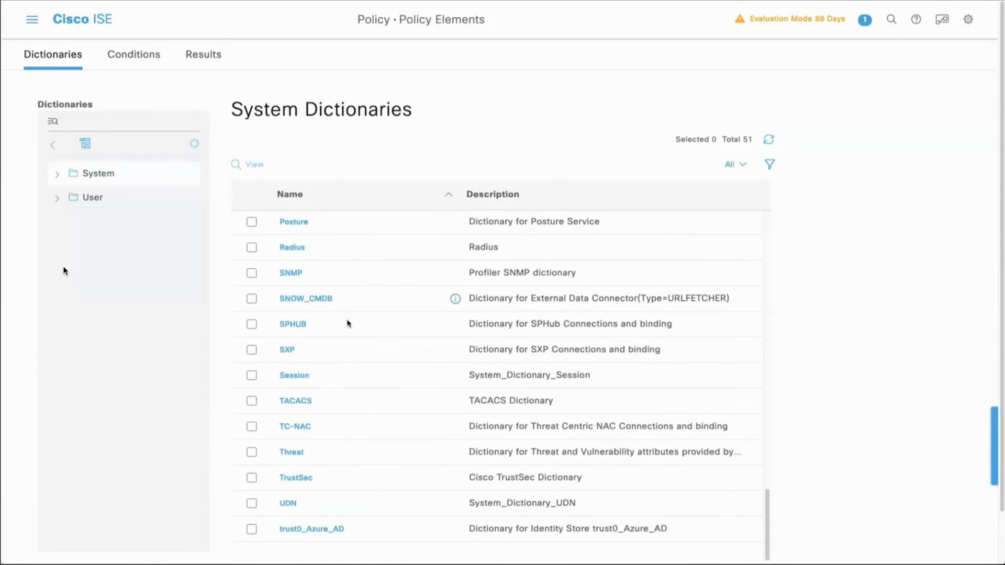
left_click(310, 299)
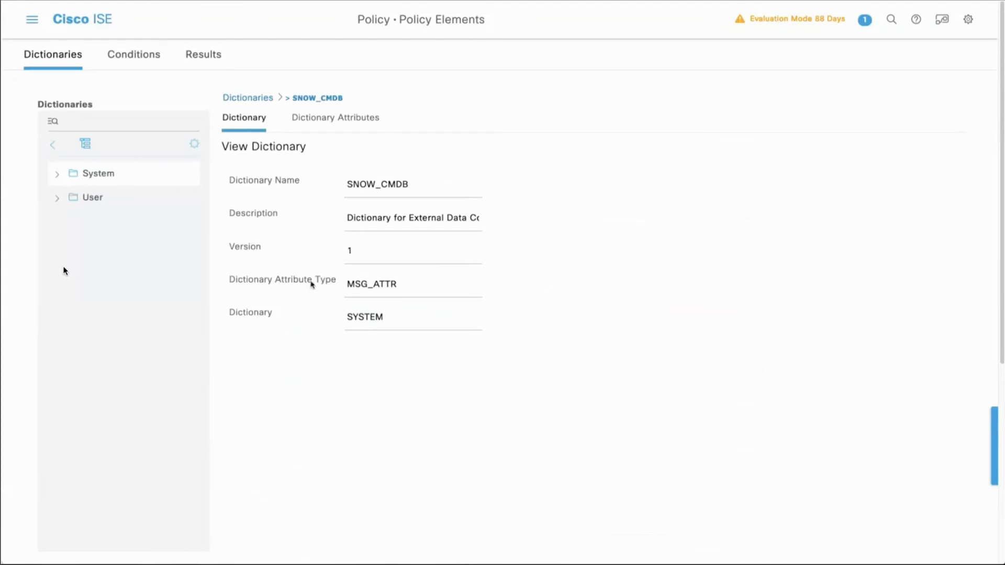
left_click(318, 121)
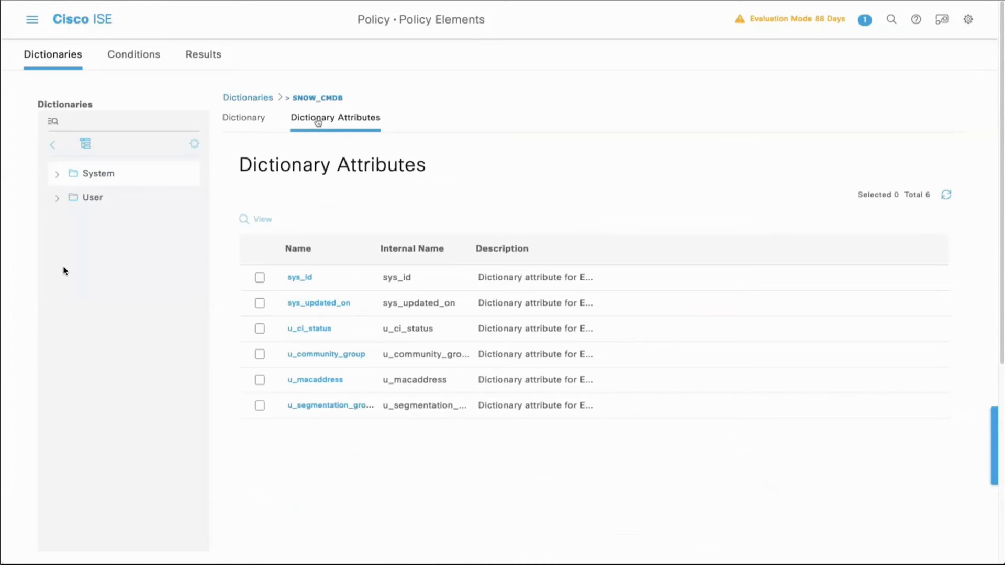
Step: Open the SNOW_Authorization authorization profile and examine its advanced attribute settings and attribute details
left_click(212, 59)
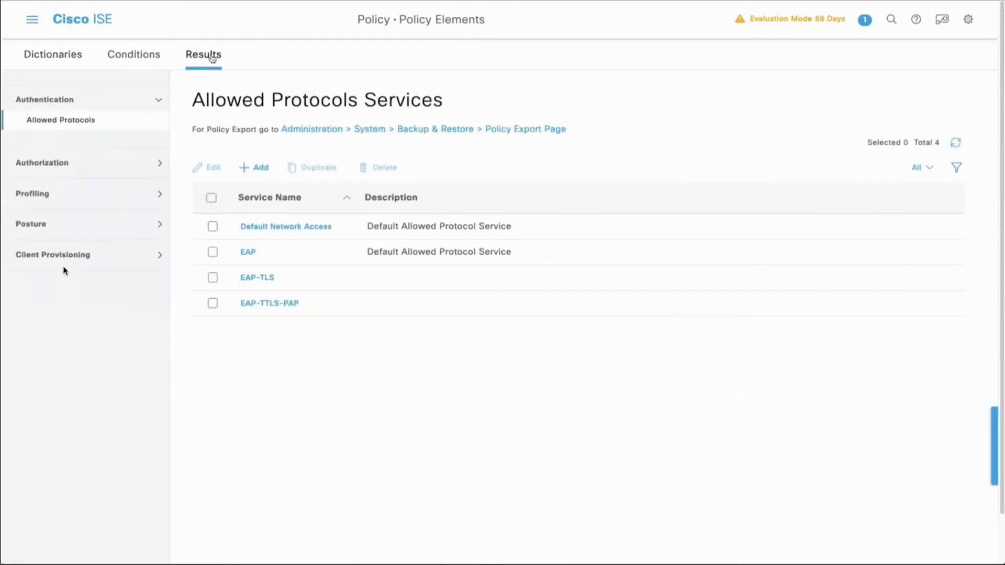
left_click(83, 163)
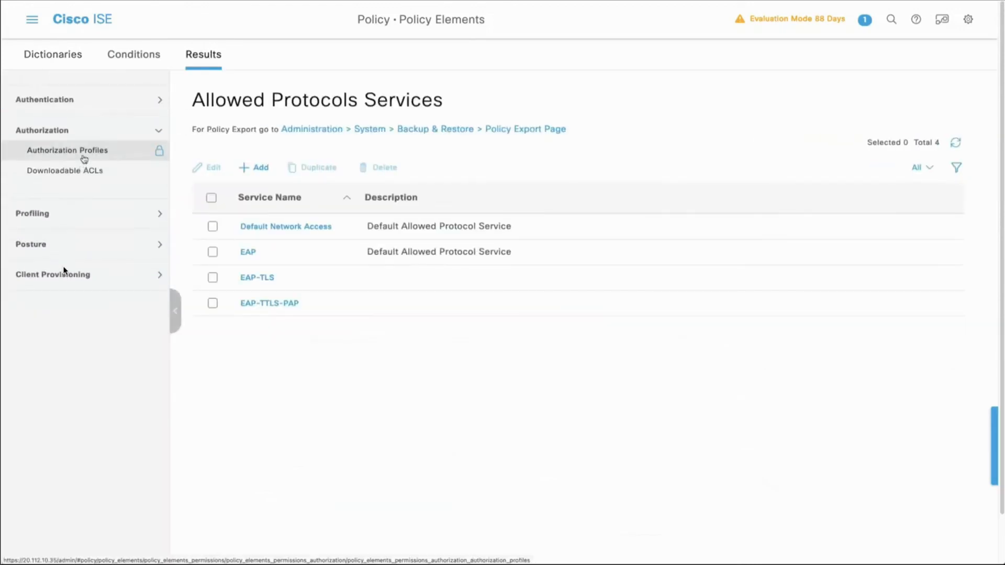
left_click(69, 155)
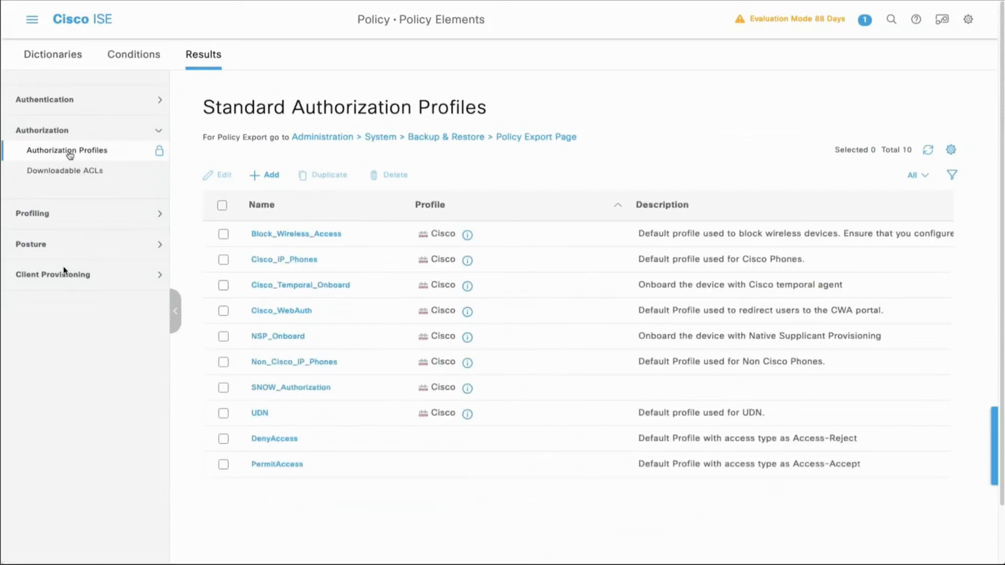
left_click(312, 390)
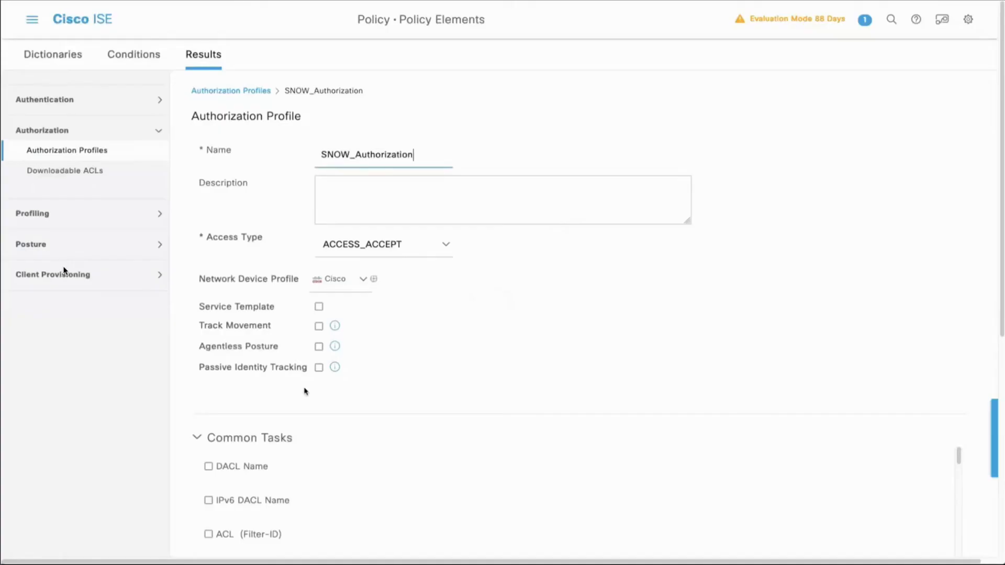
scroll(197, 390, "down", 5)
scroll(196, 389, "down", 1)
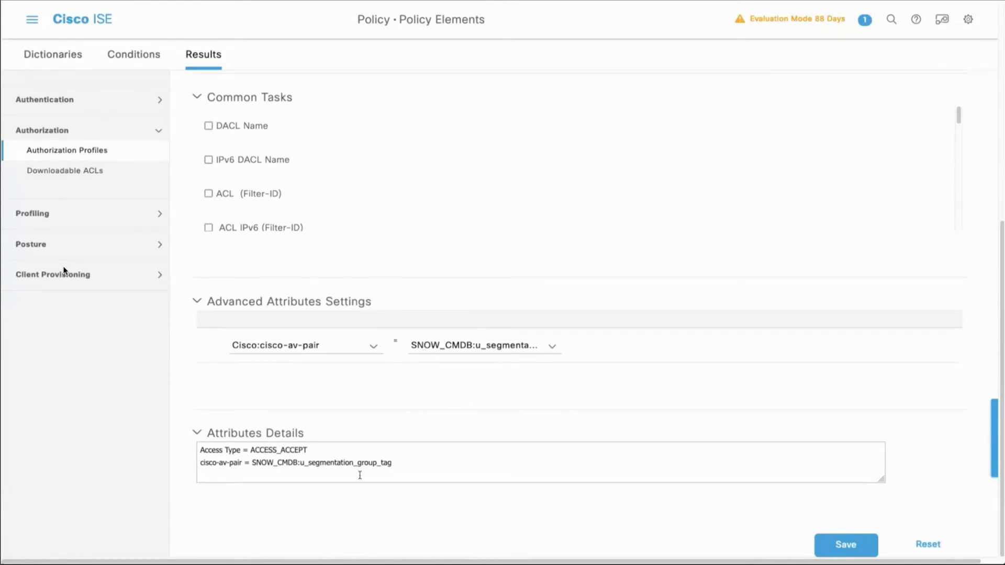
left_click_drag(386, 468, 143, 442)
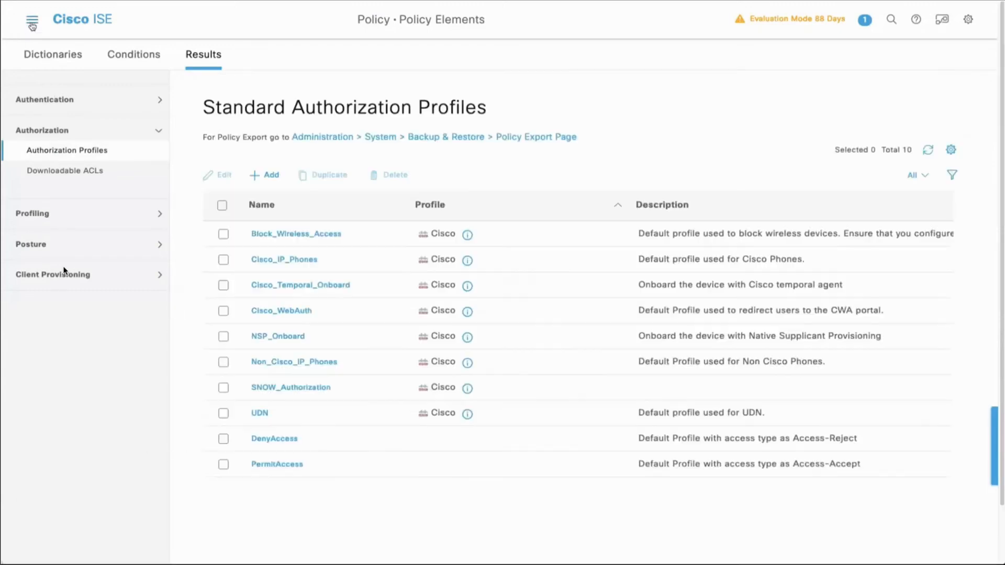
Step: Insert a new policy set above Dot1X_TTLS and name it MAB
left_click(31, 21)
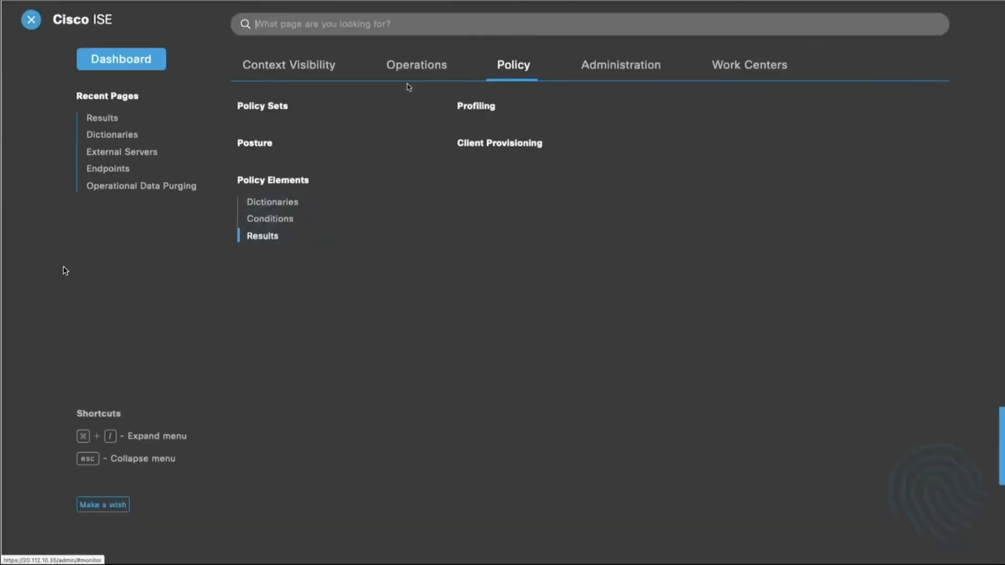
left_click(274, 106)
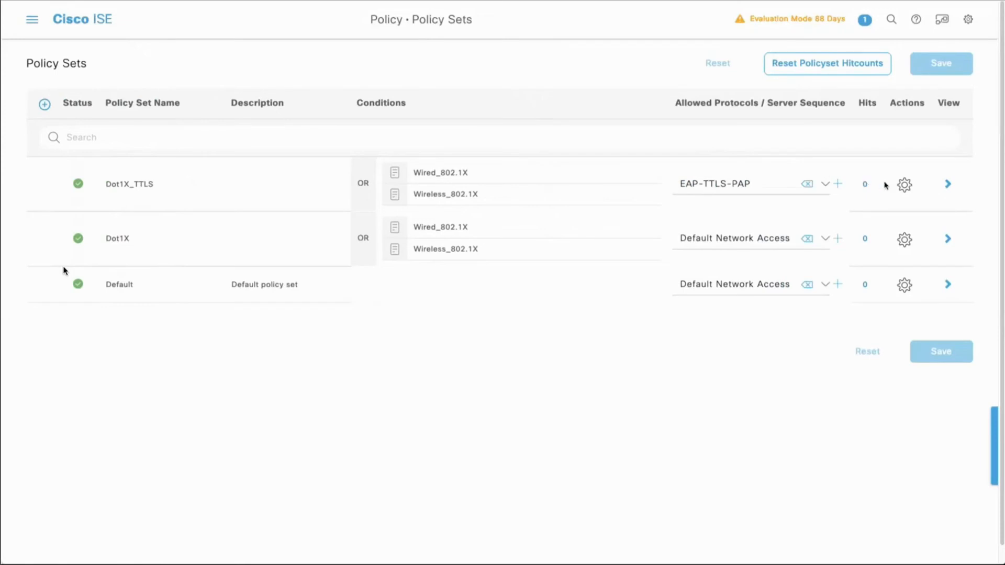
left_click(904, 186)
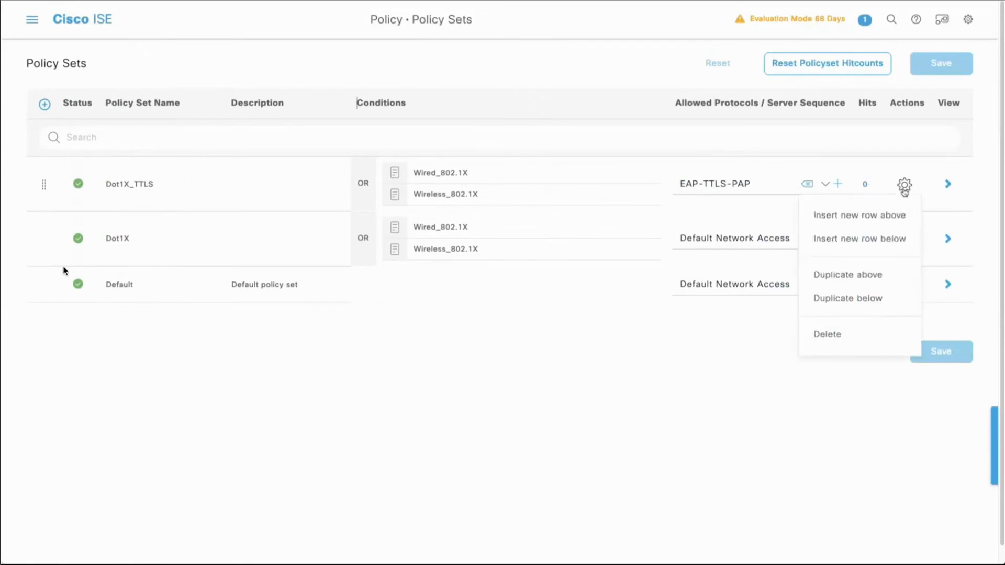
left_click(888, 221)
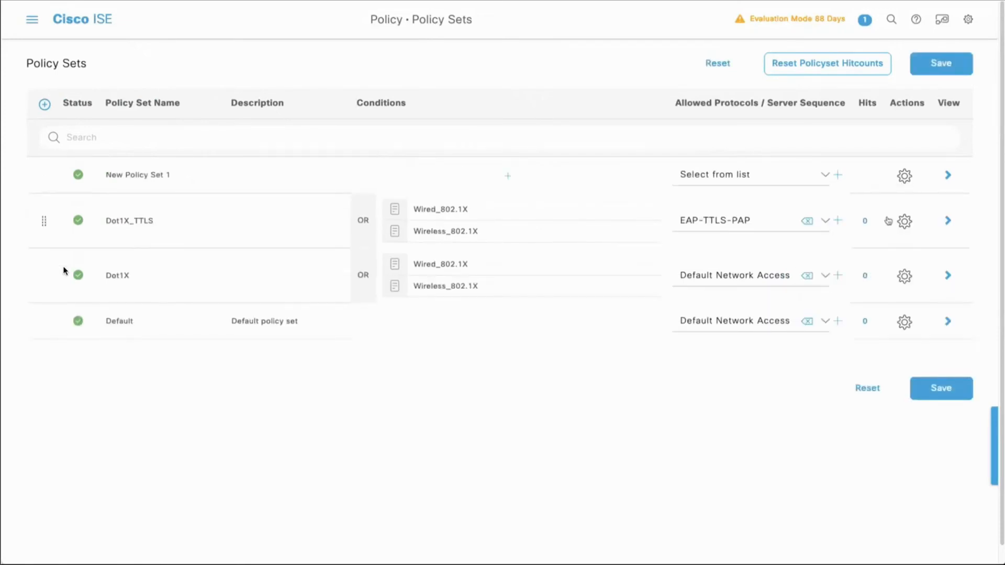
left_click_drag(169, 177, 104, 179)
type("MAB")
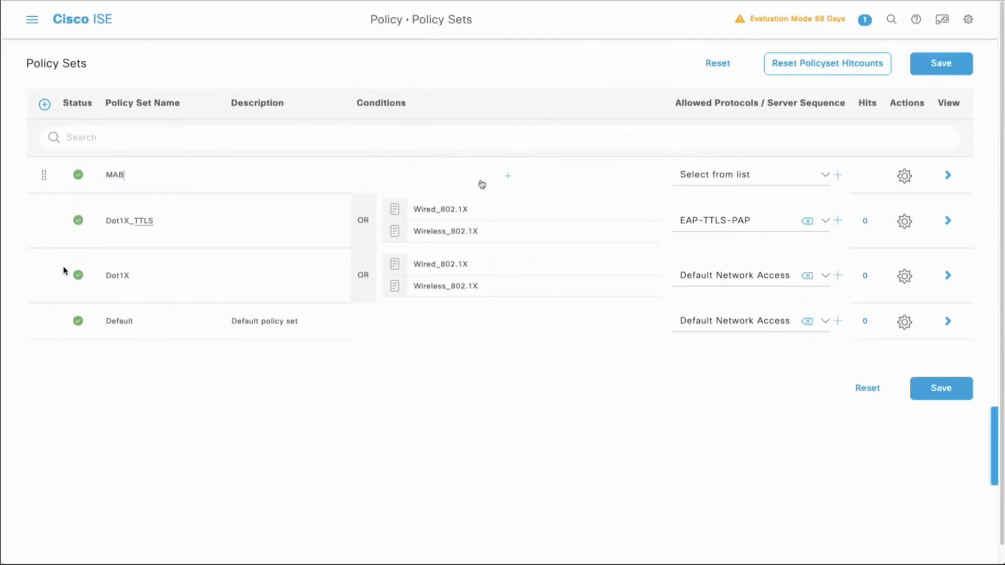
Step: Set the MAB policy set's condition to the library conditions Wired_MAB OR Wireless_MAB
left_click(507, 176)
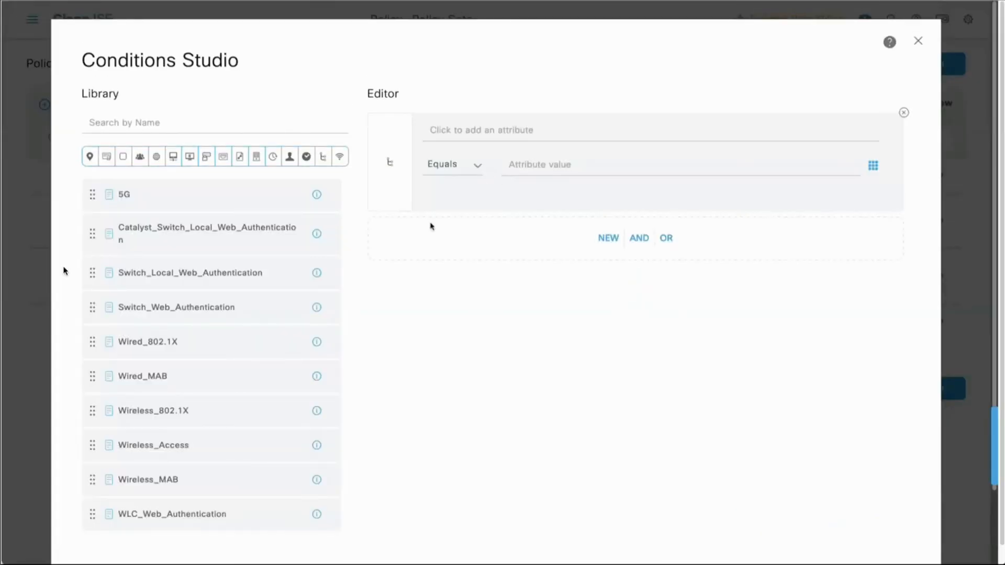
left_click_drag(201, 377, 529, 227)
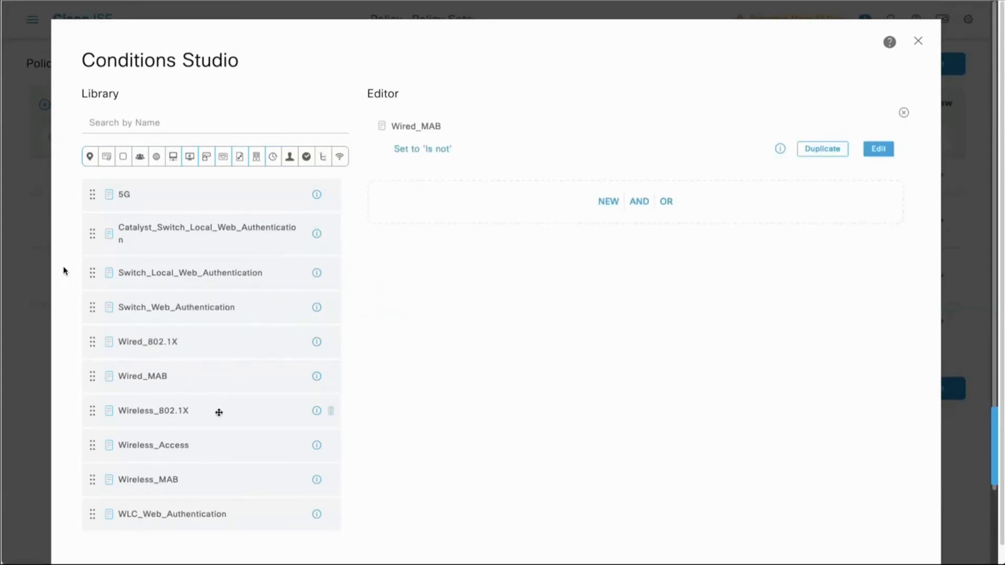
left_click_drag(215, 478, 456, 202)
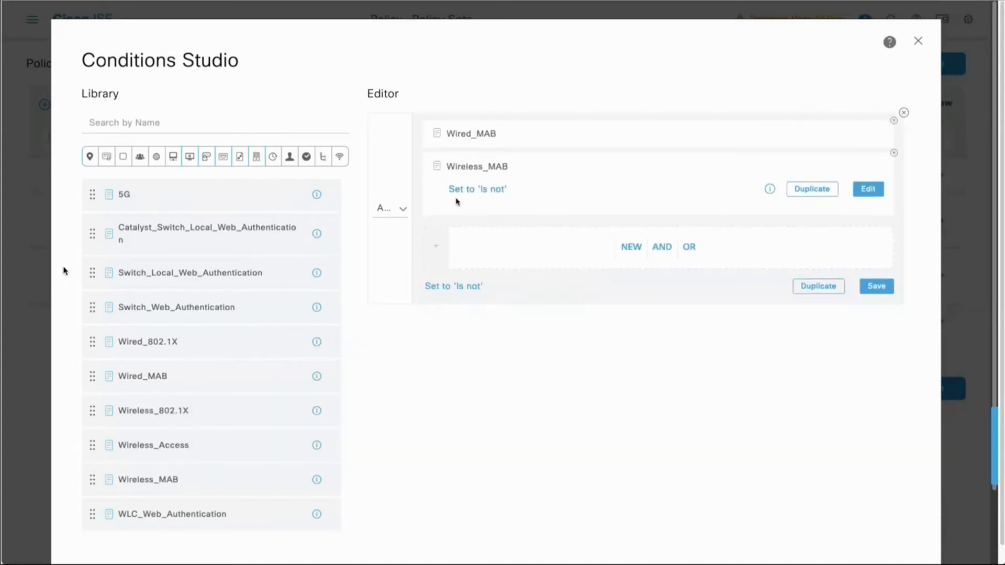
left_click(399, 193)
left_click(398, 202)
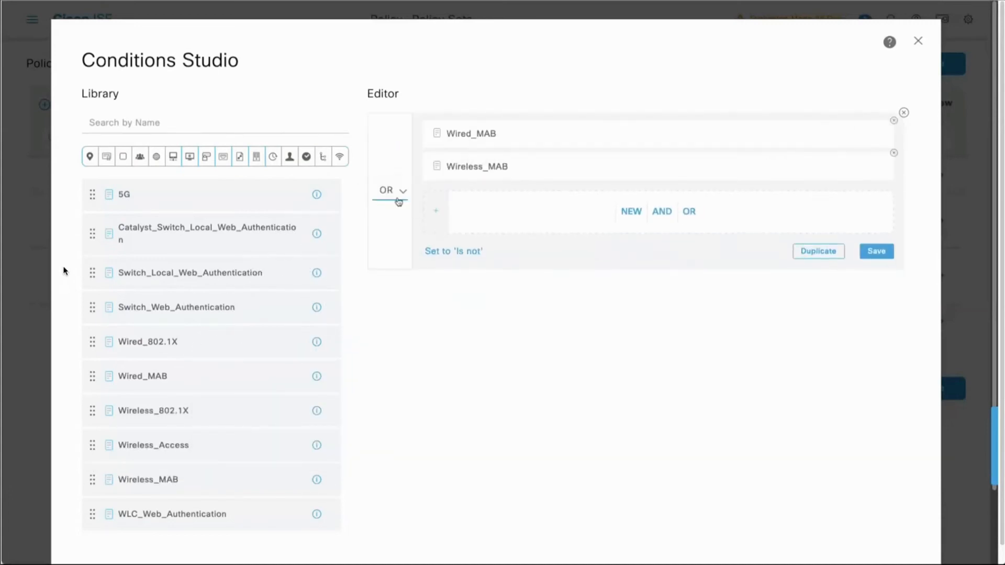
left_click(437, 134)
left_click(438, 195)
scroll(637, 367, "down", 2)
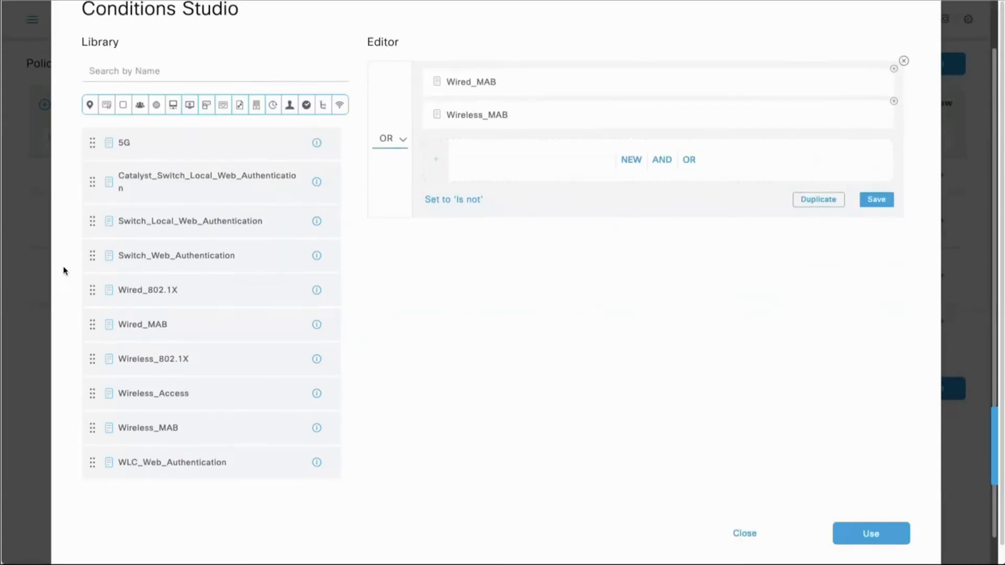
left_click(858, 503)
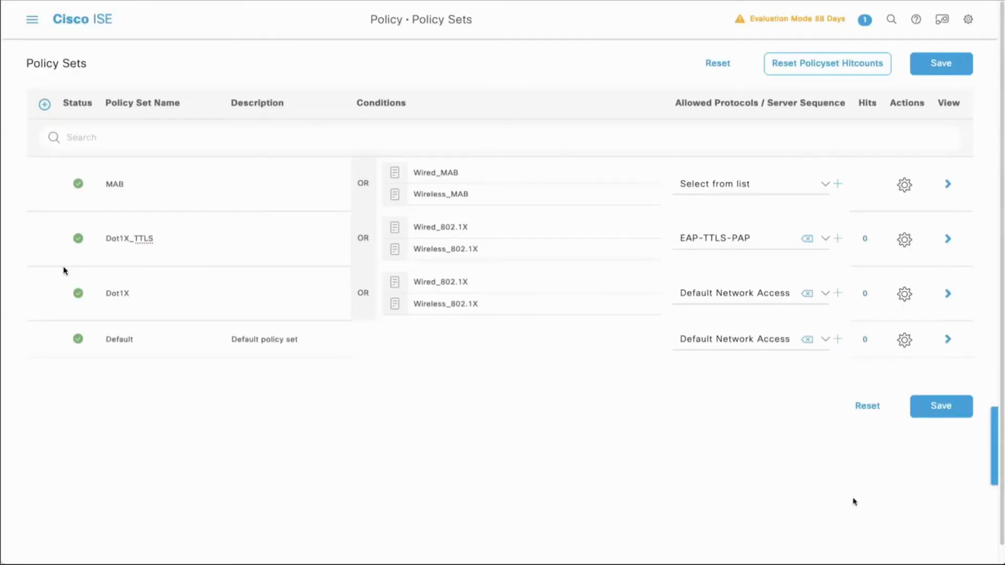
Step: Start a new allowed protocols service for the MAB policy set, name it MAB and expand its protocol options
left_click(824, 184)
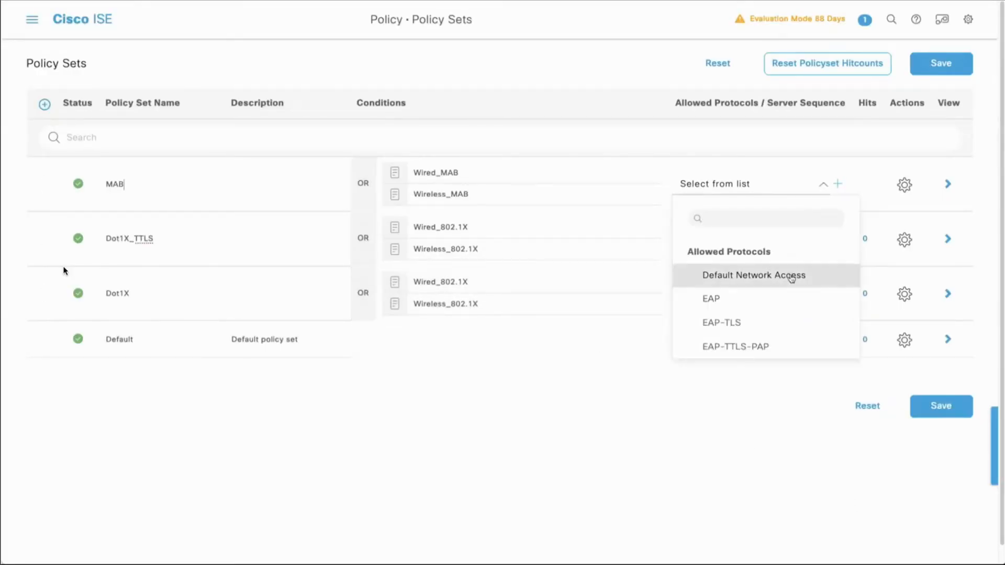
left_click(836, 184)
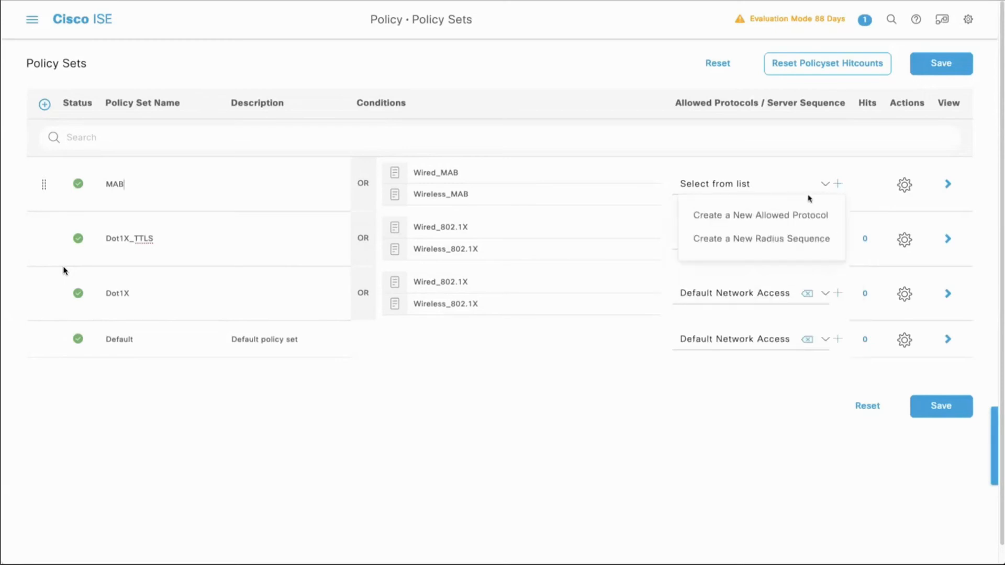
left_click(766, 215)
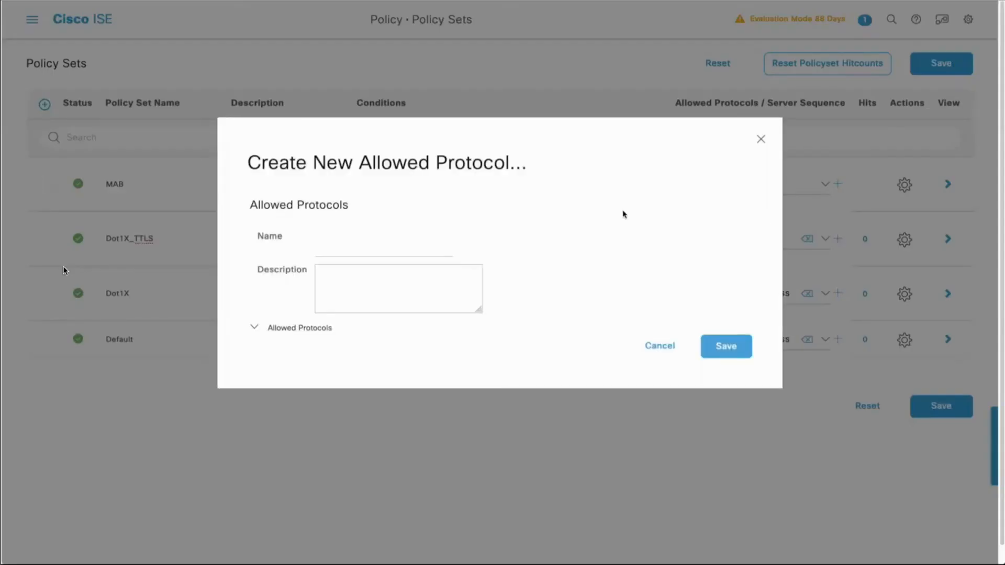
type("MAB")
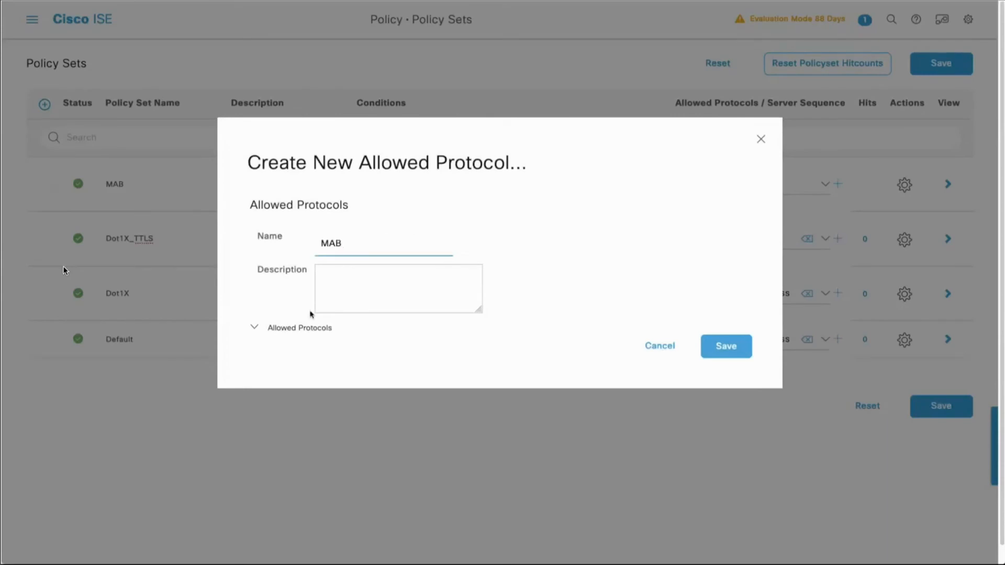
left_click(292, 325)
left_click(256, 329)
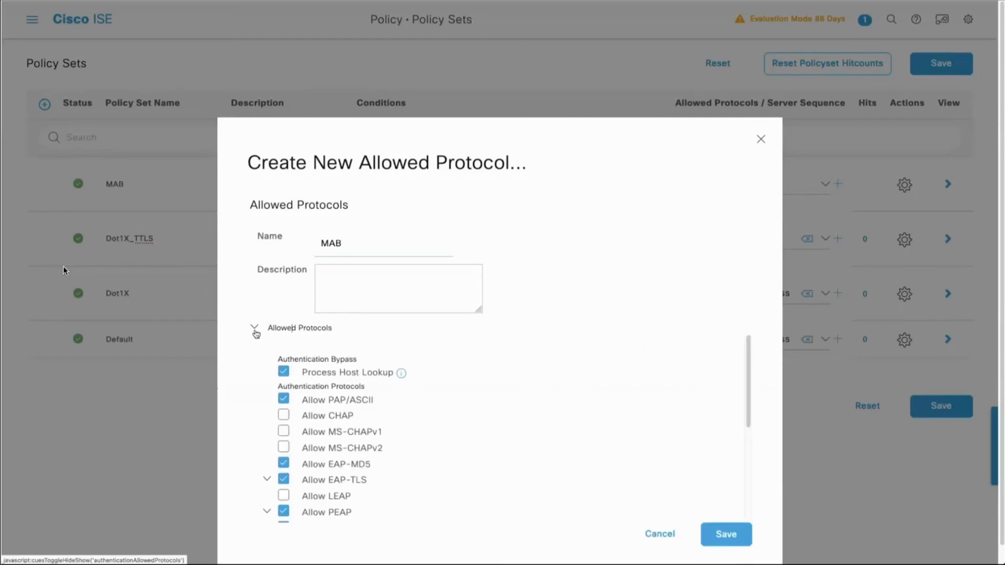
scroll(270, 327, "up", 1)
left_click_drag(277, 292, 410, 313)
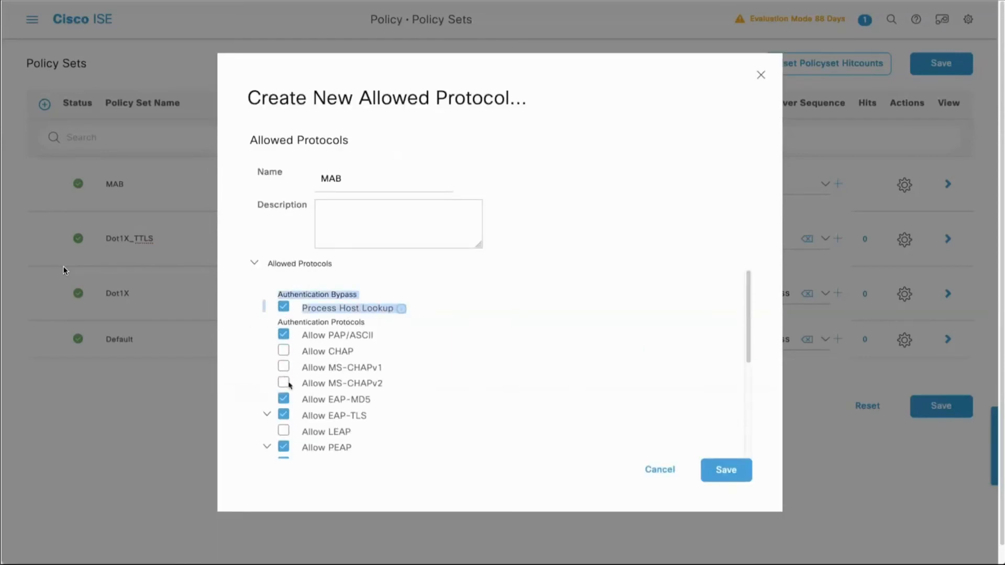
Step: Leave only Process Host Lookup enabled in the MAB allowed protocols service, disabling PAP/ASCII and all EAP methods, and save the service
left_click(283, 399)
left_click(283, 335)
left_click(284, 414)
left_click(283, 447)
scroll(283, 447, "down", 2)
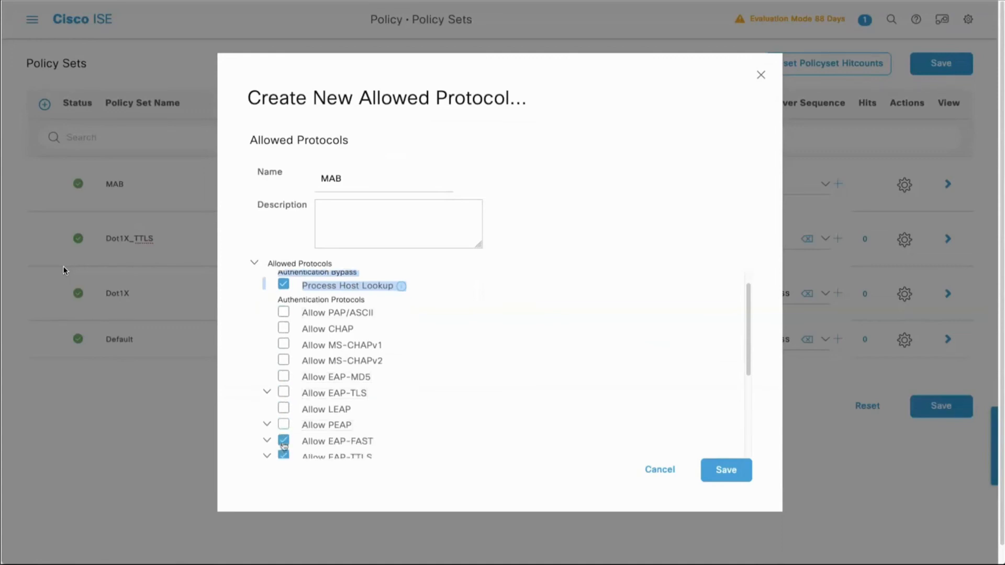
left_click(283, 430)
left_click(283, 444)
scroll(284, 449, "down", 2)
left_click(283, 402)
scroll(283, 406, "down", 3)
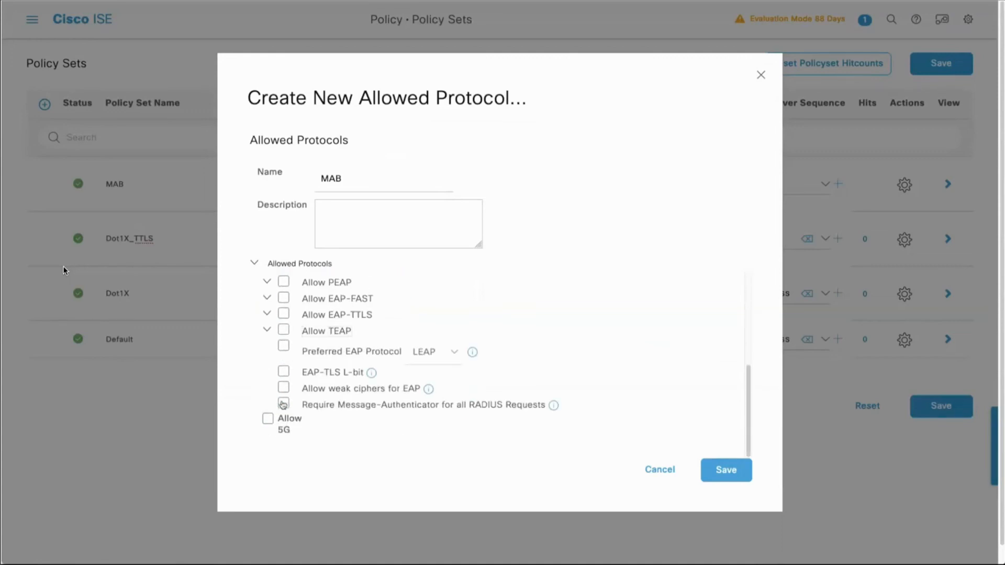
left_click(715, 469)
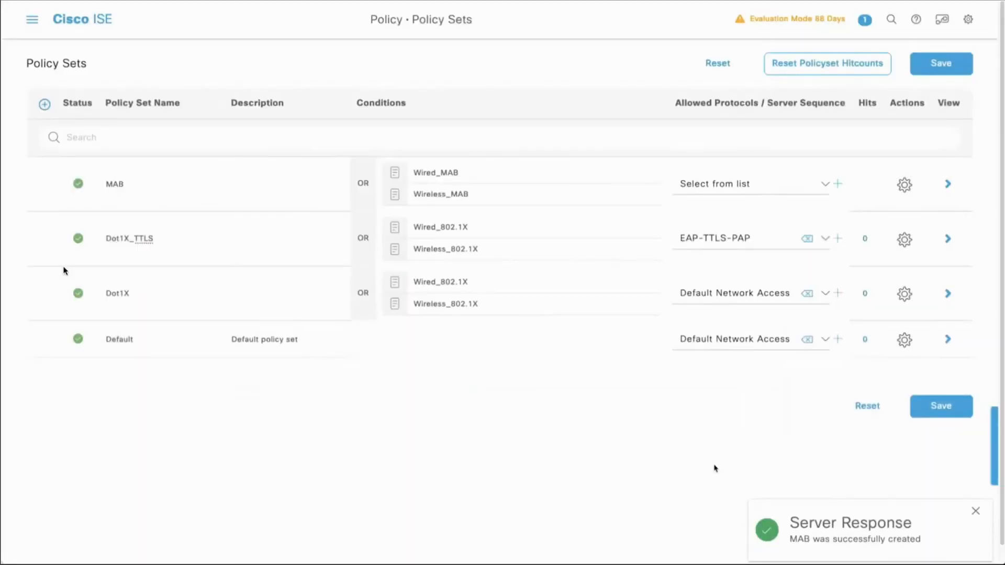
Step: Assign the MAB allowed protocols service to the MAB policy set and save the policy sets
left_click(824, 184)
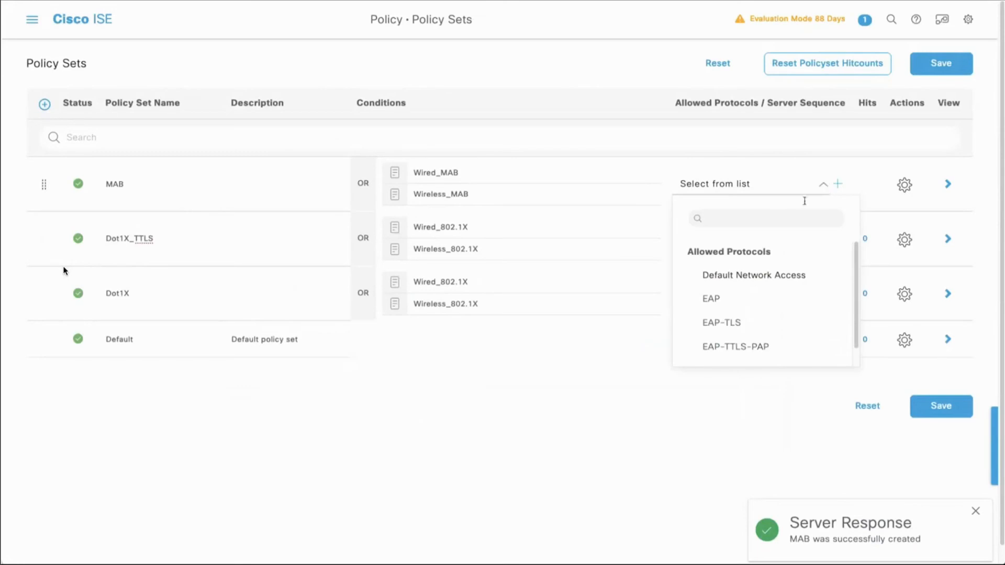
scroll(755, 278, "down", 1)
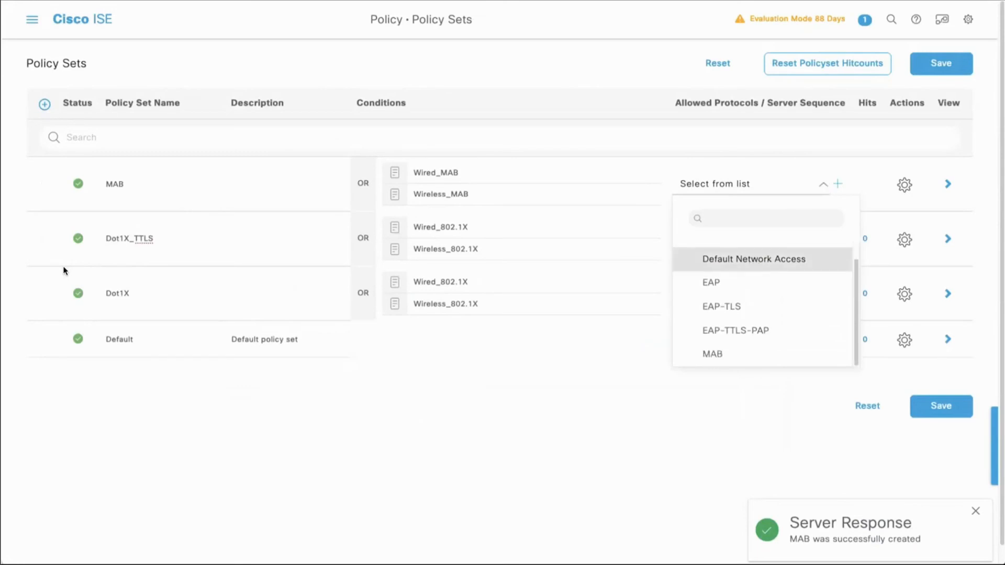
left_click(715, 353)
left_click(940, 407)
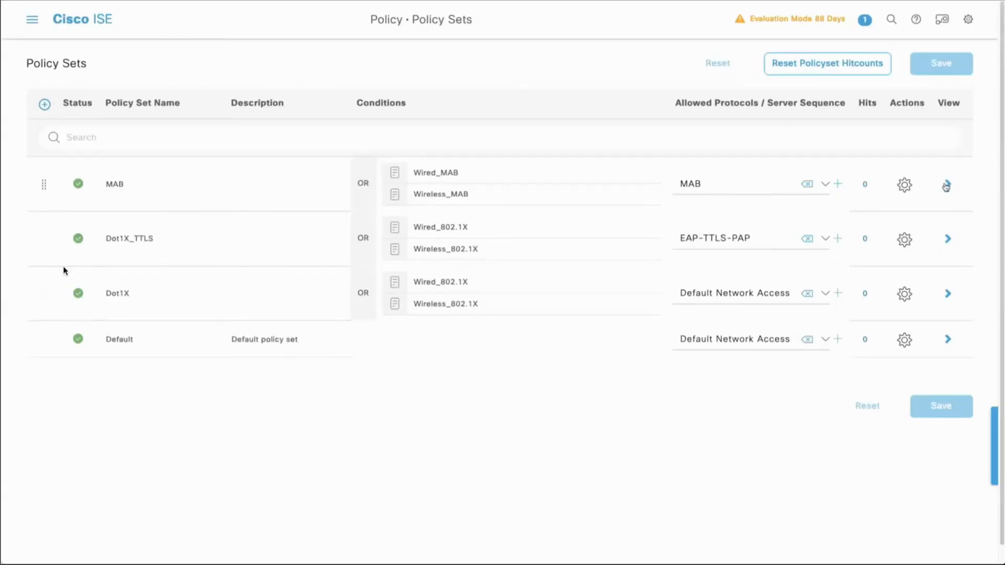
Step: In the MAB policy set's default authentication rule, use Internal Endpoints and set If User not found to CONTINUE
left_click(946, 185)
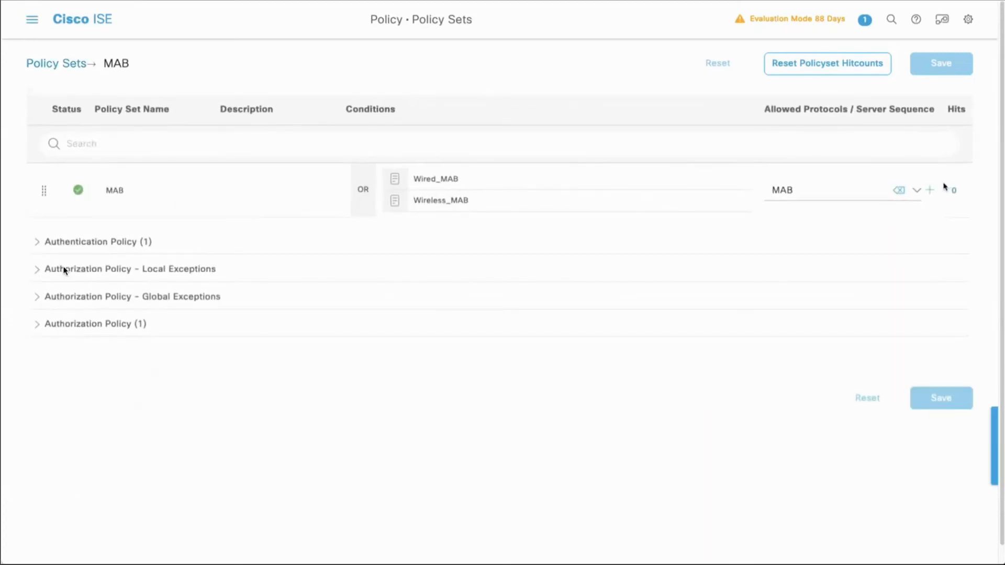
left_click(36, 245)
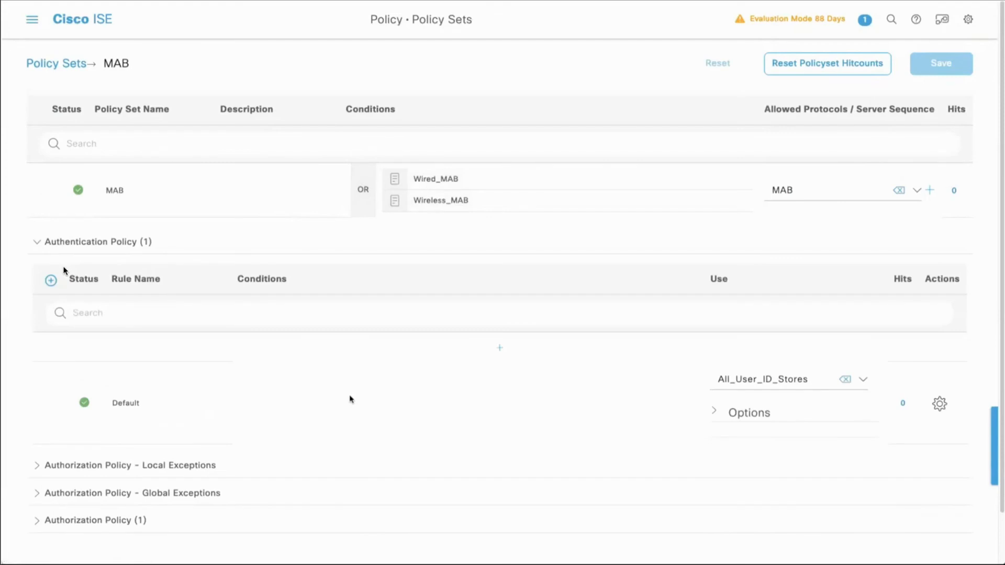
left_click(860, 381)
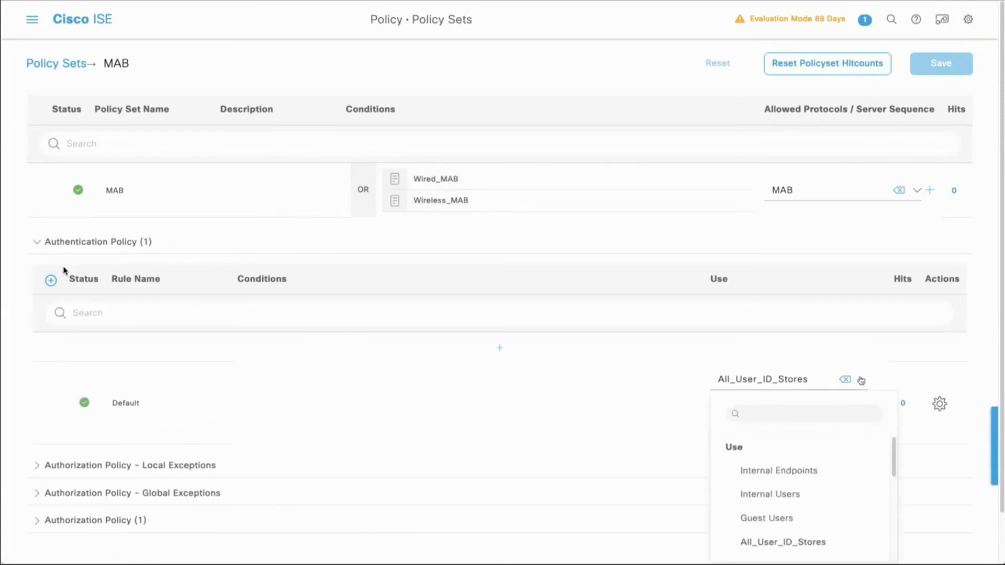
left_click(802, 472)
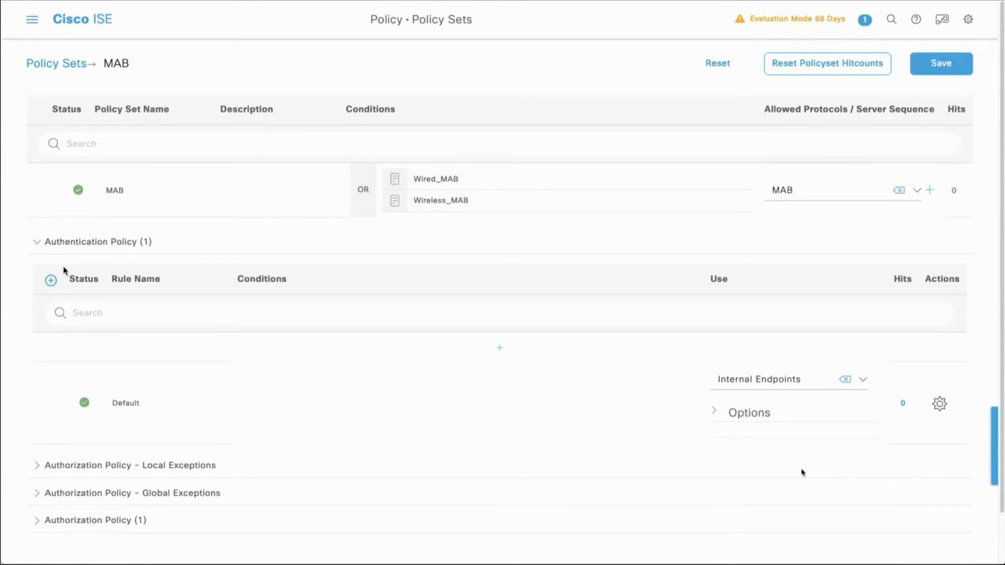
left_click(713, 412)
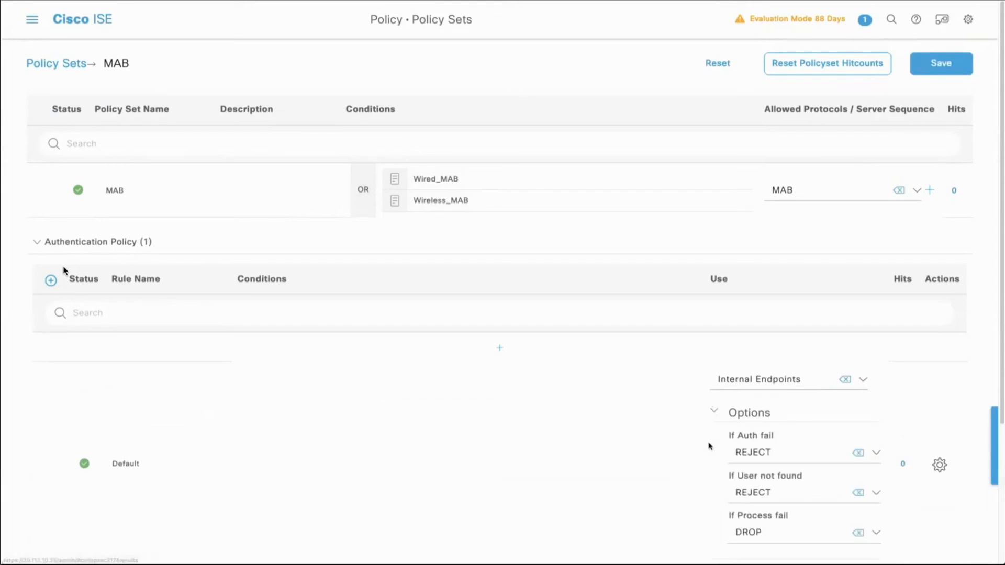
left_click(774, 492)
left_click(775, 471)
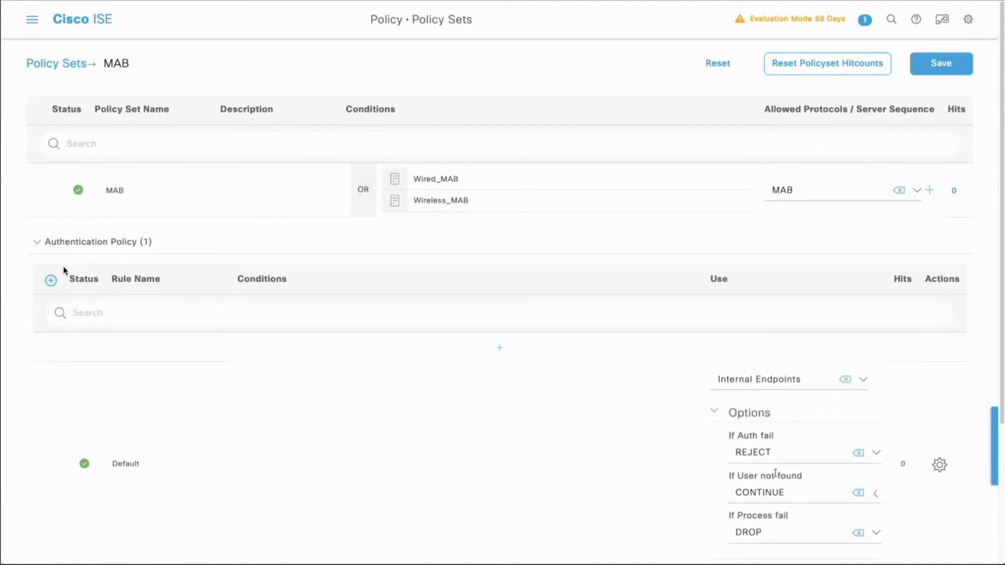
Step: Insert a new authorization rule above Default in the MAB policy set and name it Administration
scroll(679, 478, "down", 3)
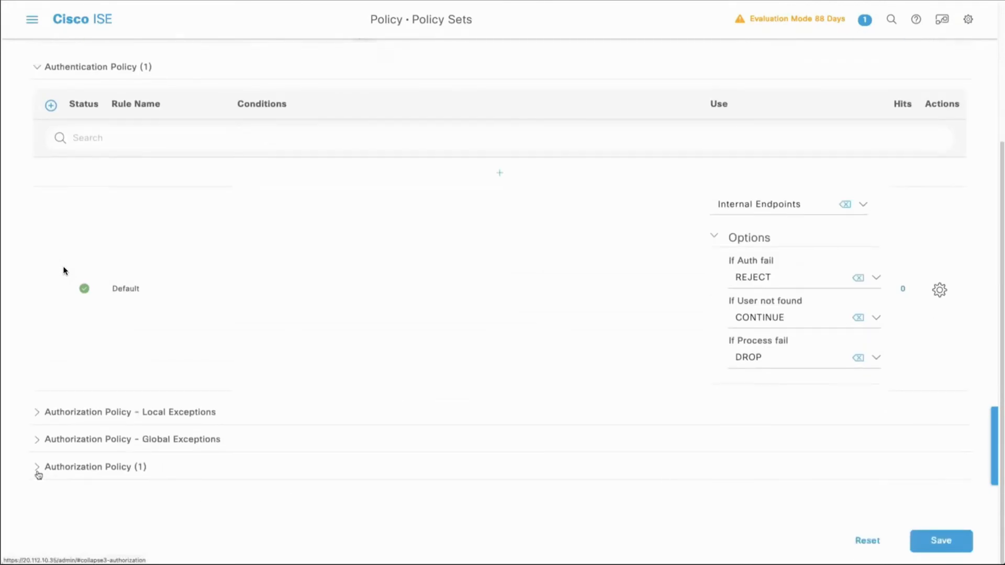
left_click(37, 469)
scroll(60, 486, "down", 3)
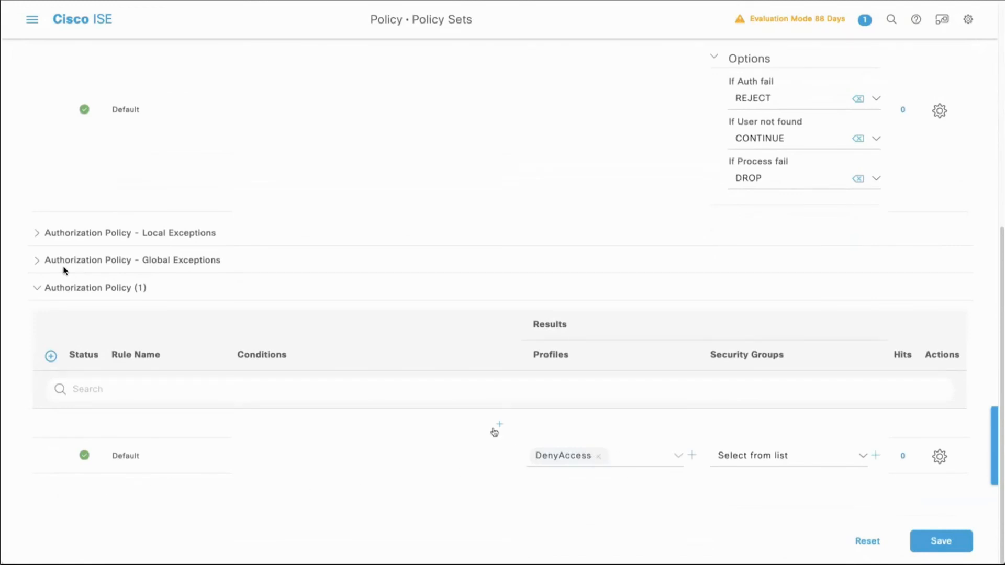
left_click(499, 426)
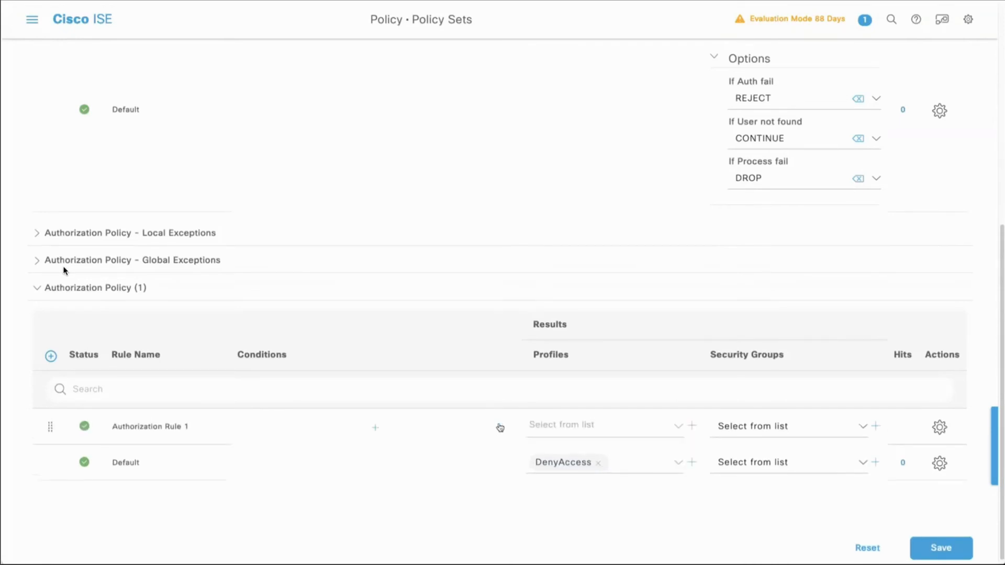
left_click_drag(195, 424, 105, 433)
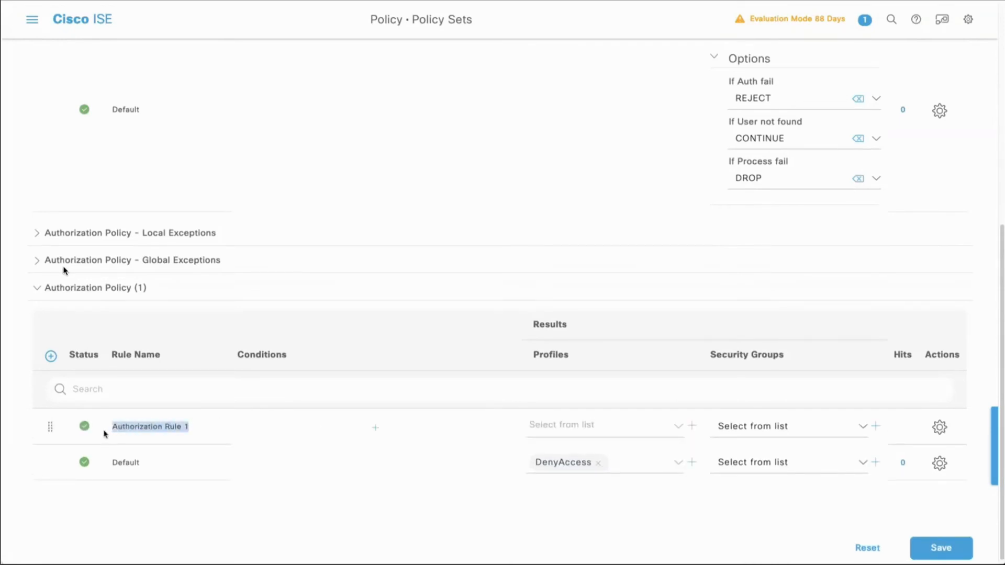
type("Administration")
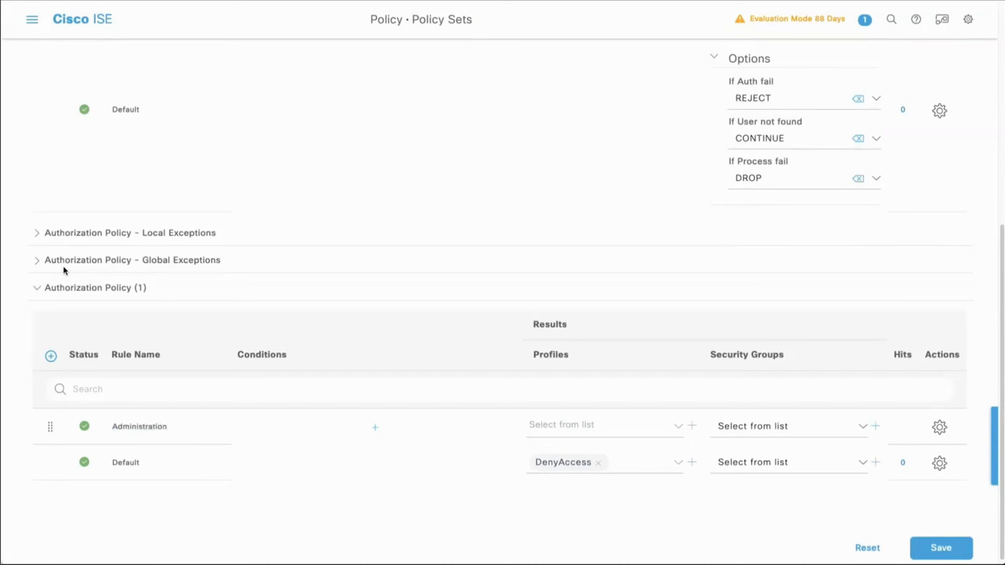
Step: Start the Administration rule's condition with SNOW_CMDB attribute u_community_group Equals Administration
left_click(375, 428)
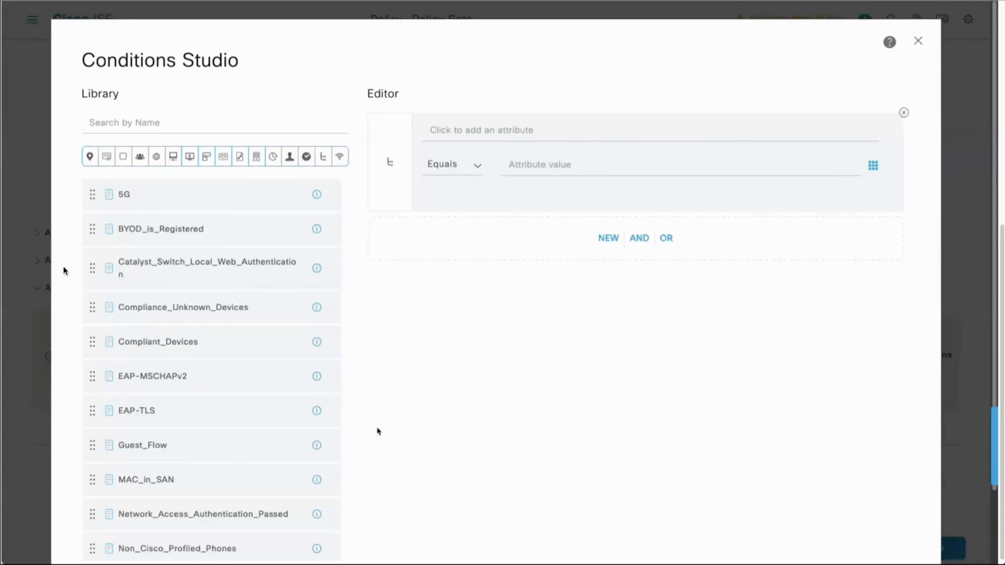
left_click(517, 141)
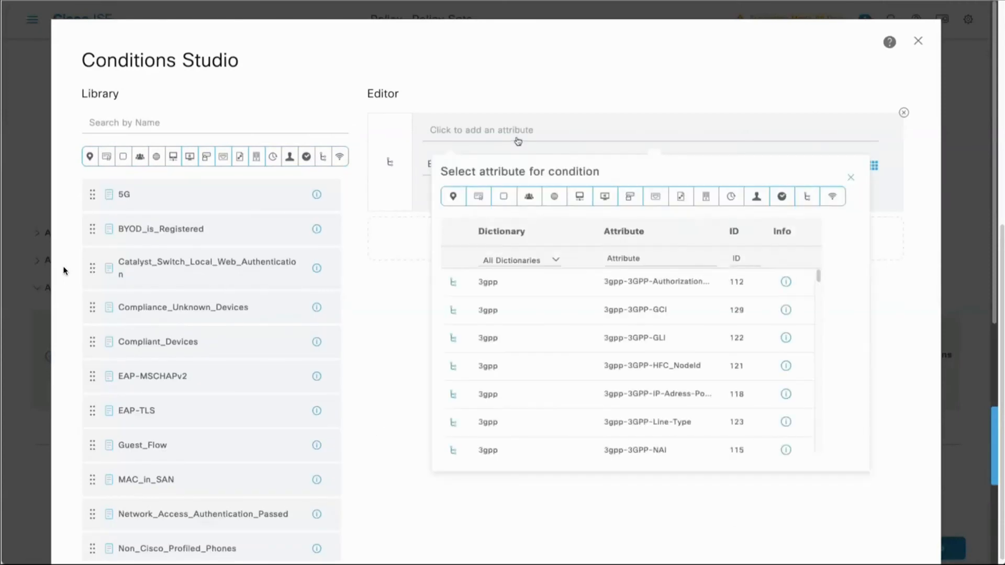
left_click(539, 260)
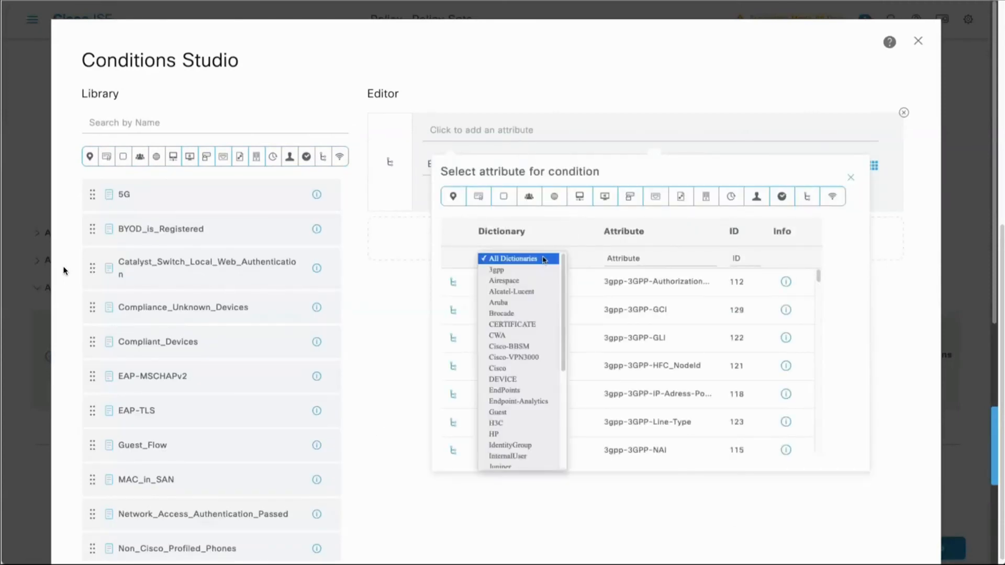
scroll(541, 282, "down", 5)
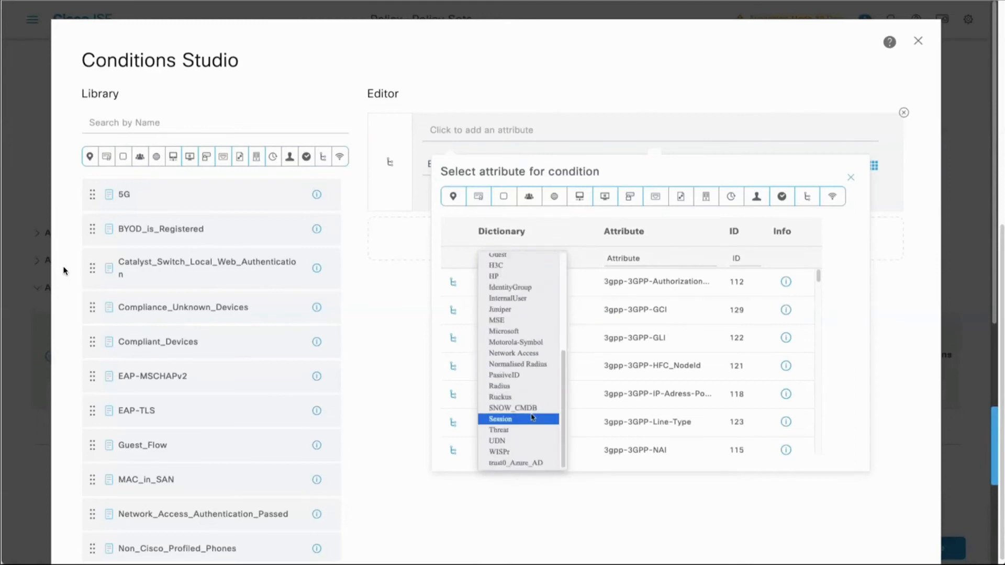
left_click(527, 409)
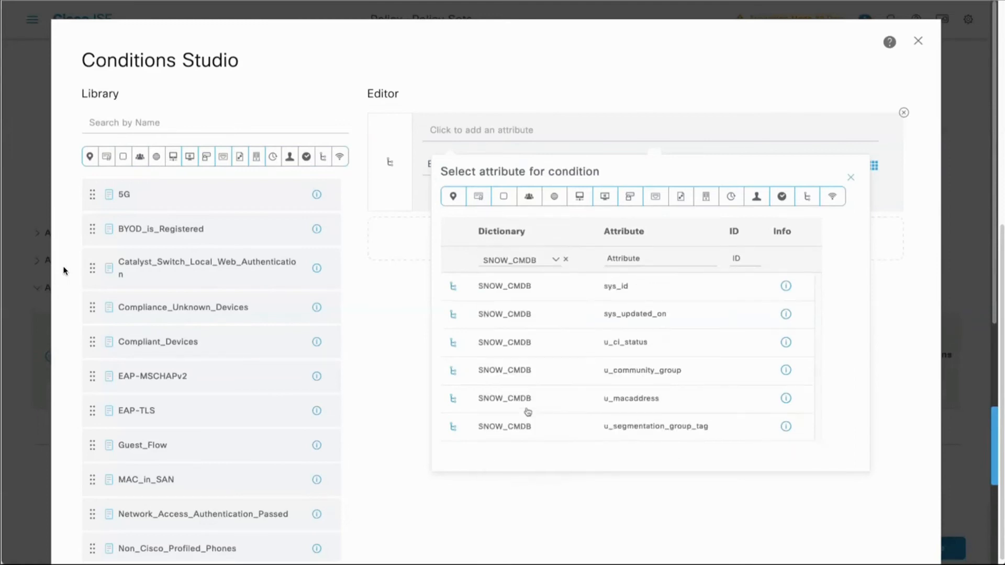
left_click(633, 372)
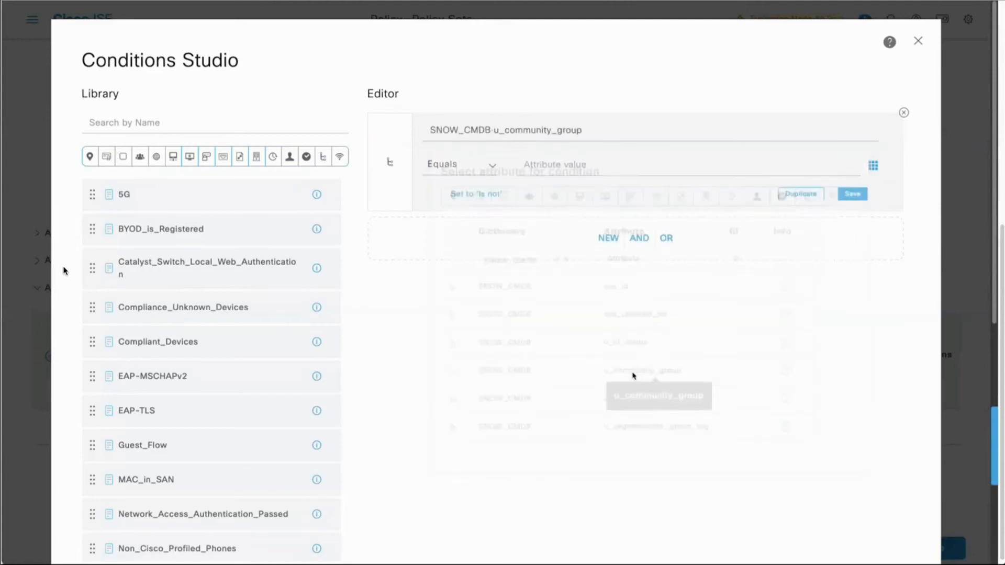
type("Administration")
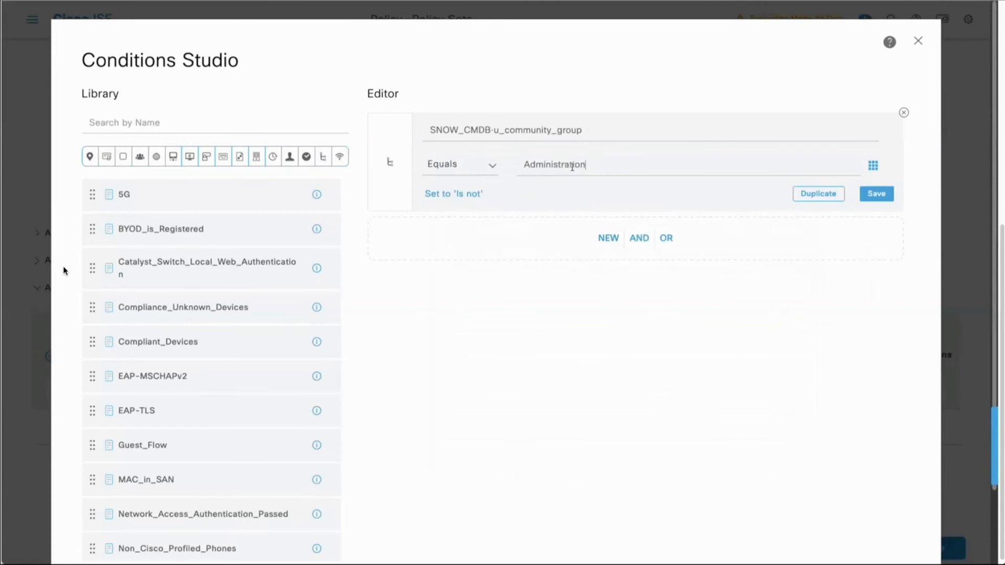
Step: Add an AND condition of SNOW_CMDB u_ci_status Equals Operational and apply the combined condition to the Administration rule
left_click(609, 242)
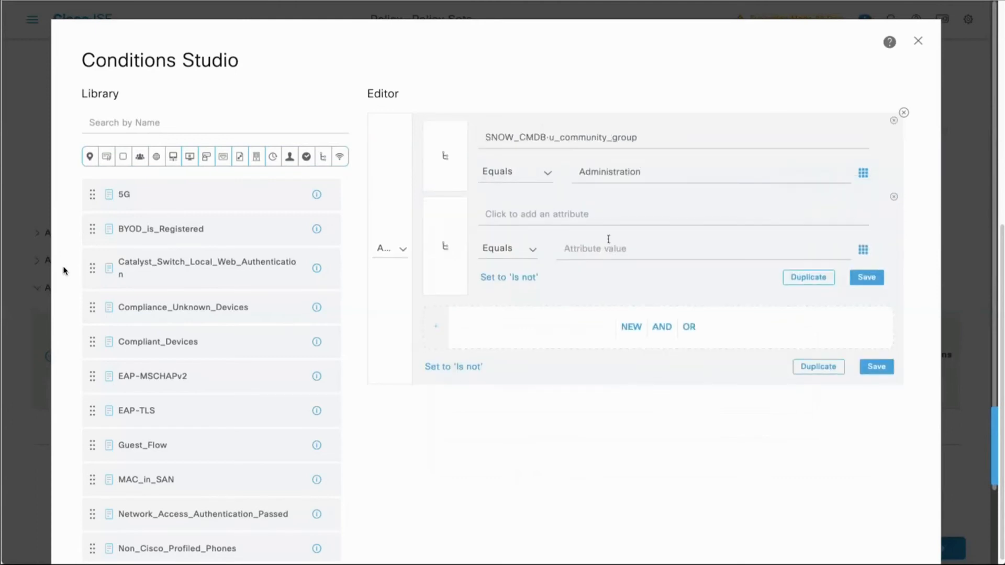
left_click(562, 214)
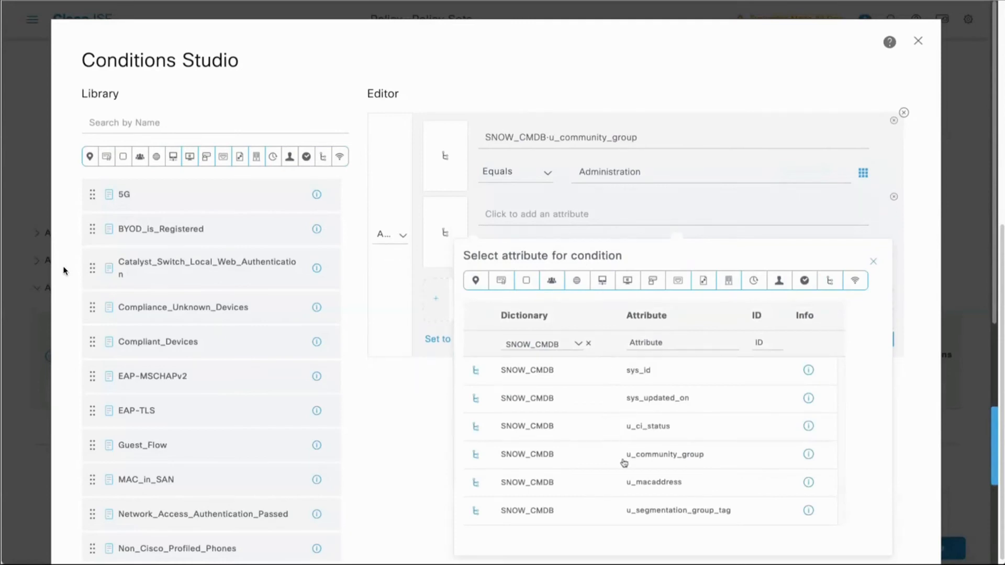
left_click(643, 427)
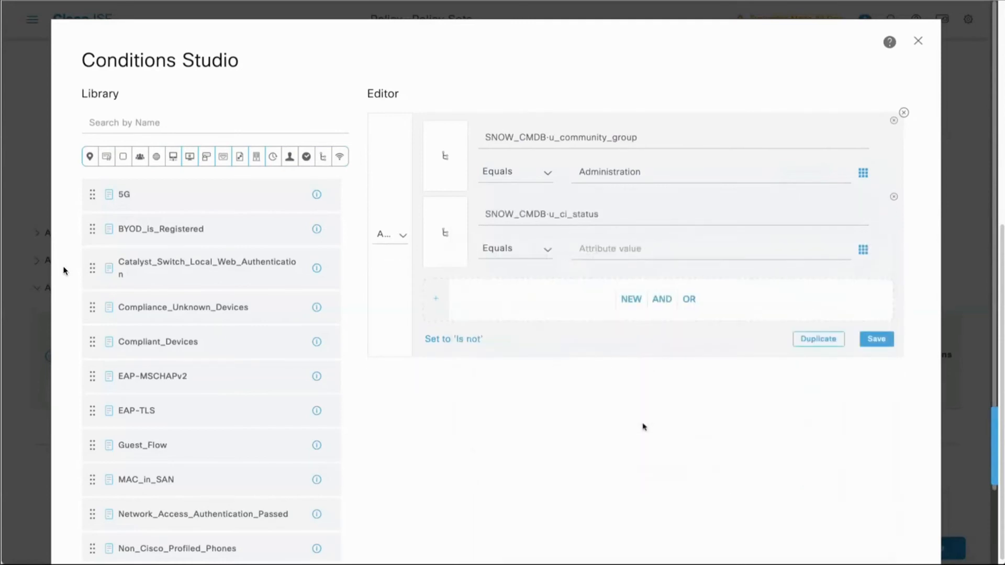
left_click(609, 248)
type("Operational")
scroll(762, 413, "down", 3)
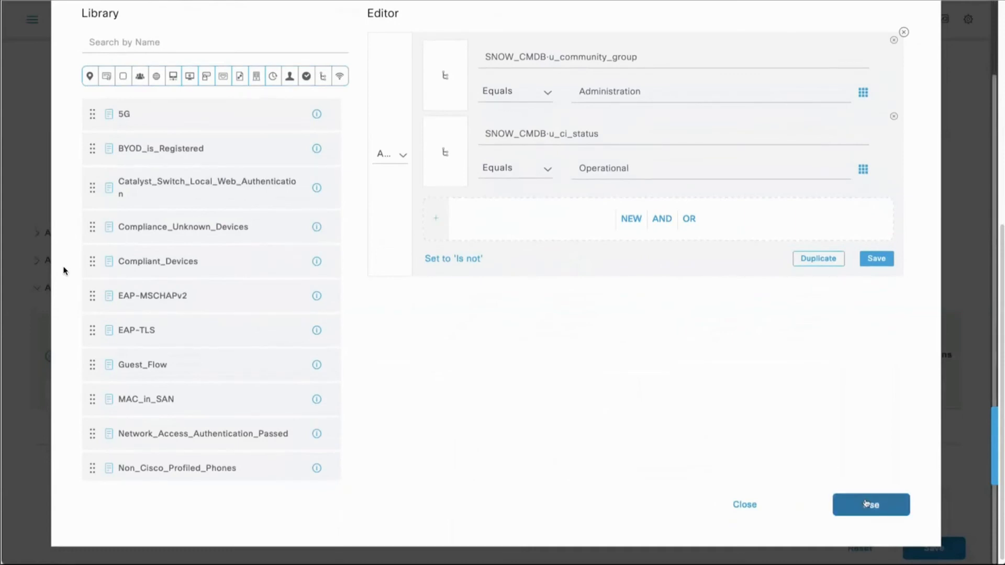
left_click(866, 503)
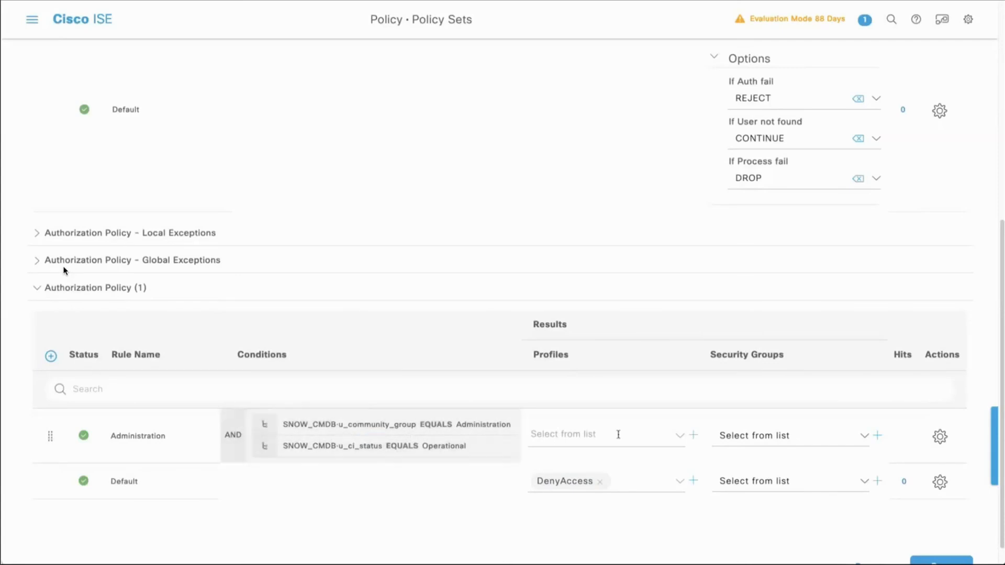
Step: Assign the SNOW_Authorization profile to the Administration rule and save the MAB policy set
left_click(679, 435)
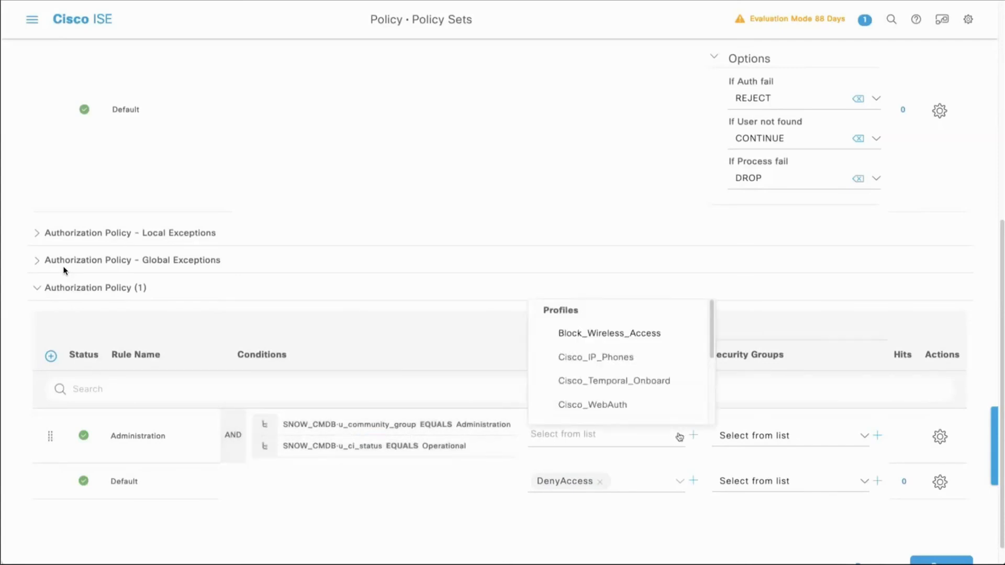
scroll(670, 405, "down", 3)
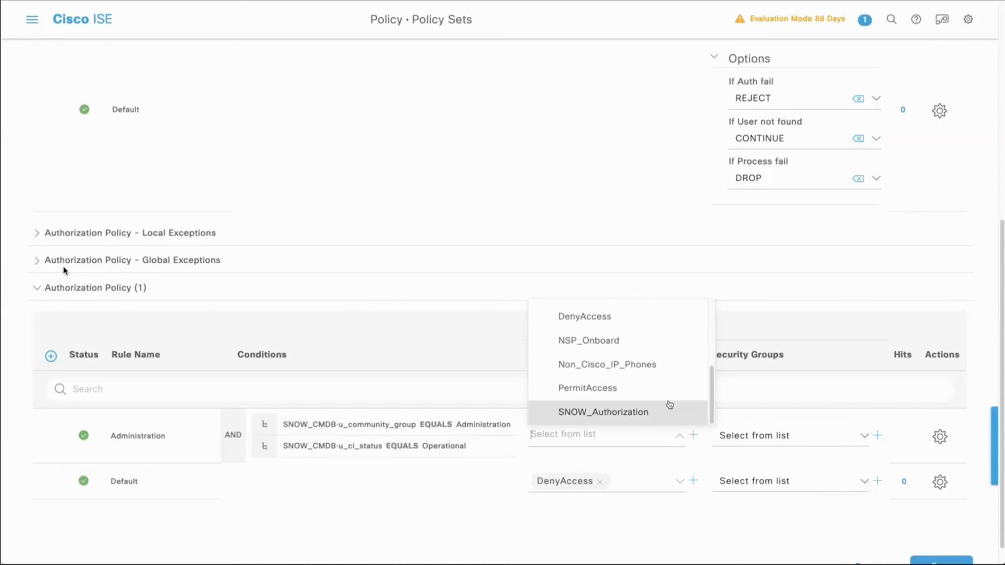
left_click(605, 414)
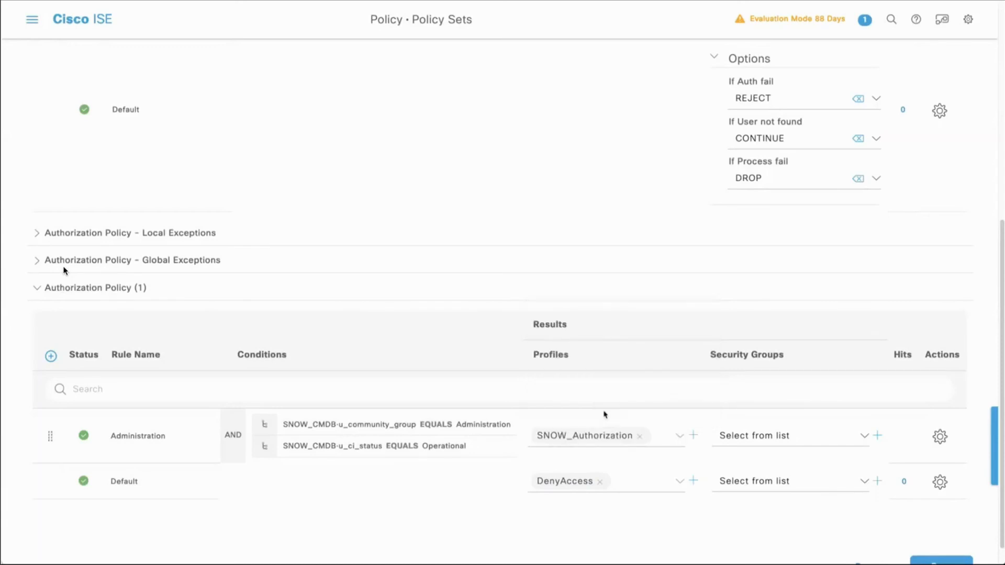
scroll(604, 414, "down", 1)
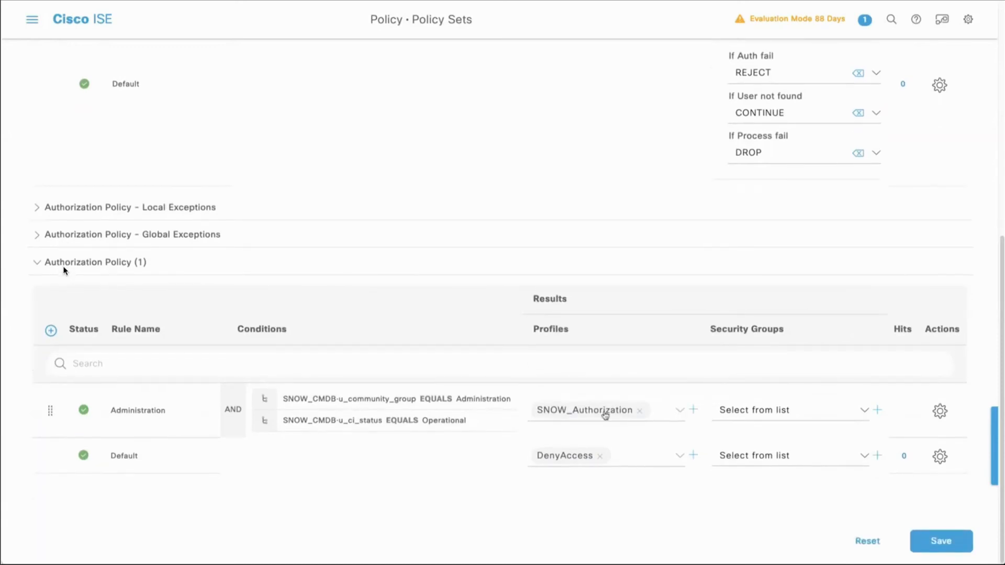
left_click(936, 539)
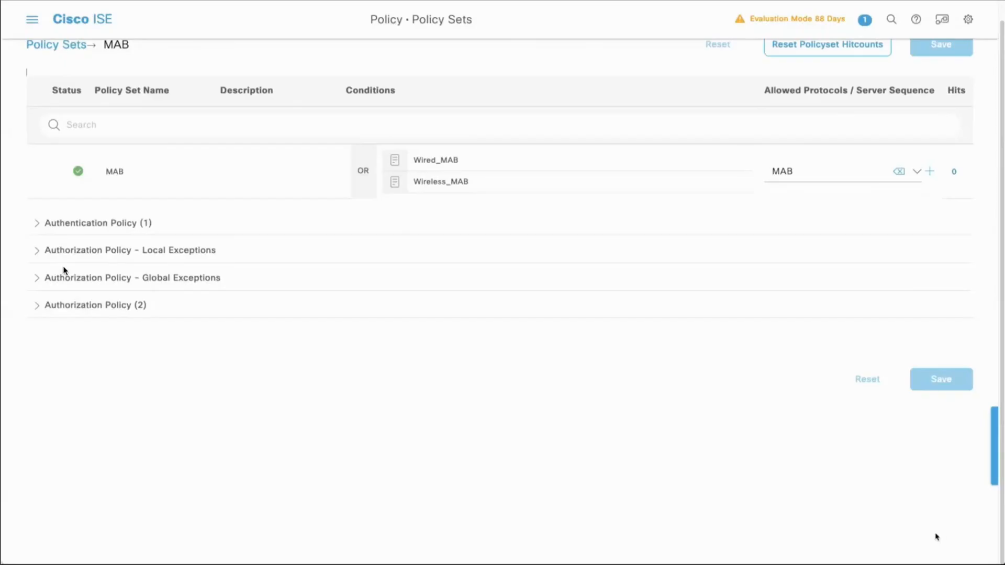
Step: Open the RADIUS Live Logs under Operations
scroll(918, 389, "up", 1)
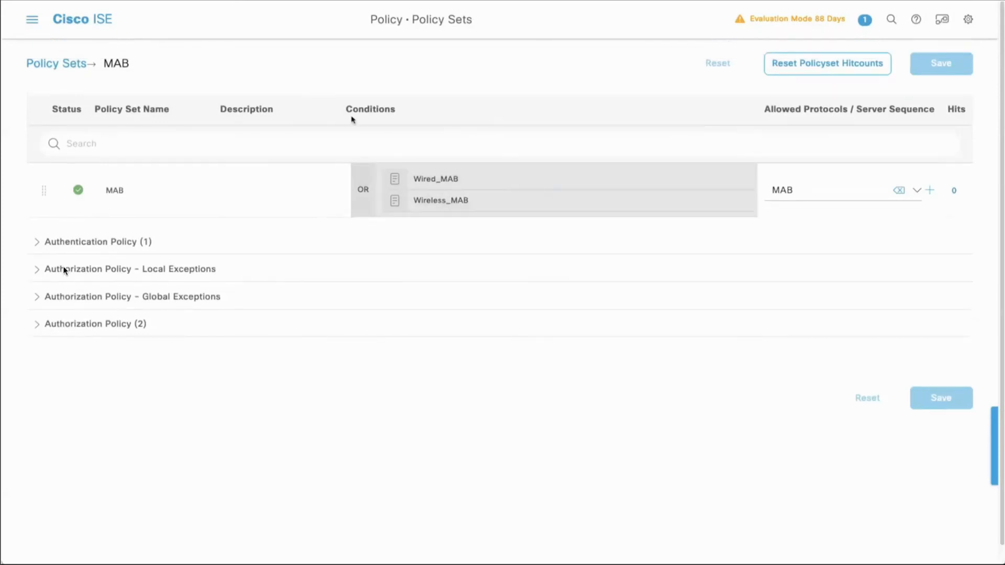
key("super+slash")
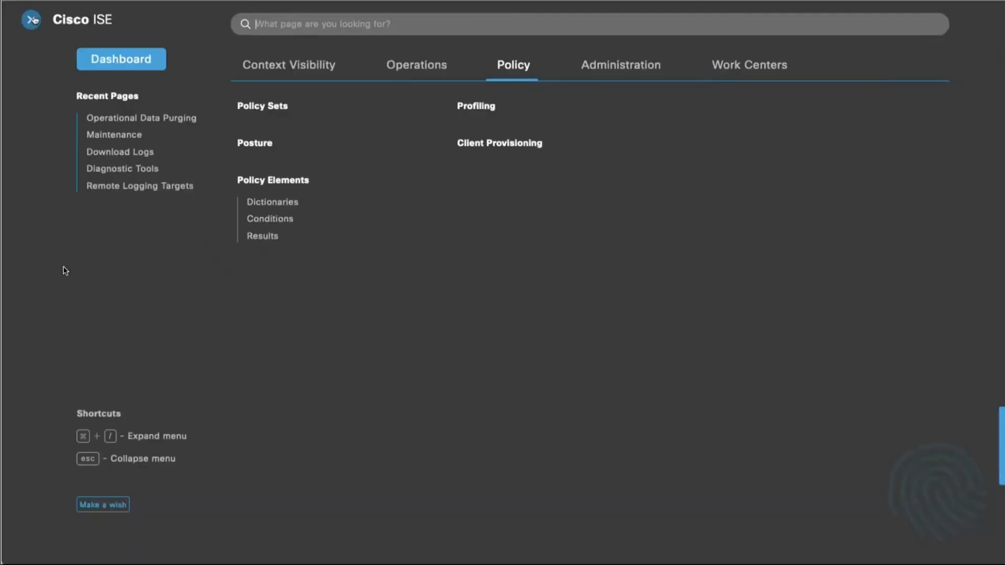
left_click(416, 65)
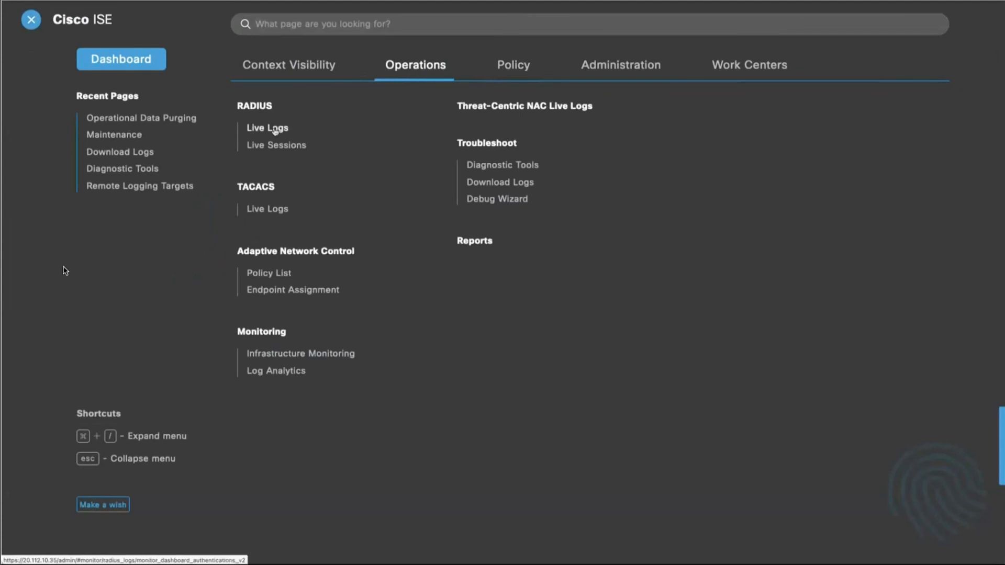
left_click(275, 130)
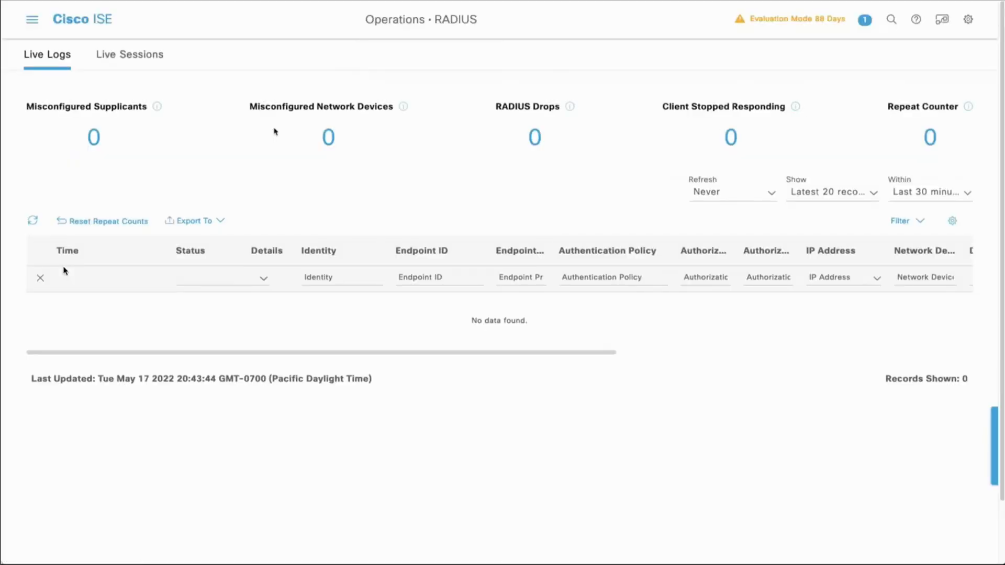
Step: Switch to the RADIUS test client and send PAP Call-Check authentication requests for endpoint 05:0e:33:f3:2b:03 to server 20.112.10.35
key("super+Tab")
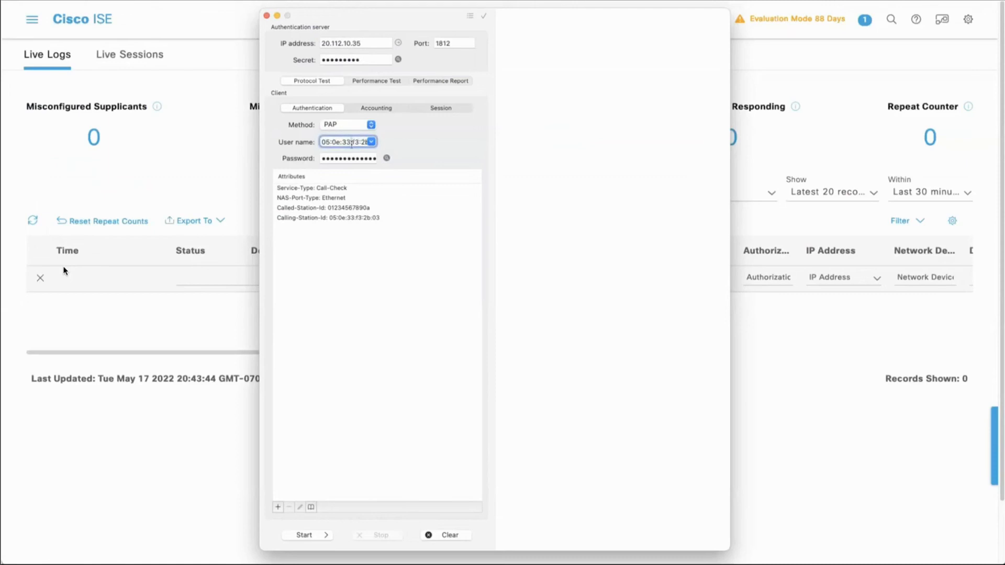
left_click(387, 159)
left_click(387, 159)
left_click(305, 536)
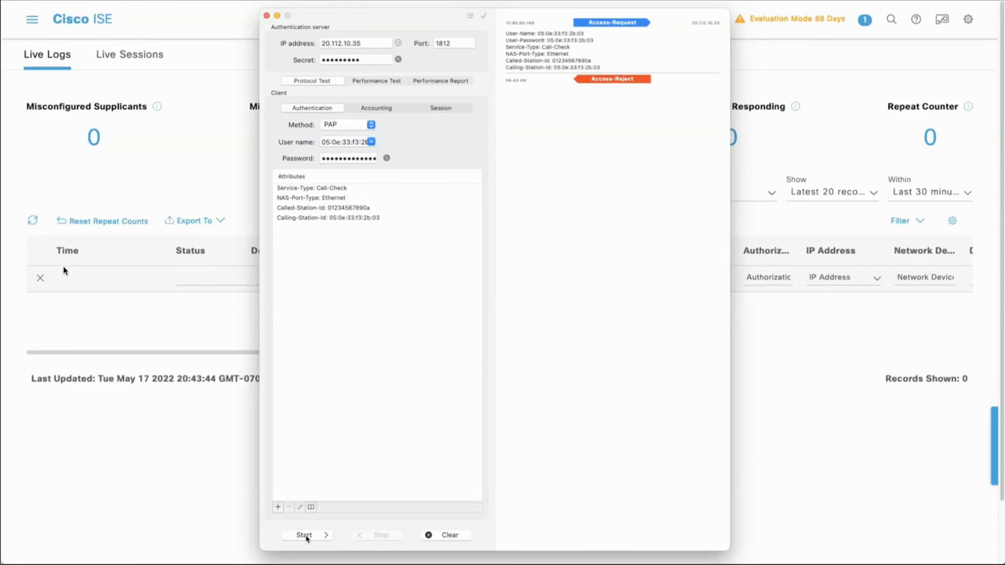
left_click(305, 536)
left_click(305, 536)
Step: Return to Cisco ISE, refresh the RADIUS Live Logs and open the details report of the newest authentication record
left_click(54, 177)
left_click(34, 221)
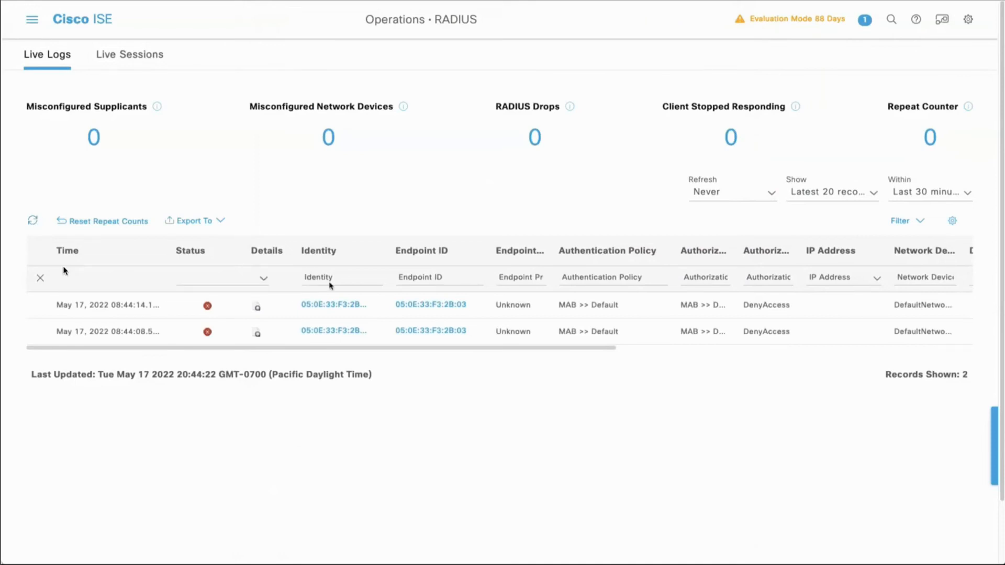
left_click(258, 308)
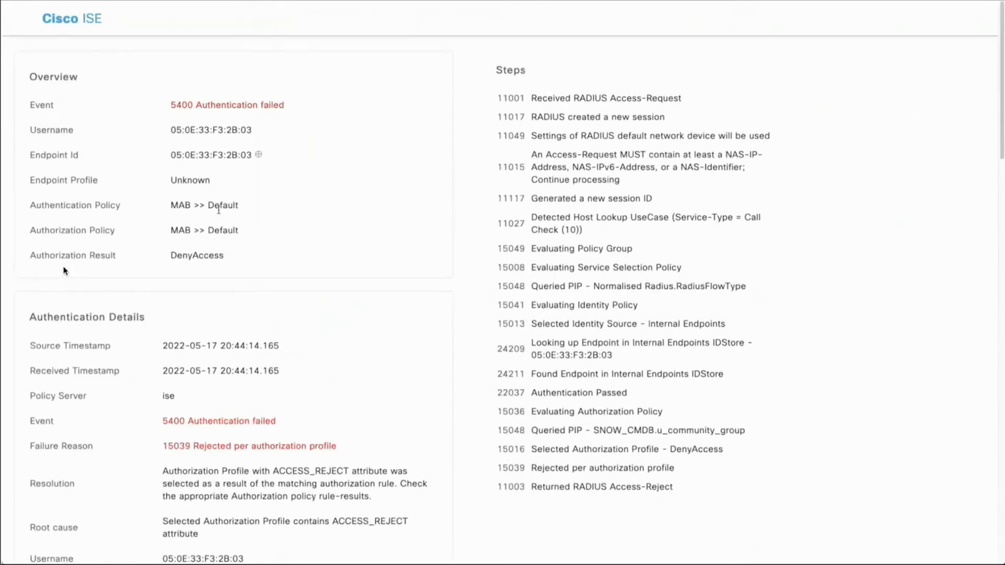
Step: Examine the report's event, endpoint lookup, SNOW_CMDB.u_community_group query and authorization profile steps, plus the authentication details and other attributes
triple_click(199, 104)
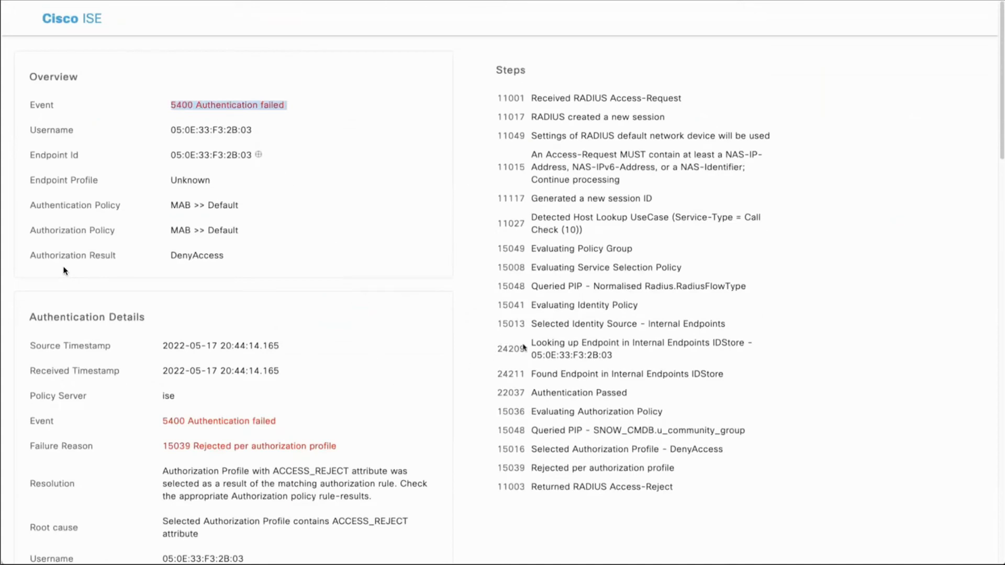
left_click_drag(527, 346, 617, 356)
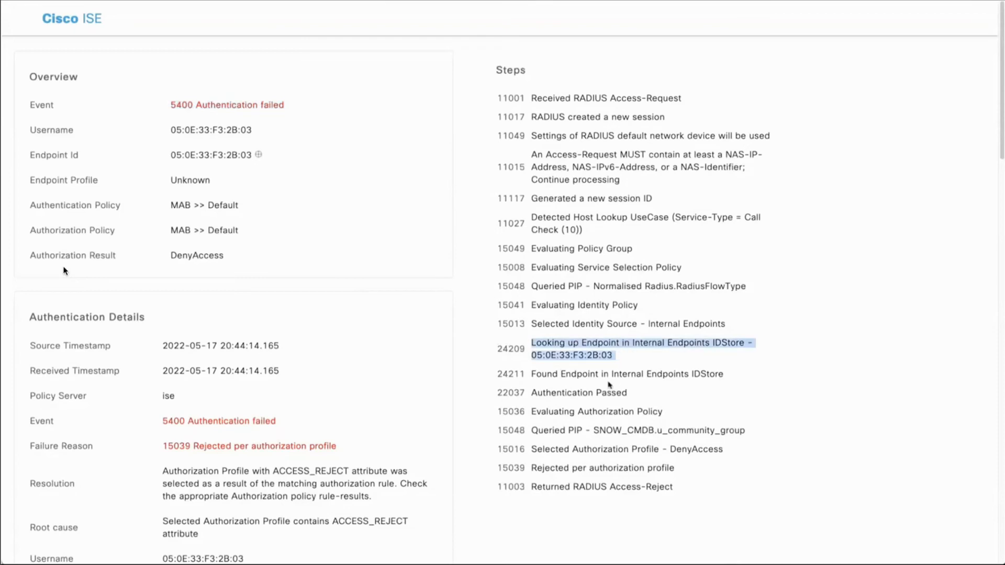
triple_click(607, 375)
triple_click(601, 389)
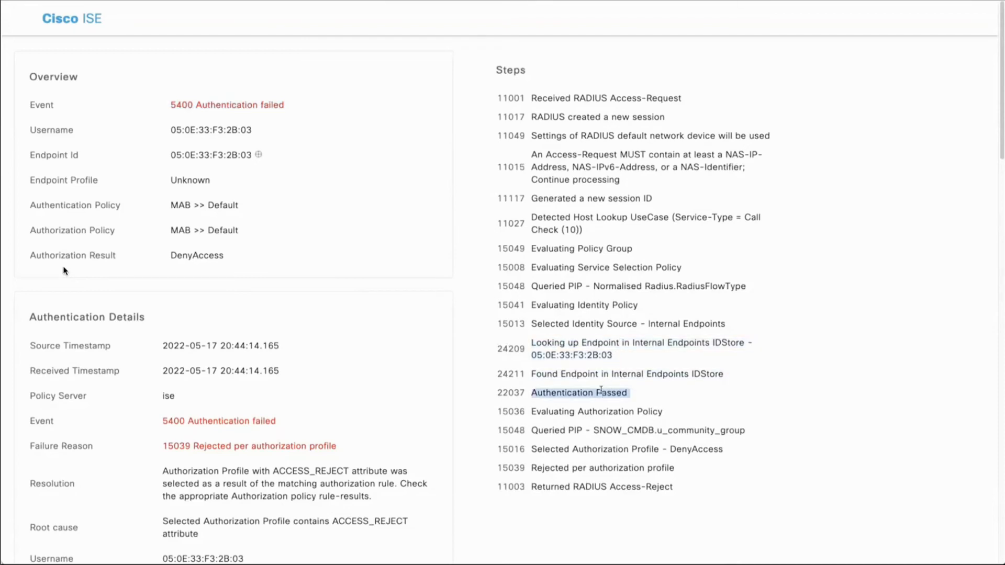
triple_click(605, 430)
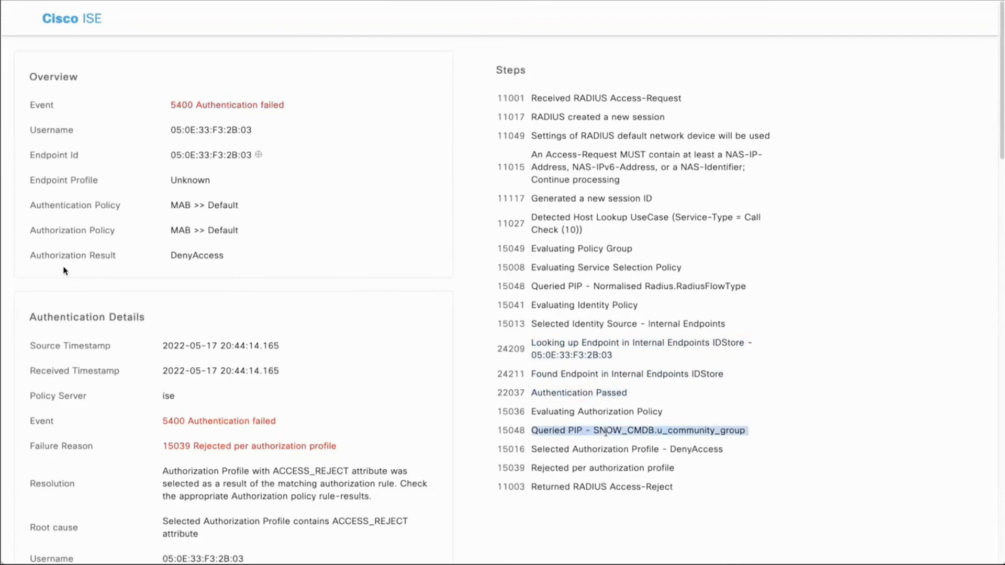
triple_click(610, 449)
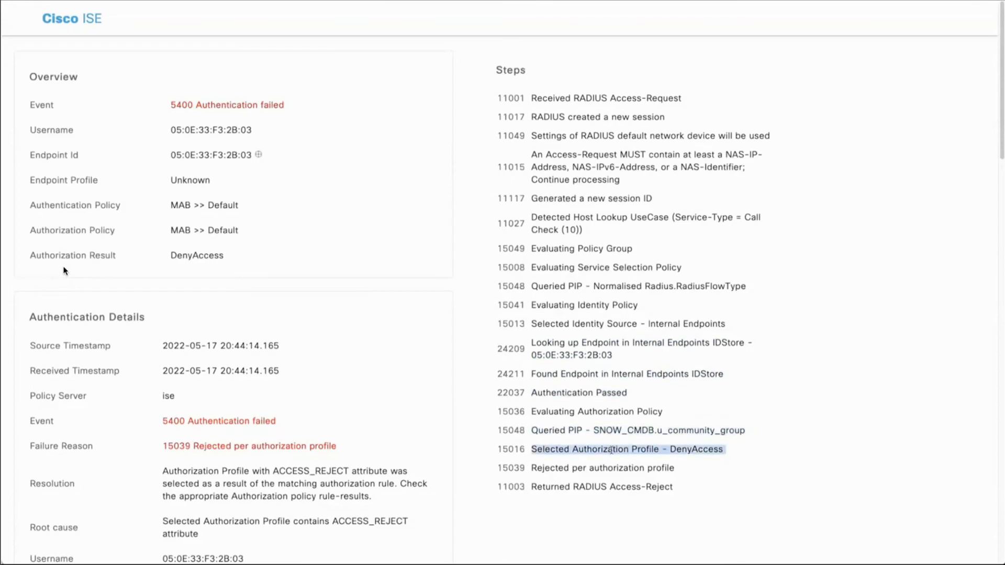
left_click_drag(747, 431, 550, 432)
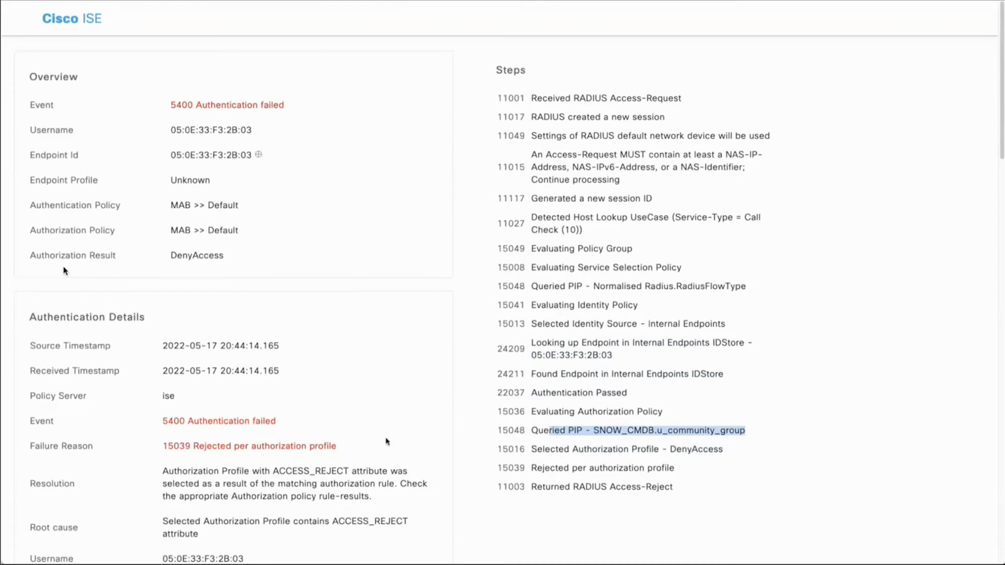
scroll(348, 435, "down", 4)
scroll(348, 435, "down", 7)
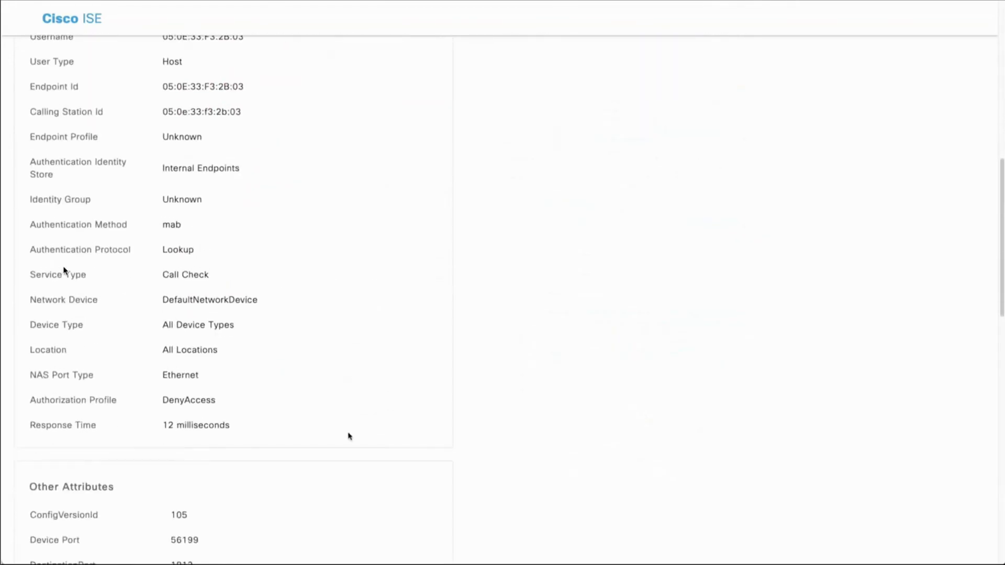
scroll(349, 437, "down", 8)
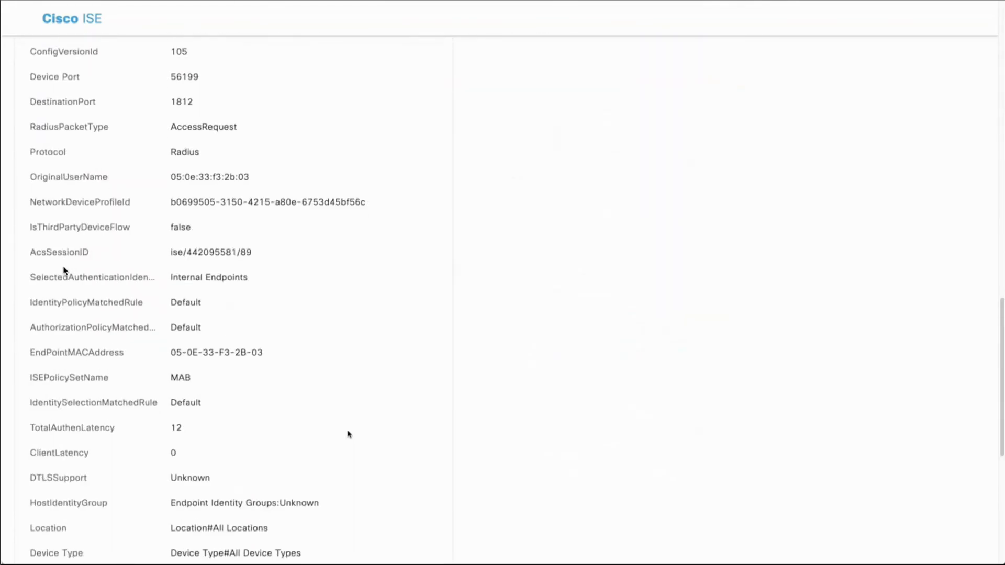
scroll(349, 435, "down", 4)
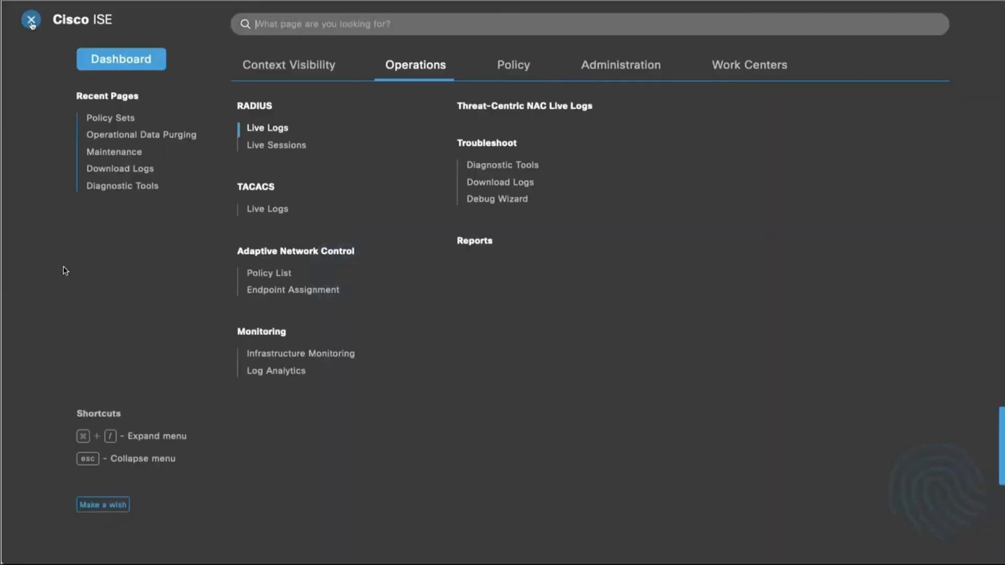
Step: Open the External Servers List in Network Resources, view the references of the SNOW_CMDB connector and close them
left_click(33, 21)
left_click(597, 65)
left_click(484, 230)
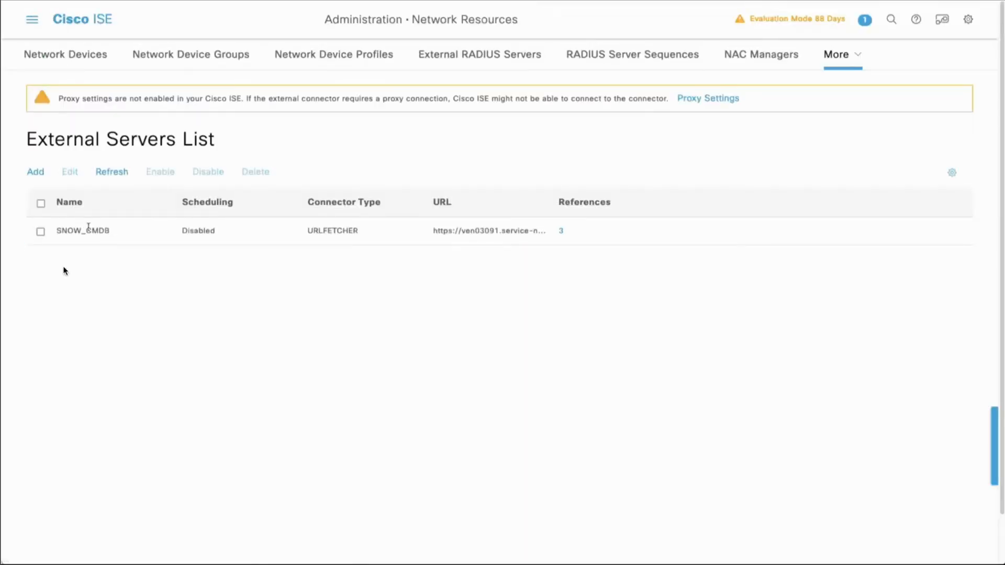
left_click(561, 230)
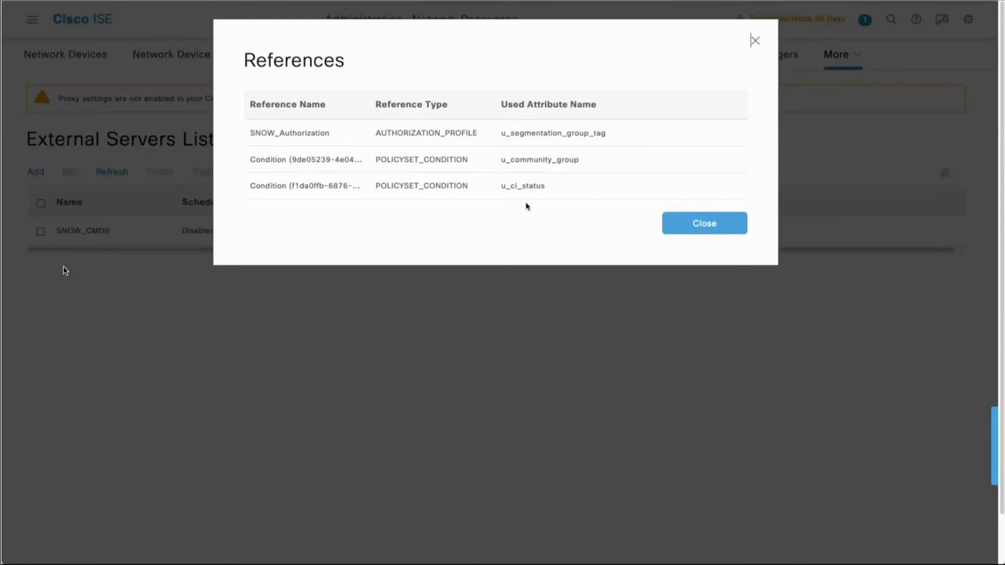
left_click(683, 221)
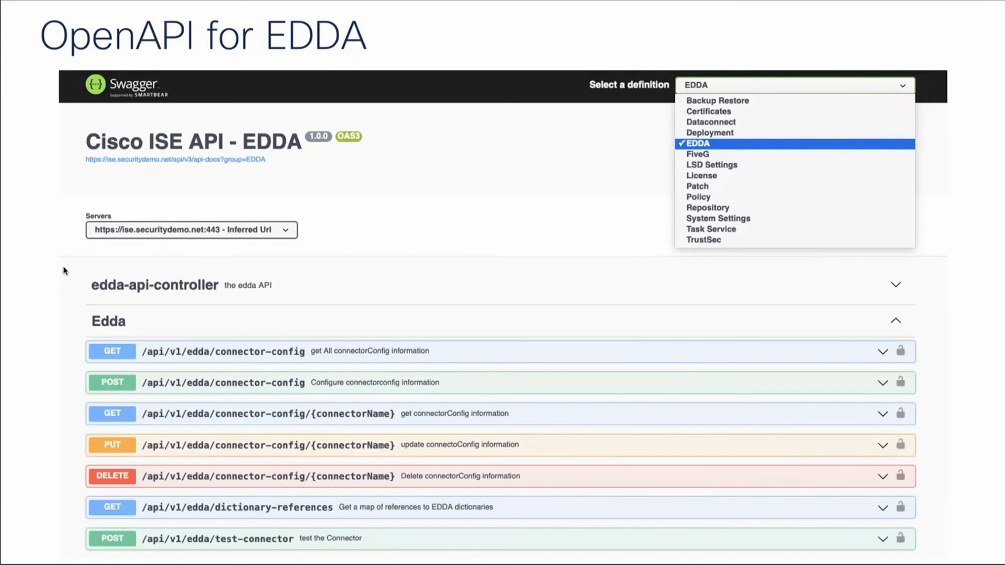
key("Right")
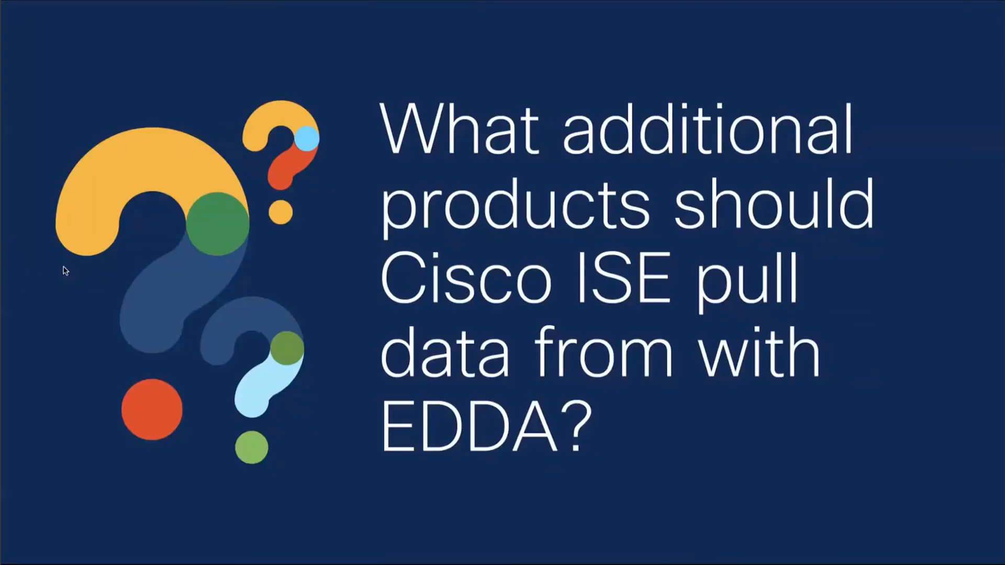